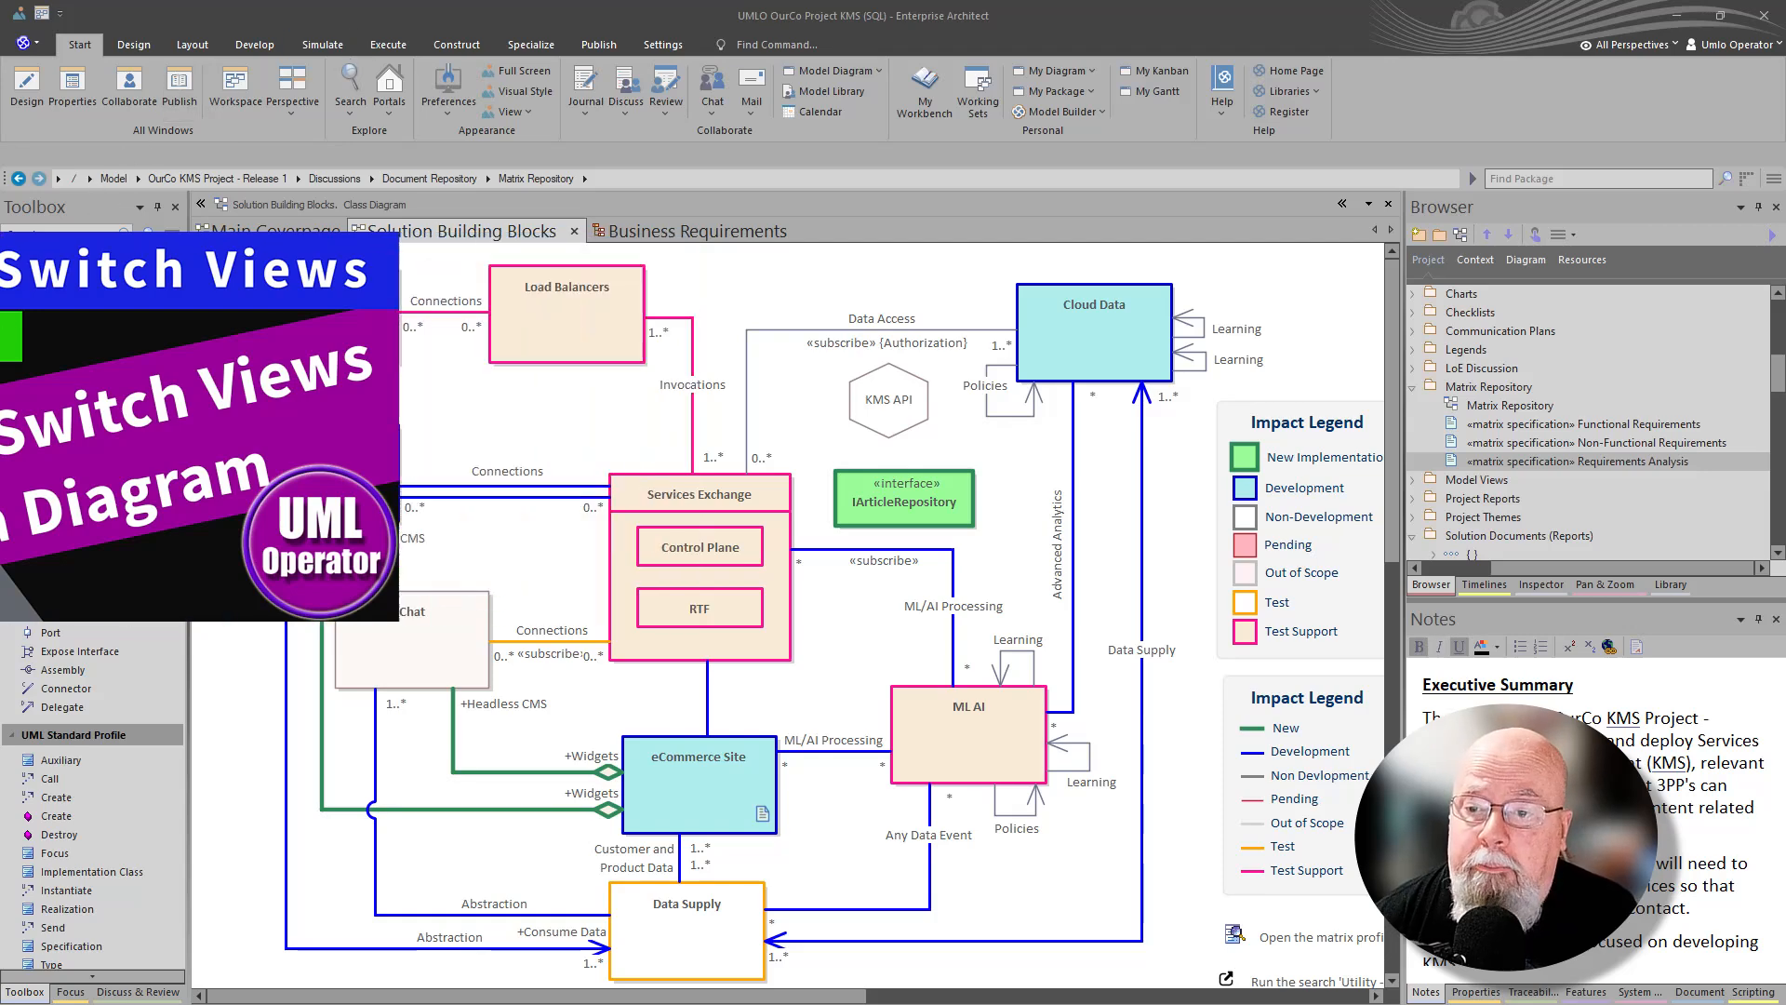
Switch the Solution Building Blocks diagram to Relation Matrix view and limit it to connected elements
{"action": "right_click", "coordinate": [449, 393]}
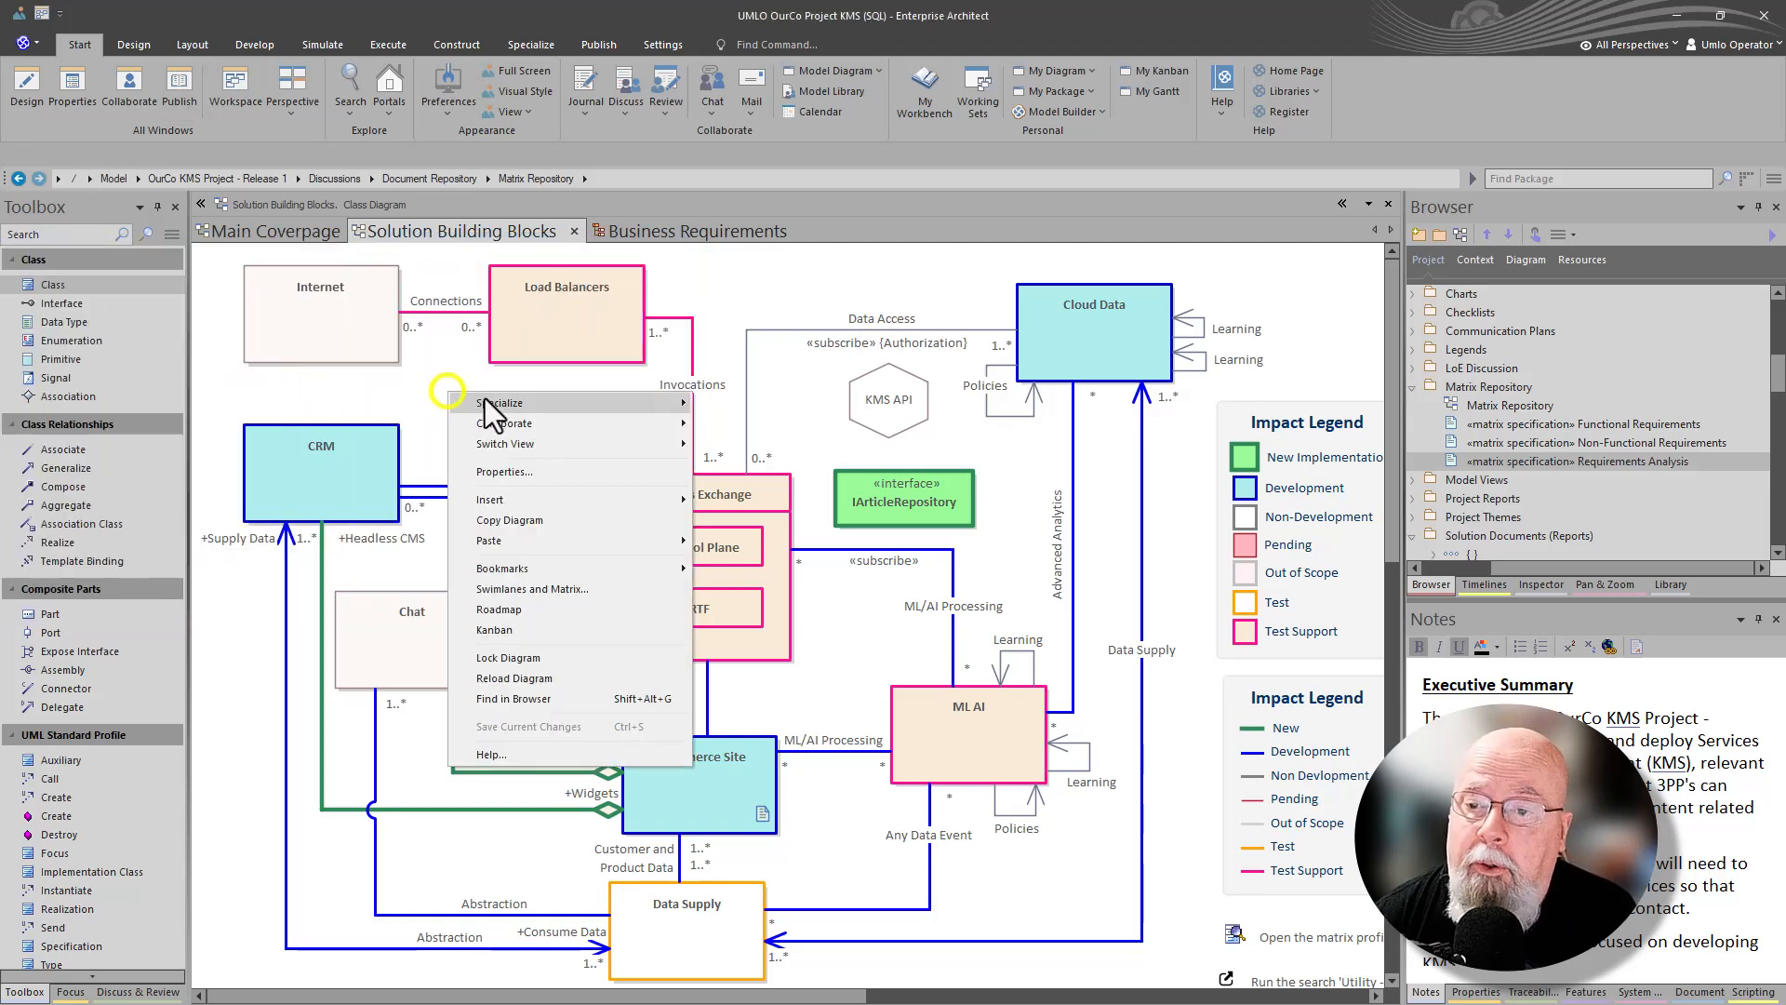
{"action": "left_click", "coordinate": [565, 444]}
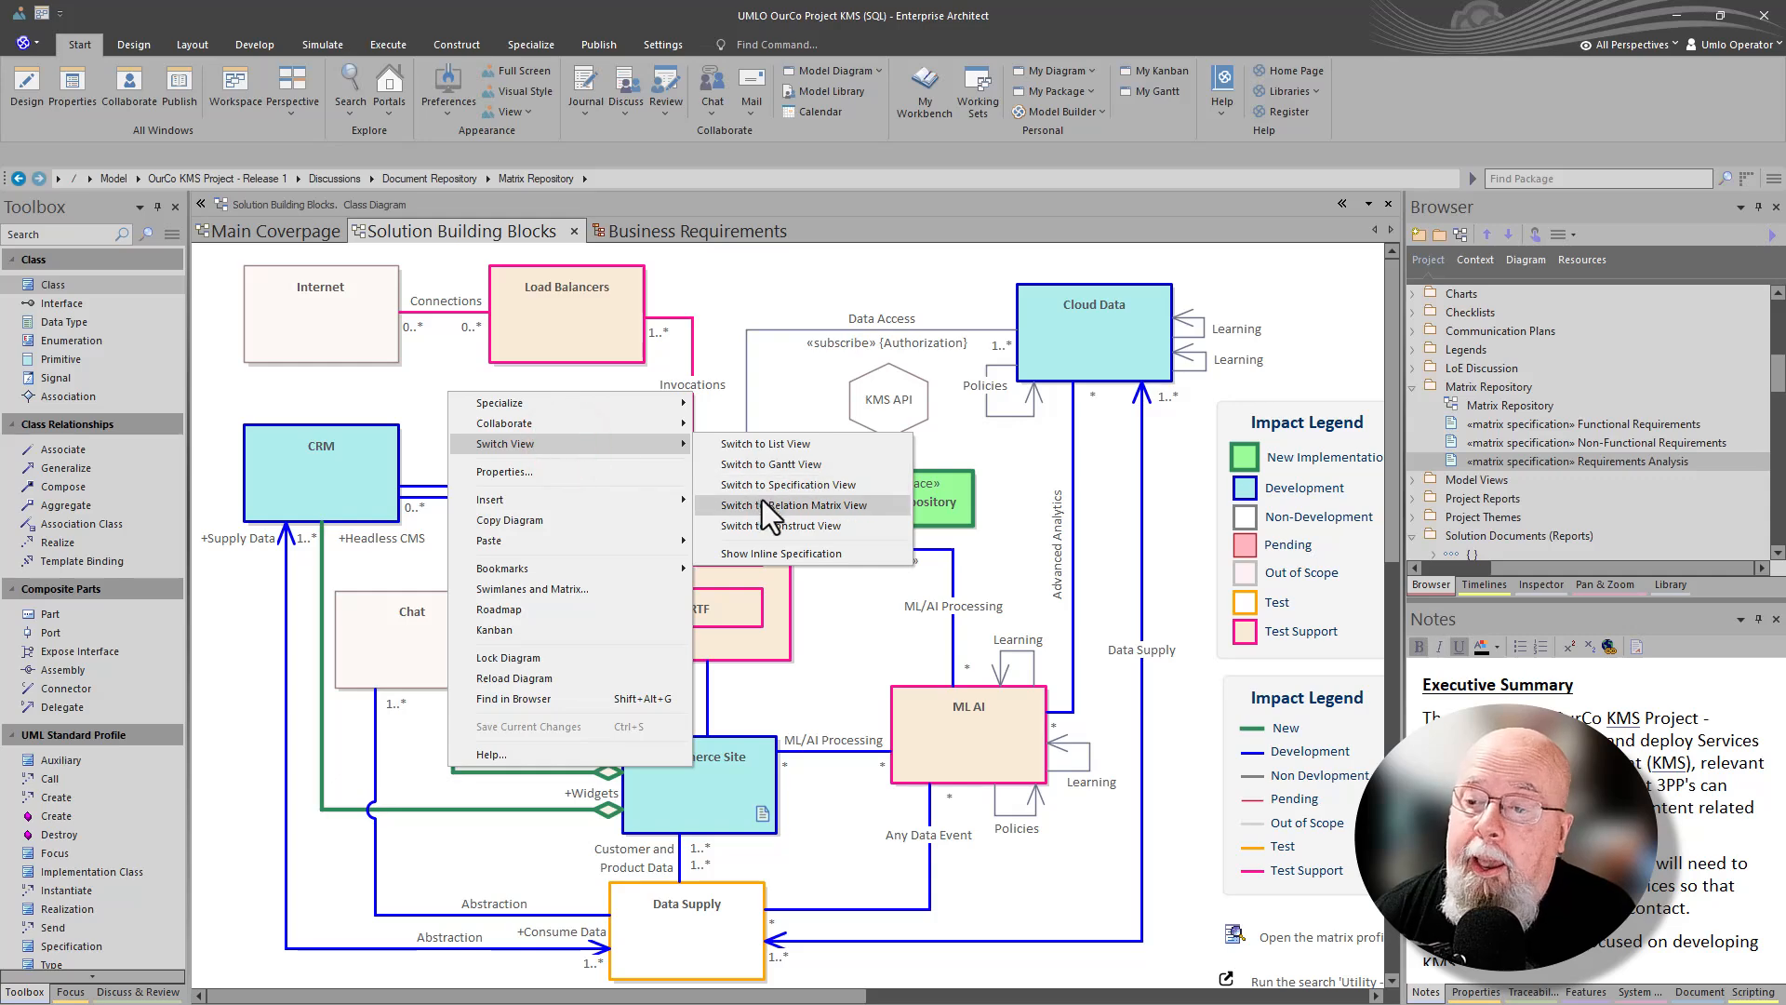
{"action": "left_click", "coordinate": [811, 506]}
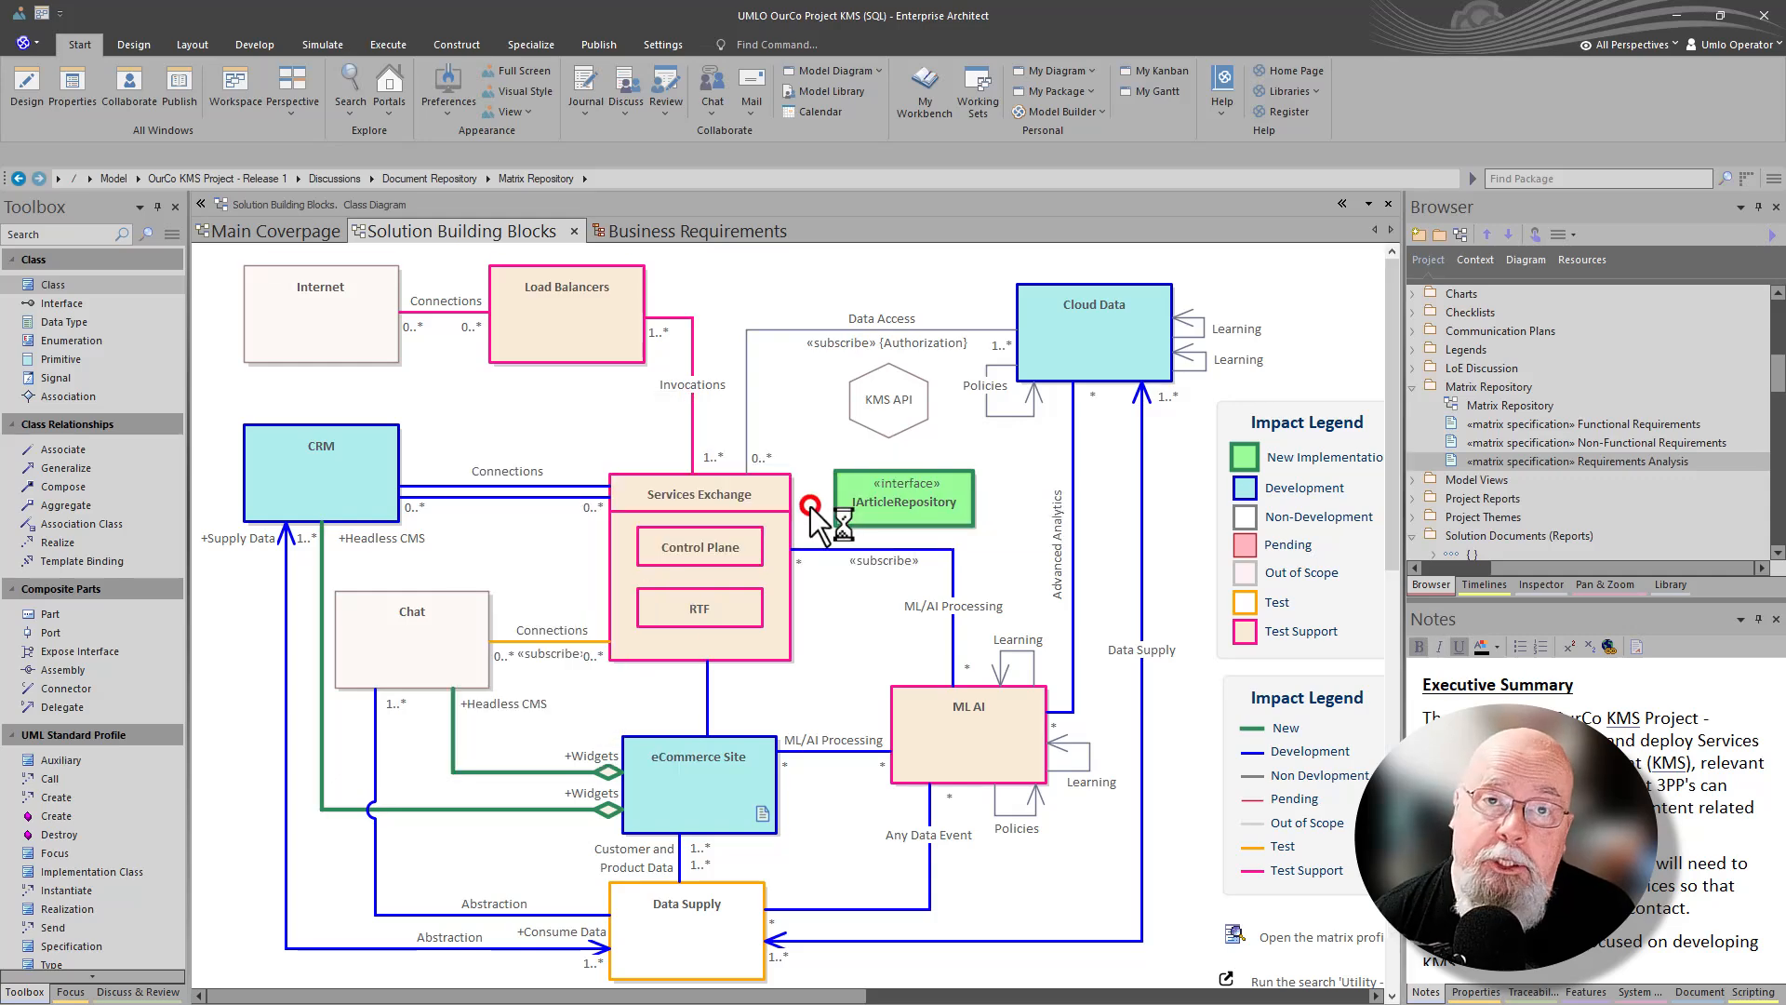
{"action": "left_click", "coordinate": [913, 264]}
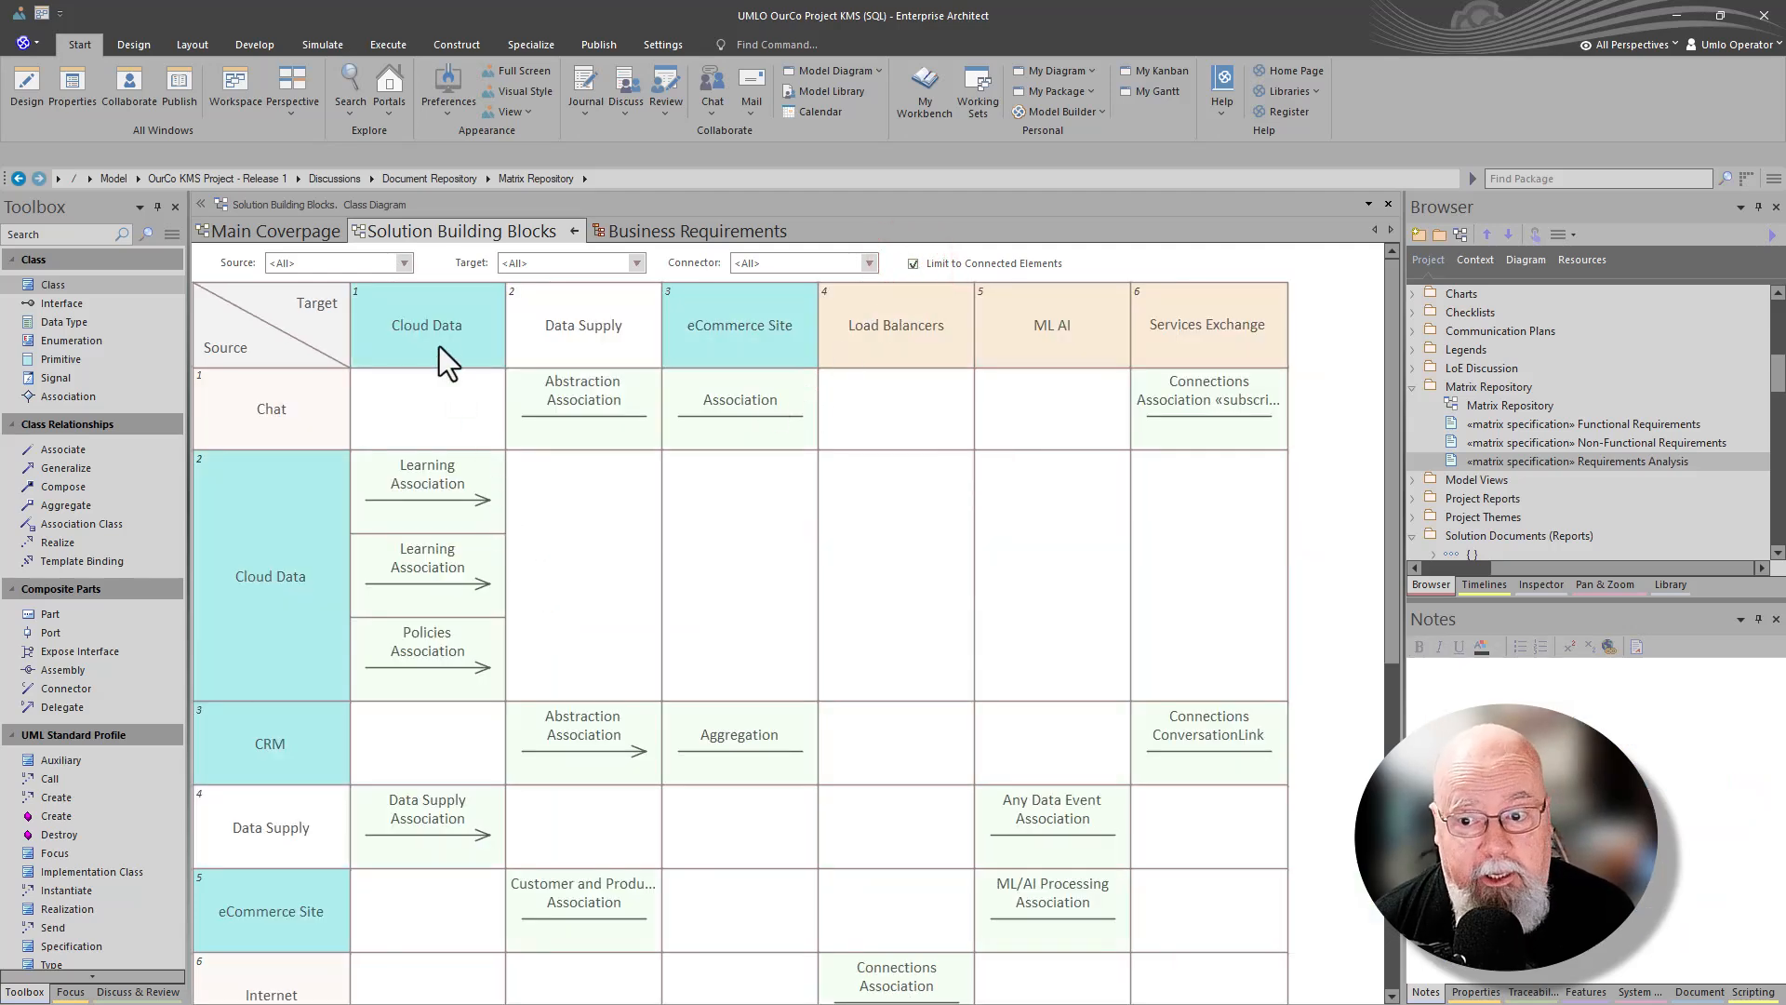
Return Solution Building Blocks from the relation matrix to its graphical diagram view
{"action": "left_click", "coordinate": [575, 230]}
{"action": "left_click", "coordinate": [523, 411]}
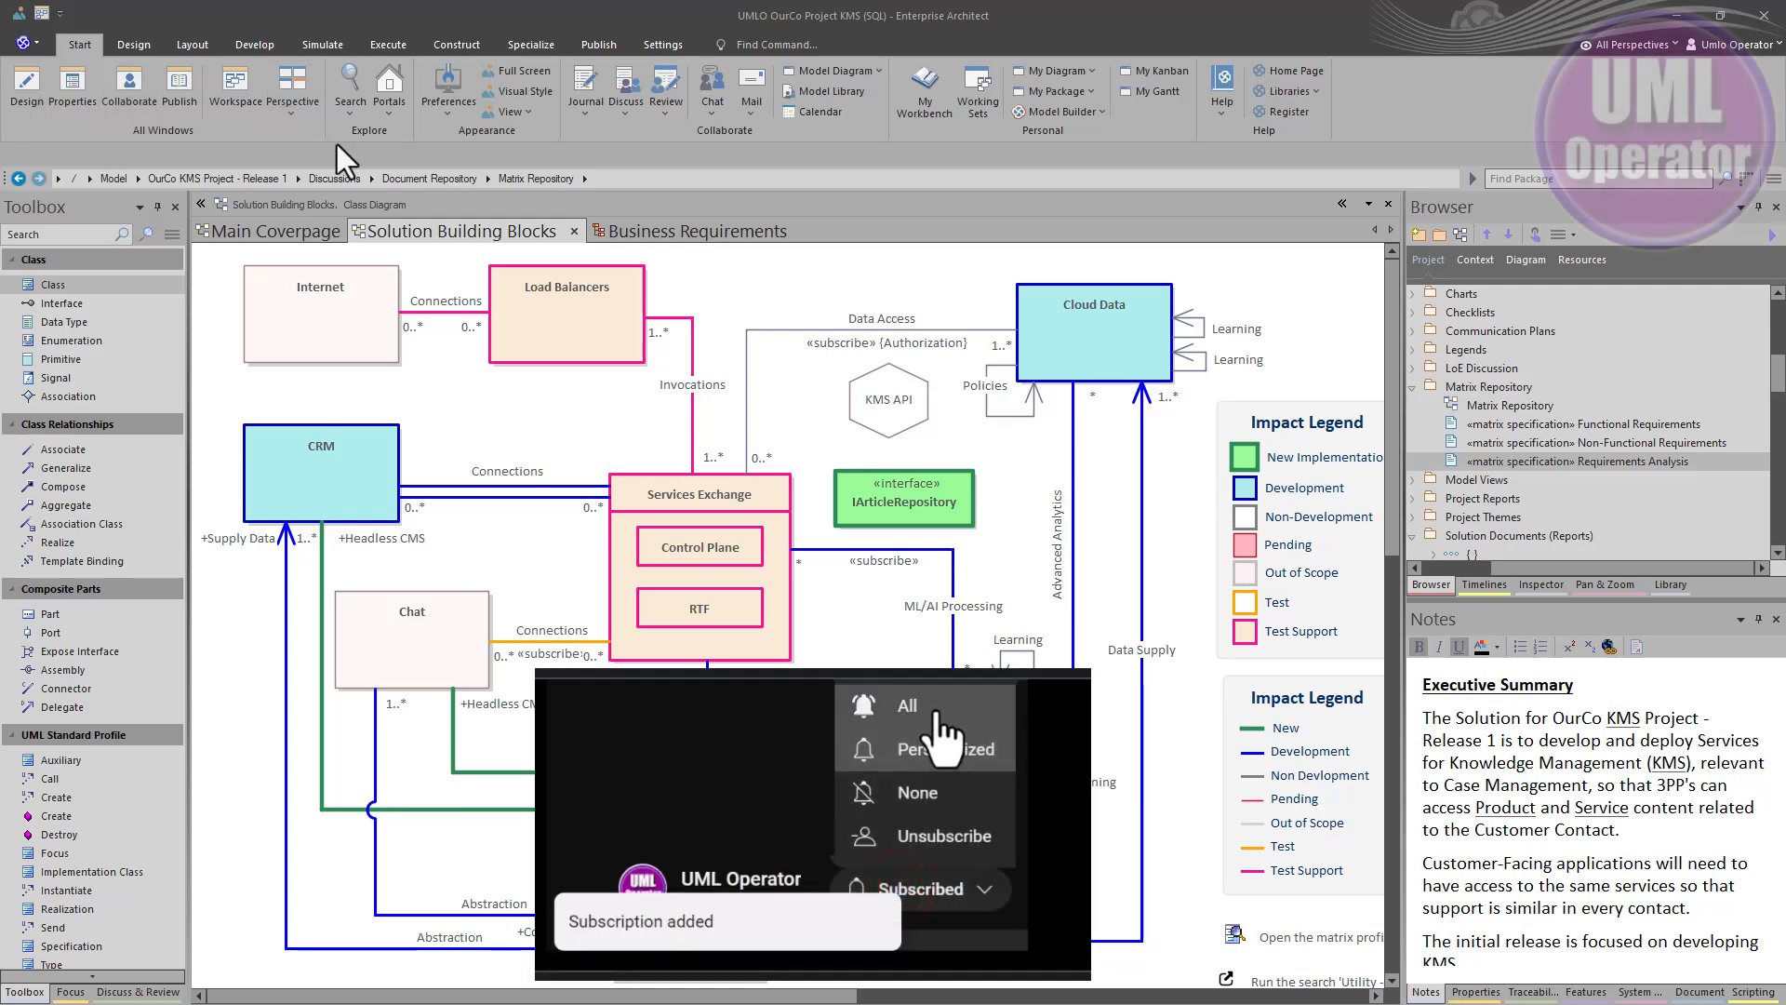
Show Solution Building Blocks as a relation matrix again, restricted to connected elements only
{"action": "right_click", "coordinate": [594, 409]}
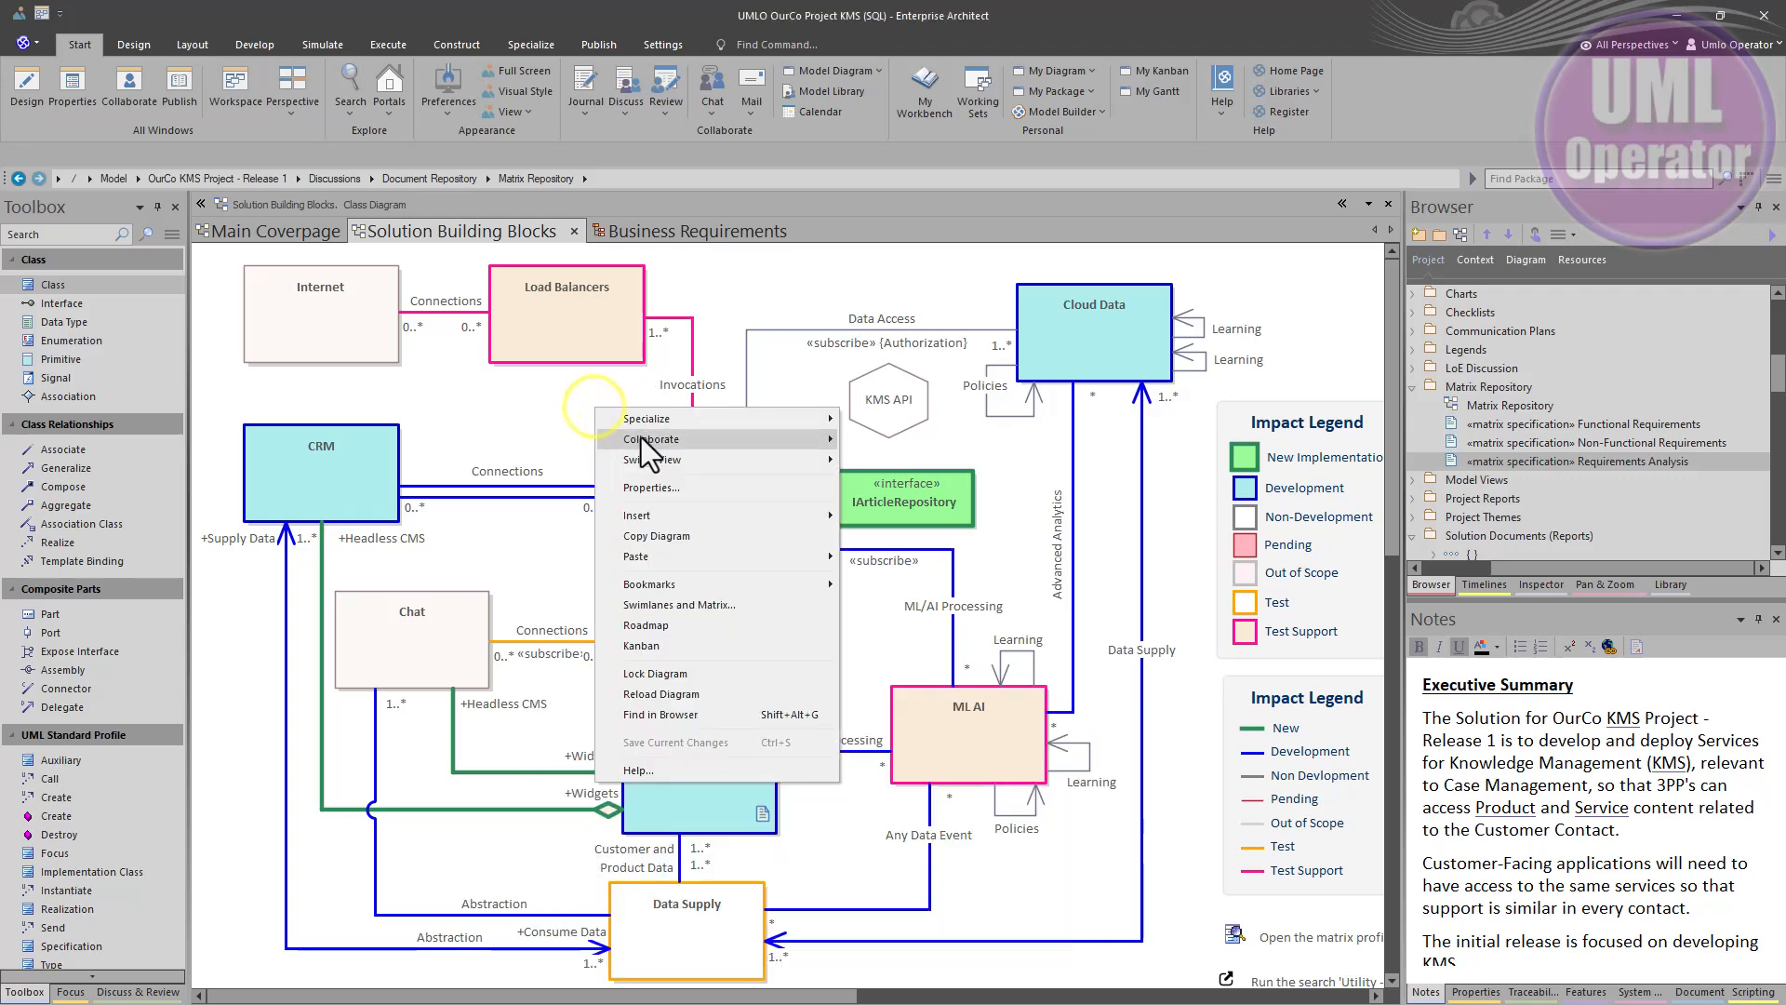
{"action": "left_click", "coordinate": [651, 459]}
{"action": "left_click", "coordinate": [939, 521]}
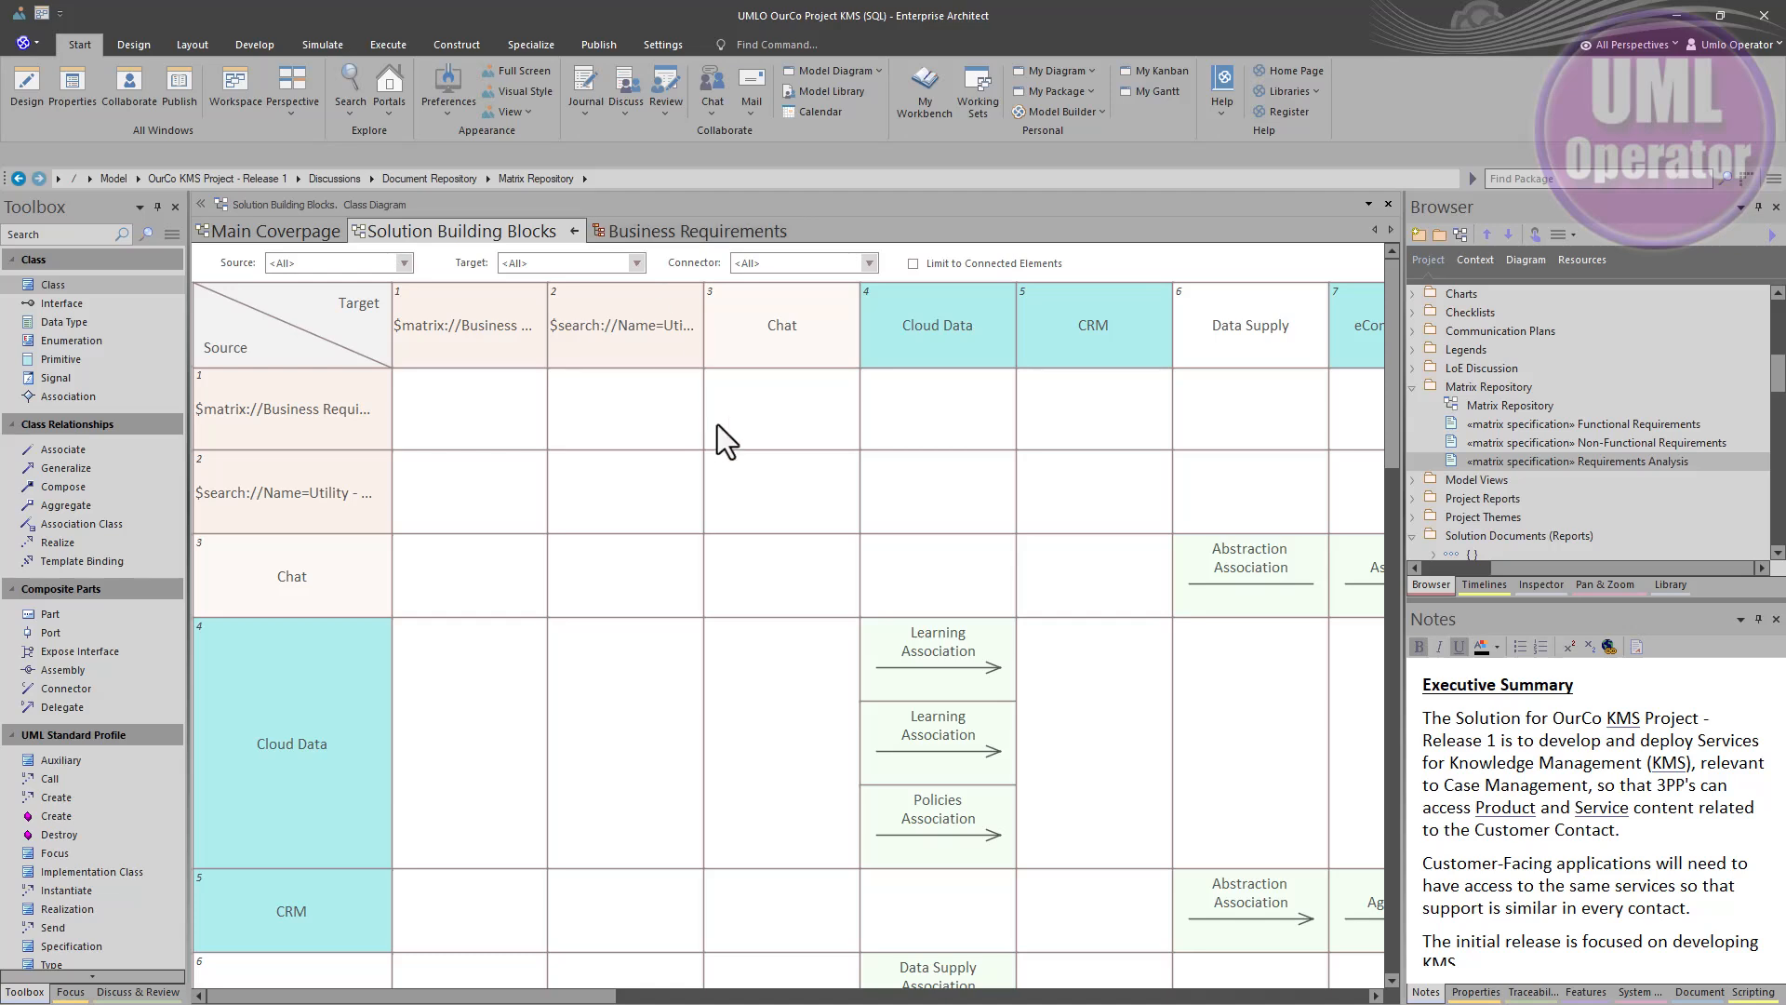
{"action": "left_click", "coordinate": [928, 266]}
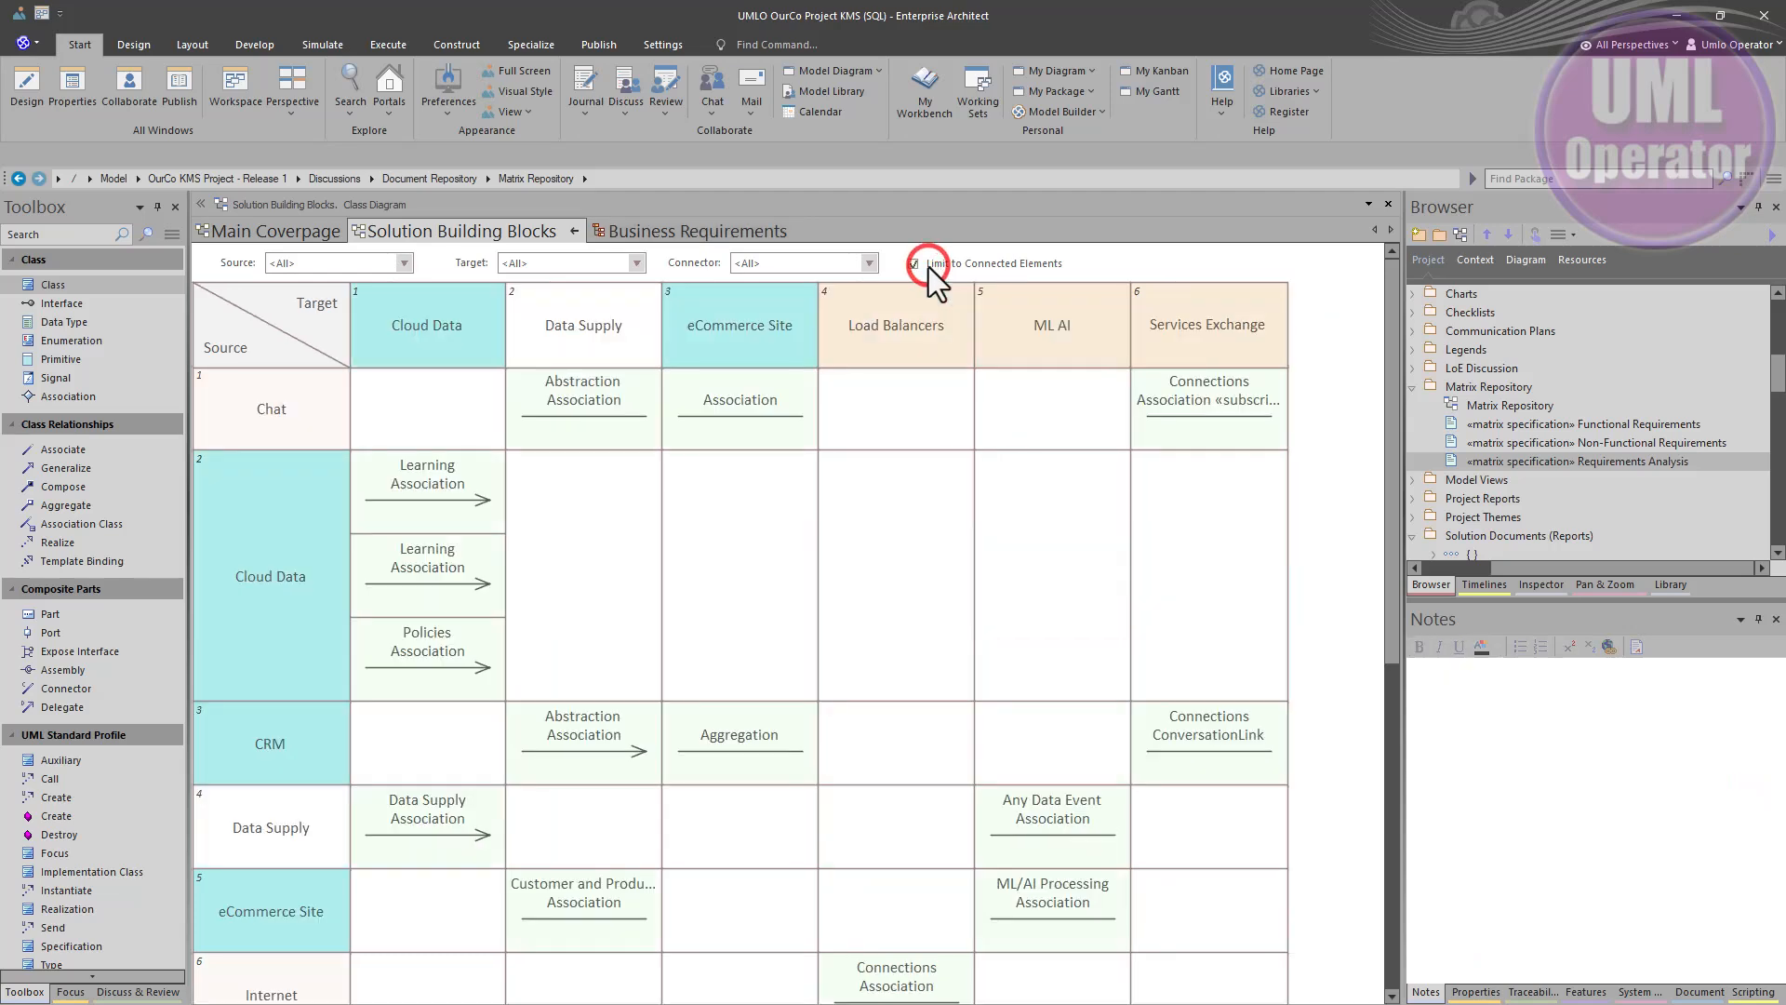
Filter the relation matrix by Aggregation connectors, and replace that connector filter with Association
{"action": "left_click", "coordinate": [867, 264]}
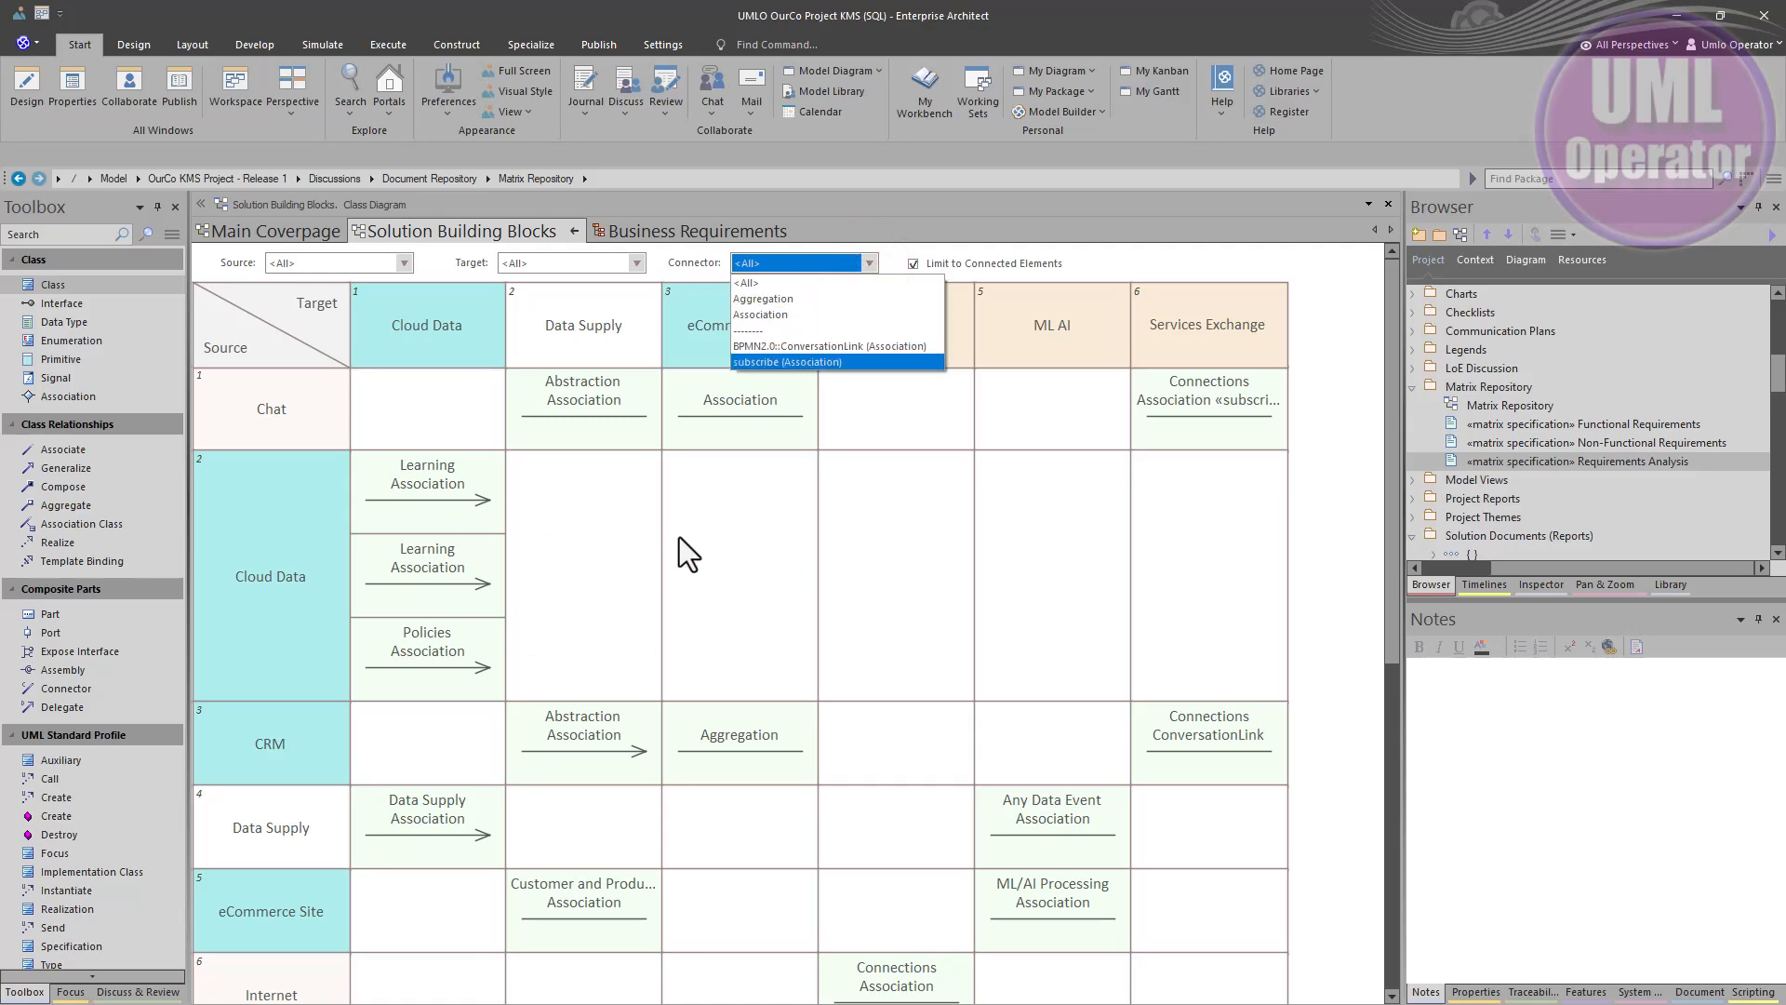
{"action": "left_click", "coordinate": [772, 306]}
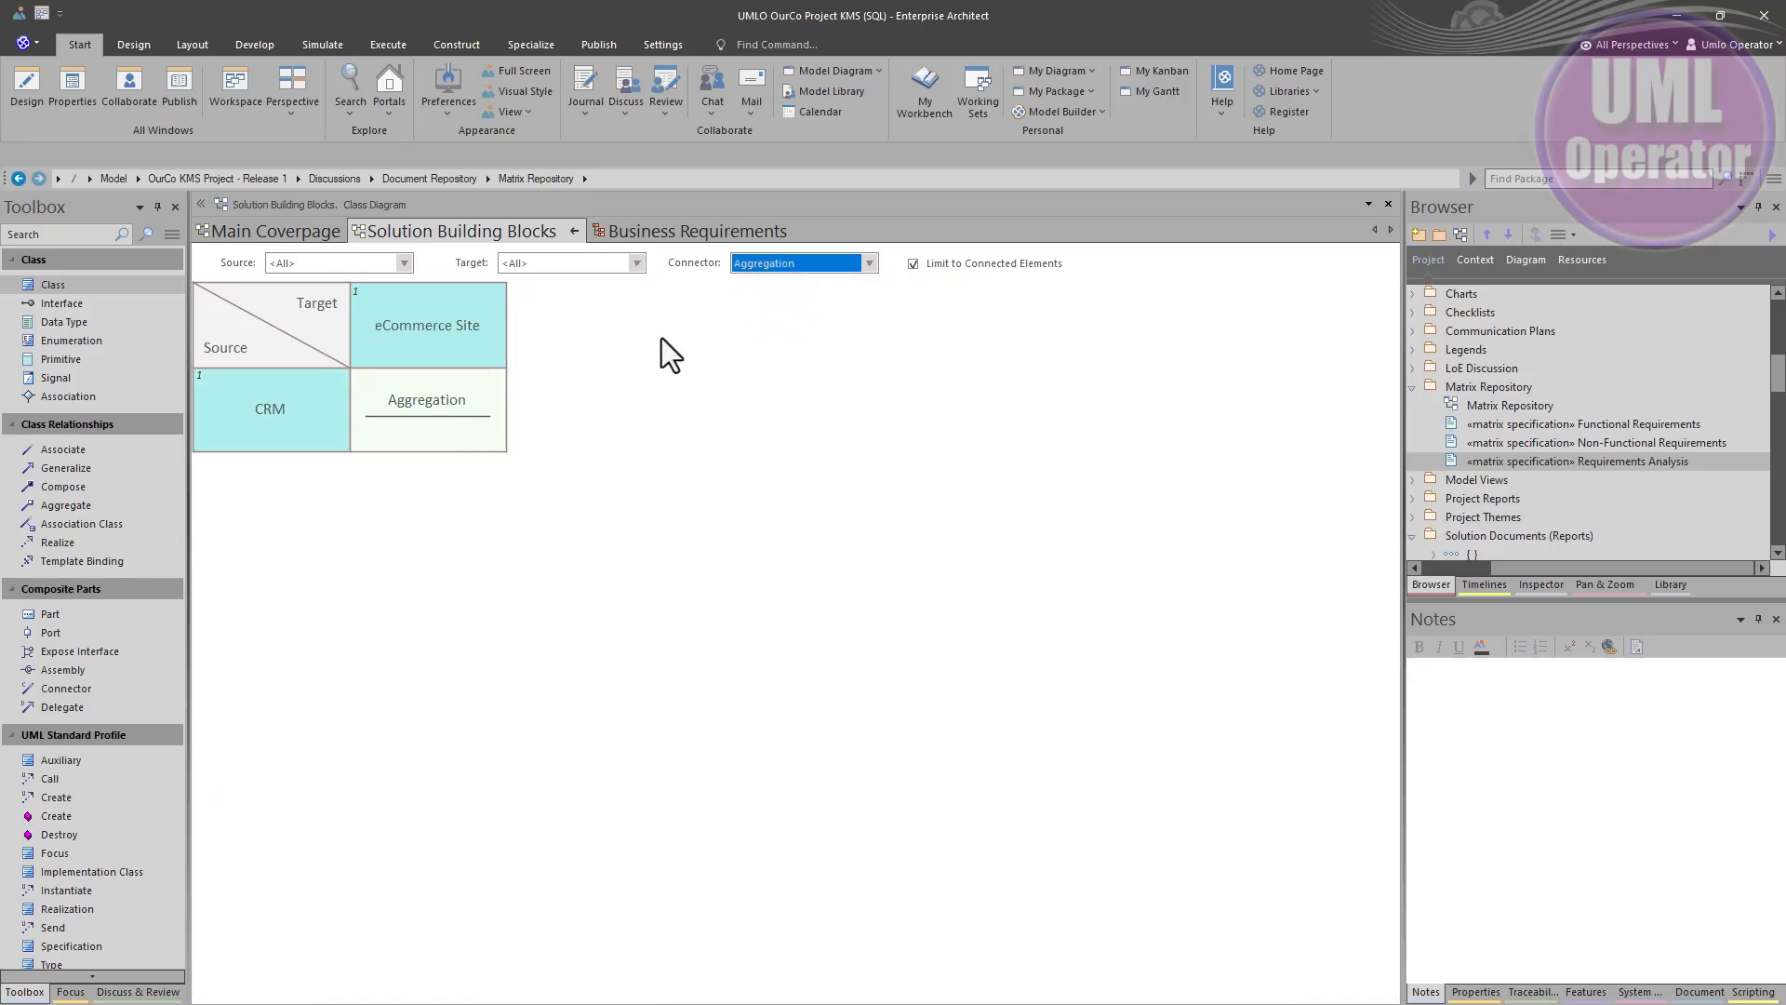
{"action": "left_click", "coordinate": [862, 263]}
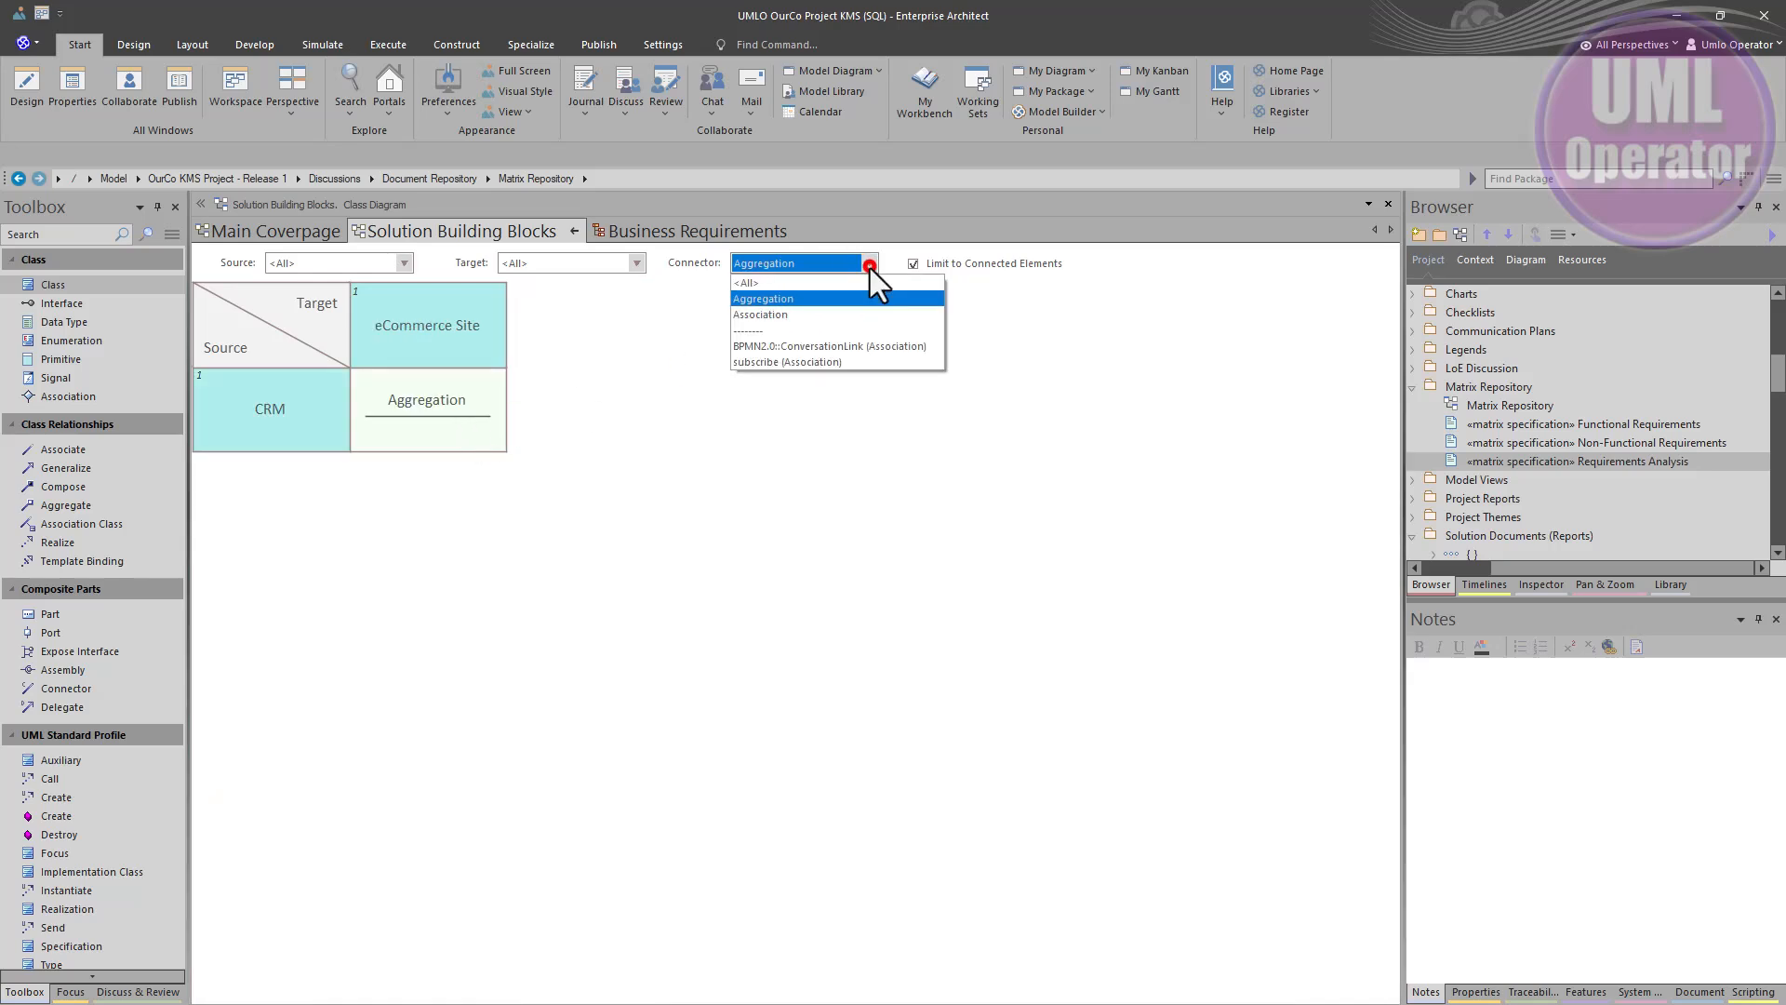
{"action": "left_click", "coordinate": [795, 313]}
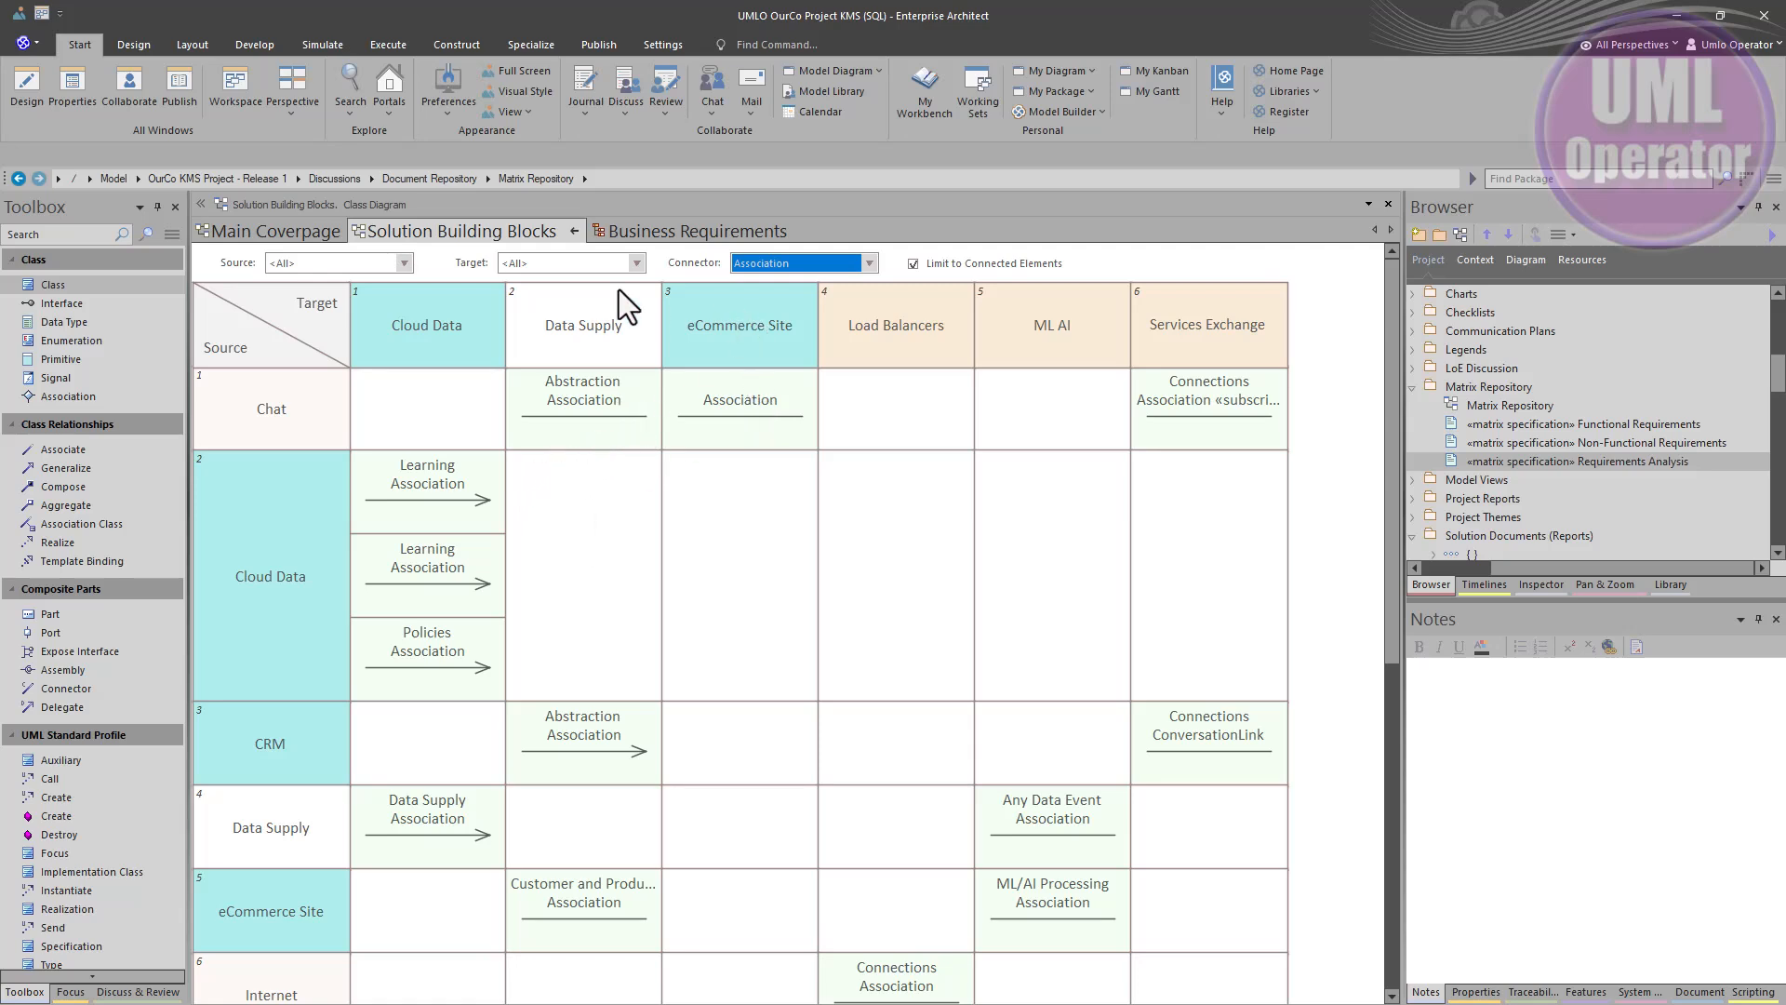
Try the Class, Interface and Text target filters on the relation matrix, and reset the target filter to All
{"action": "left_click", "coordinate": [633, 264]}
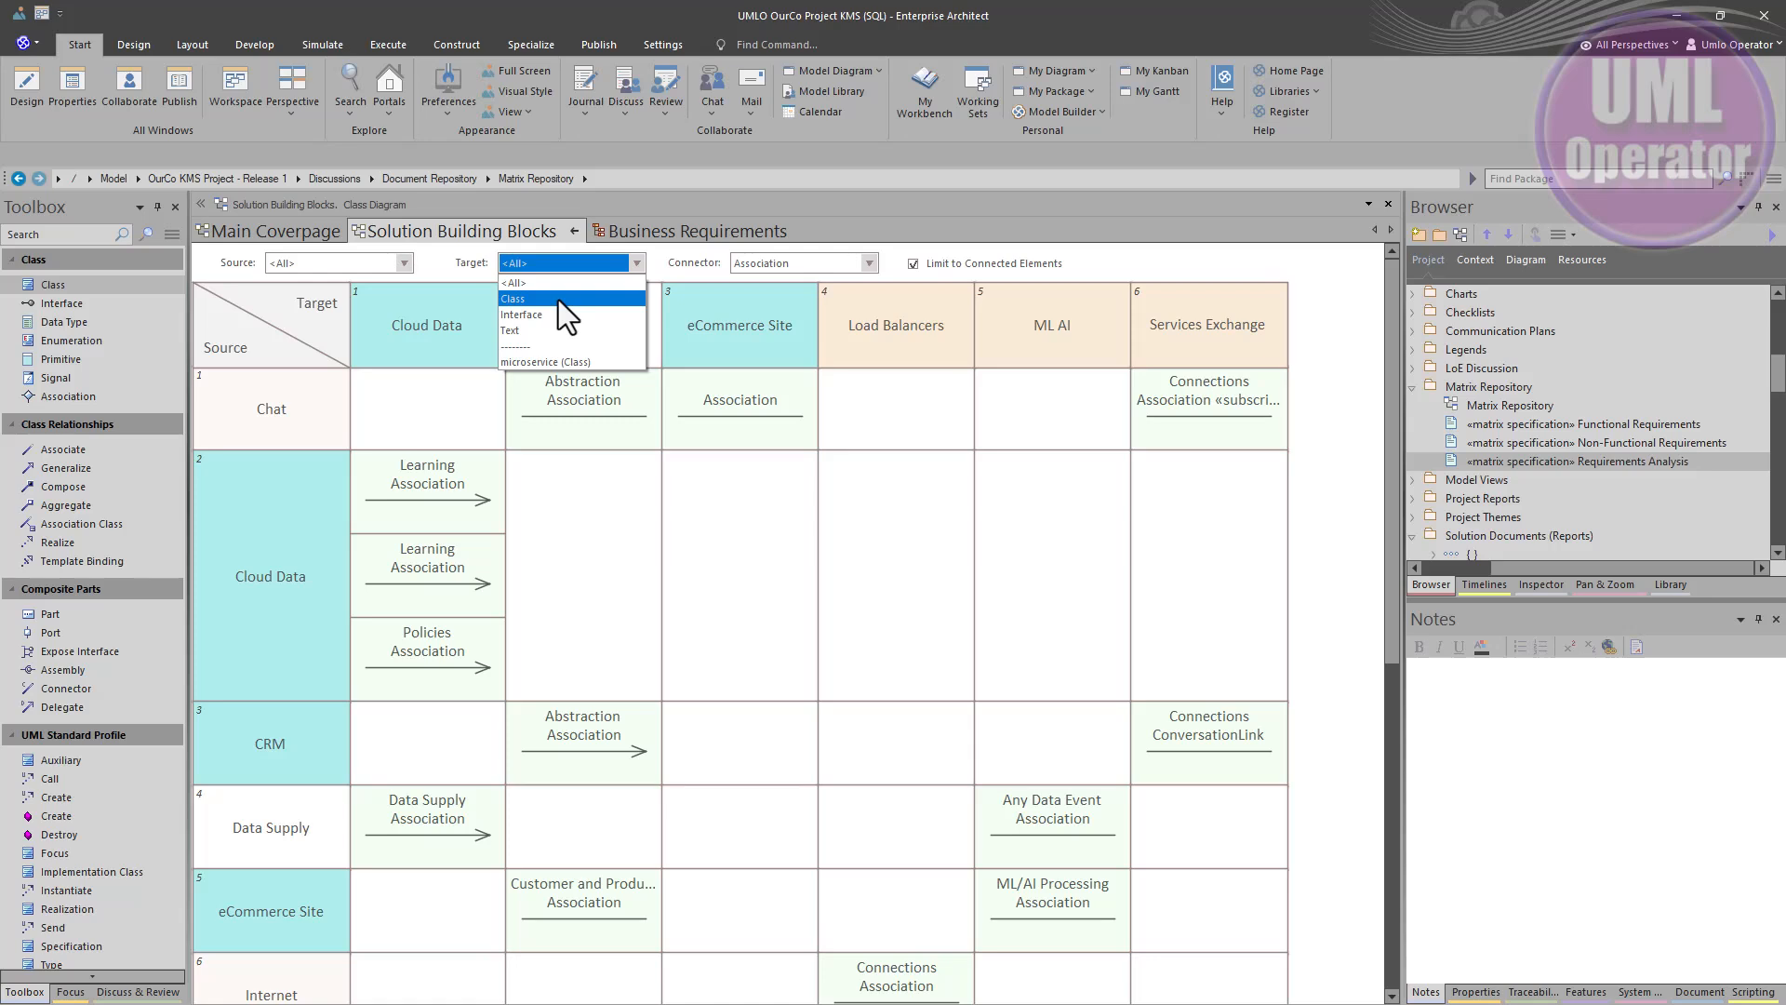
{"action": "left_click", "coordinate": [558, 298]}
{"action": "left_click", "coordinate": [634, 264]}
{"action": "left_click", "coordinate": [532, 315]}
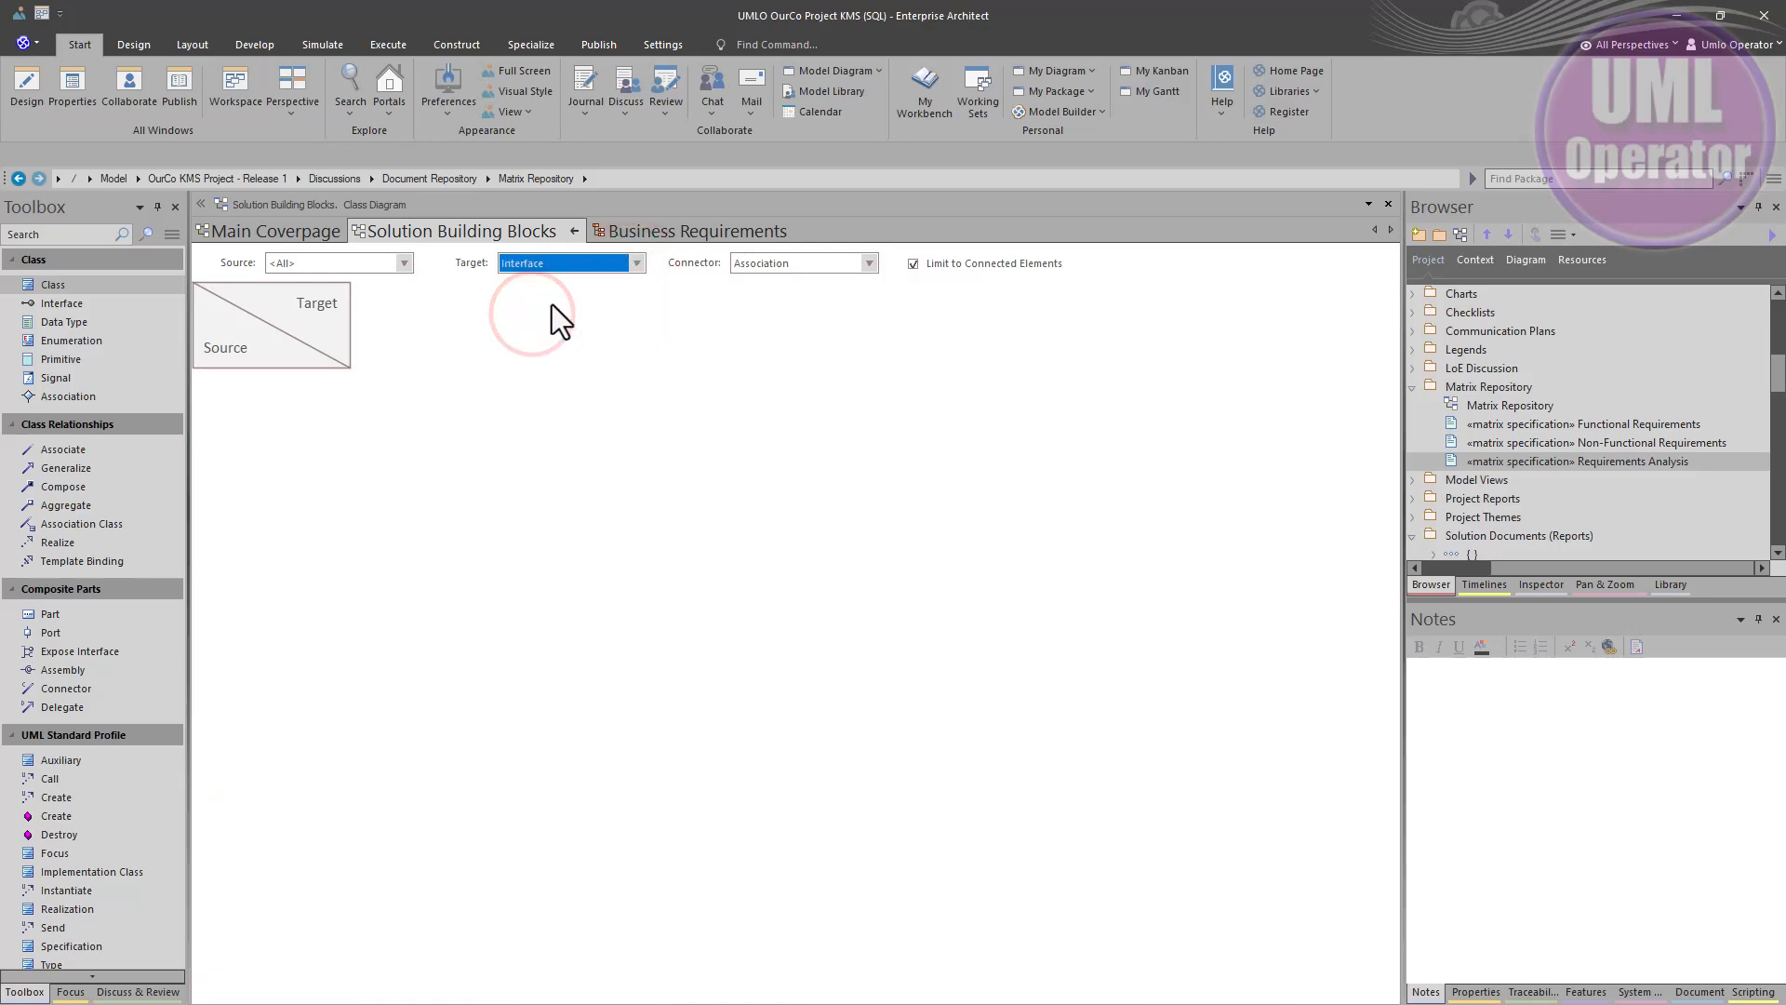
{"action": "left_click", "coordinate": [637, 264]}
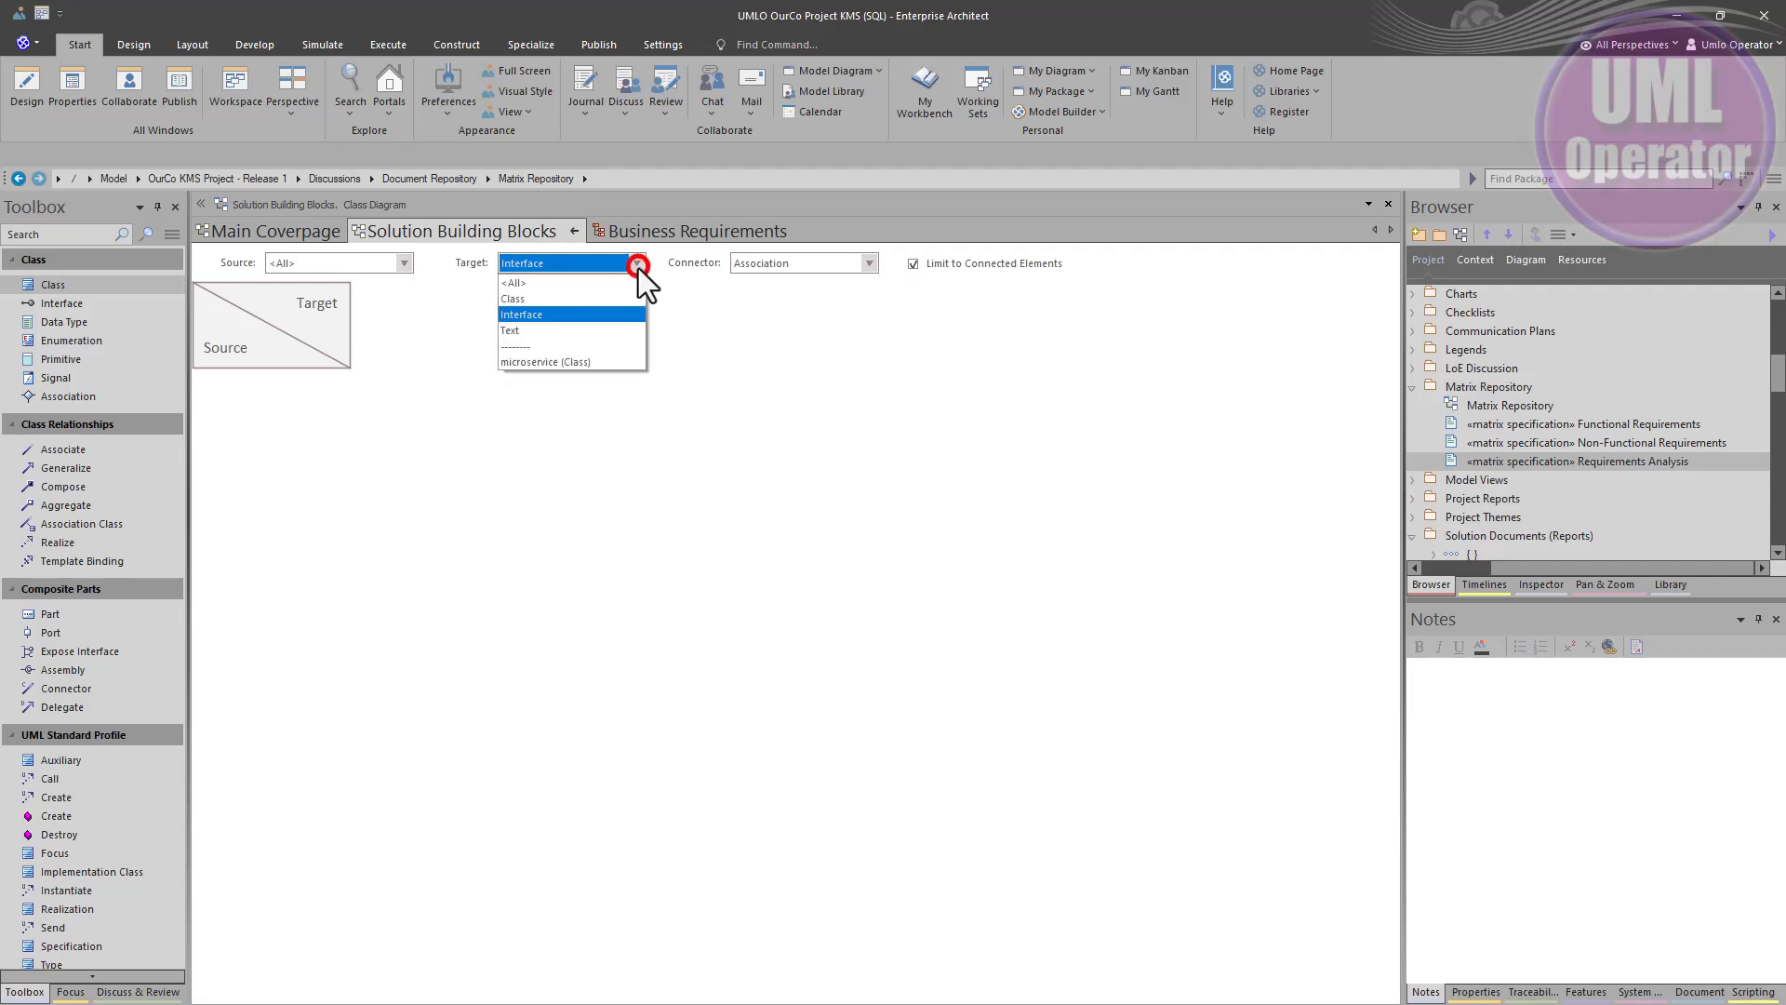
{"action": "left_click", "coordinate": [537, 328]}
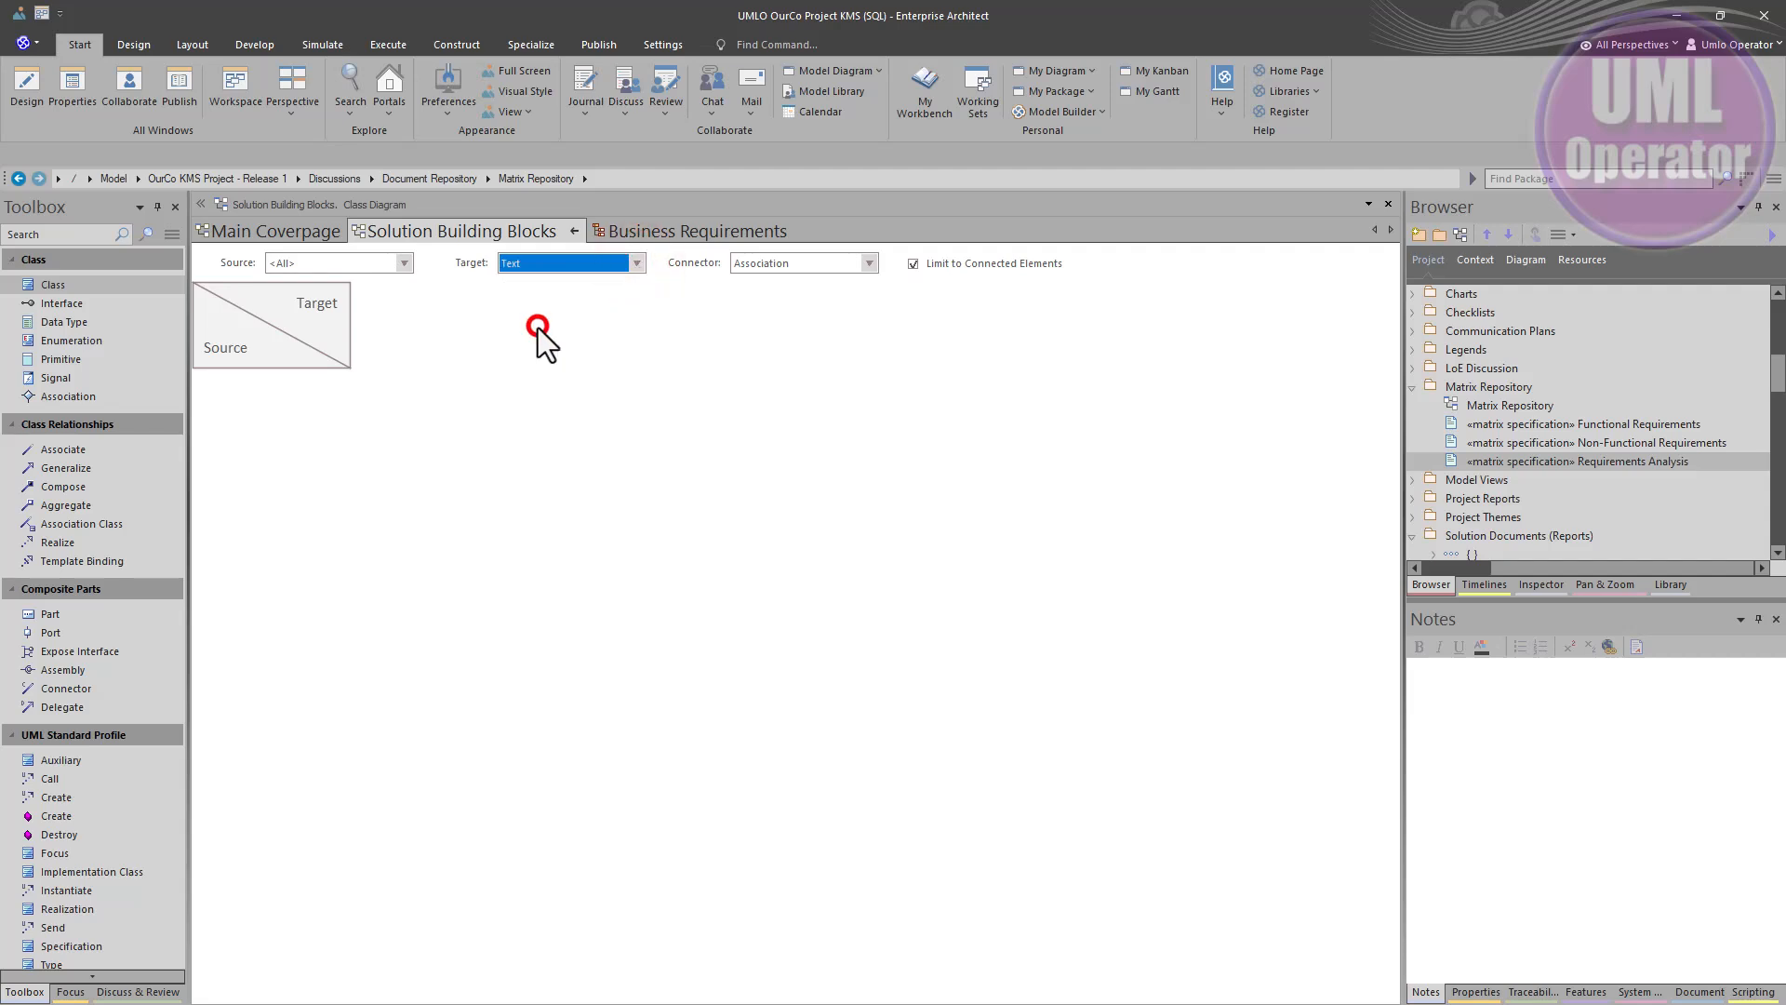
{"action": "left_click", "coordinate": [636, 266]}
{"action": "left_click", "coordinate": [560, 281]}
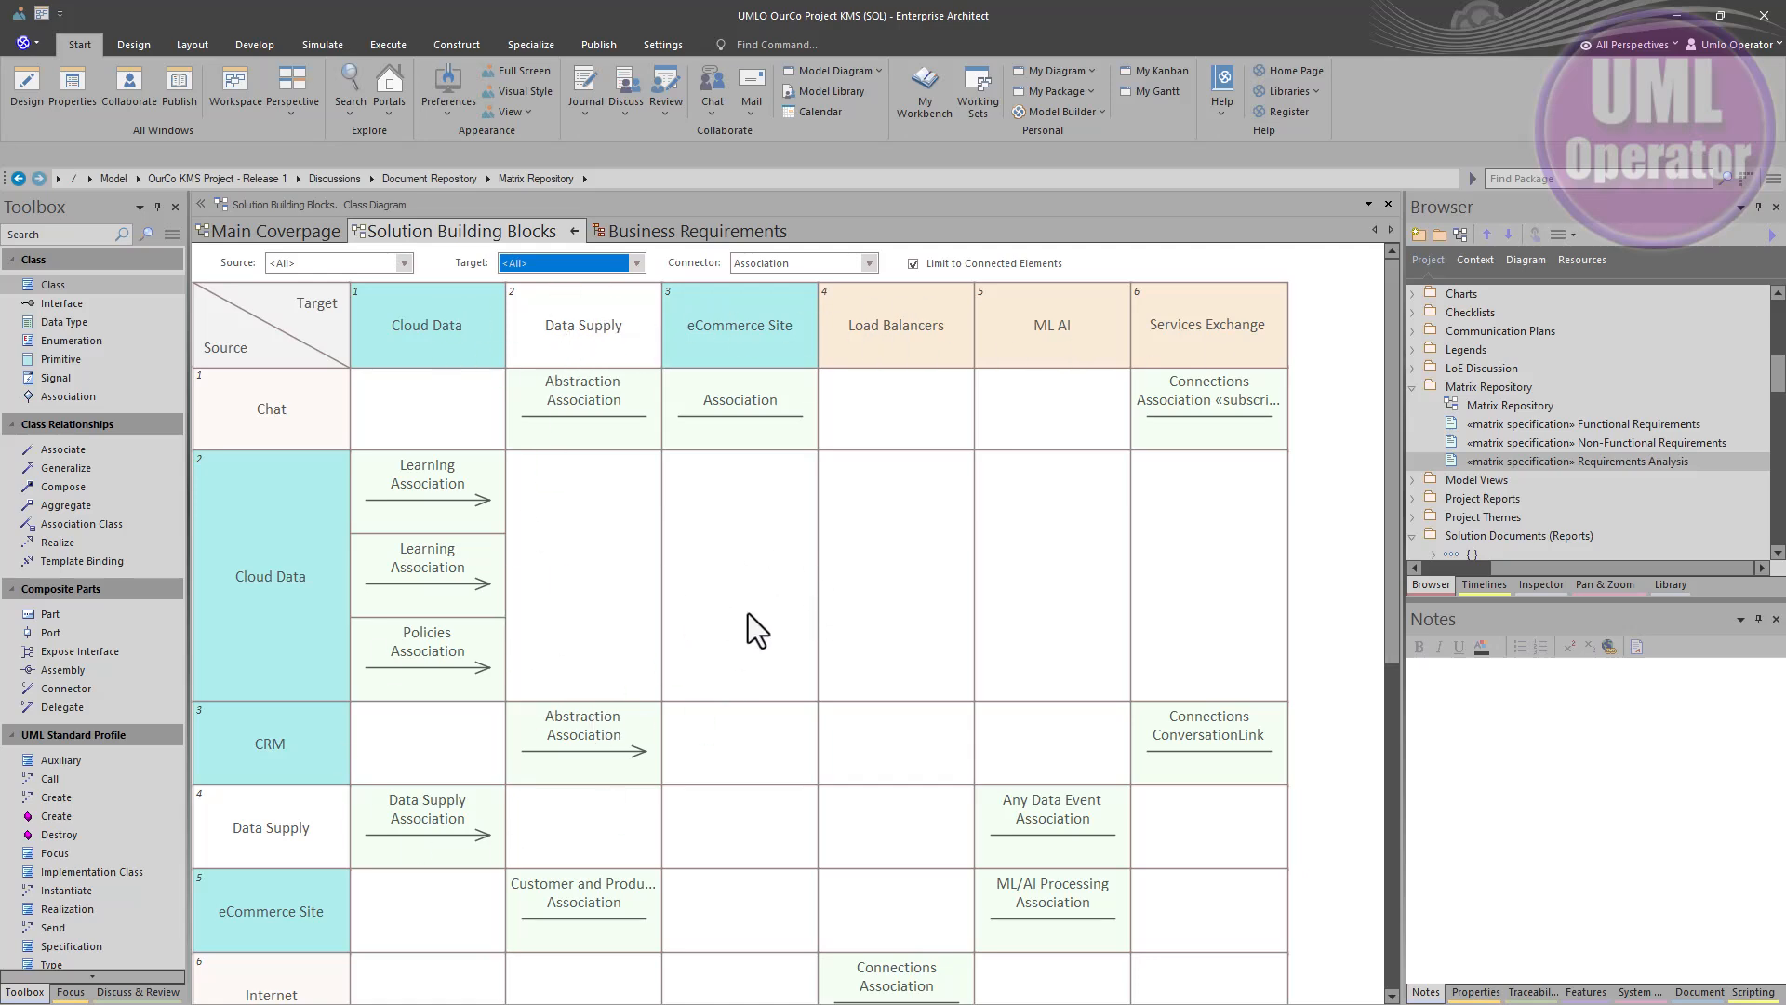
View the properties of the first Learning association from Cloud Data to itself, and close them without changes
{"action": "double_click", "coordinate": [460, 506]}
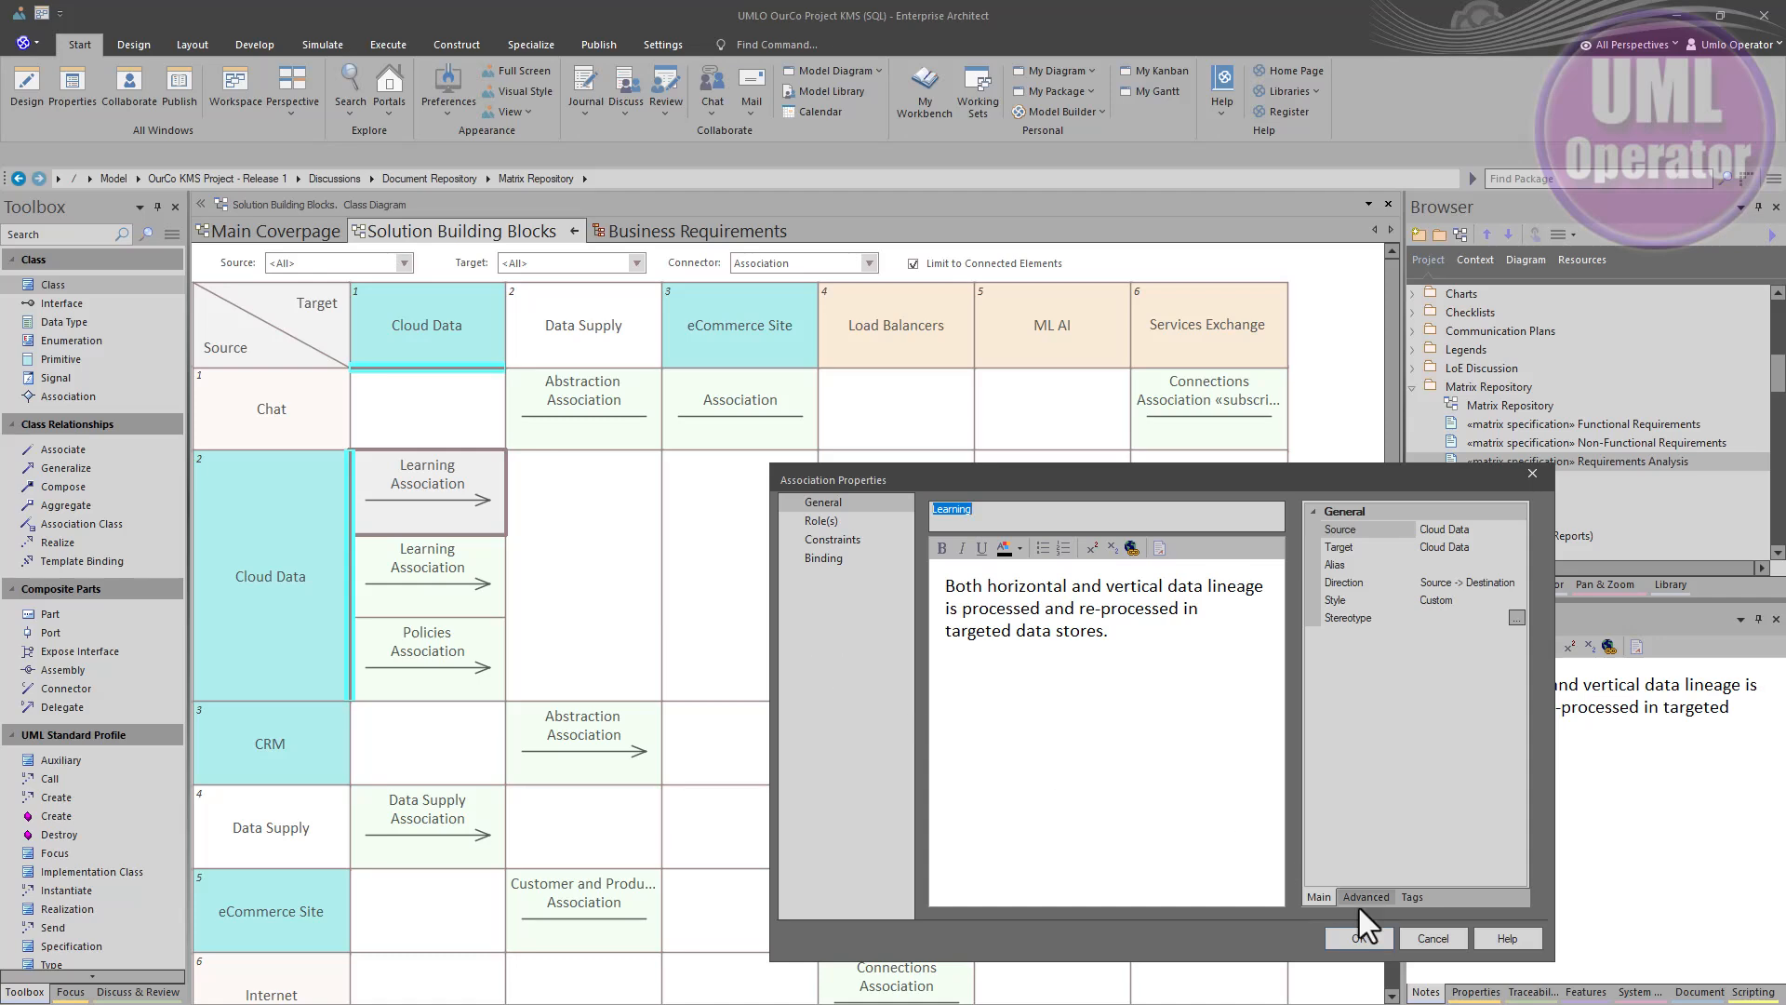
{"action": "left_click", "coordinate": [1412, 935]}
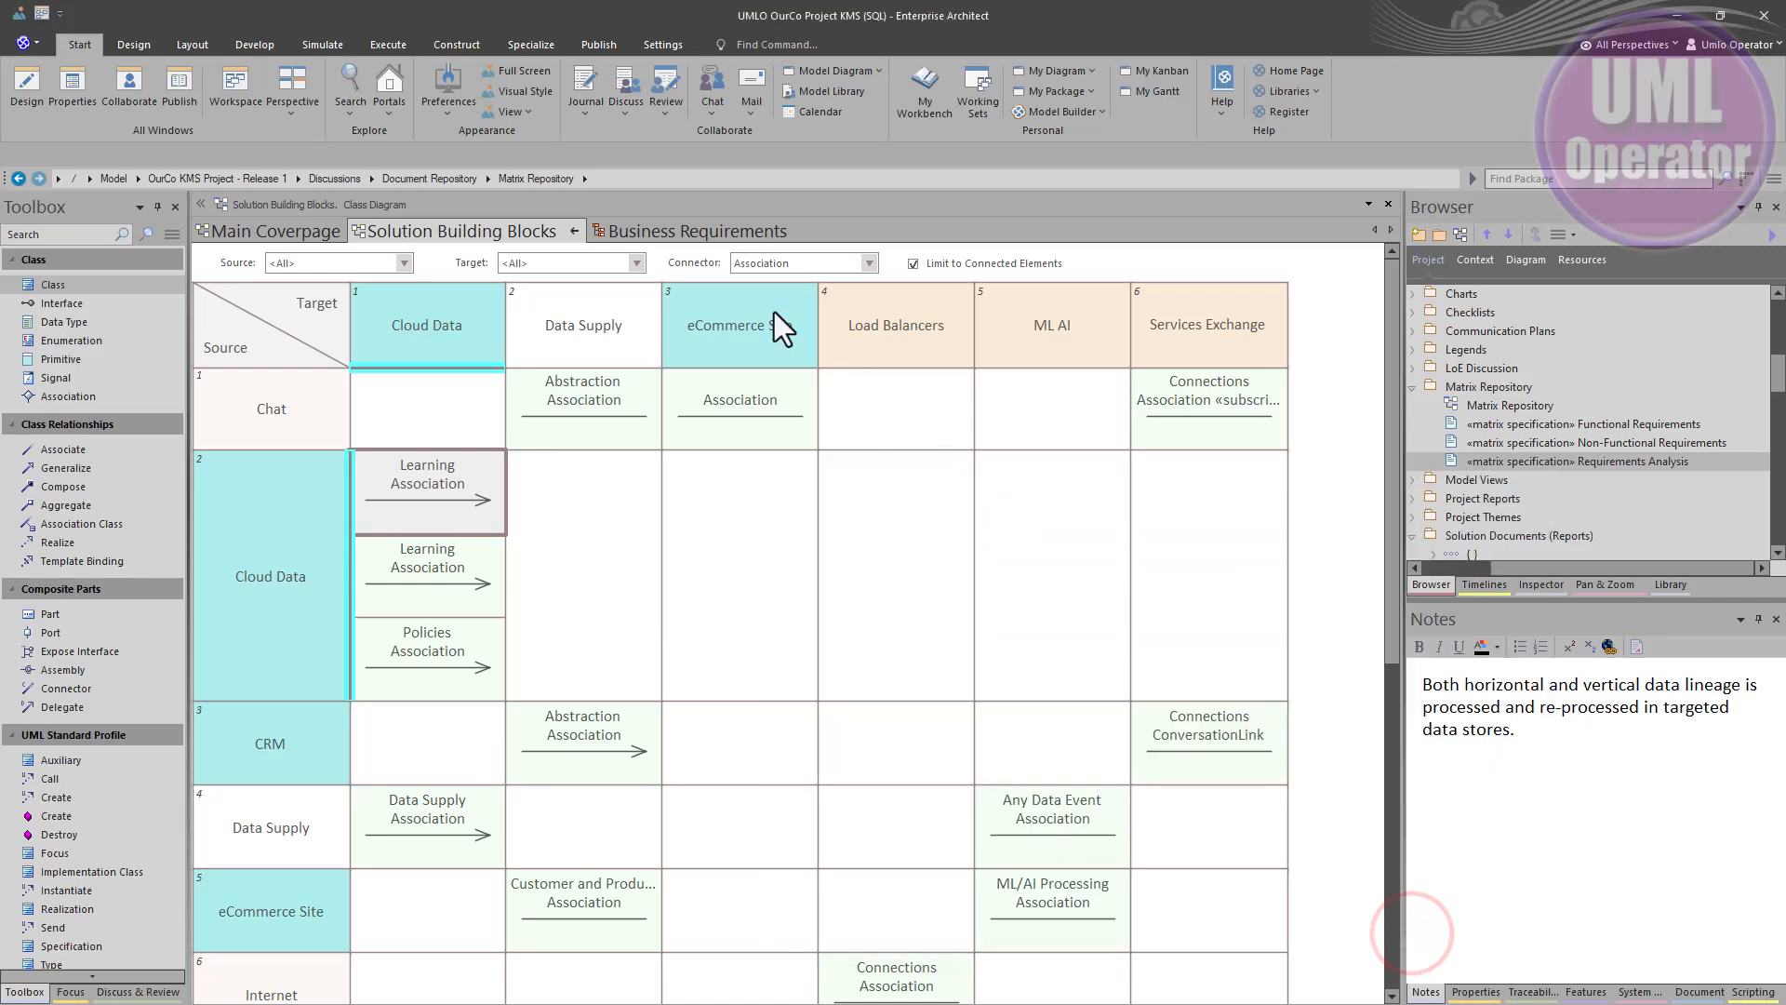
Open the Requirements Analysis matrix specification from the Business Requirements diagram
{"action": "left_click", "coordinate": [679, 240]}
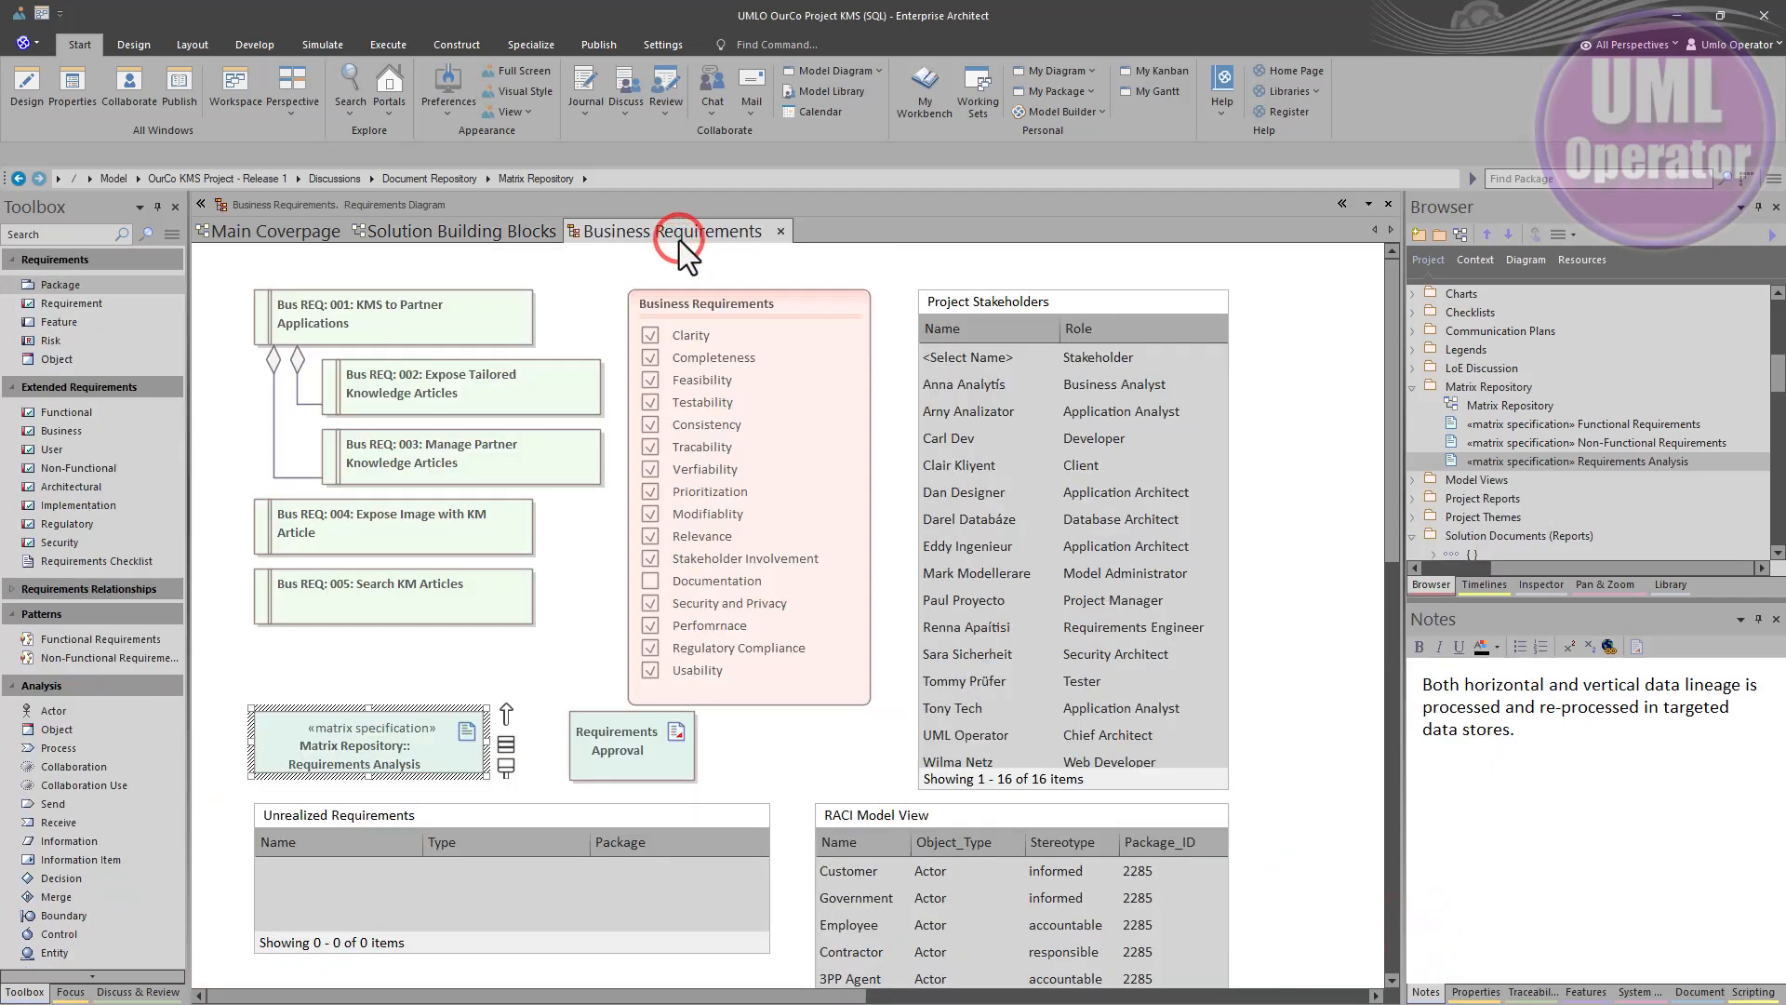
{"action": "left_click", "coordinate": [410, 739]}
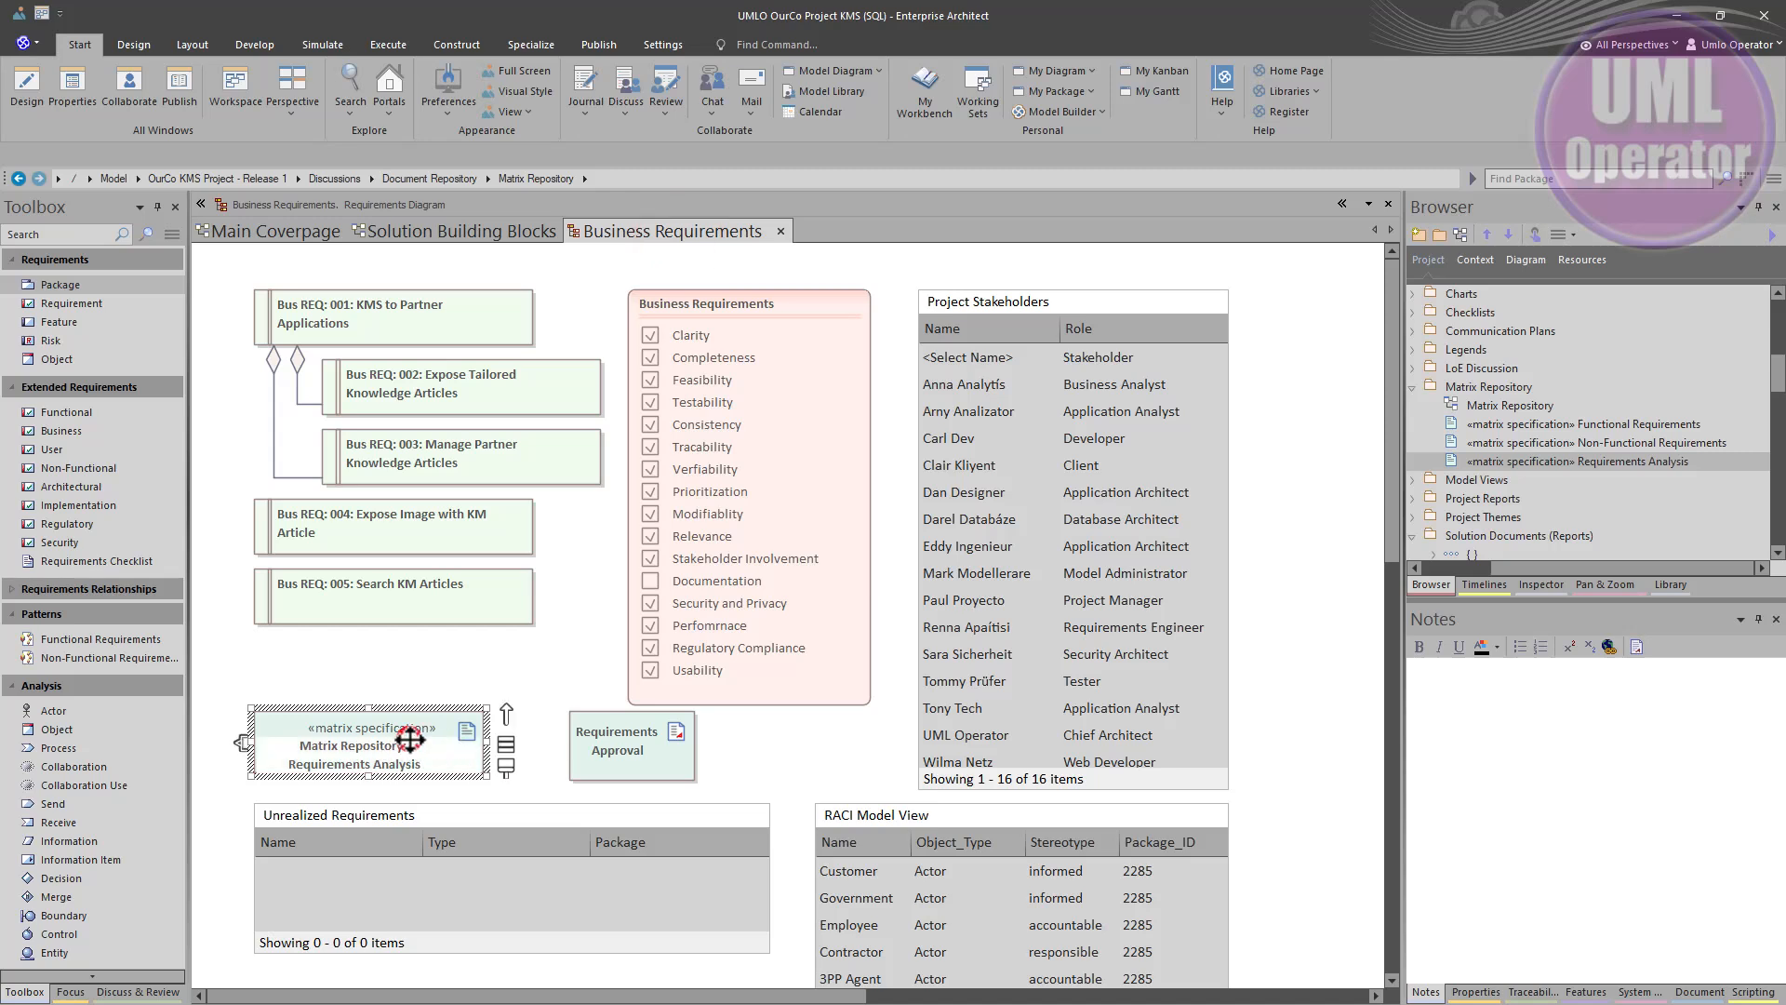
{"action": "left_click", "coordinate": [394, 691]}
{"action": "double_click", "coordinate": [387, 733]}
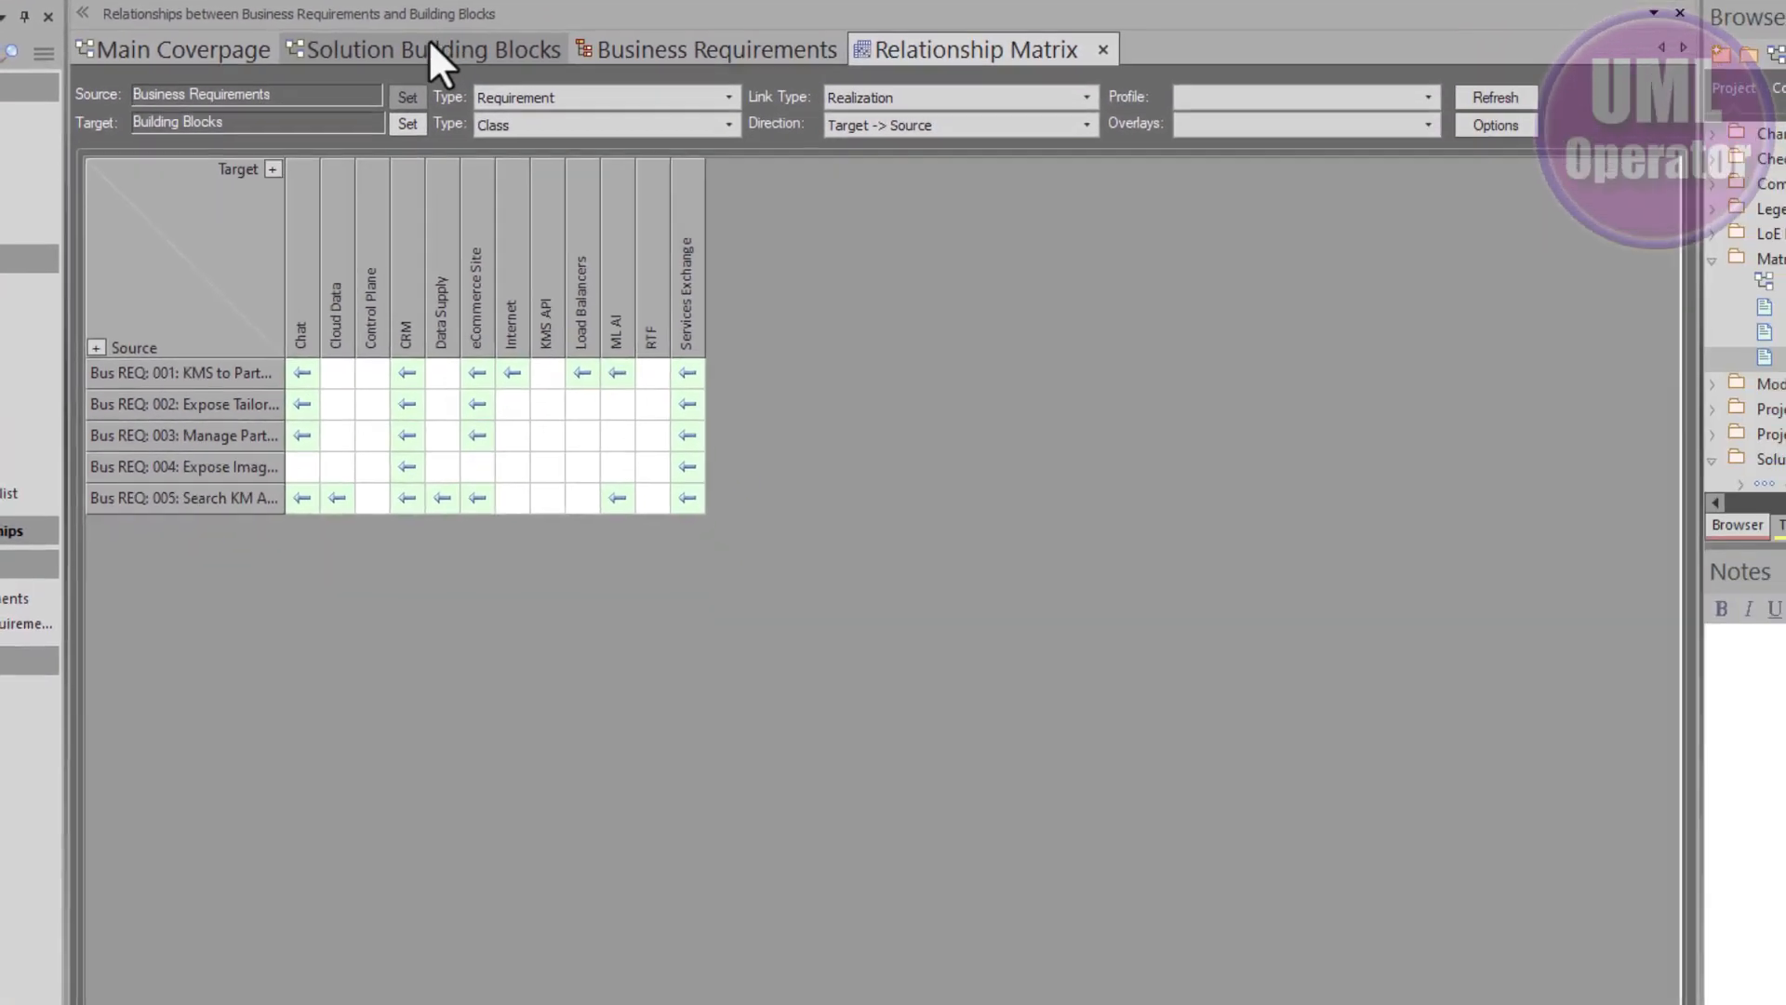
Go back to Solution Building Blocks and restore its graphical diagram view from the relation matrix
{"action": "left_click", "coordinate": [514, 249]}
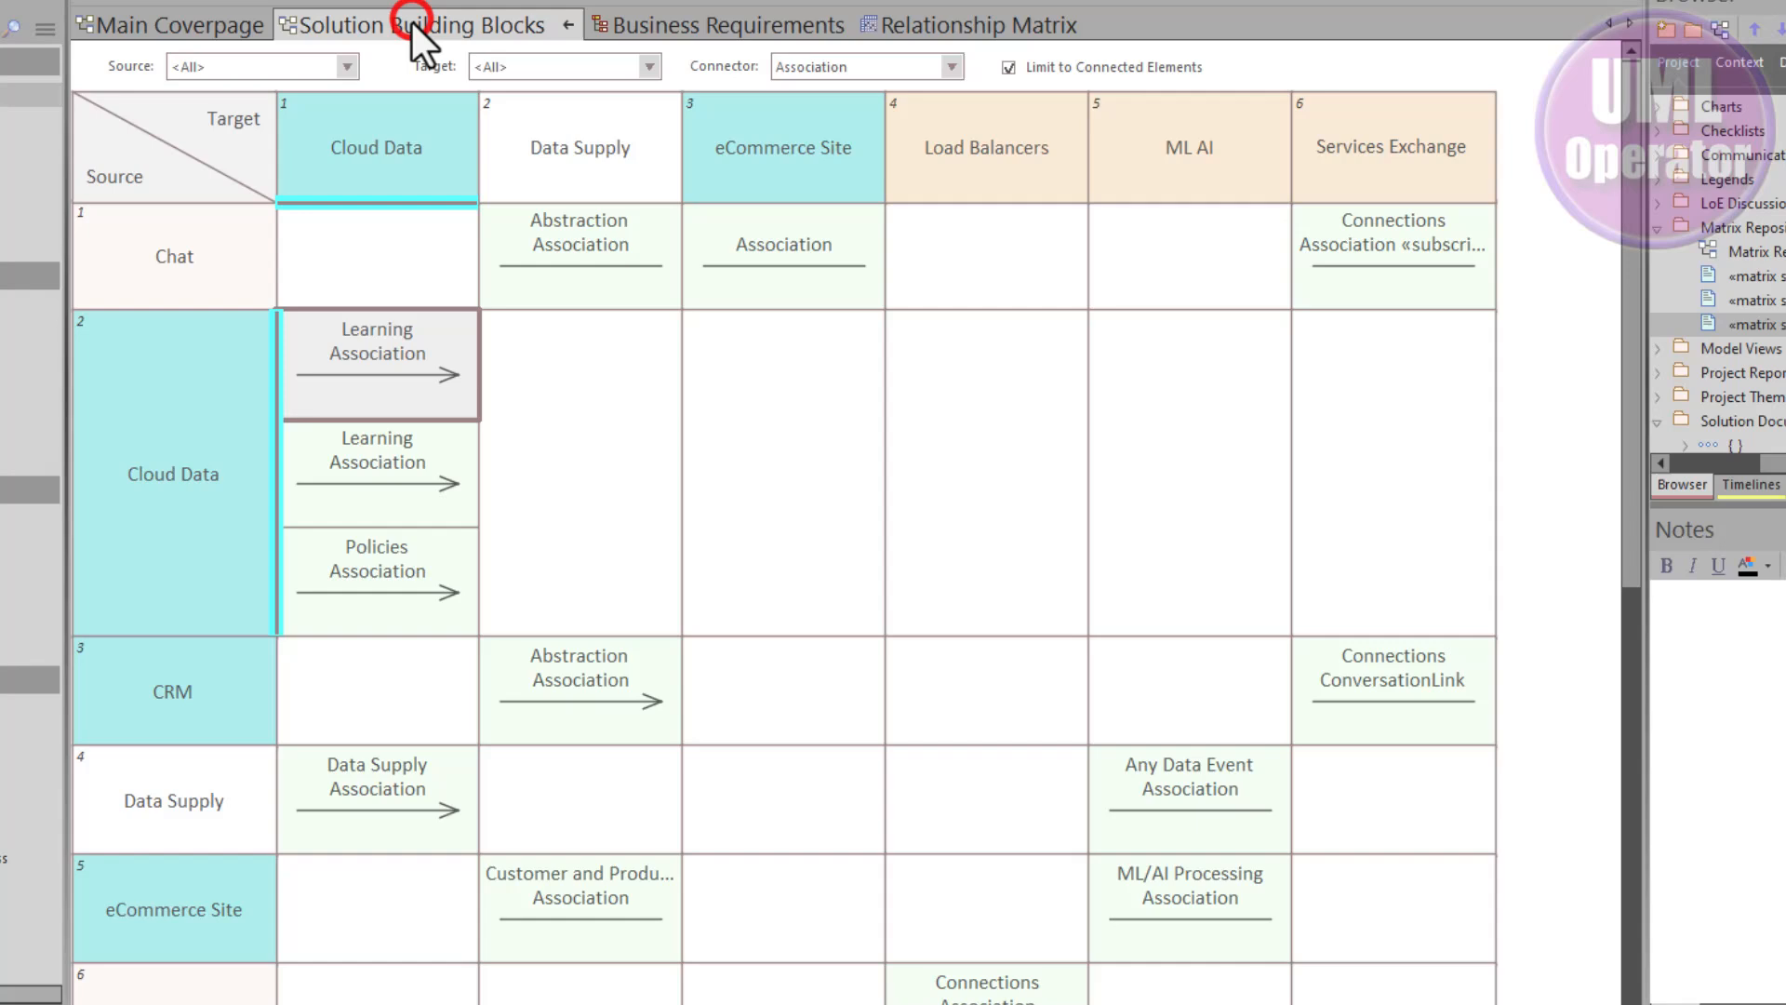
{"action": "left_click", "coordinate": [569, 27]}
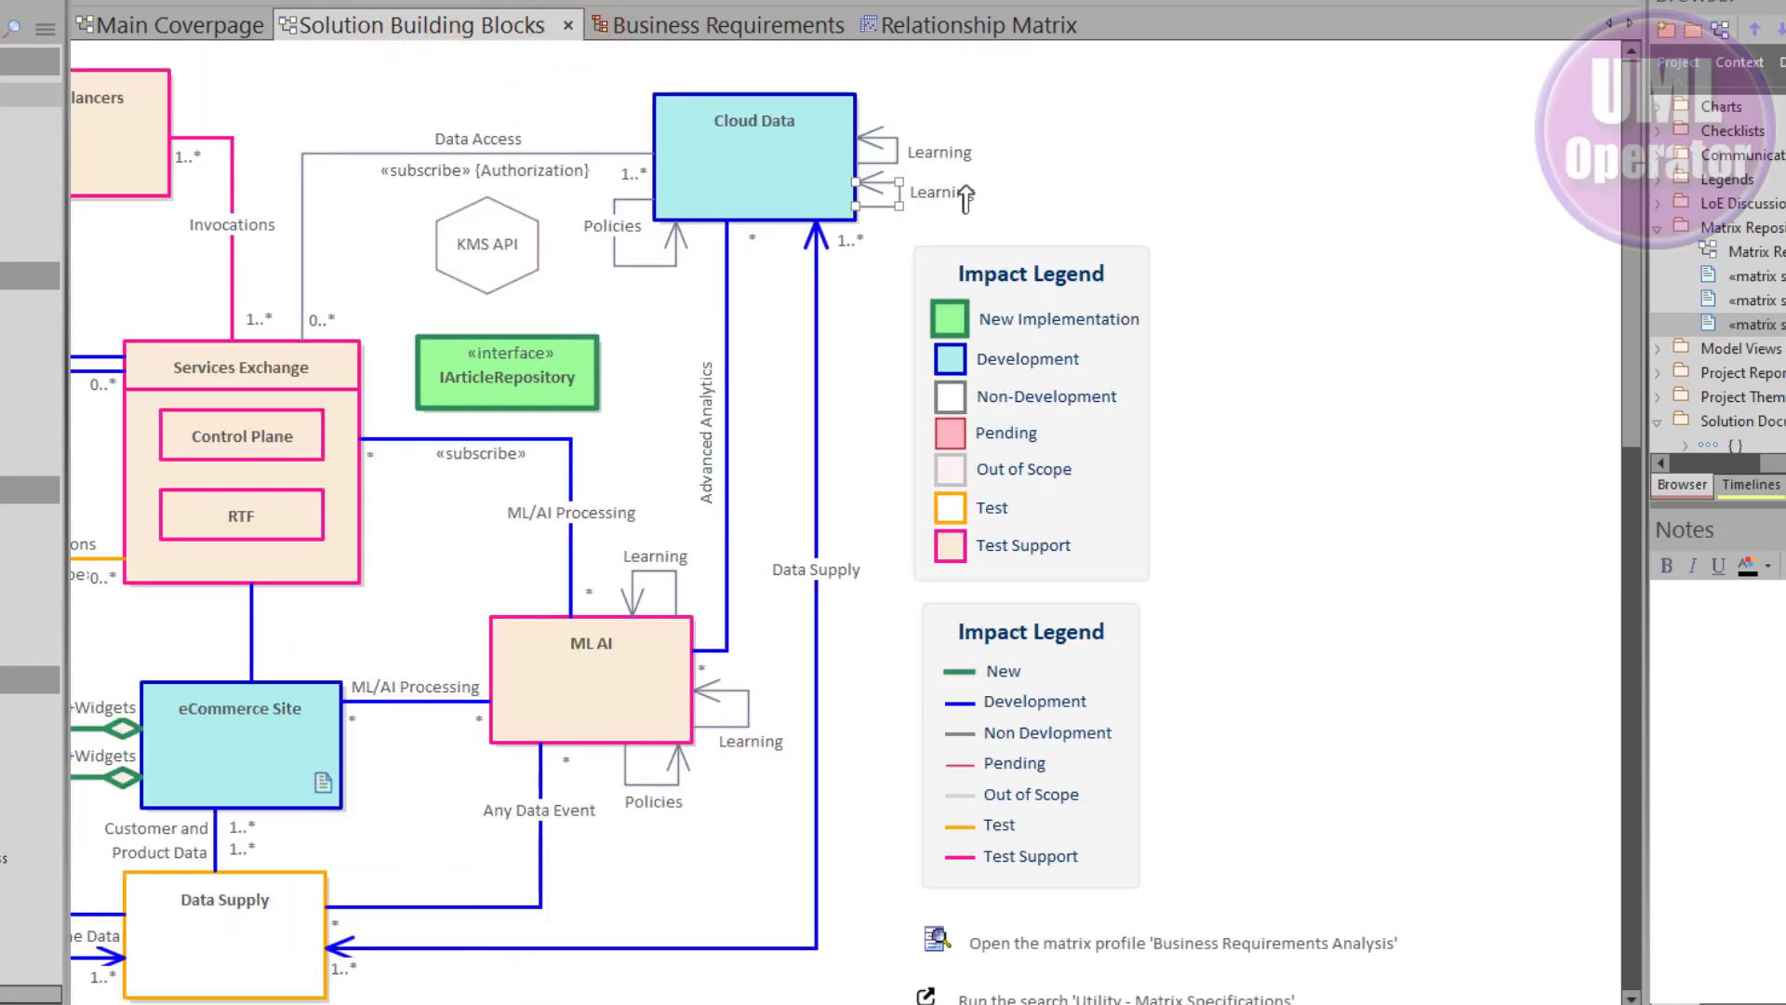
{"action": "left_click_drag", "start_coordinate": [940, 1003], "coordinate": [654, 1004]}
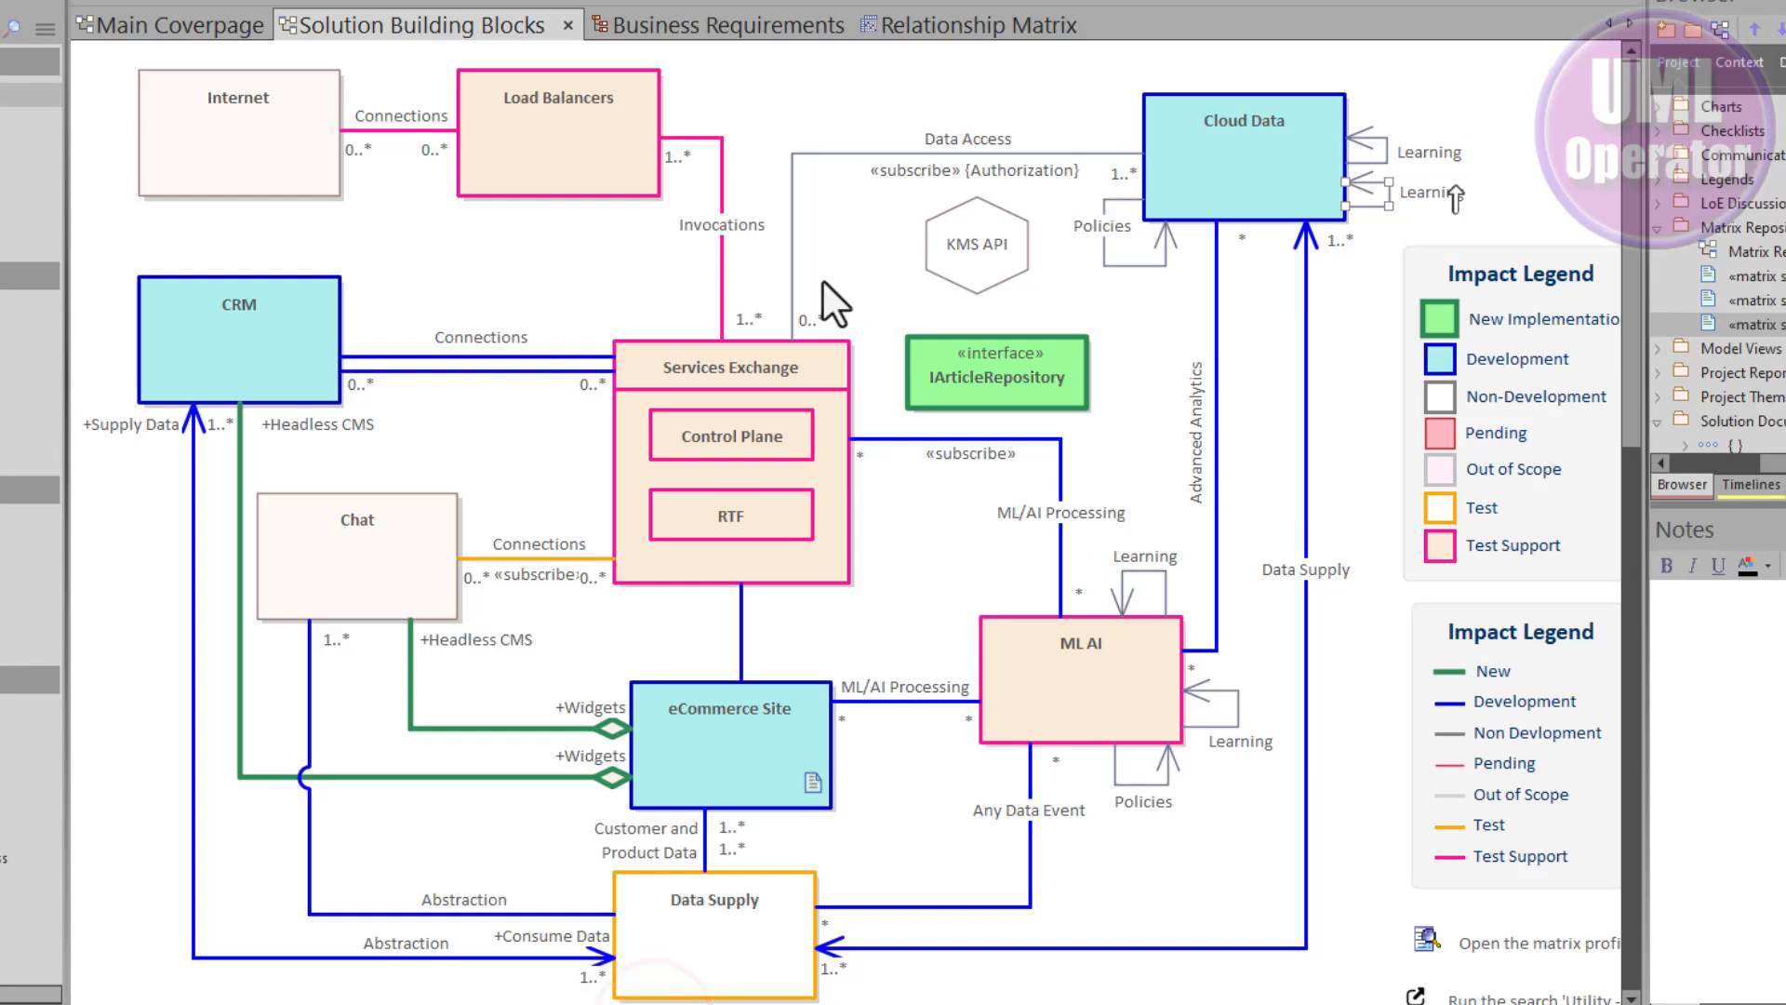
In the Relationship Matrix, inspect the package selection for the source and leave it without changing the package
{"action": "left_click", "coordinate": [930, 16]}
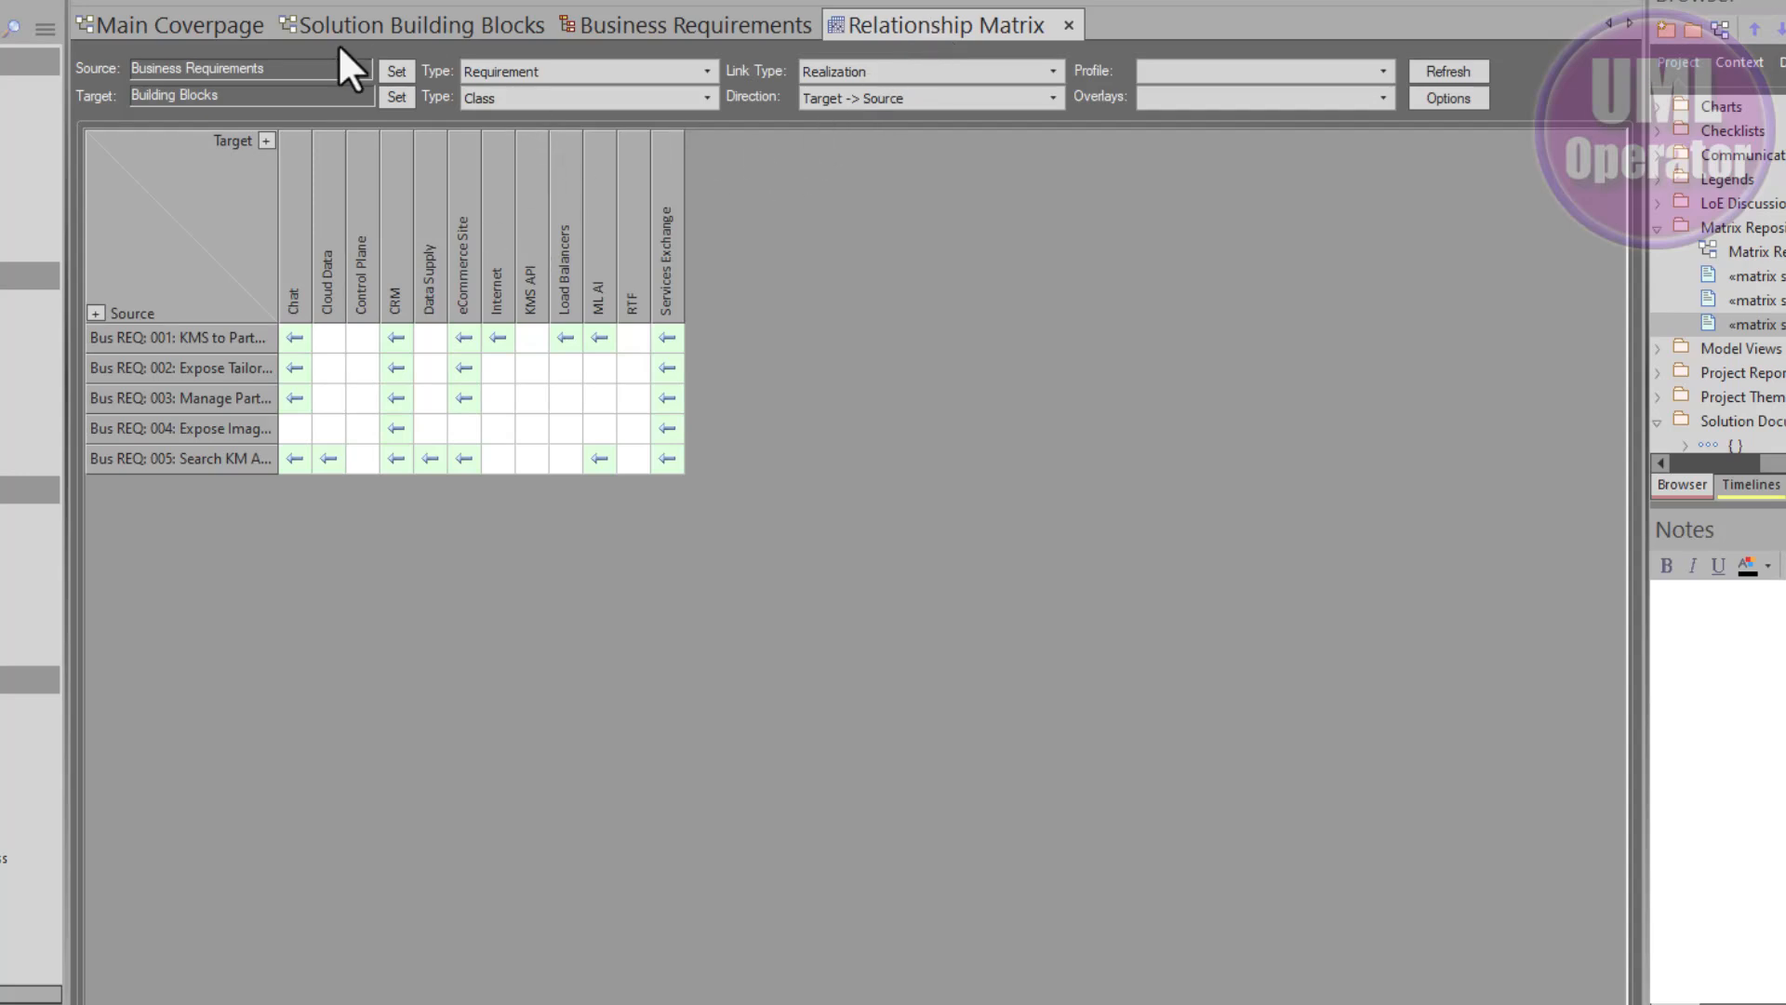
{"action": "left_click", "coordinate": [386, 74]}
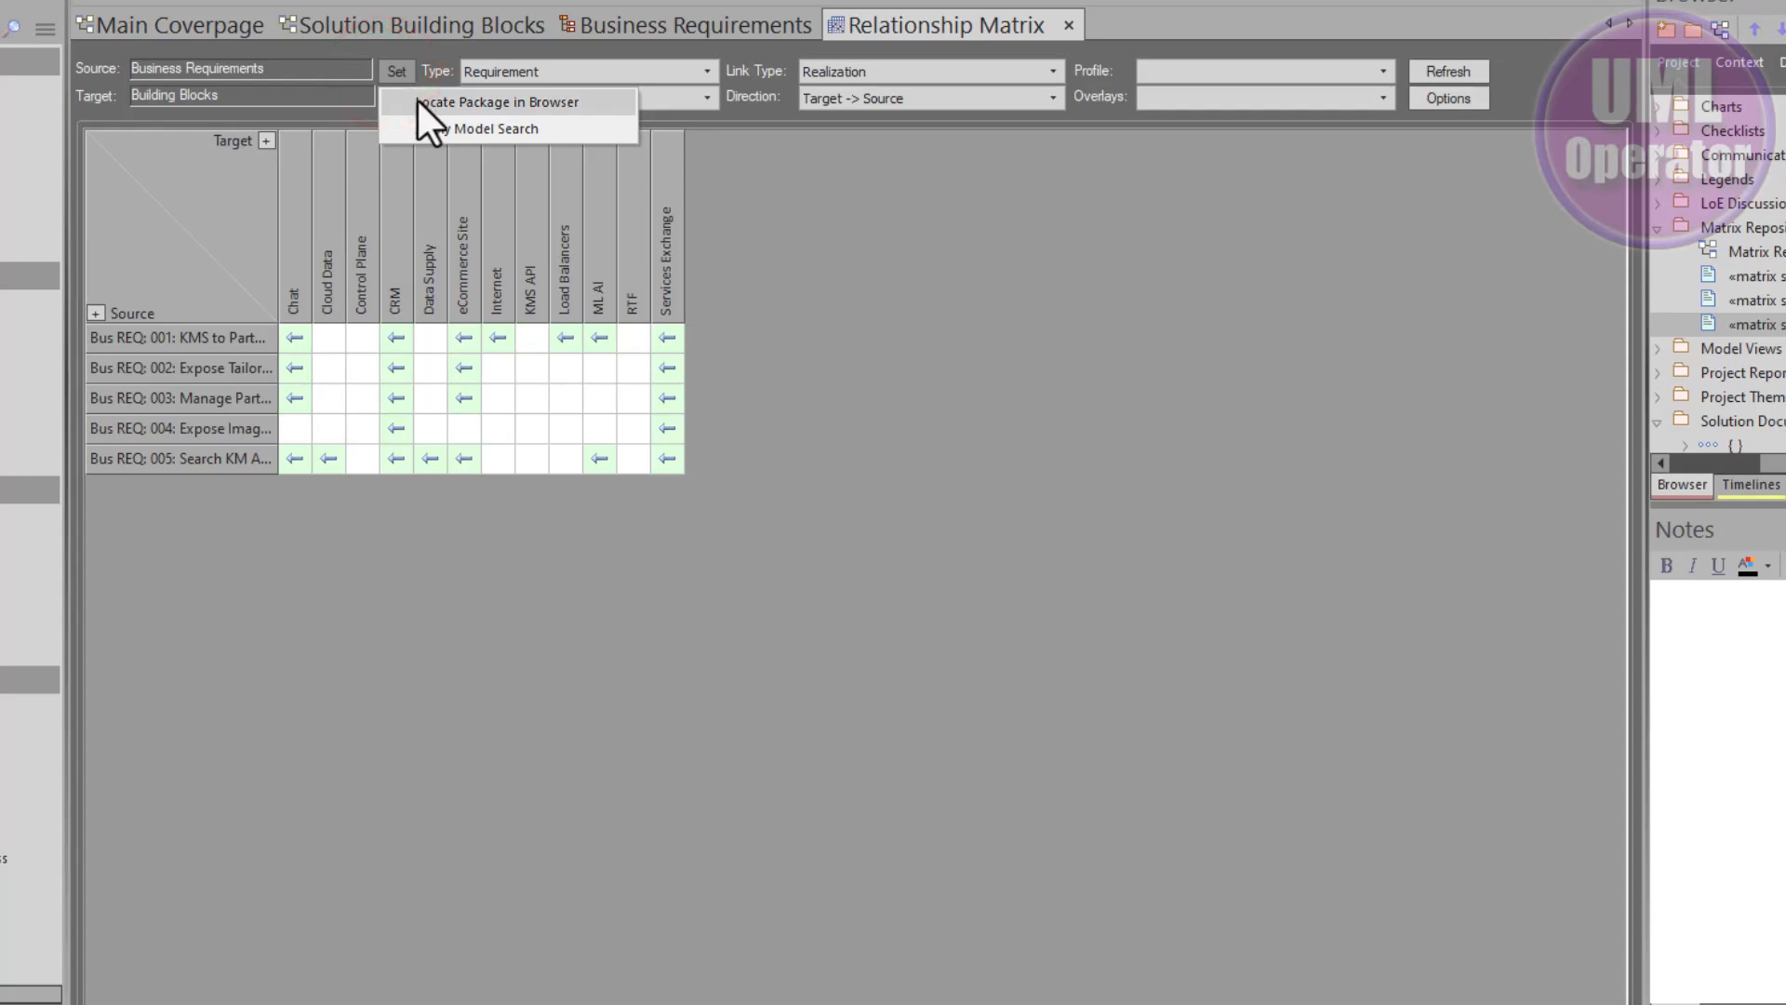
{"action": "left_click", "coordinate": [417, 97]}
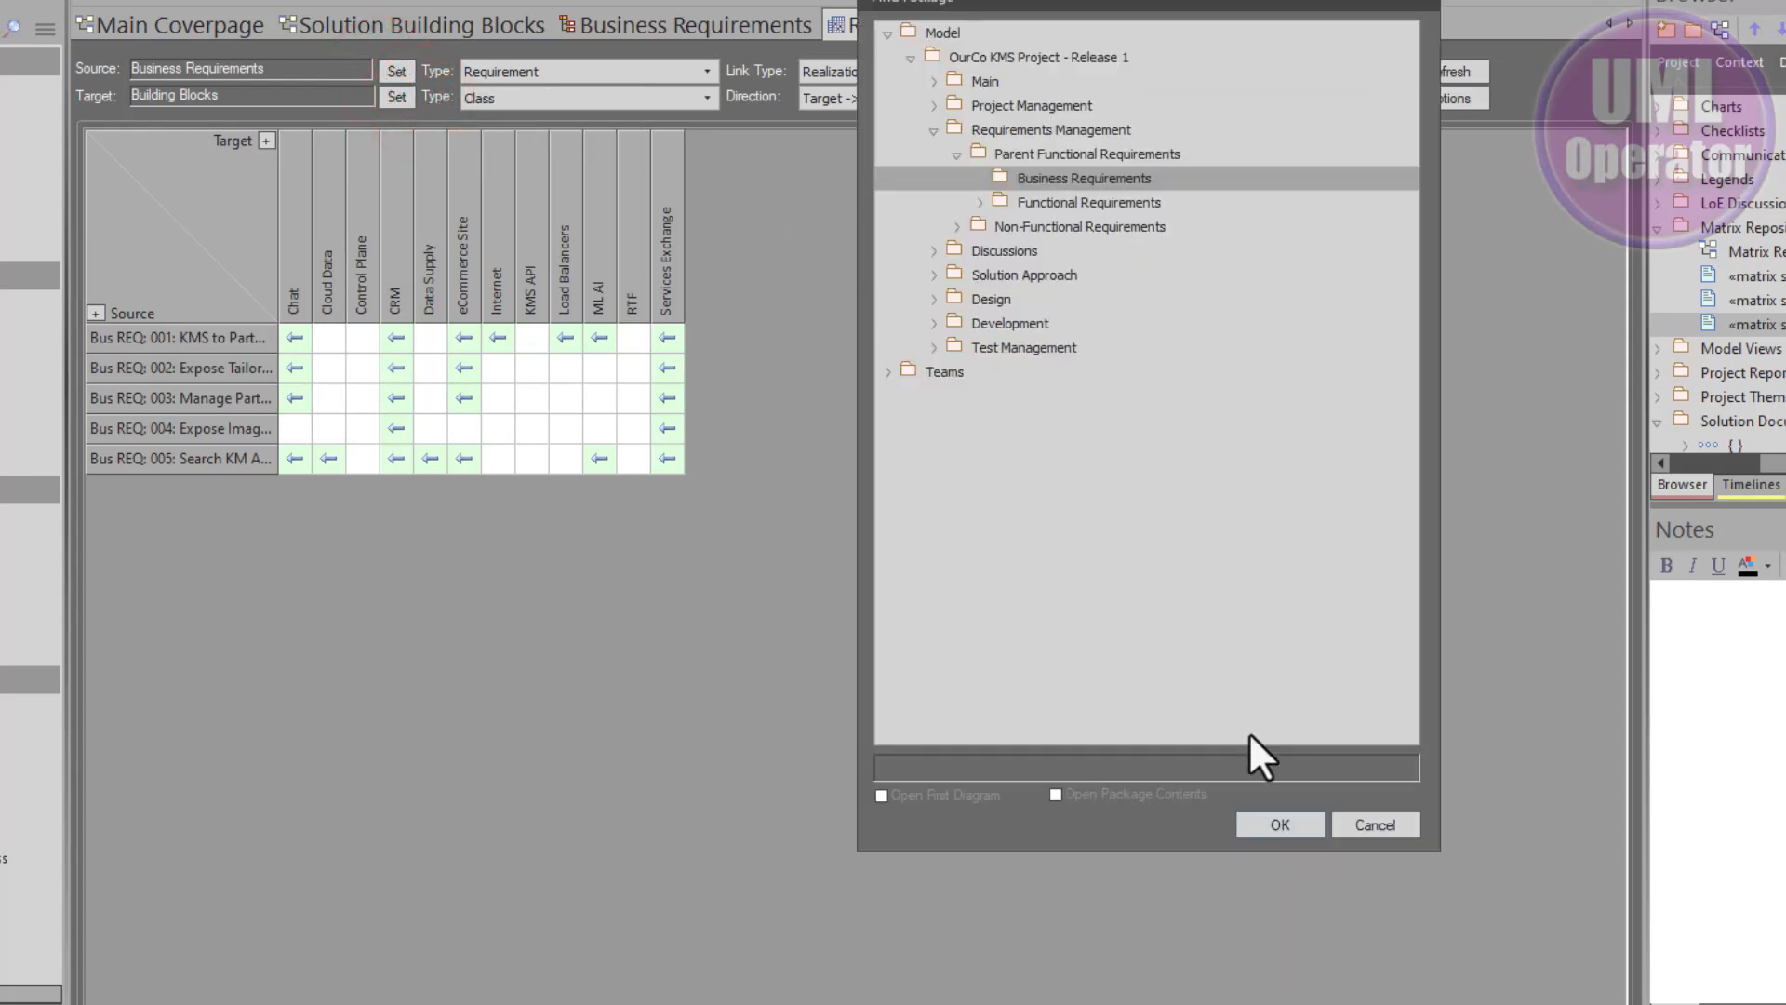
{"action": "left_click", "coordinate": [1360, 826]}
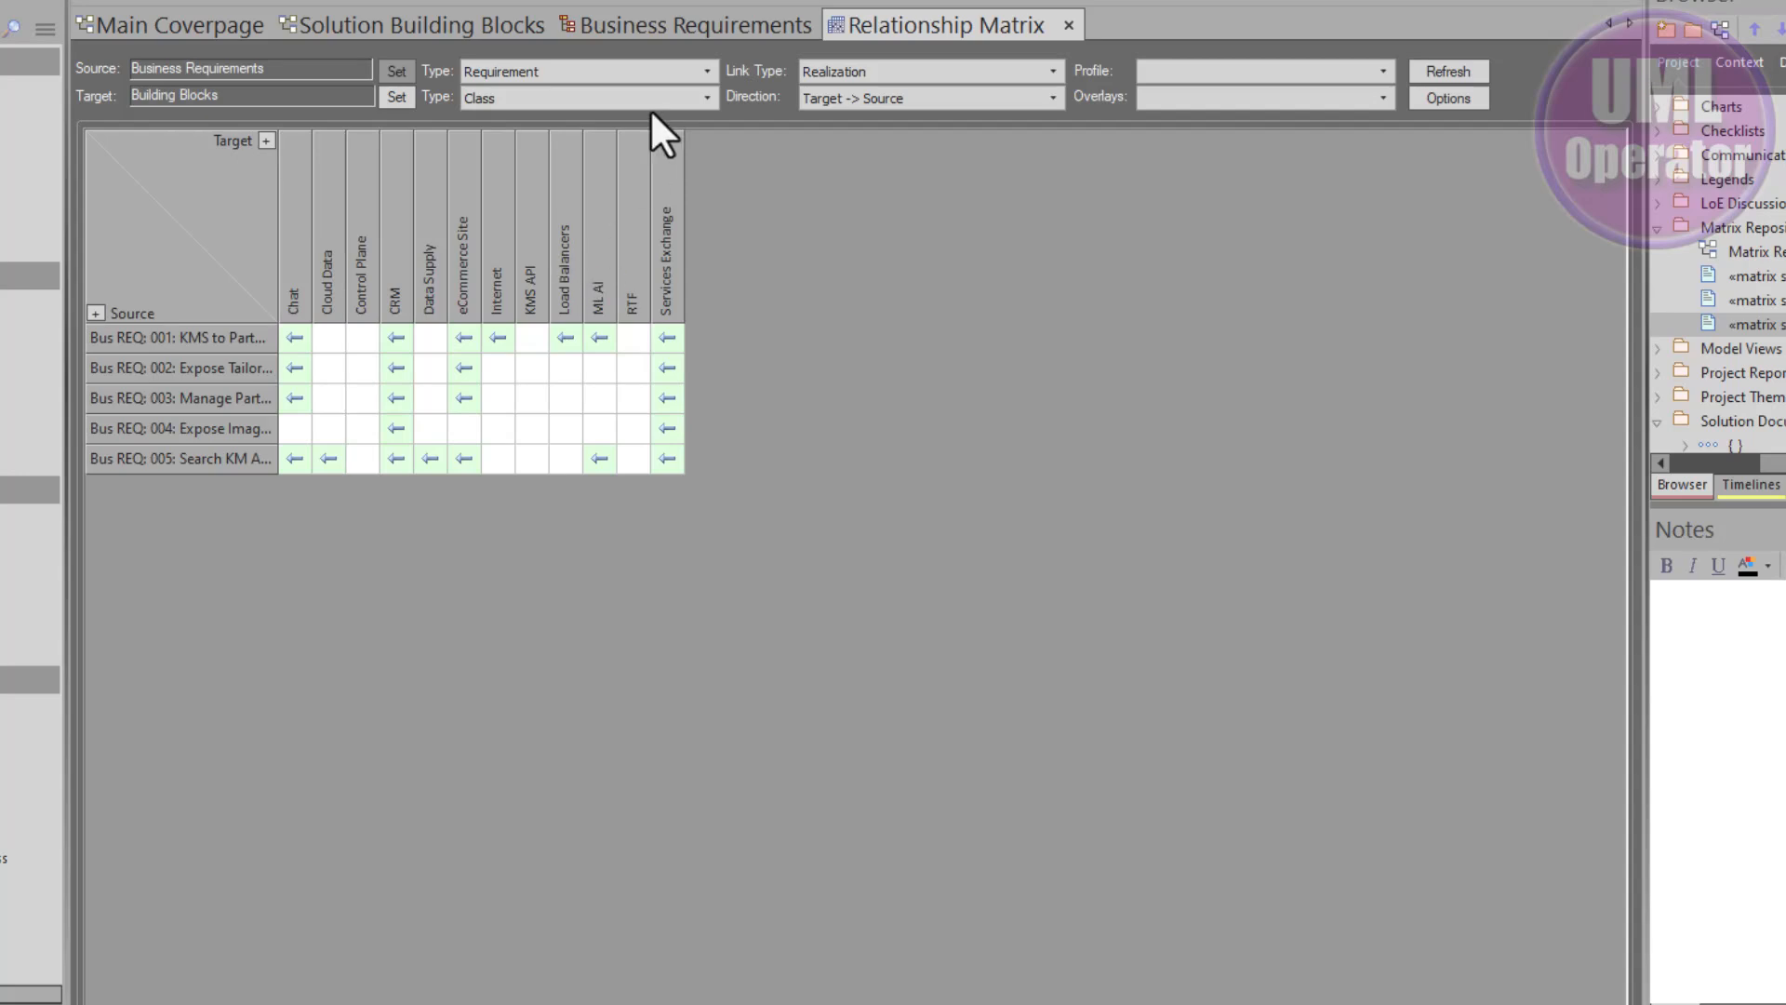
Review the available source and target element types of the Relationship Matrix without changing either
{"action": "left_click", "coordinate": [705, 69]}
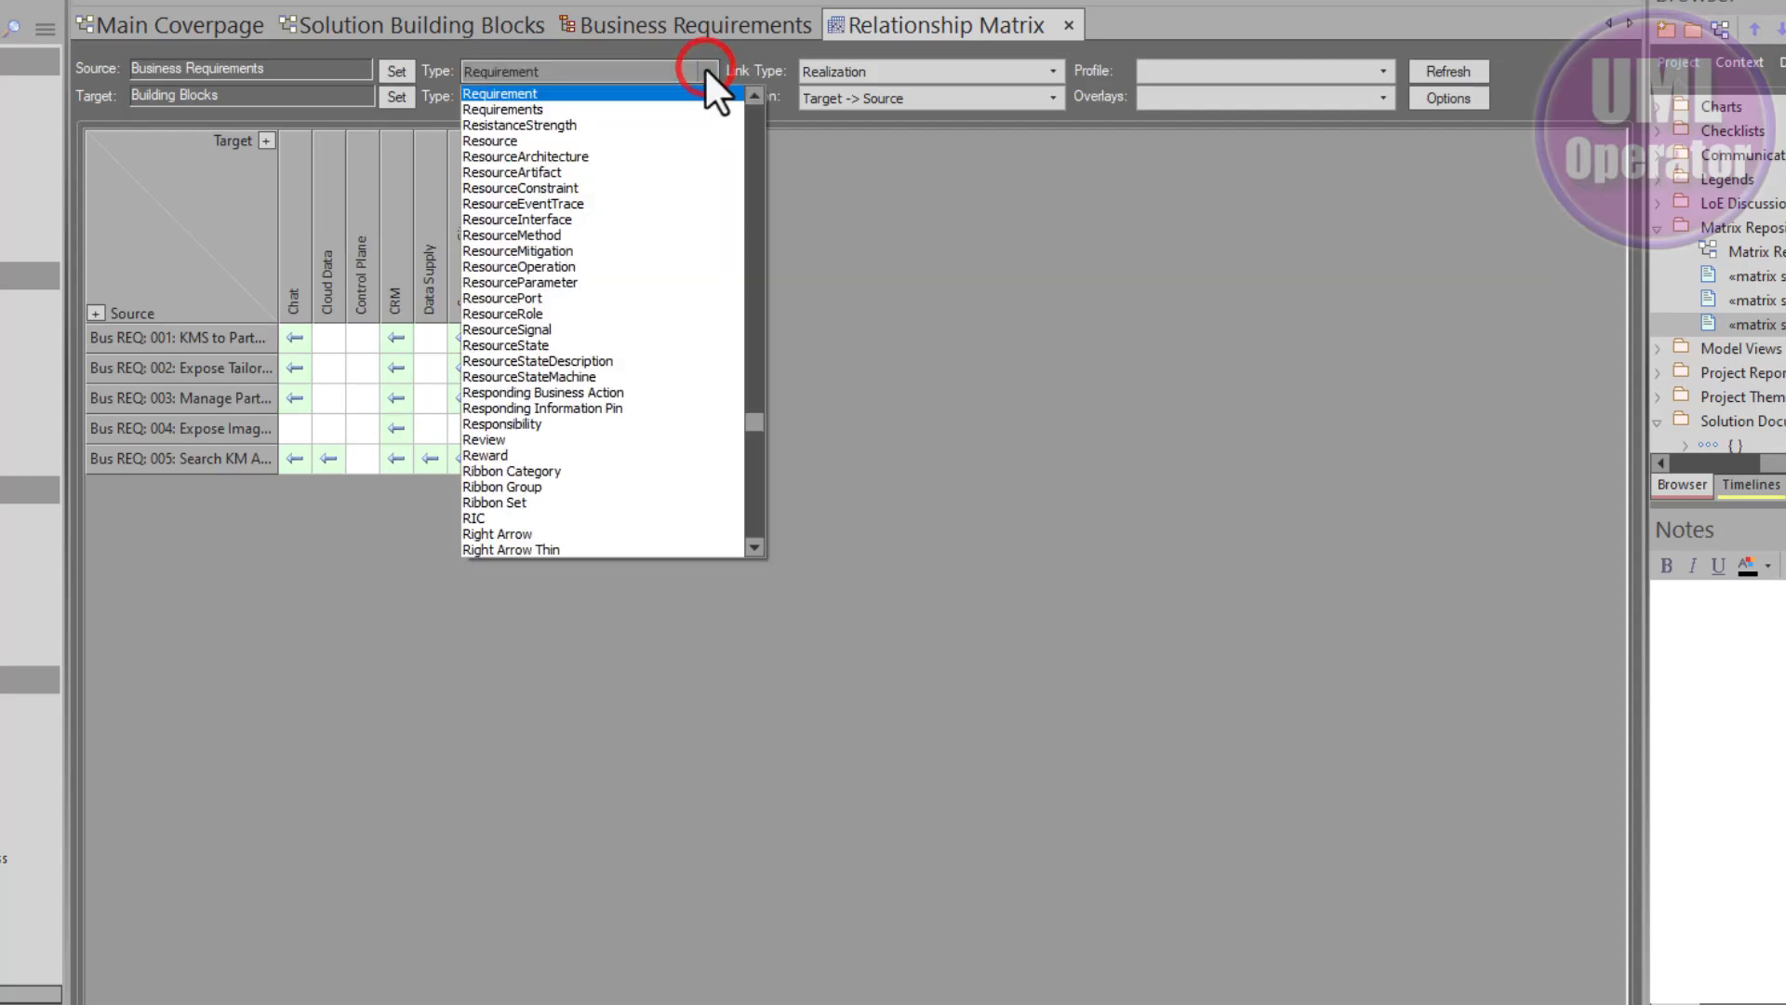
{"action": "left_click", "coordinate": [705, 67]}
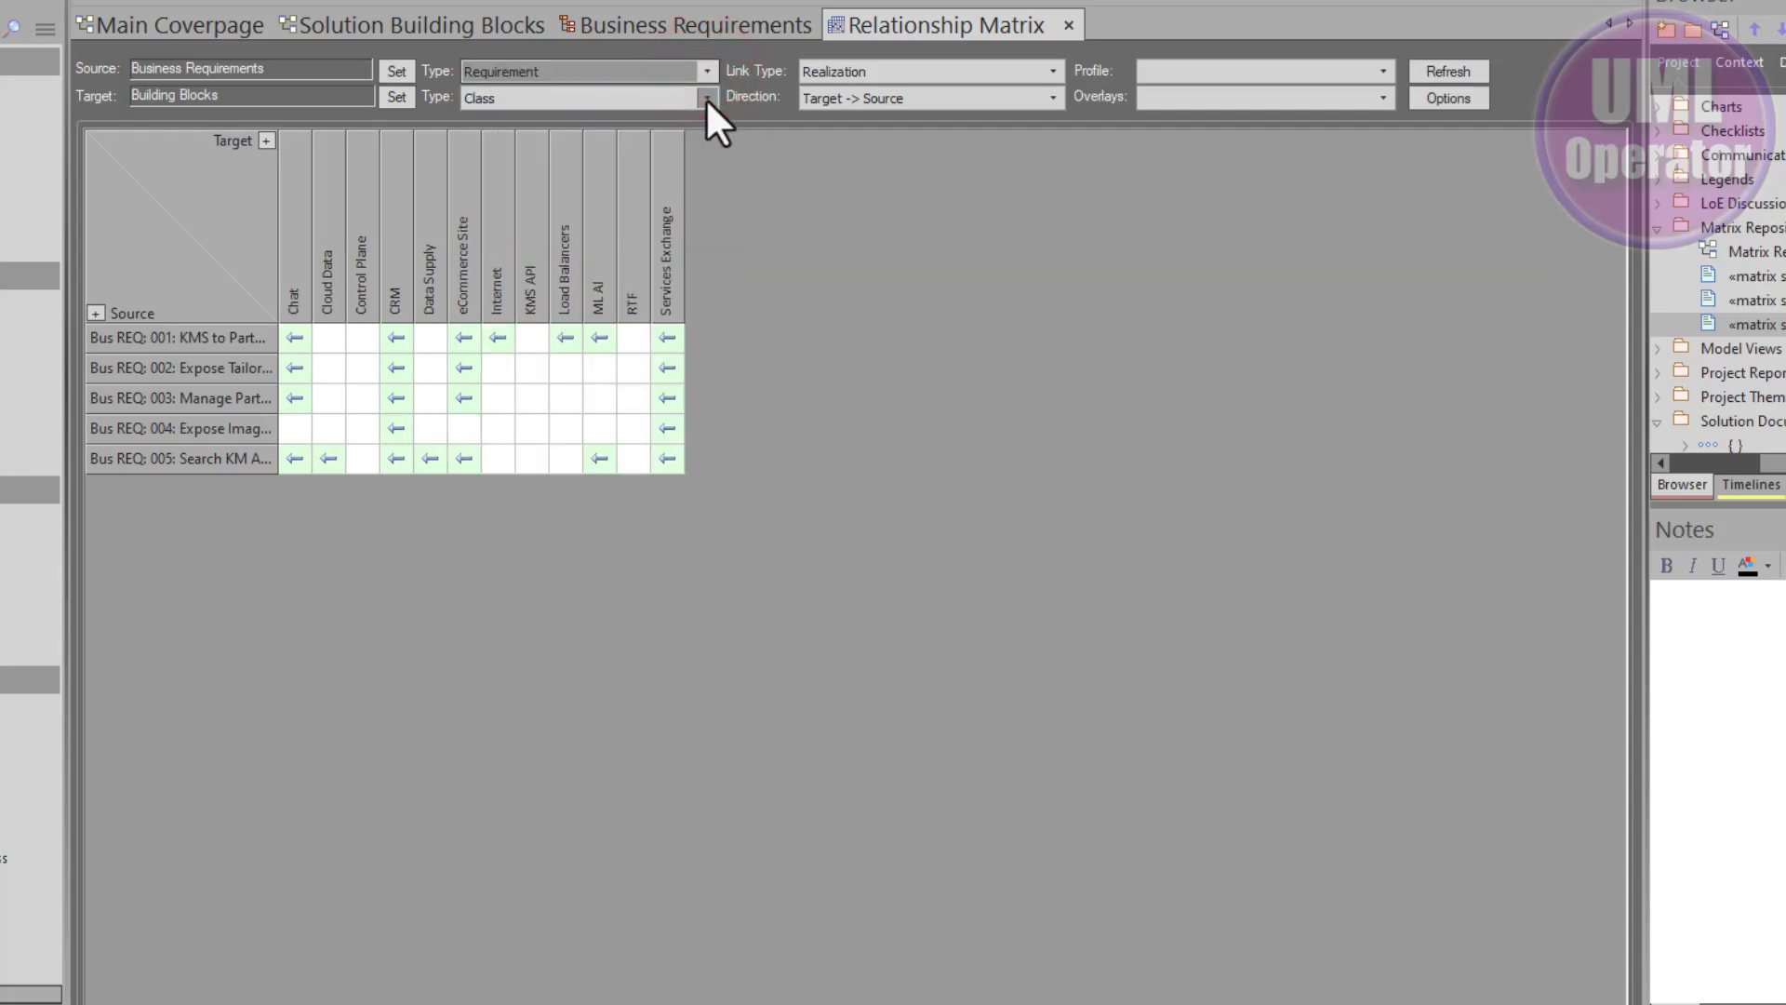
{"action": "left_click", "coordinate": [706, 98]}
{"action": "left_click", "coordinate": [706, 98]}
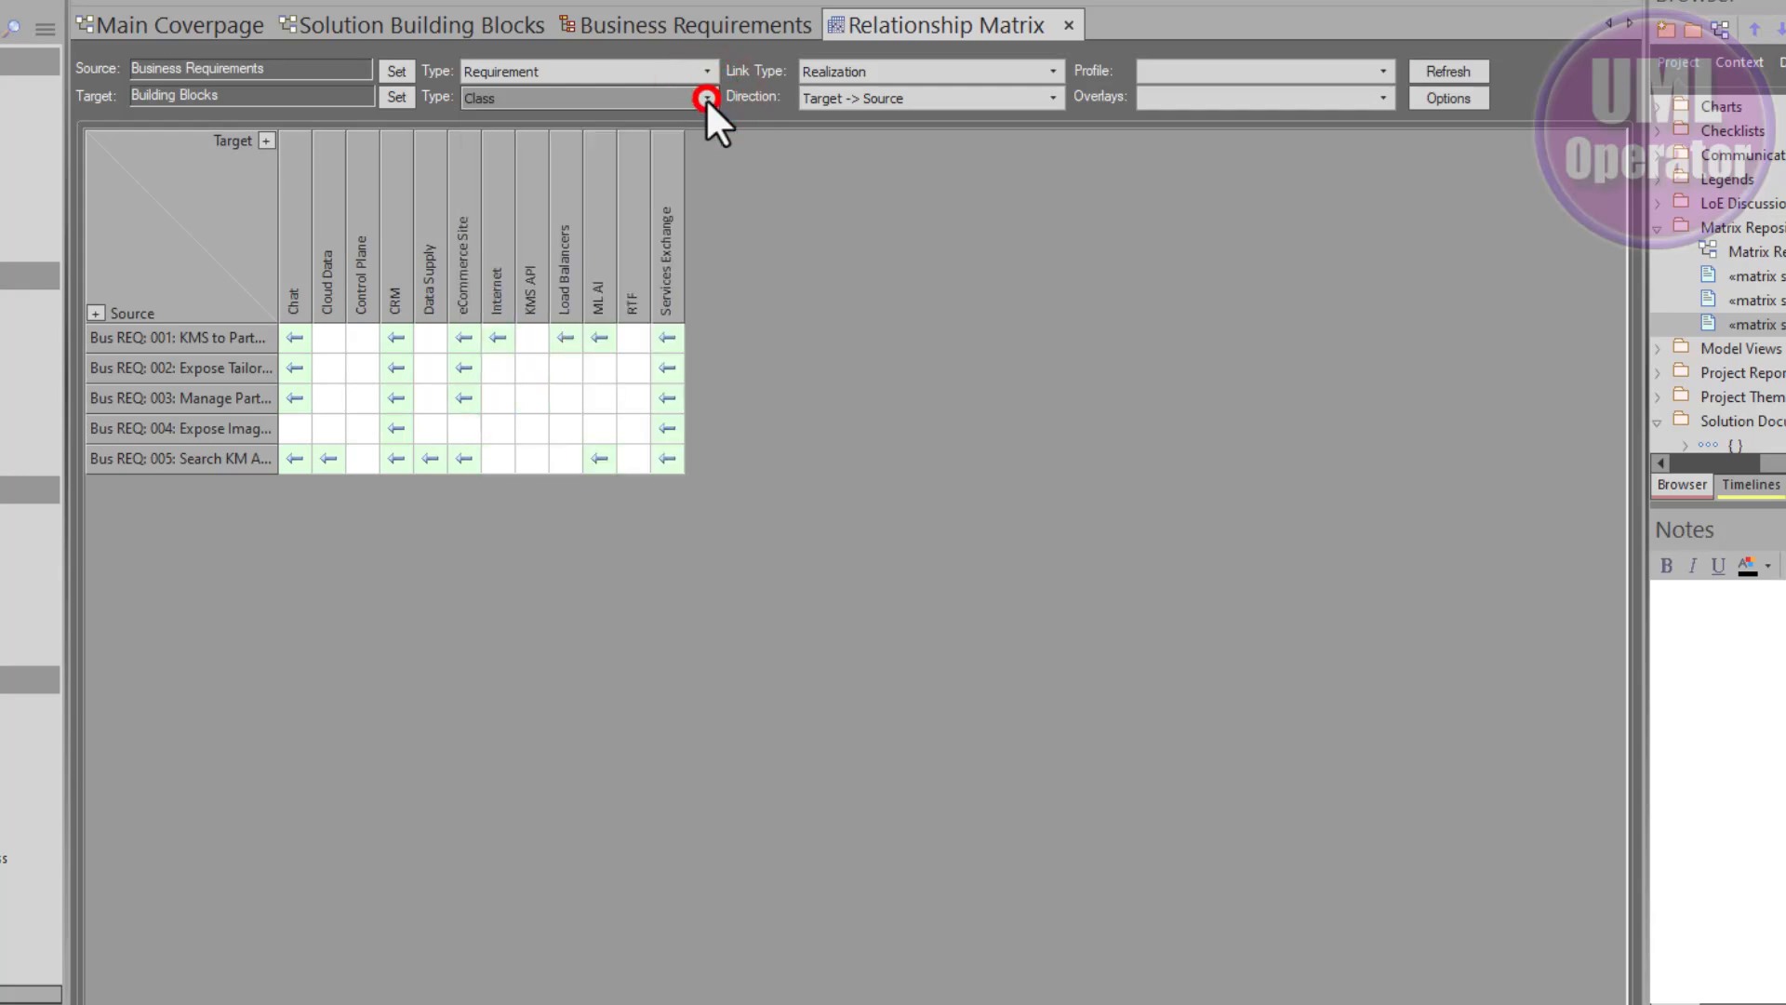
{"action": "left_click", "coordinate": [706, 69]}
{"action": "left_click", "coordinate": [706, 67]}
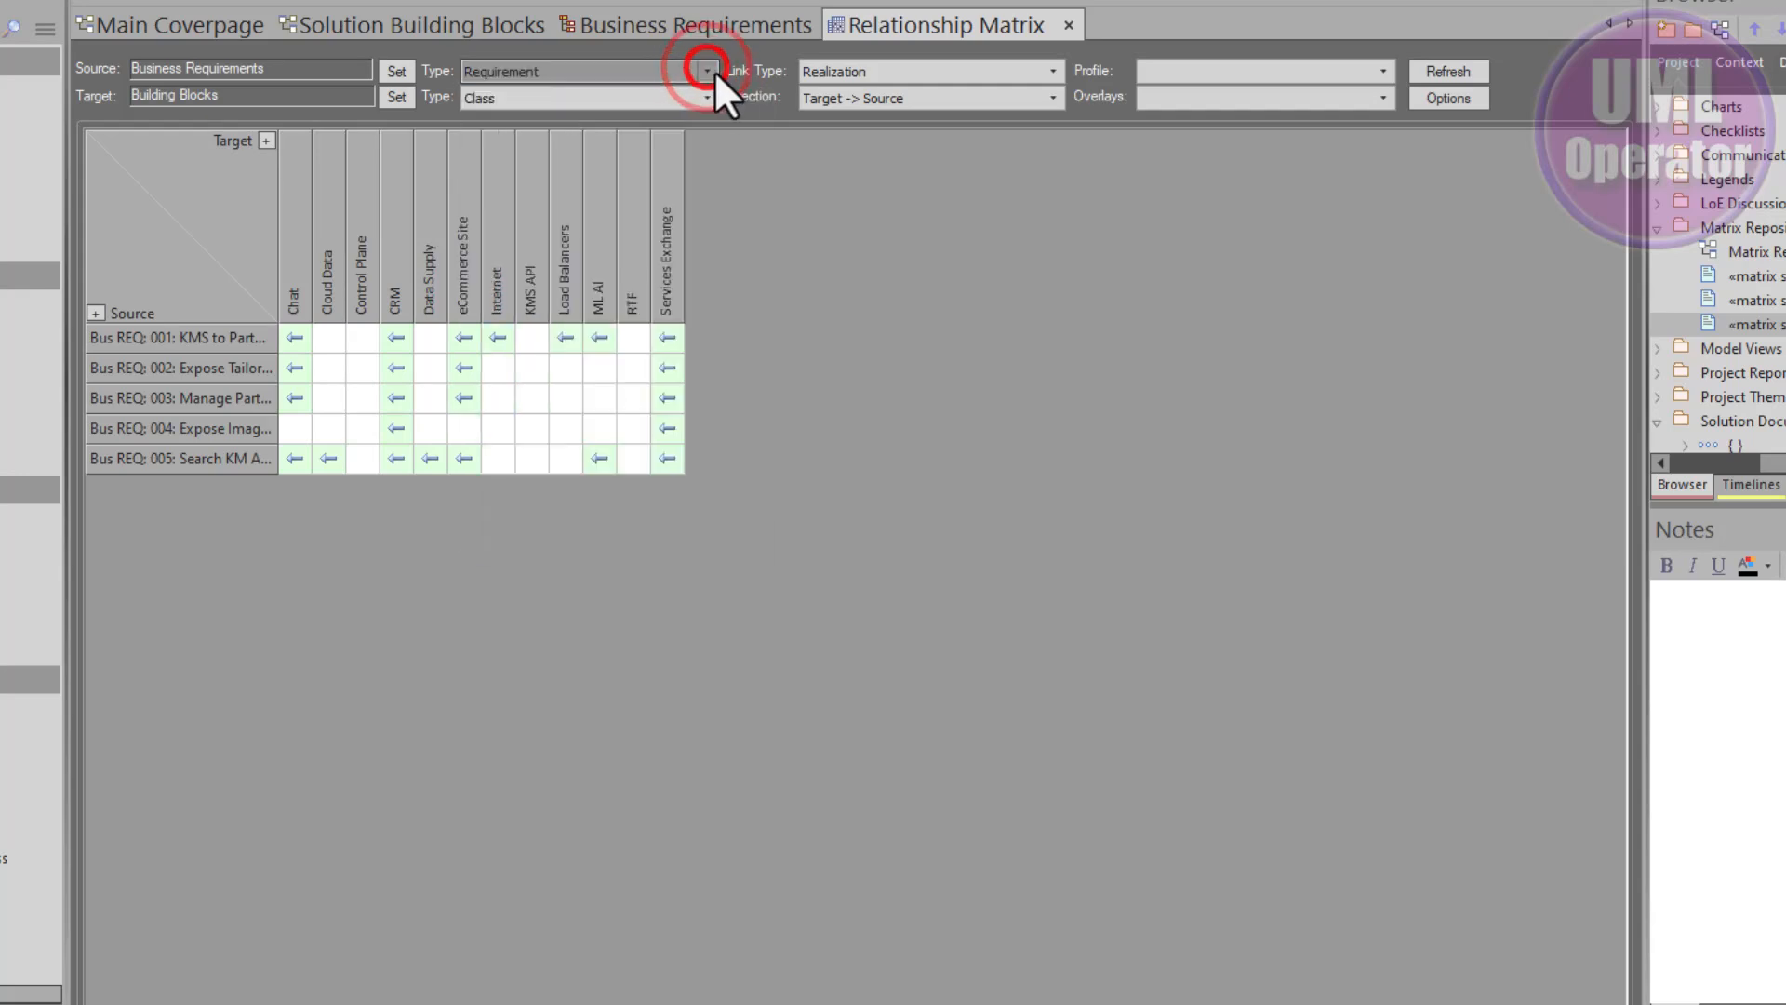
Review the available link types and directions of the Relationship Matrix without changing either setting
{"action": "left_click", "coordinate": [1056, 70]}
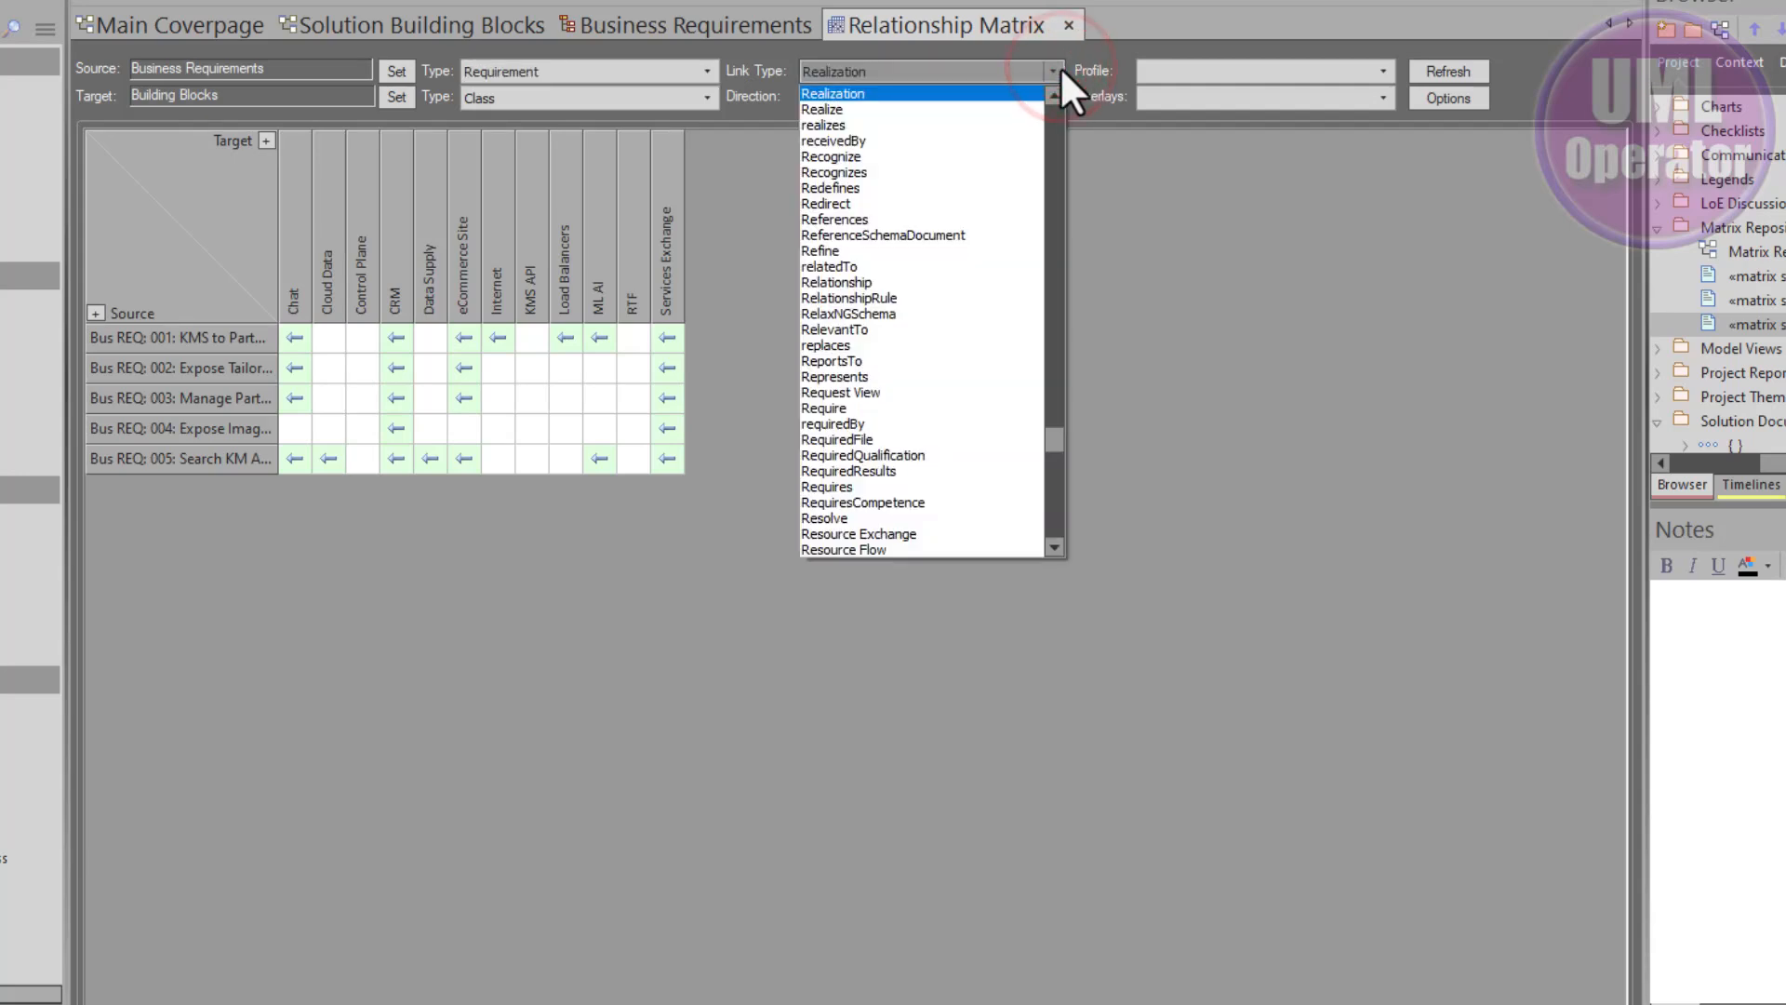
{"action": "scroll", "coordinate": [871, 252], "scroll_direction": "up", "scroll_amount": 3}
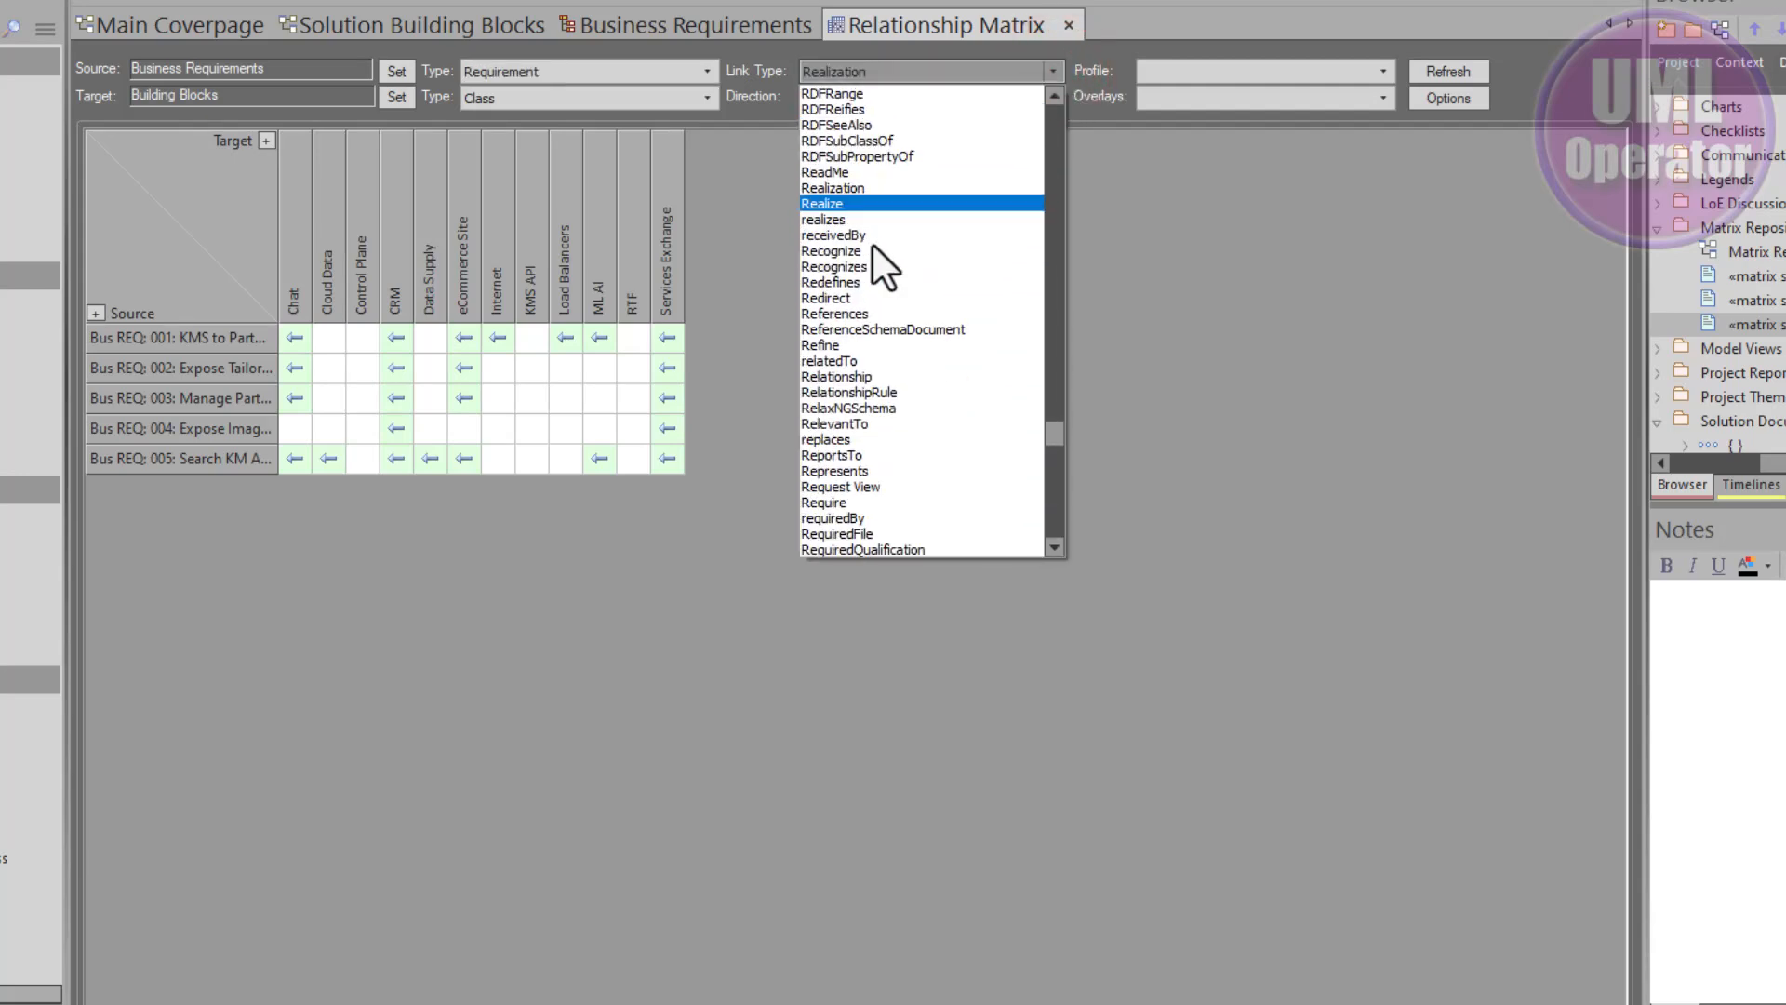
{"action": "left_click", "coordinate": [728, 619]}
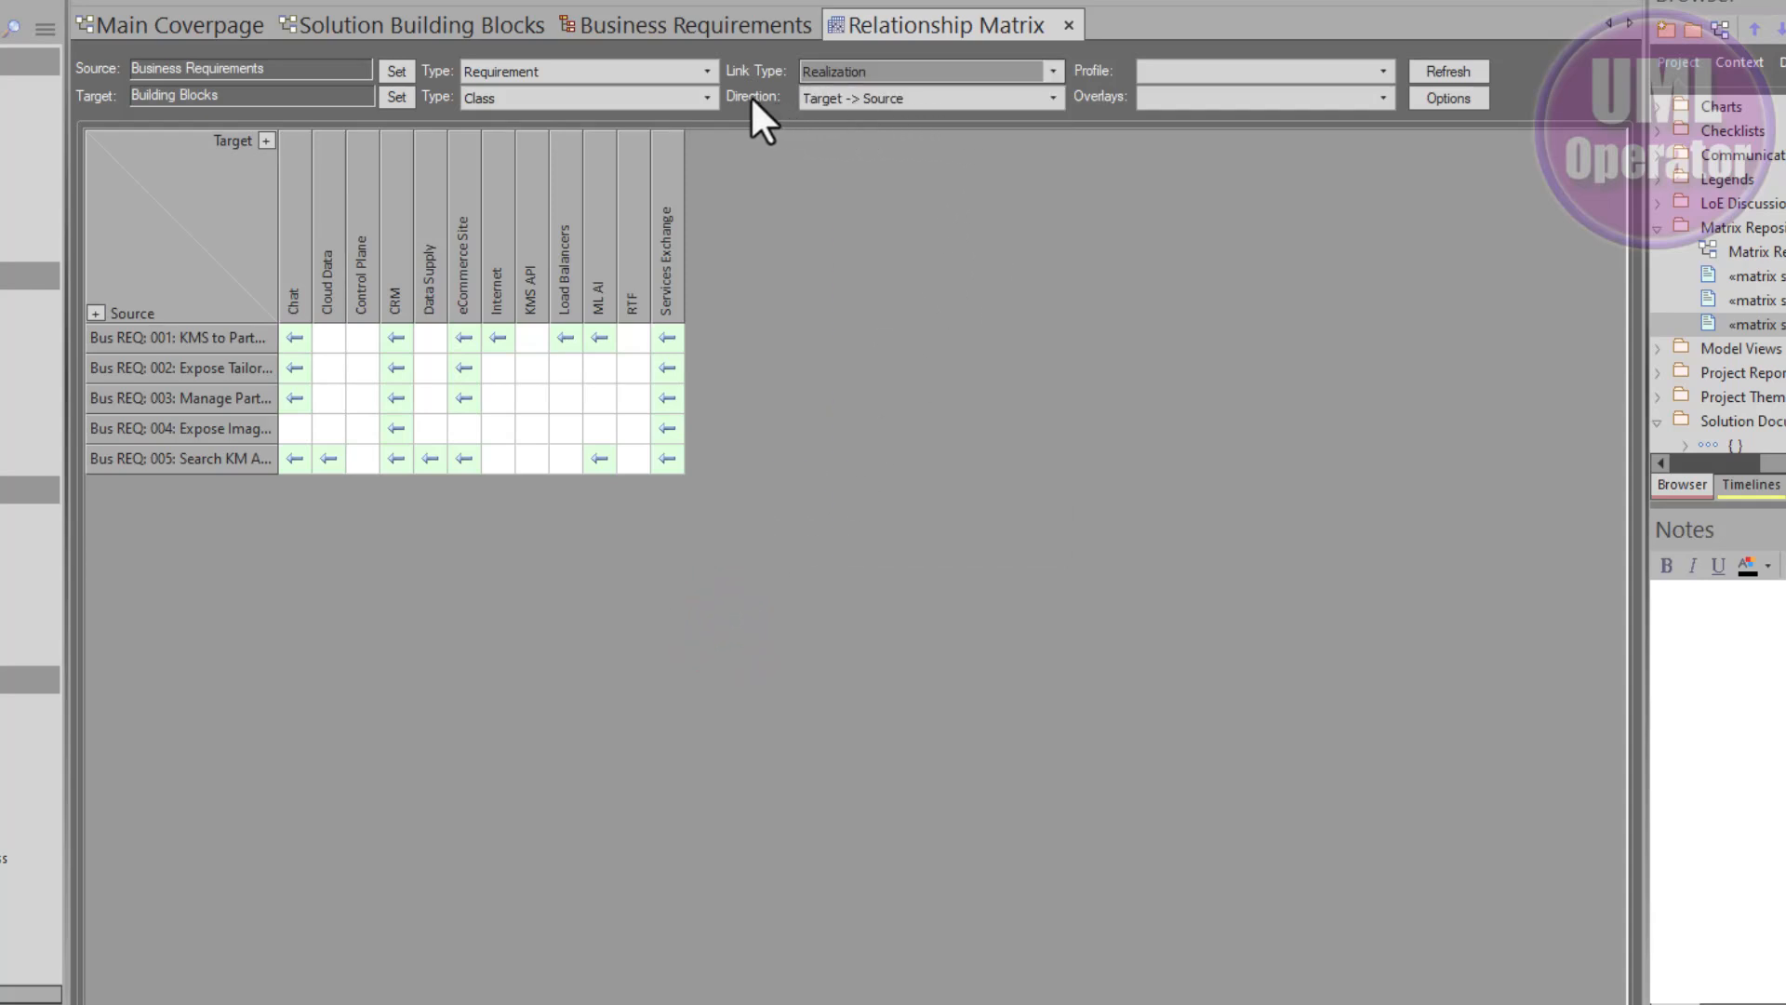
{"action": "left_click", "coordinate": [1053, 97]}
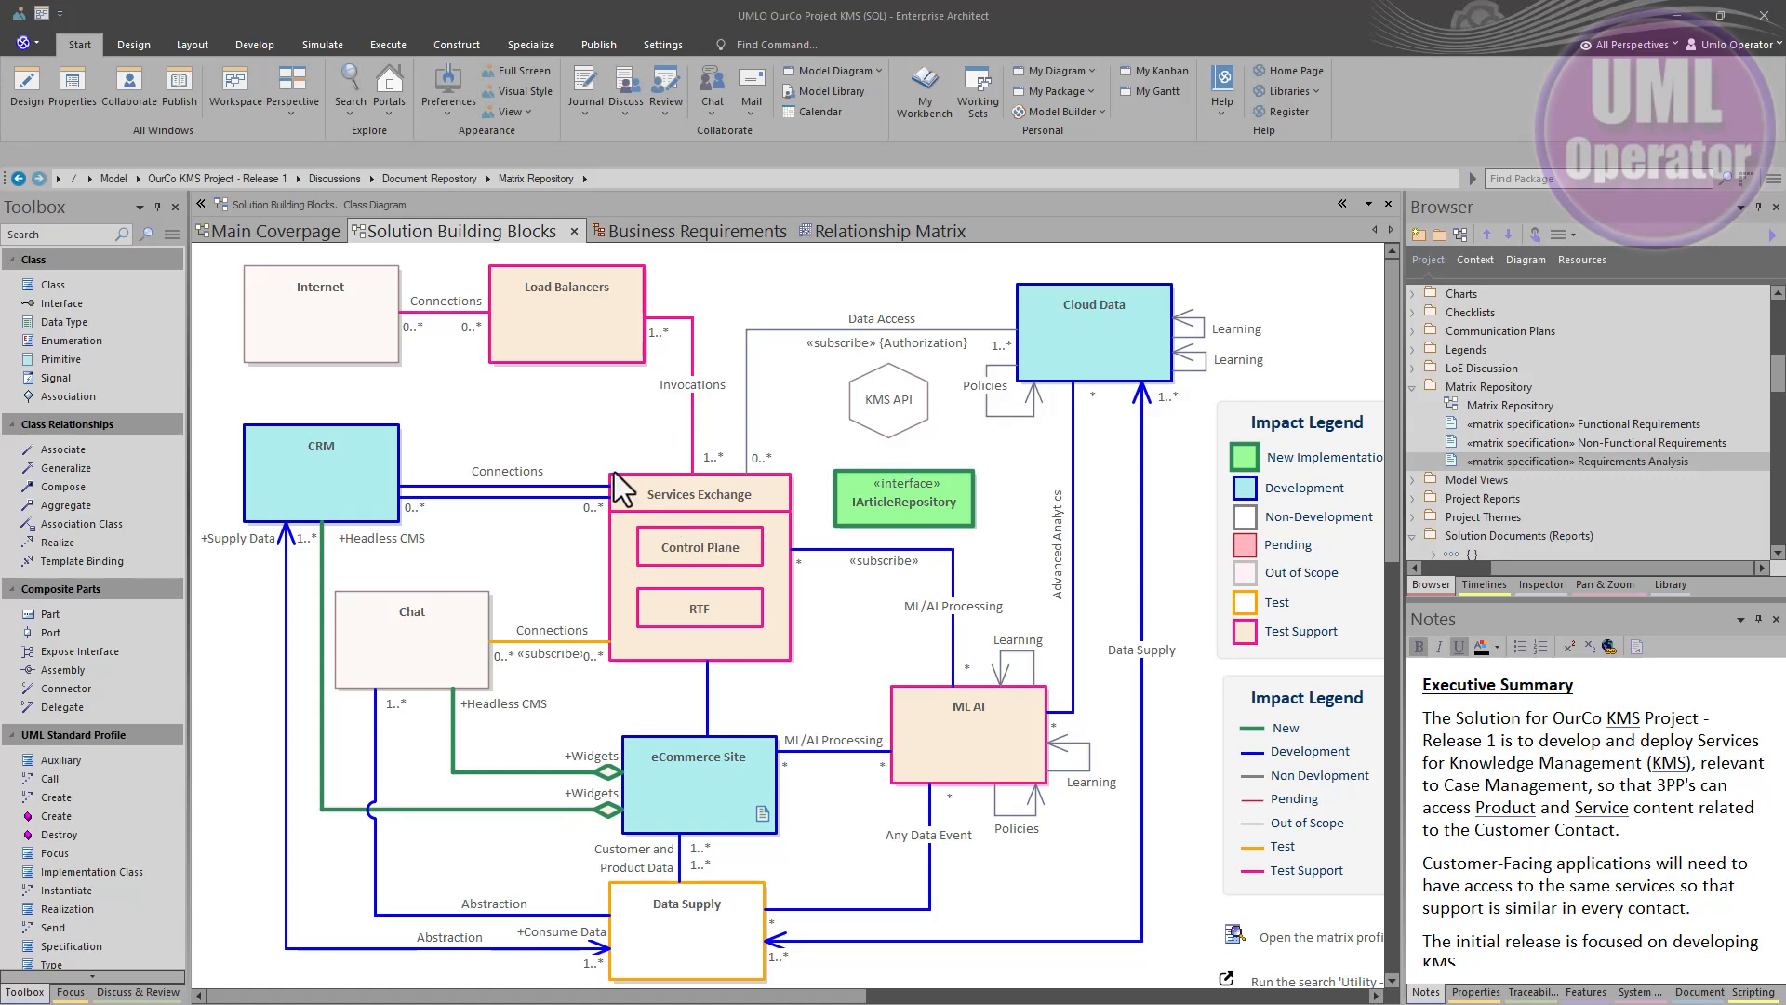
Switch the Solution Building Blocks diagram to Relation Matrix view and toggle Limit to Connected Elements on and off again
{"action": "right_click", "coordinate": [544, 428]}
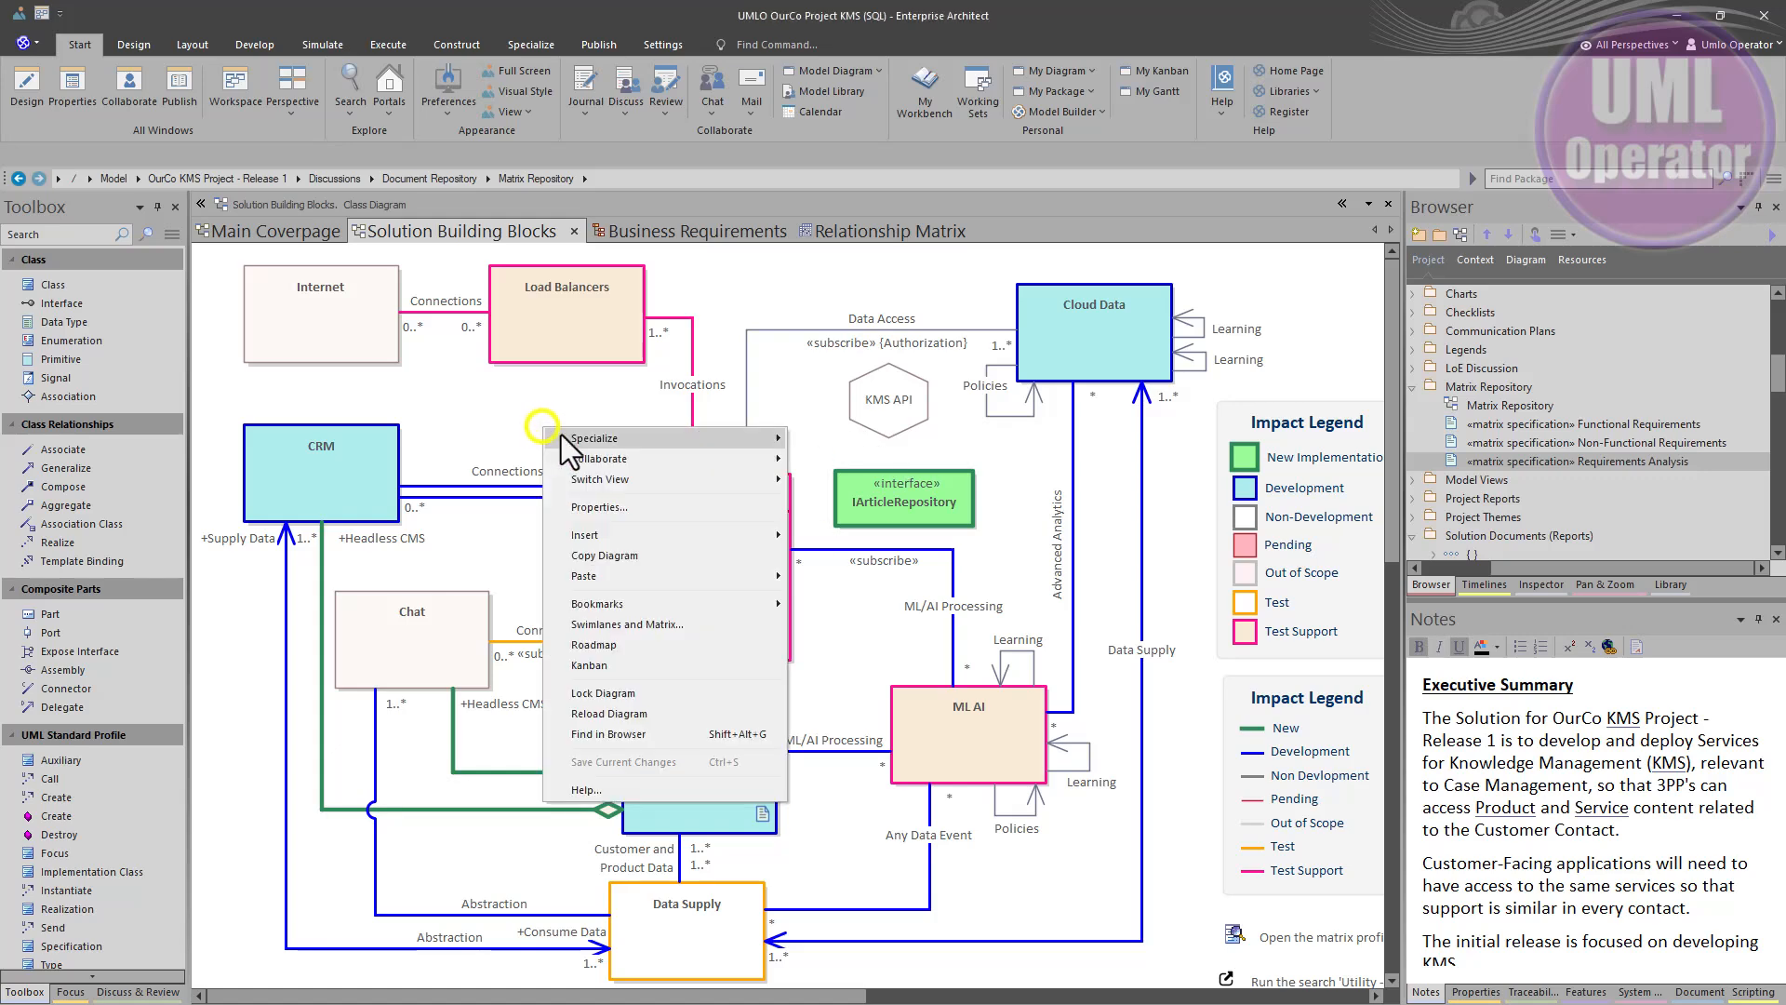
{"action": "left_click", "coordinate": [617, 473]}
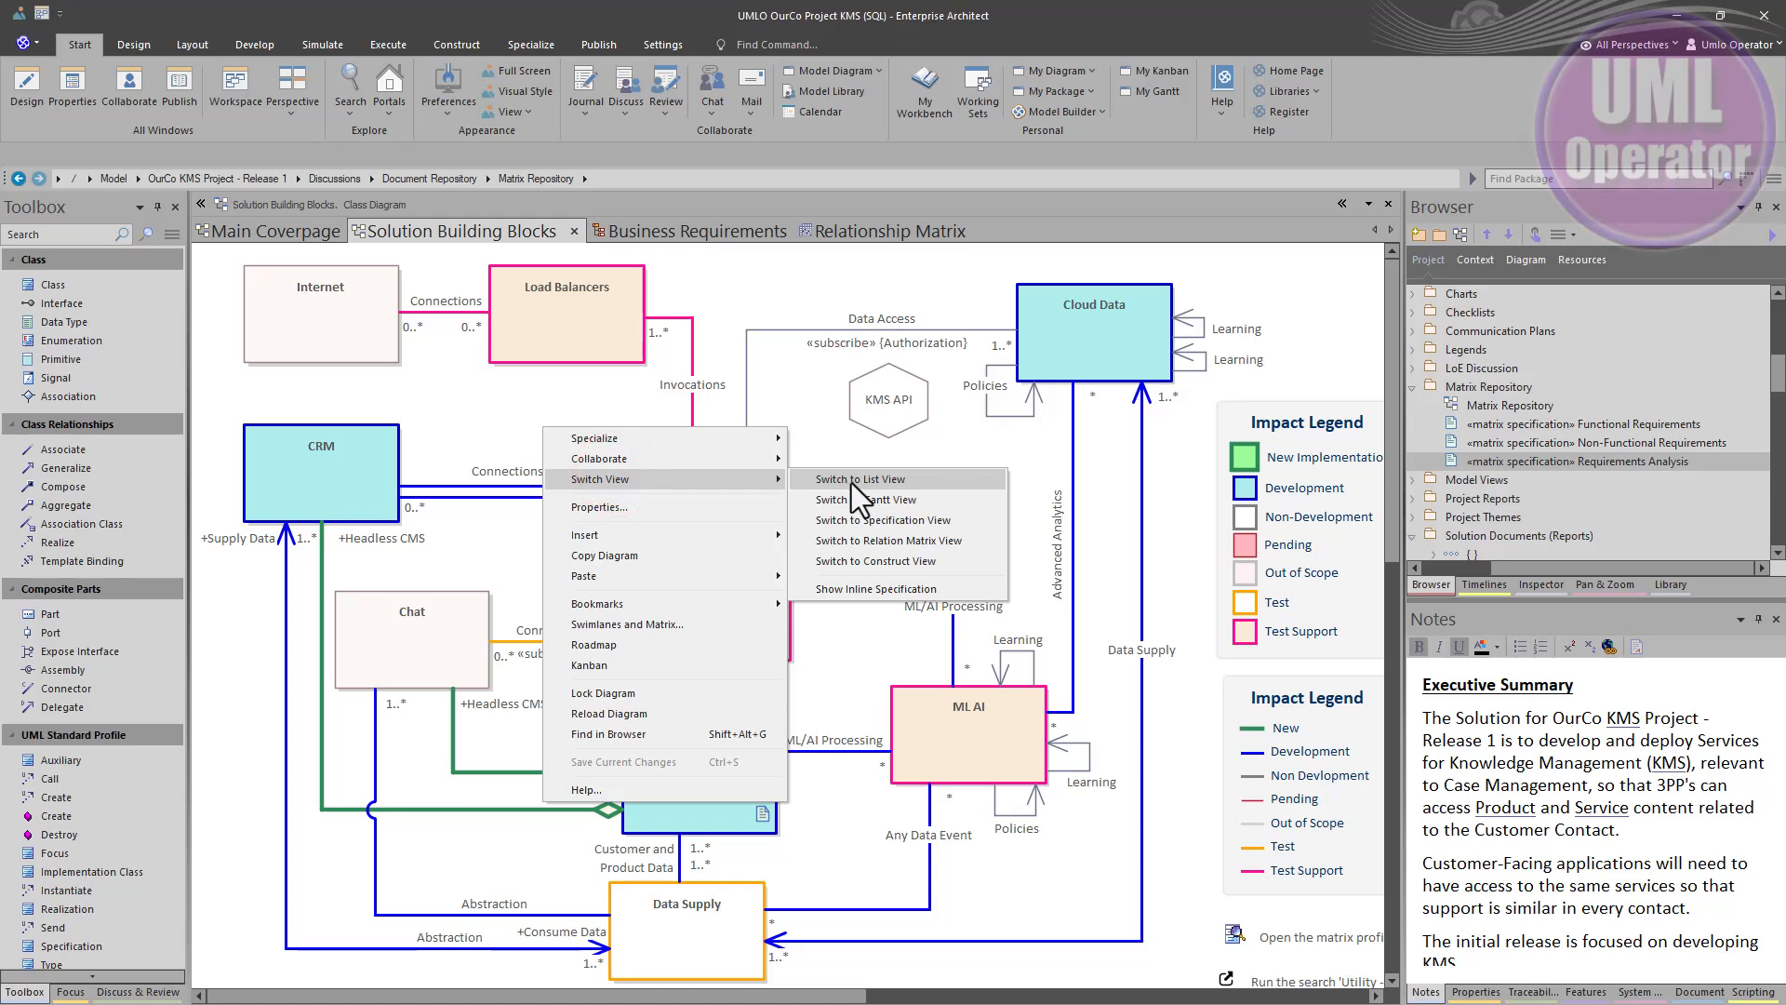
{"action": "left_click", "coordinate": [855, 537]}
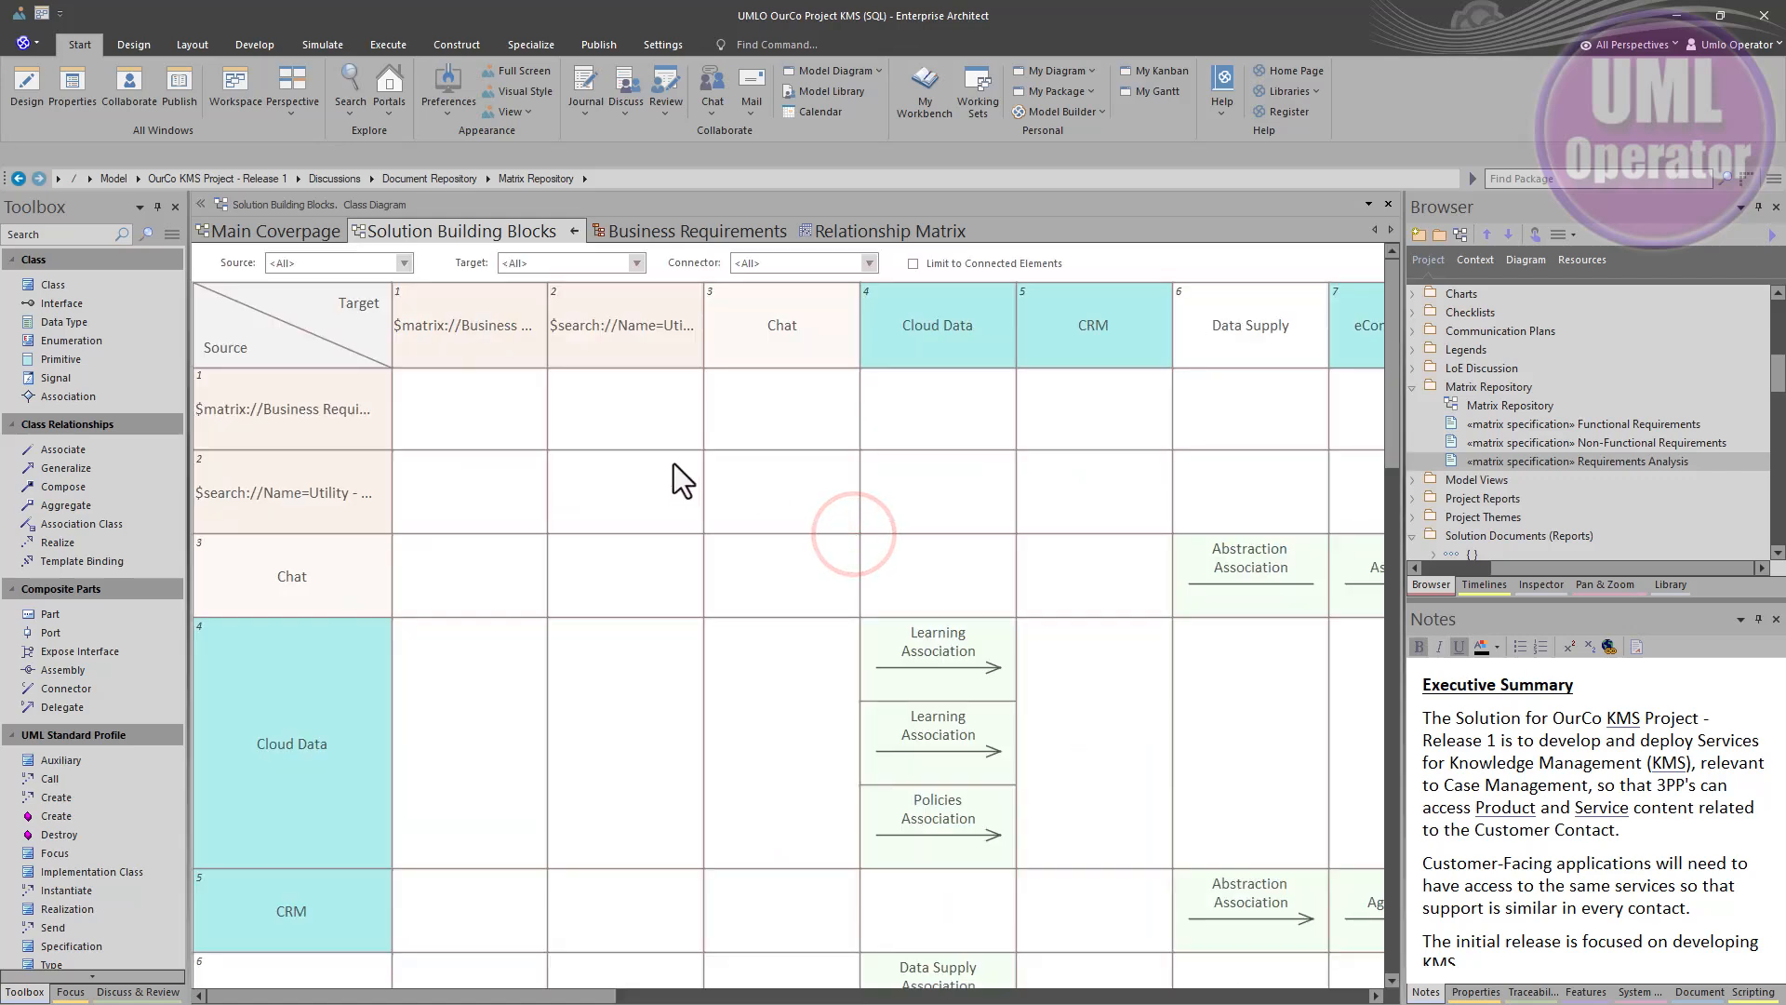
{"action": "left_click", "coordinate": [914, 264]}
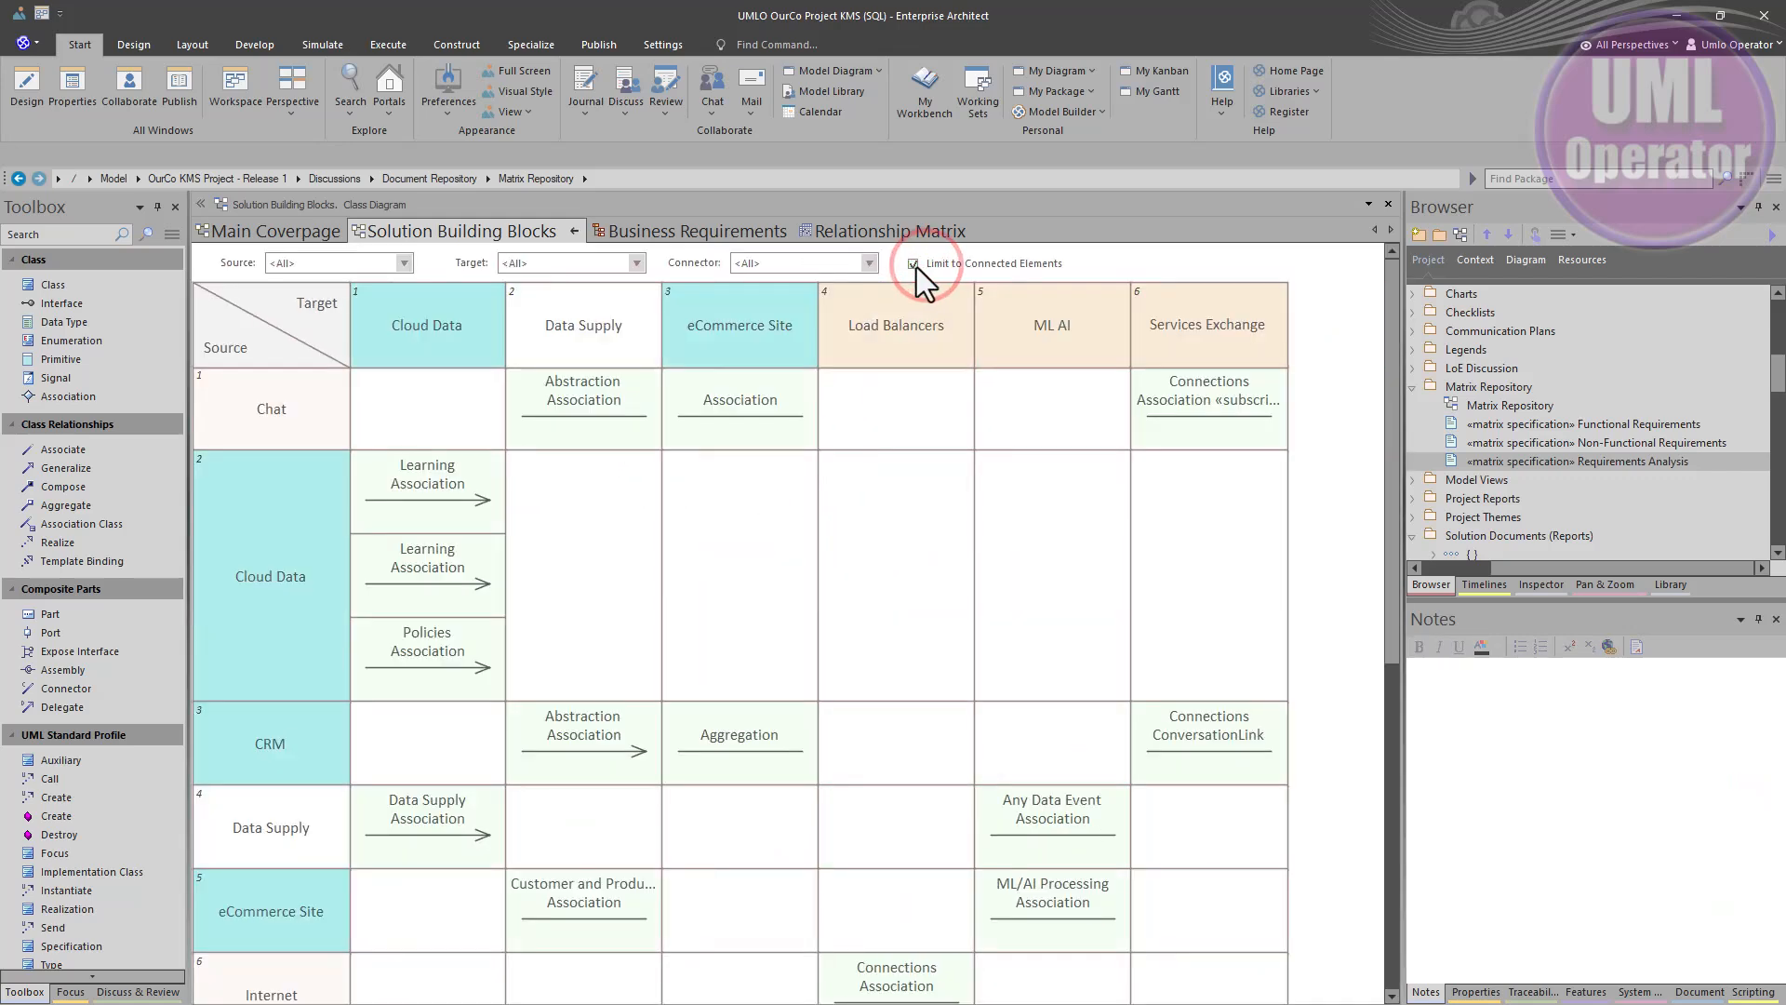
{"action": "left_click", "coordinate": [914, 265]}
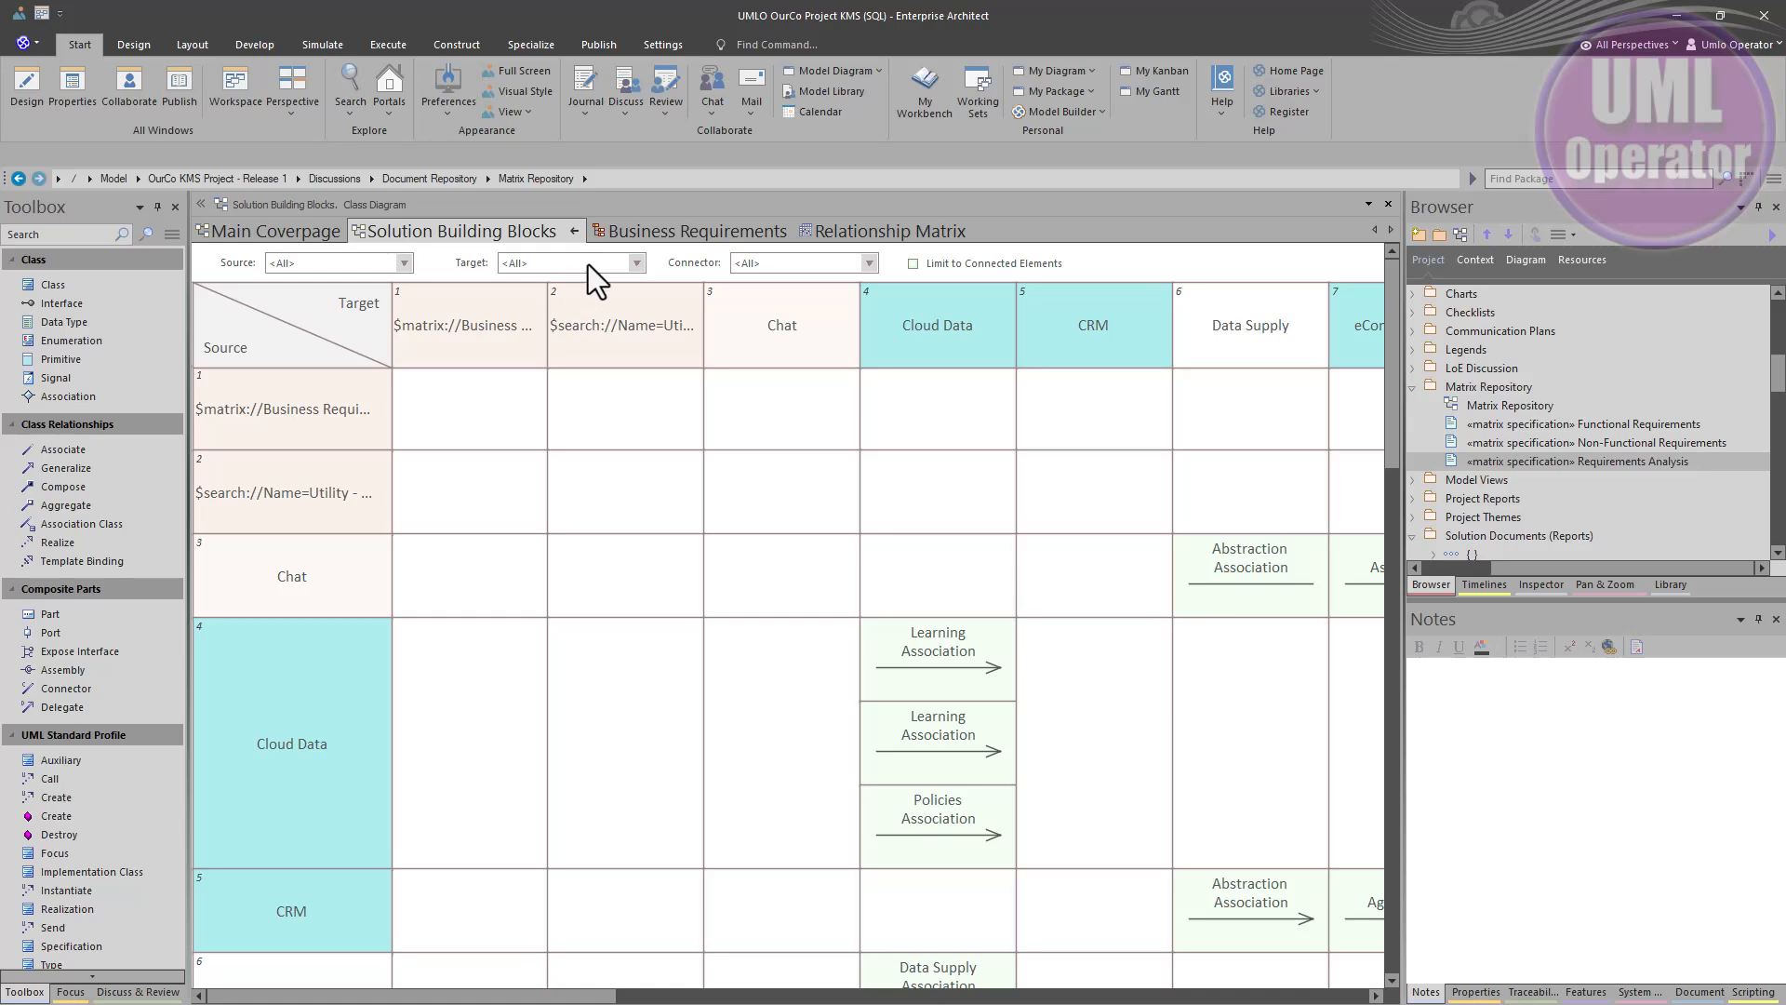
Review the target, source and connector filter choices of the relation matrix, leaving each at <All>
{"action": "left_click", "coordinate": [637, 263]}
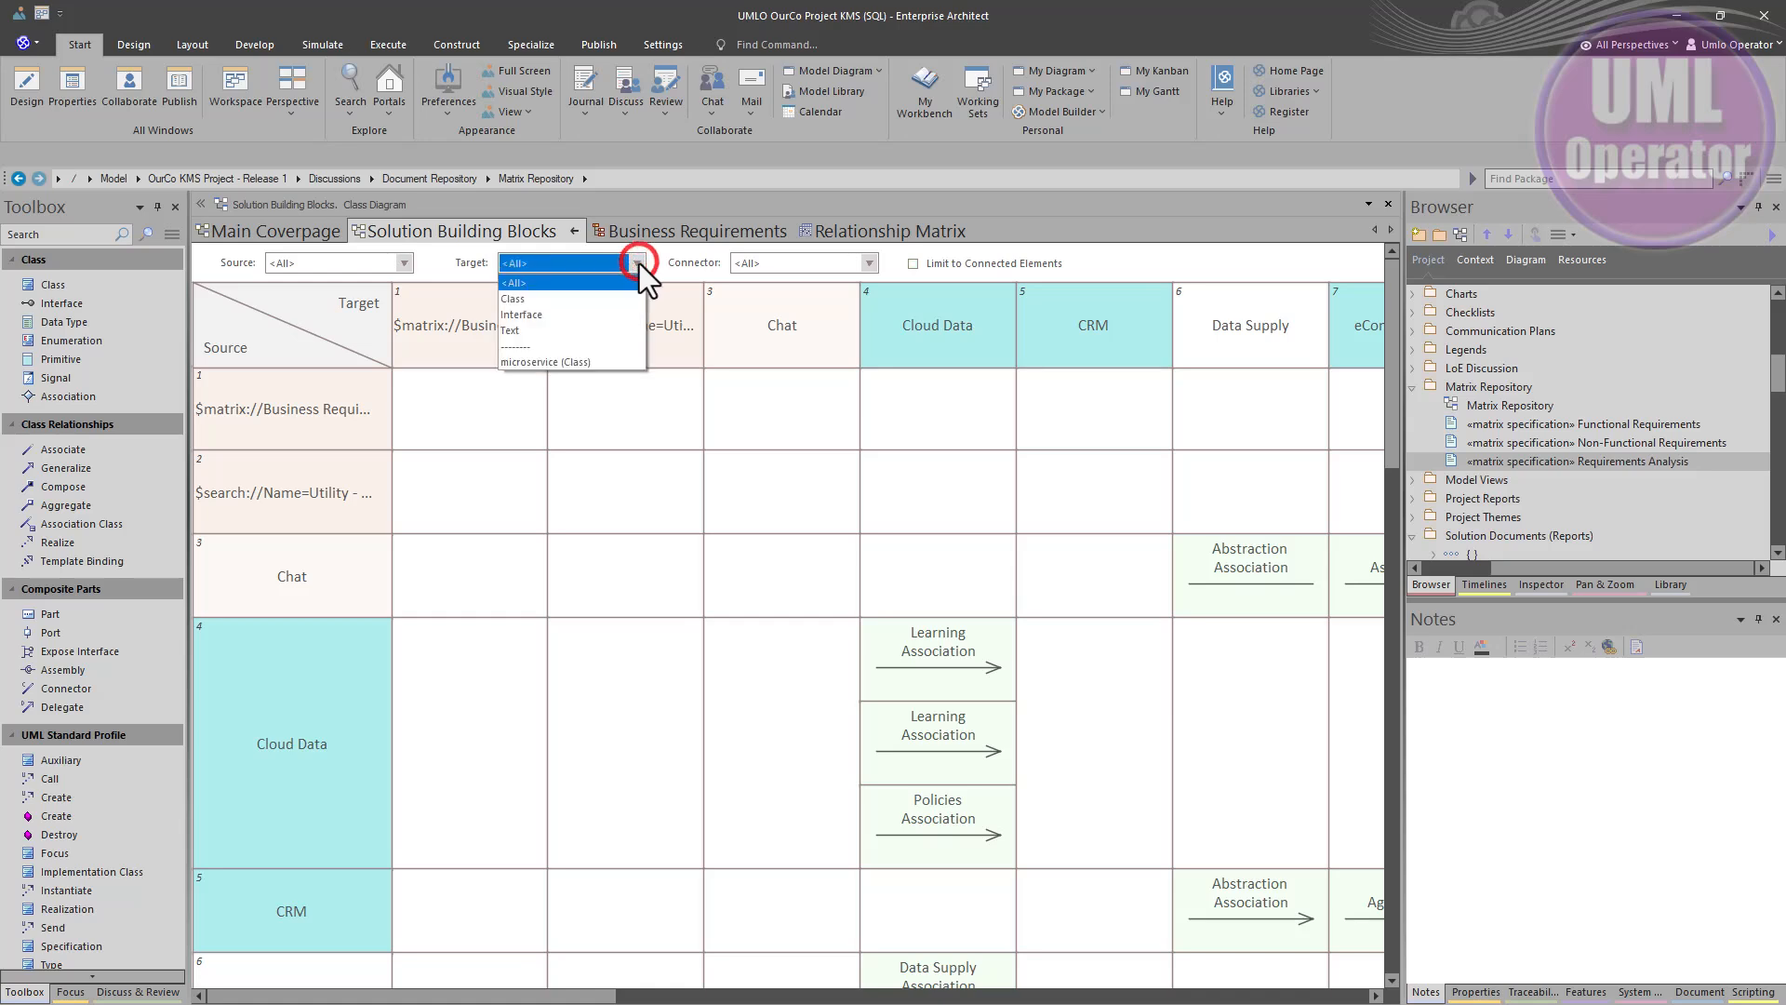
{"action": "left_click", "coordinate": [637, 263]}
{"action": "left_click", "coordinate": [404, 263]}
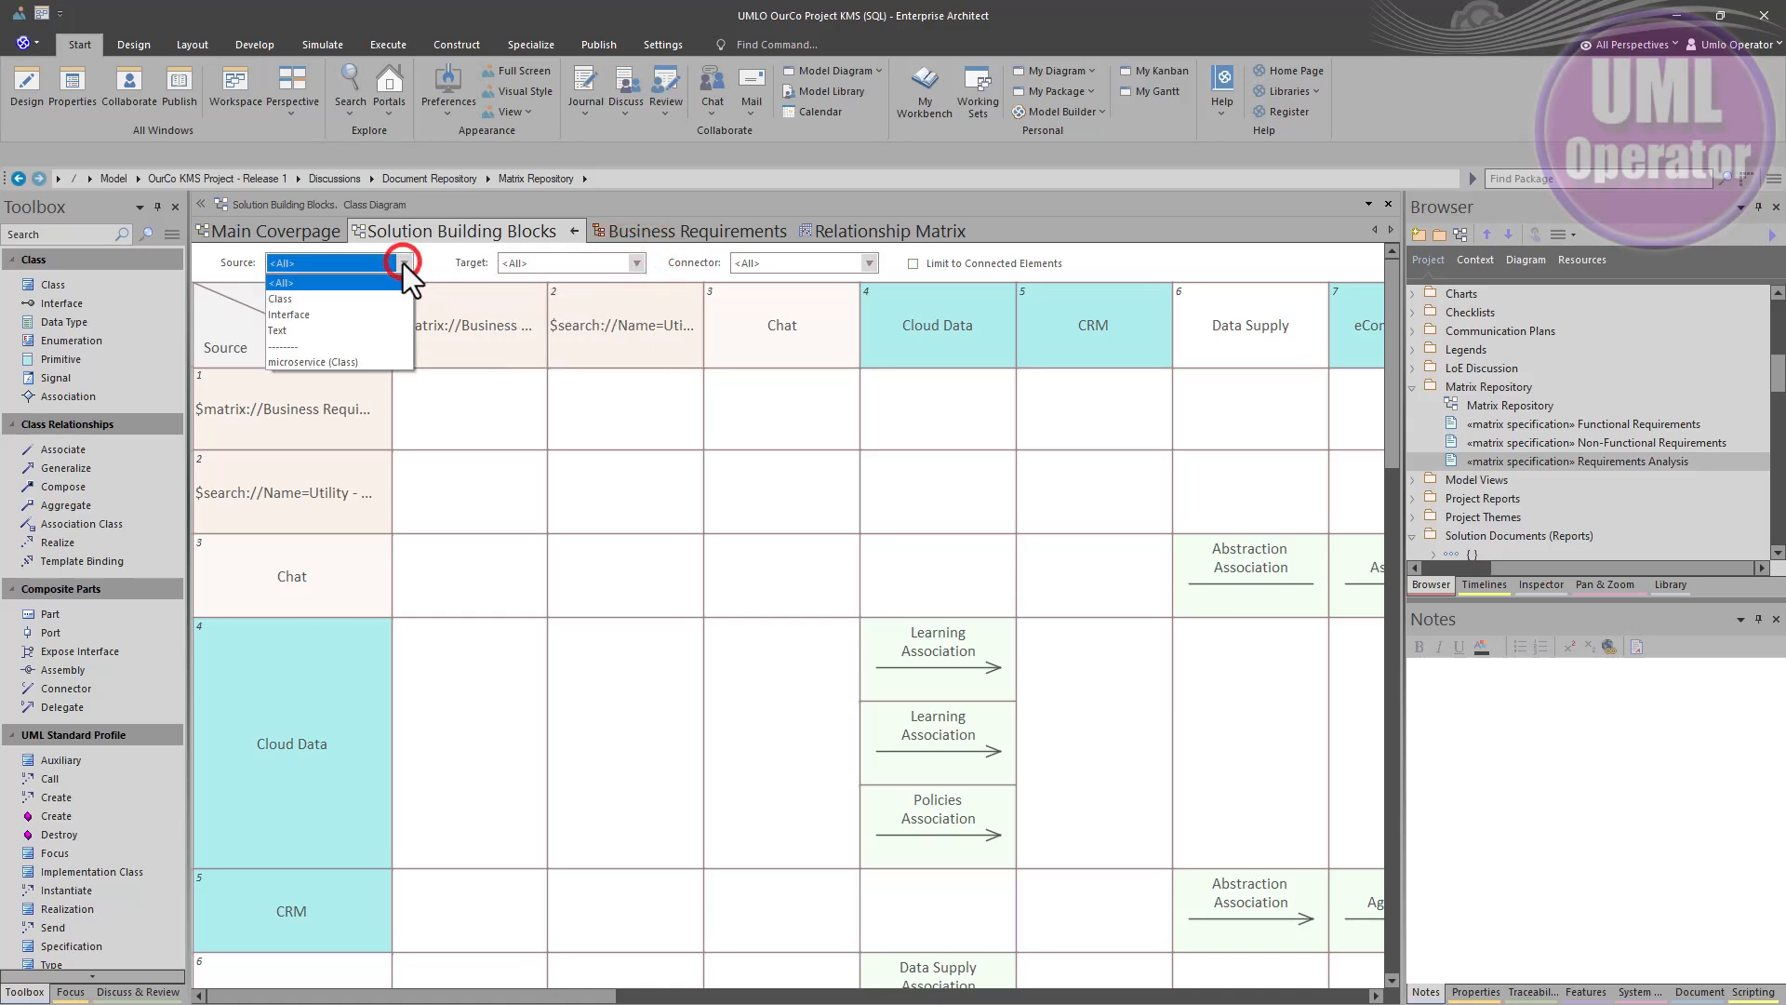
{"action": "left_click", "coordinate": [404, 263]}
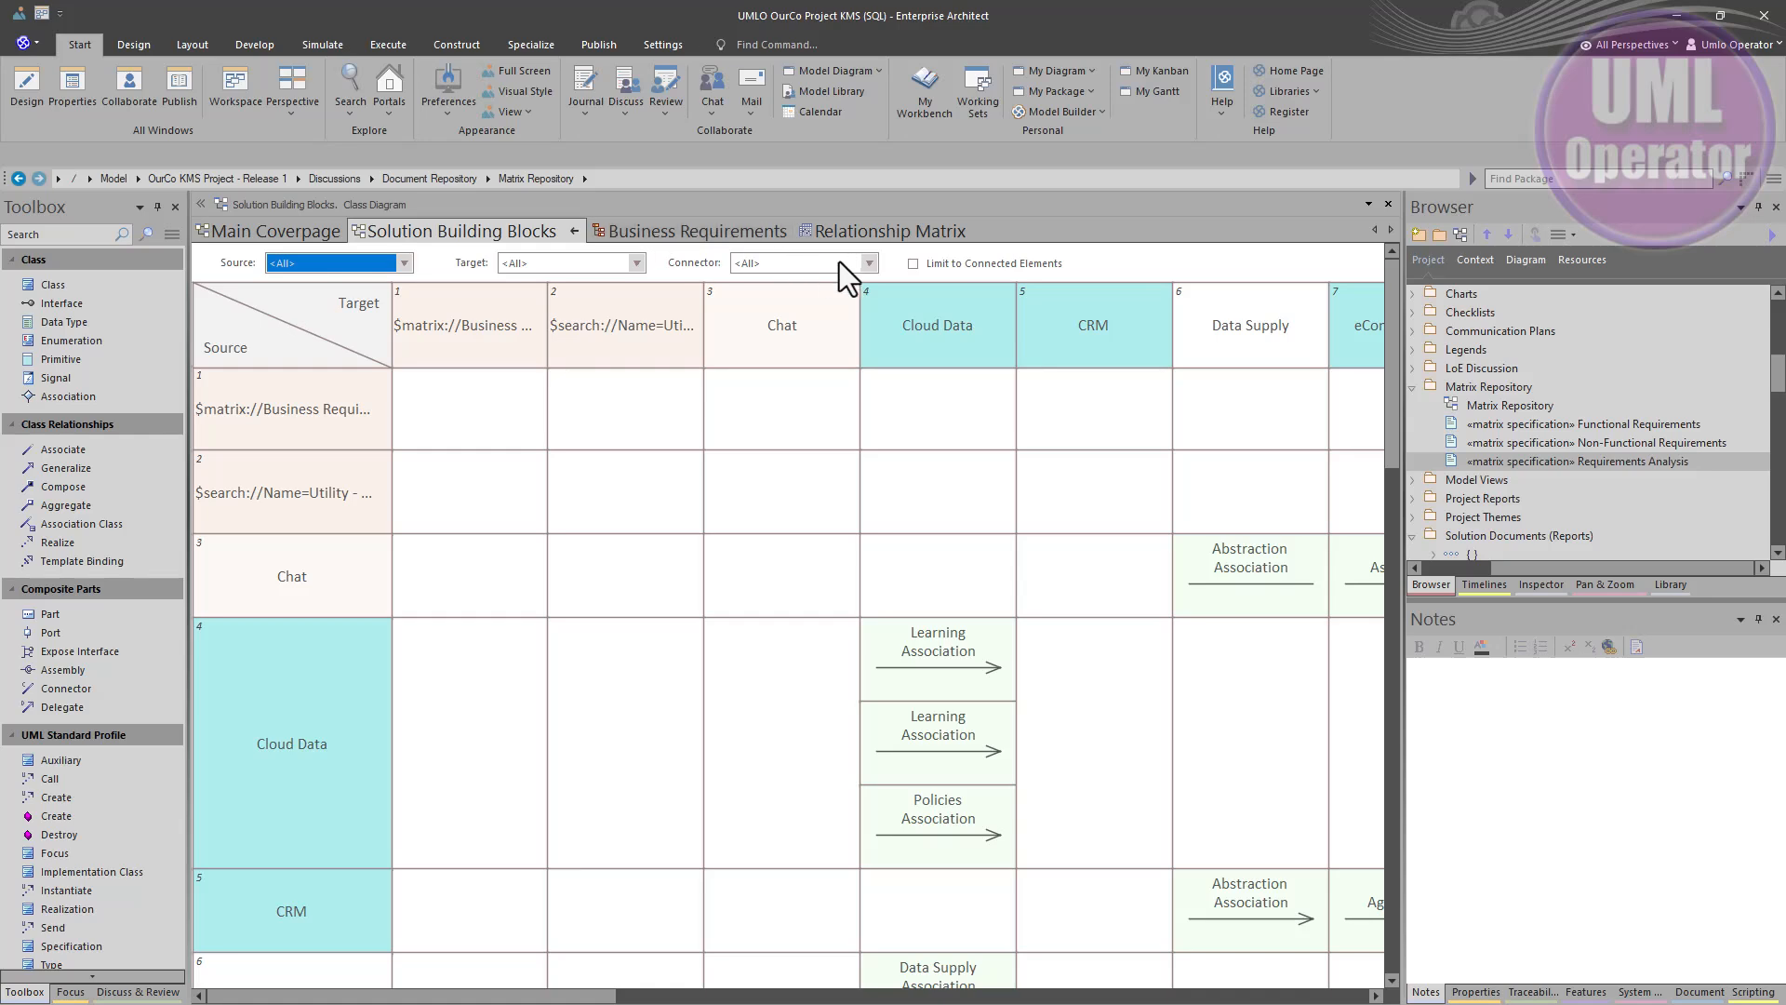
{"action": "left_click", "coordinate": [879, 271]}
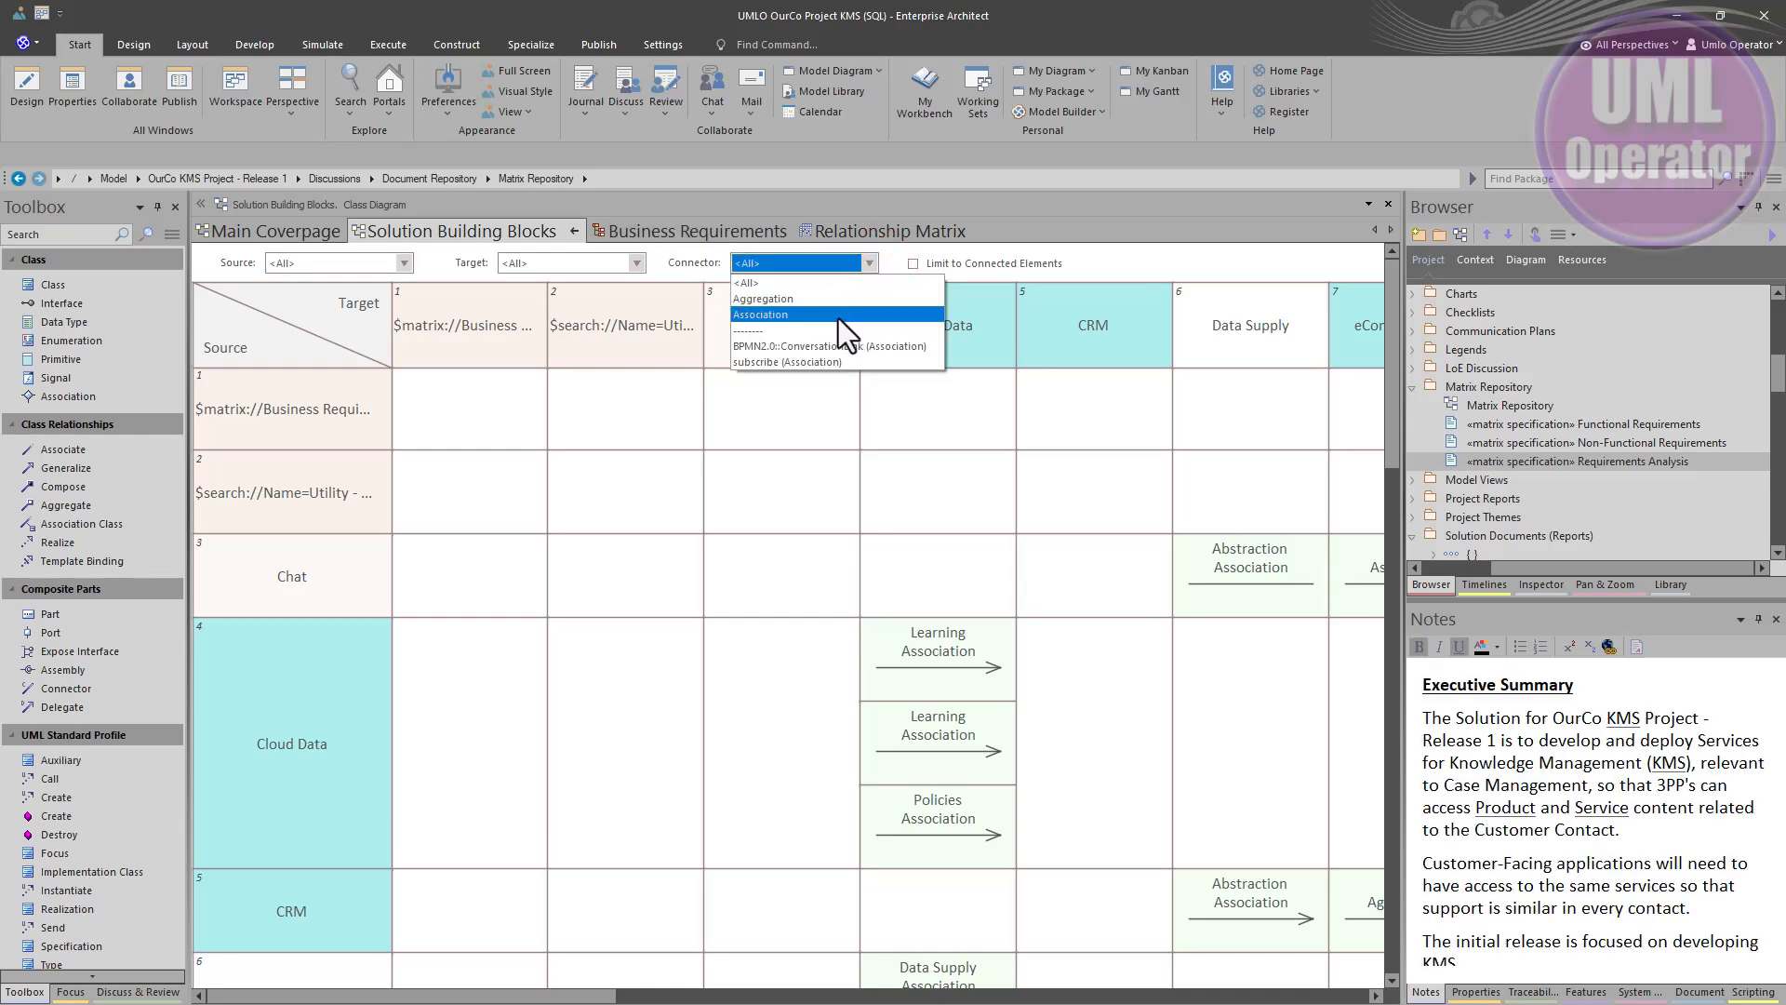
{"action": "left_click", "coordinate": [572, 232]}
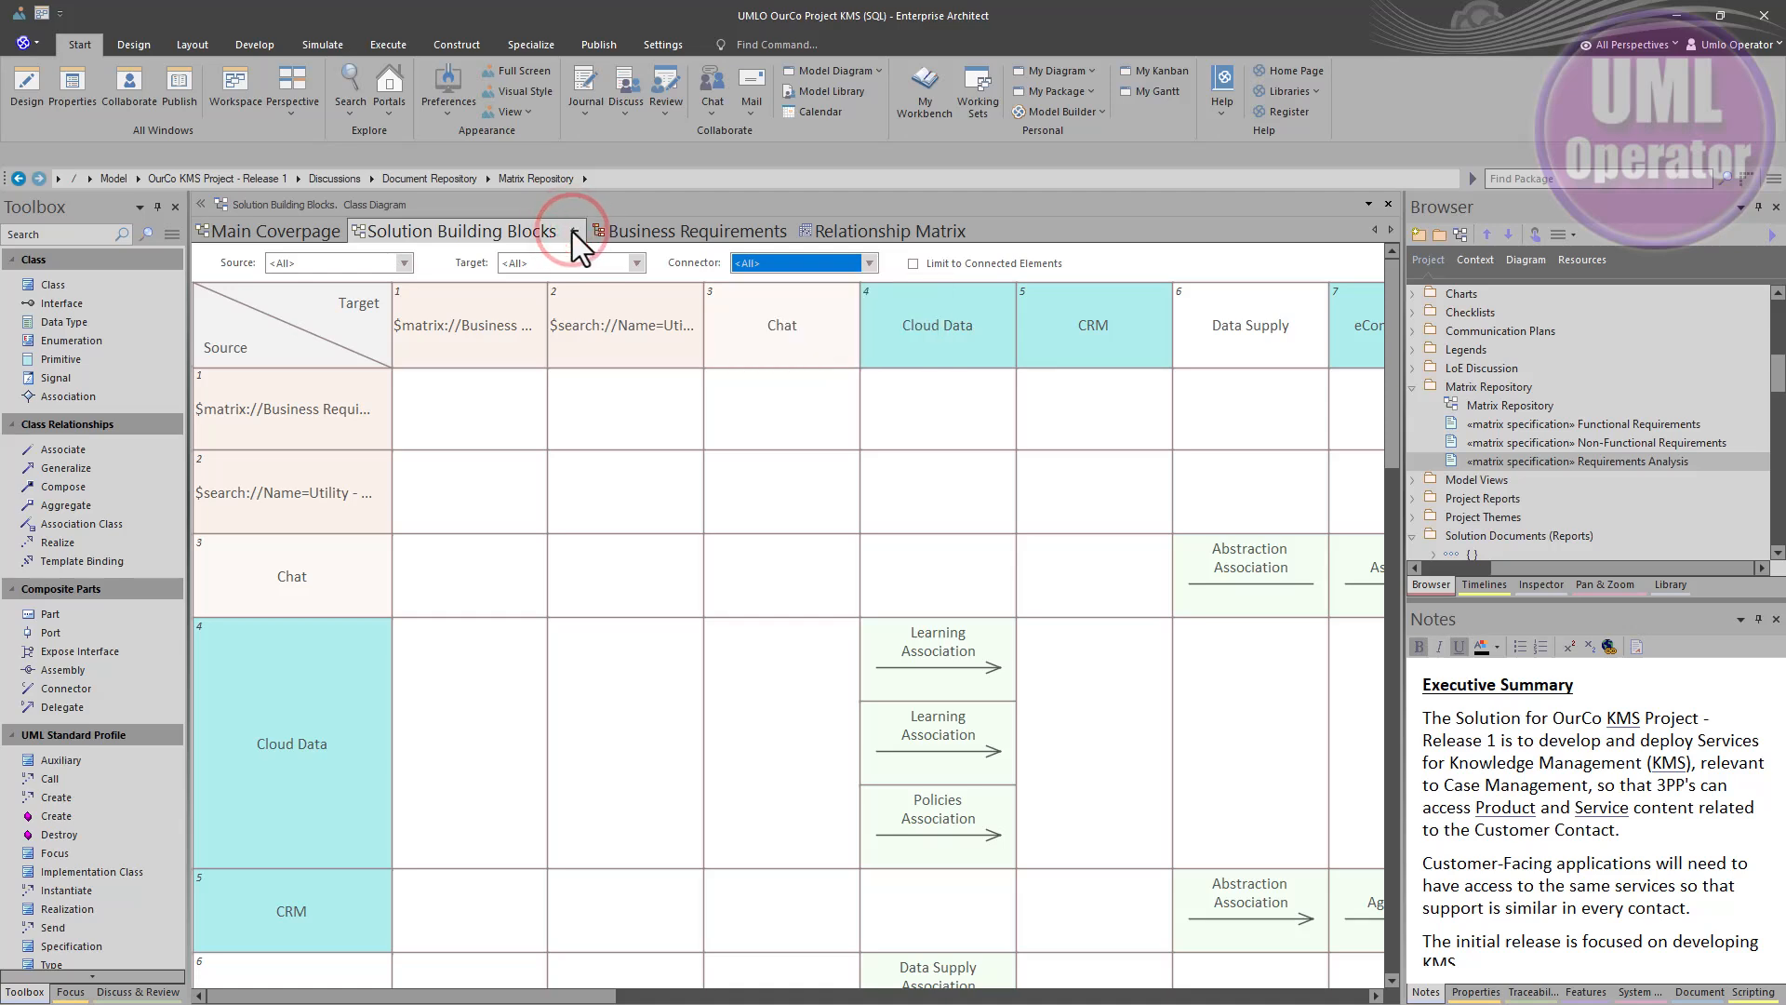
Restore the graphical view of Solution Building Blocks and look at the alternative views offered for the diagram
{"action": "left_click", "coordinate": [579, 232]}
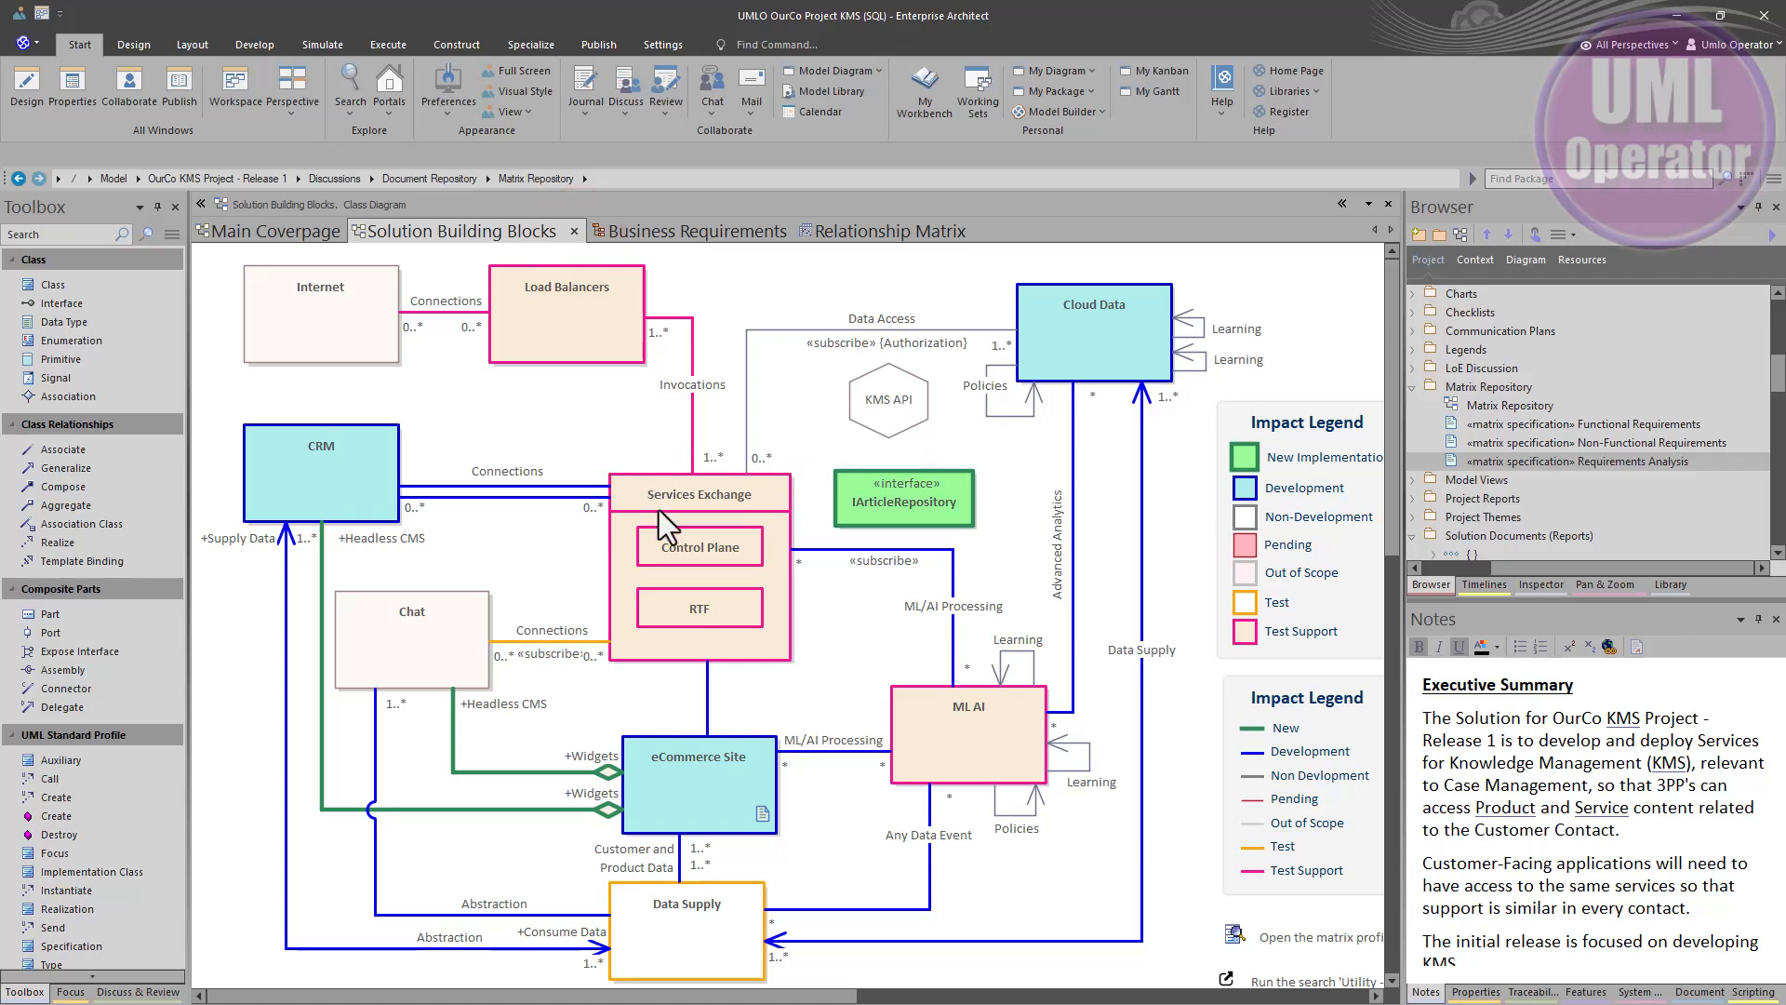
{"action": "right_click", "coordinate": [527, 433]}
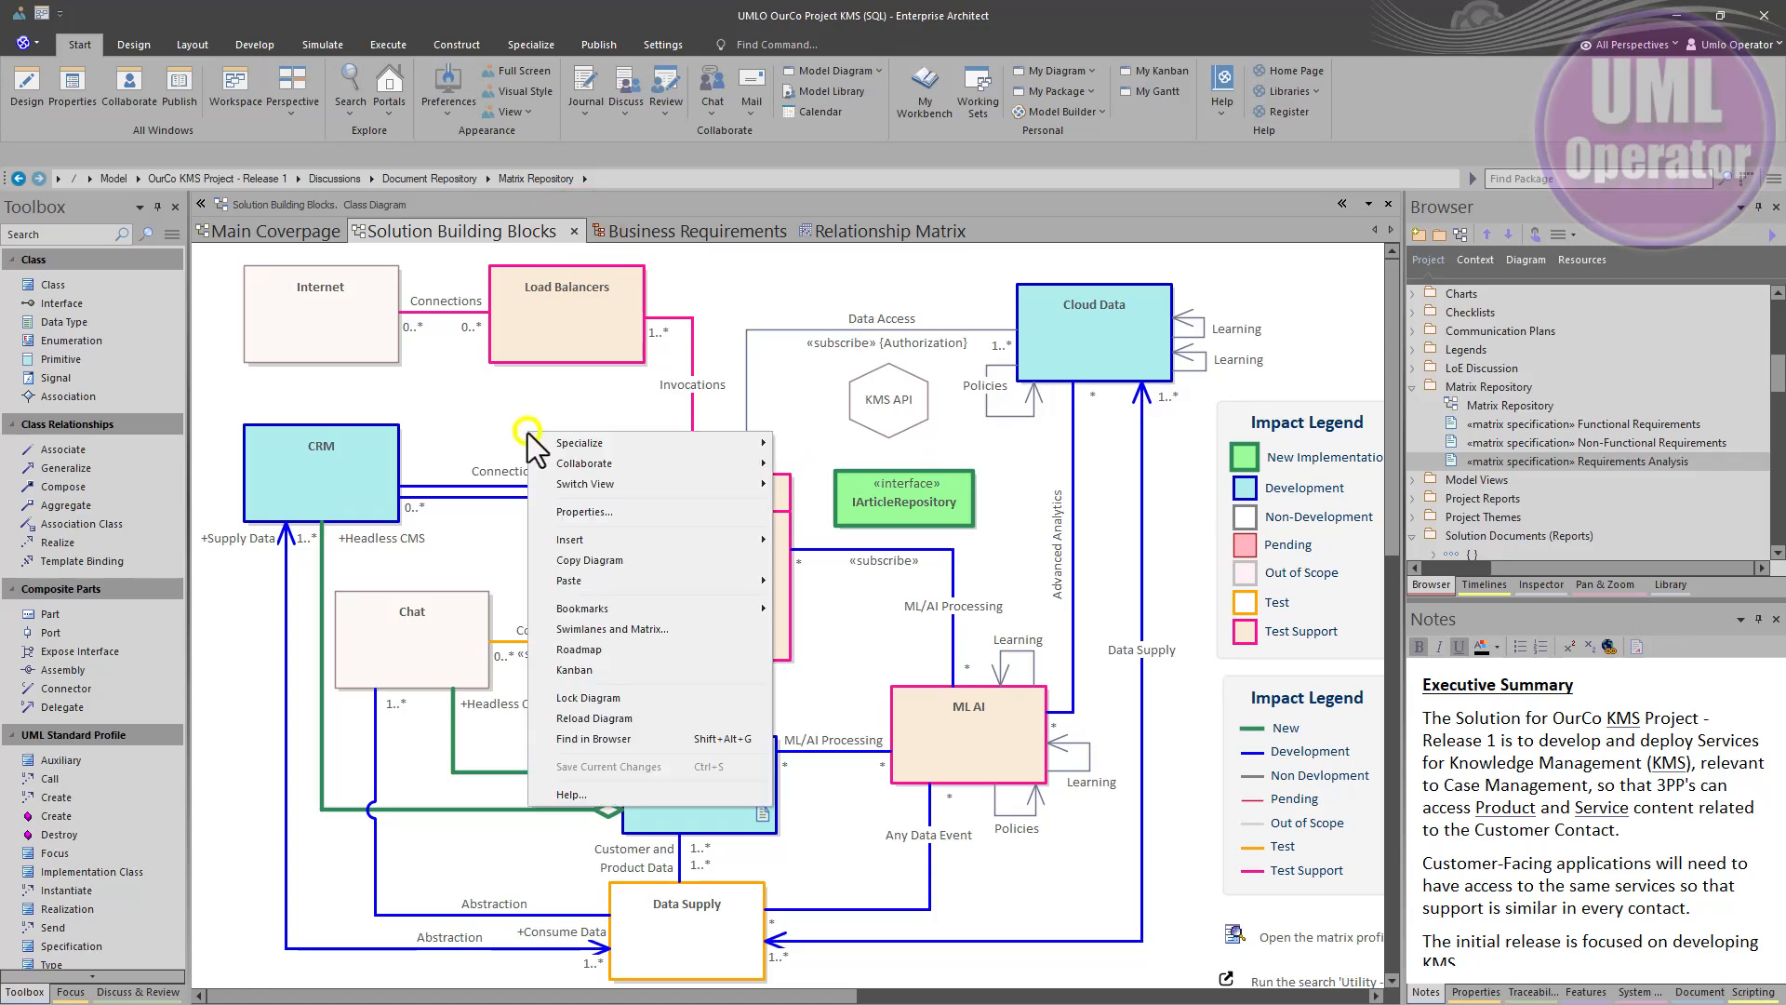
{"action": "left_click", "coordinate": [642, 482]}
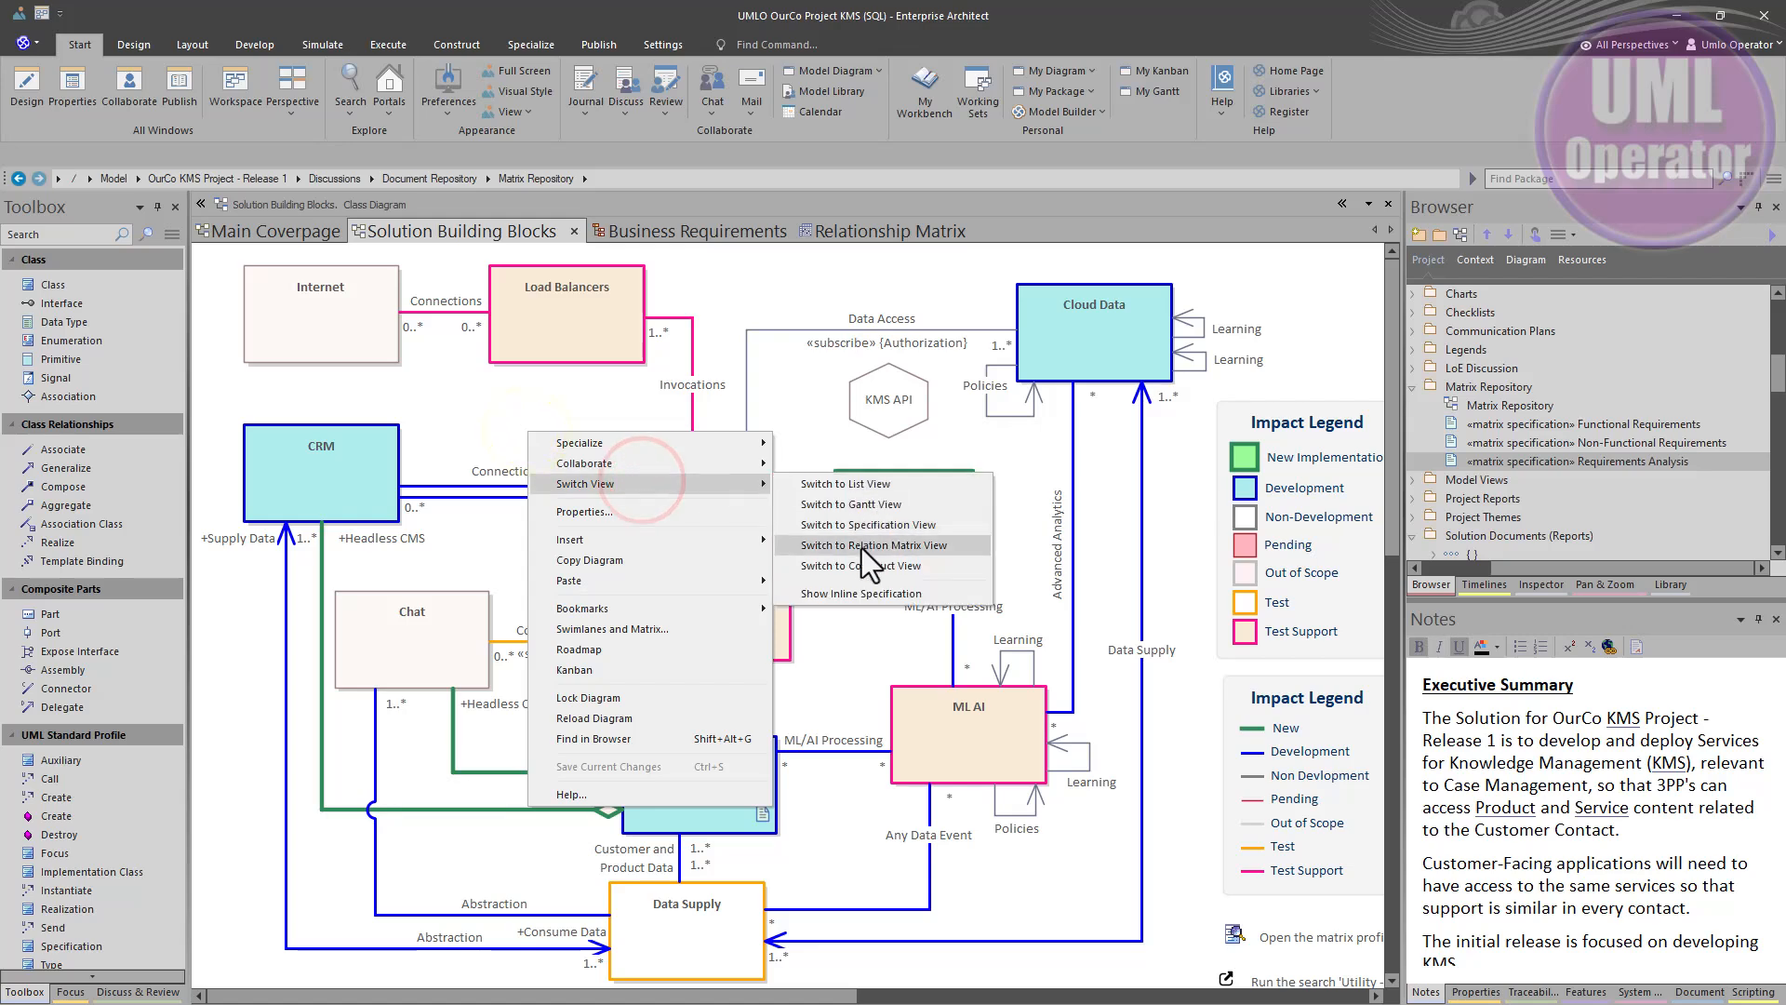
Look at the Relationship Matrix, and open it from the Requirements Analysis matrix specification in the Business Requirements diagram
{"action": "left_click", "coordinate": [867, 232]}
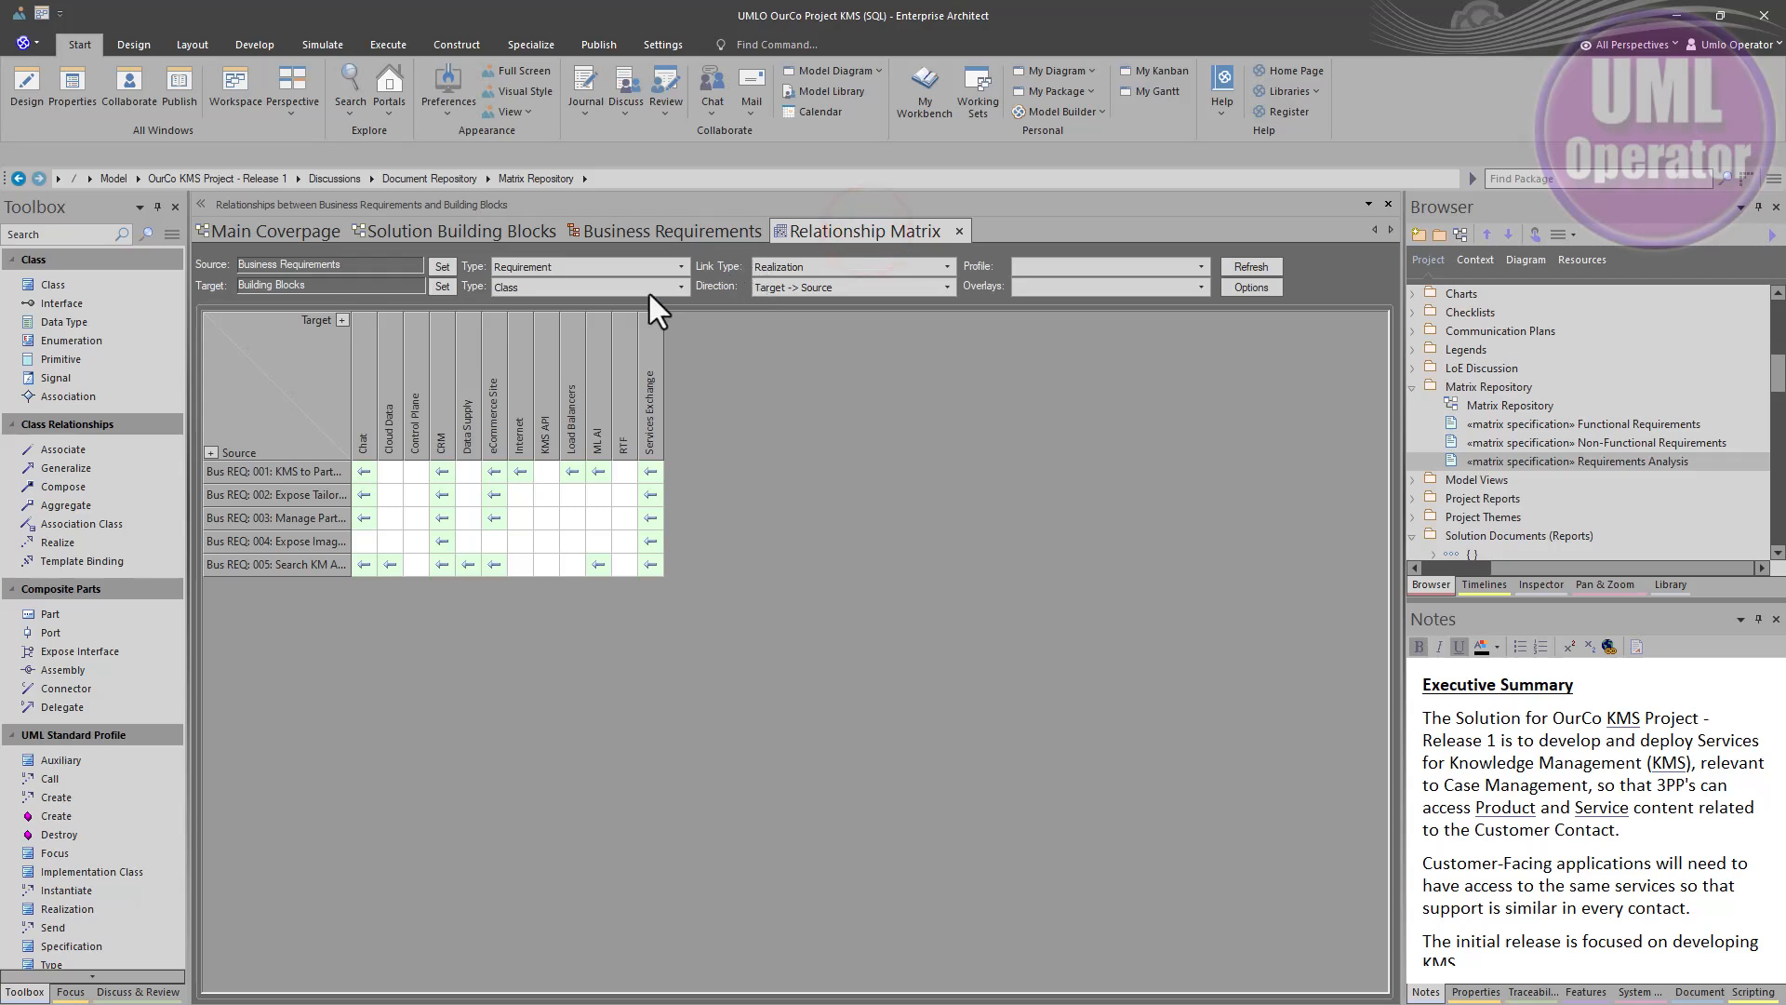
{"action": "left_click", "coordinate": [667, 232]}
{"action": "left_click", "coordinate": [370, 738]}
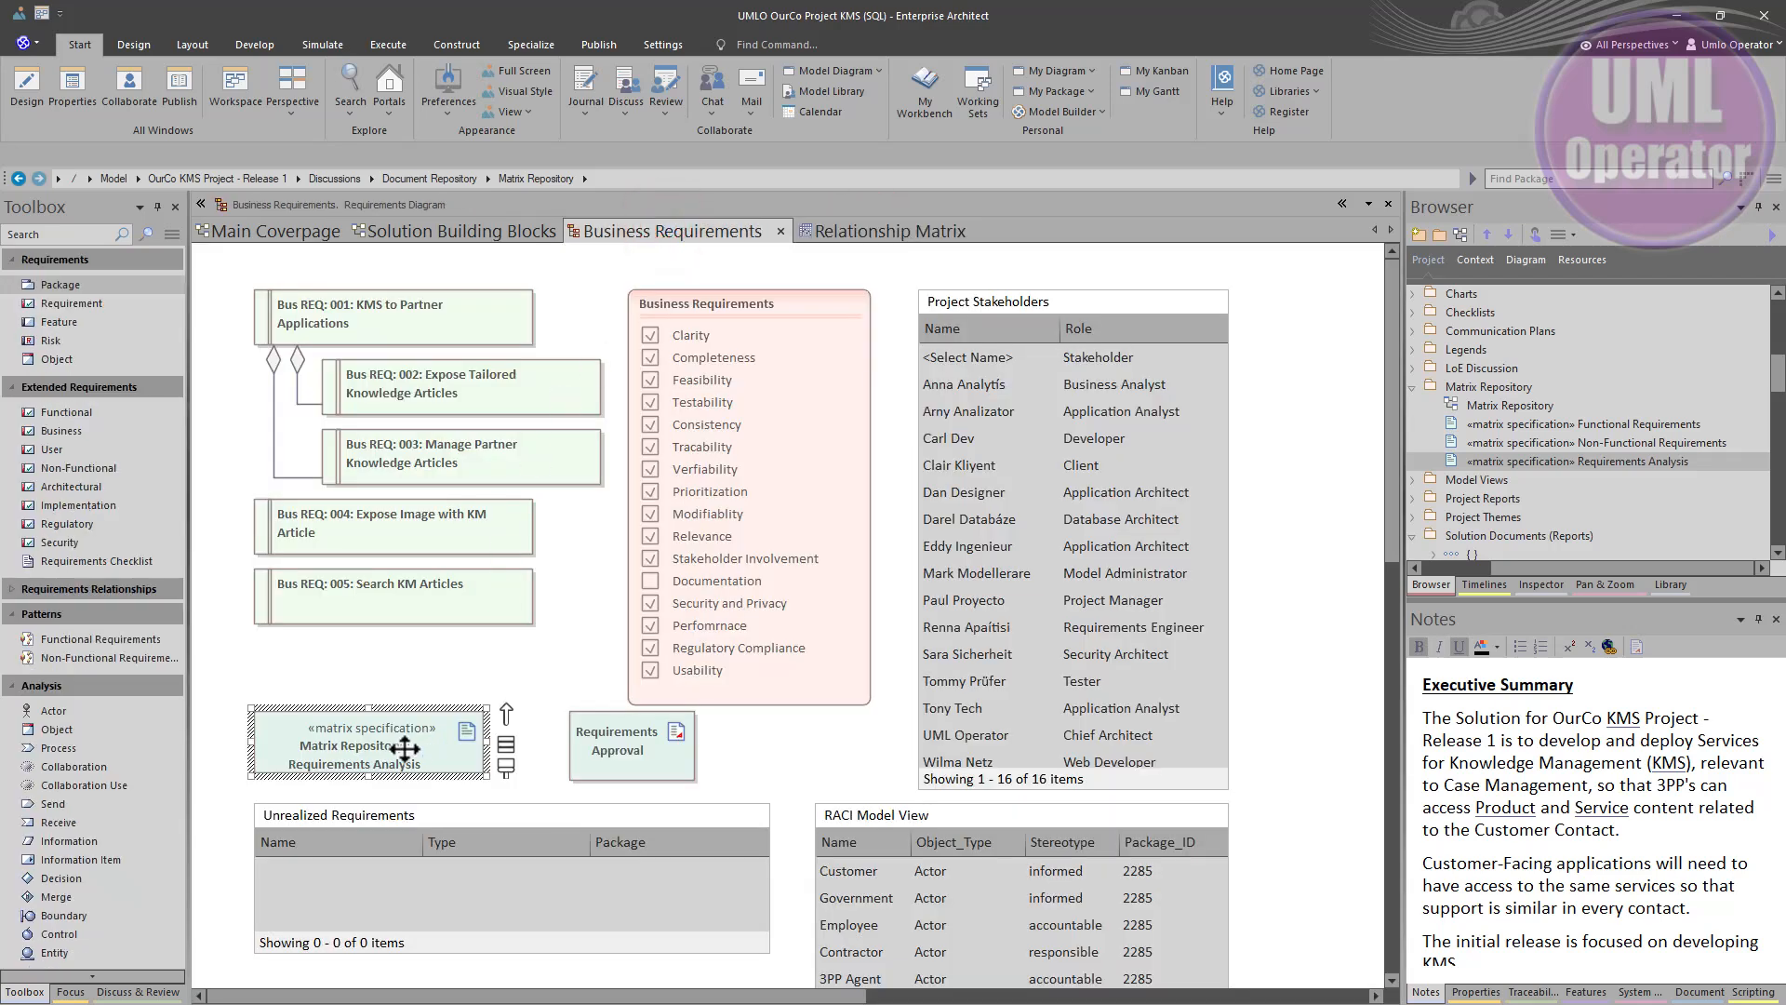
{"action": "left_click", "coordinate": [402, 730]}
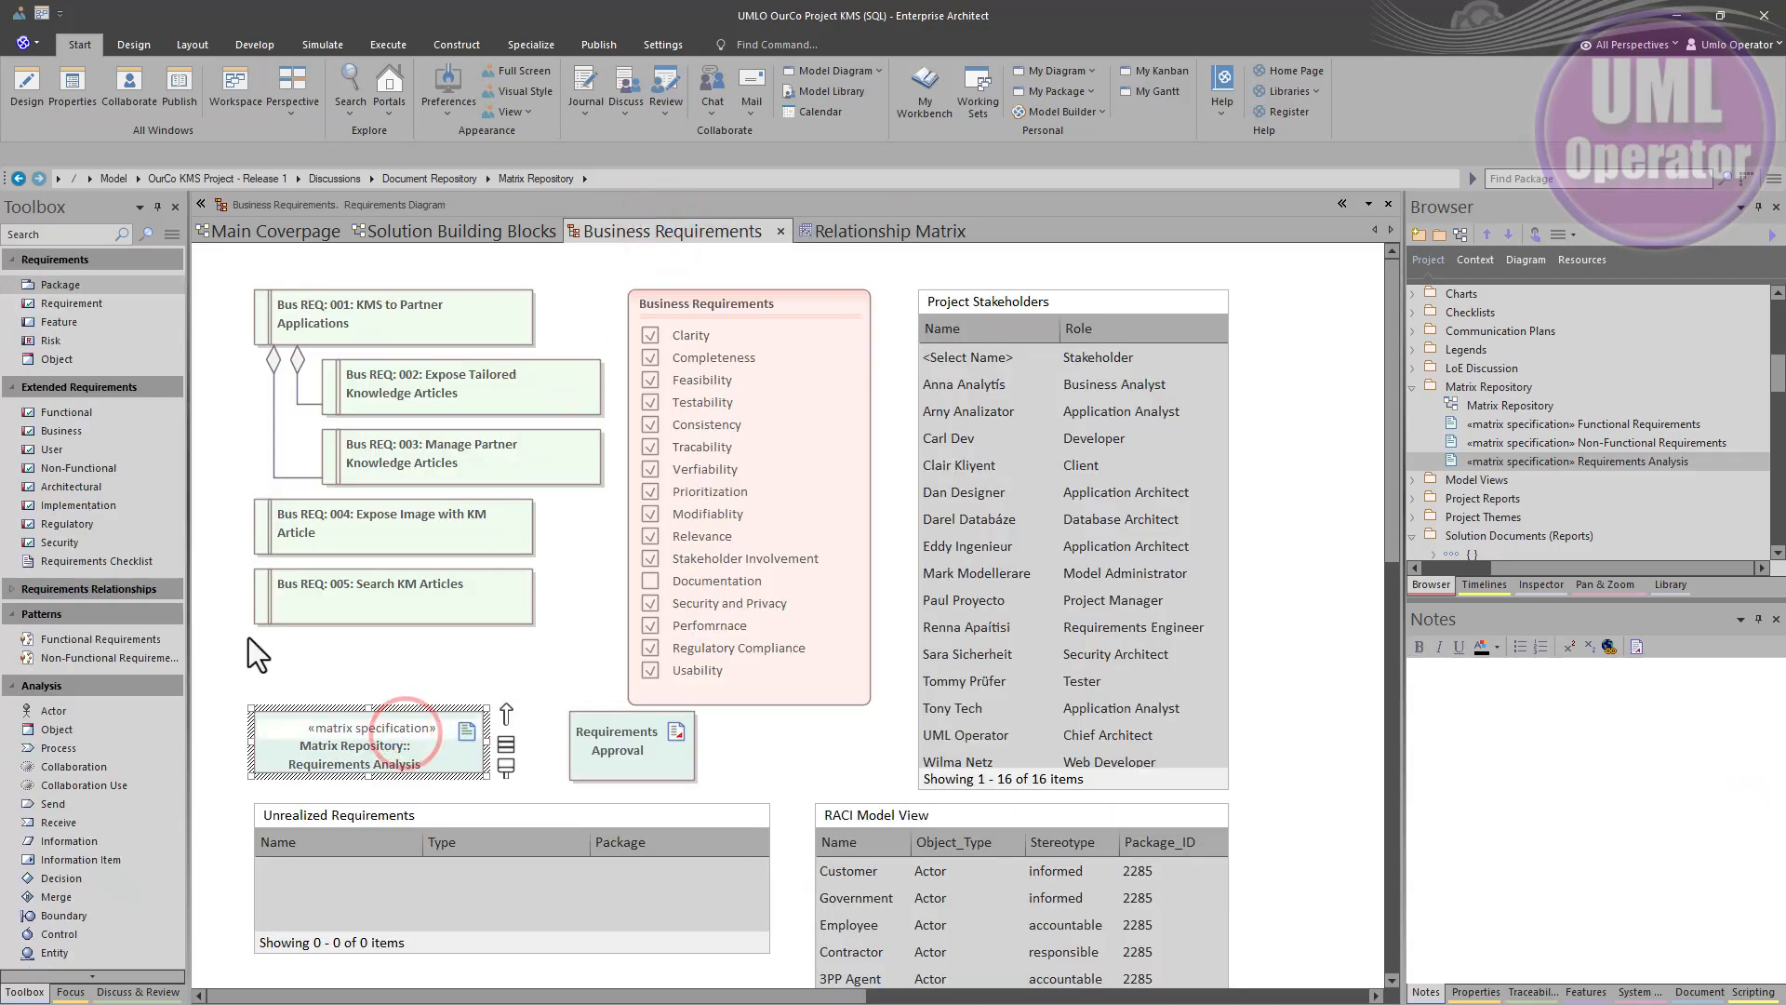
{"action": "double_click", "coordinate": [428, 766]}
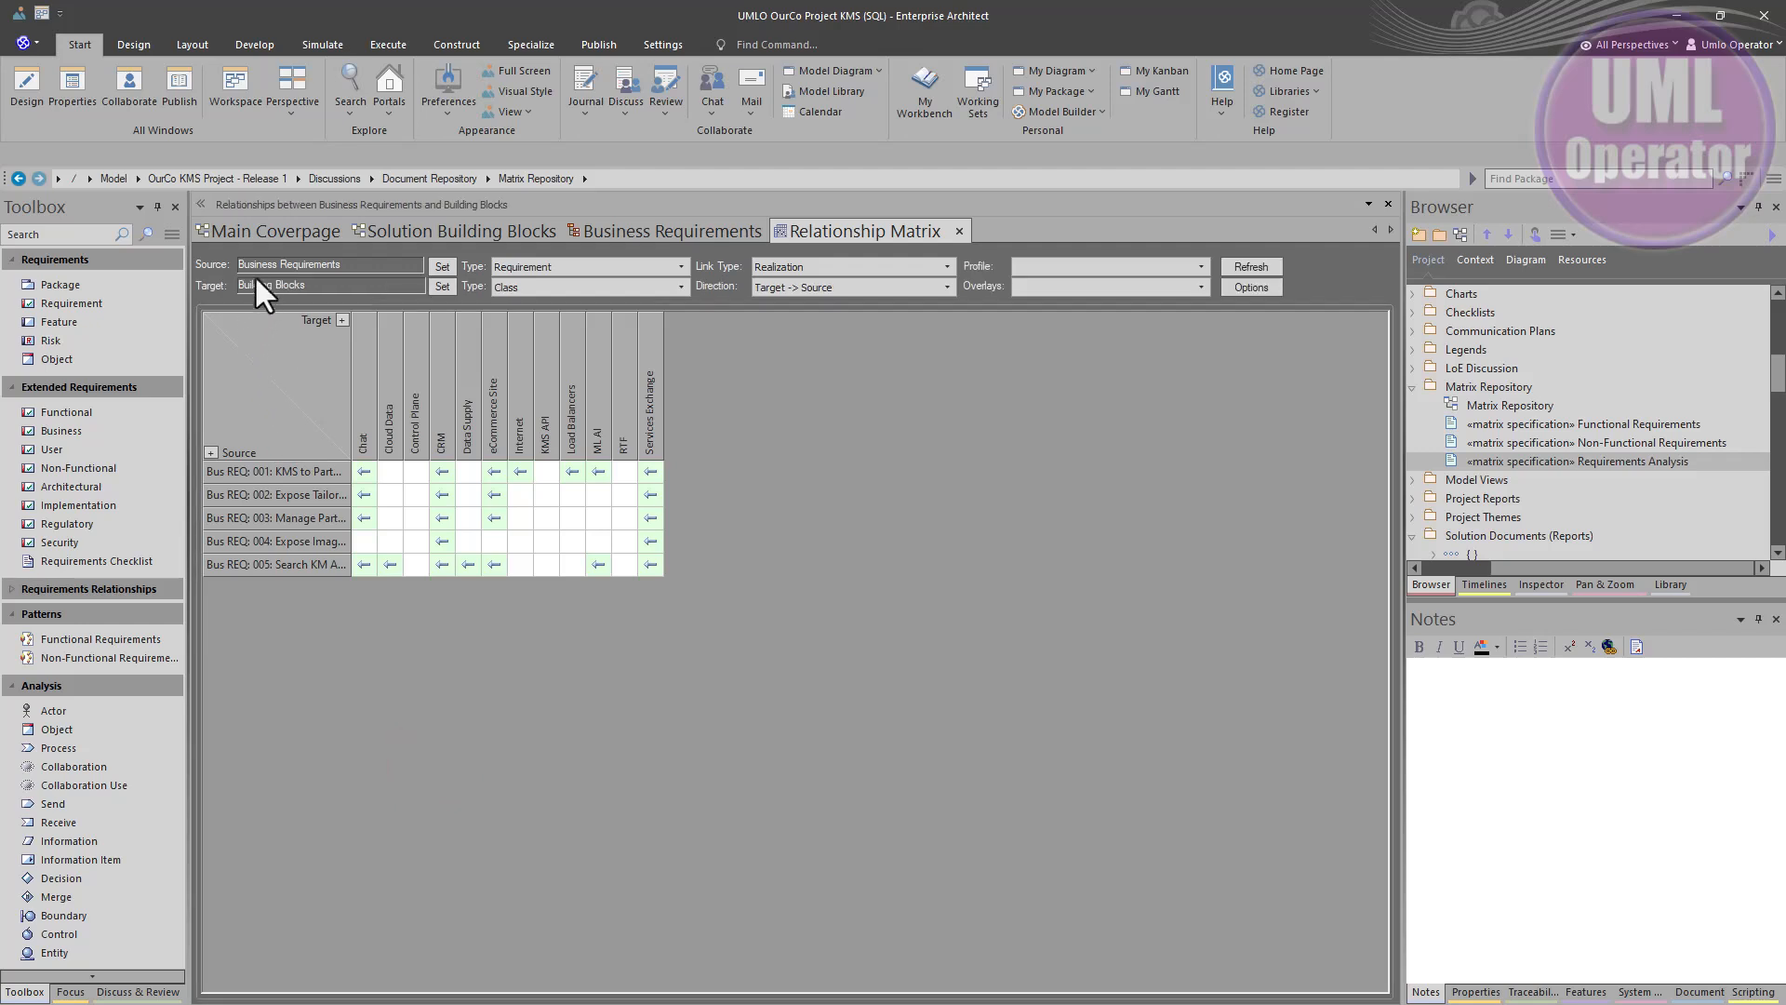
Inspect the package selection for the Relationship Matrix's source and target without choosing other packages
{"action": "left_click", "coordinate": [443, 266]}
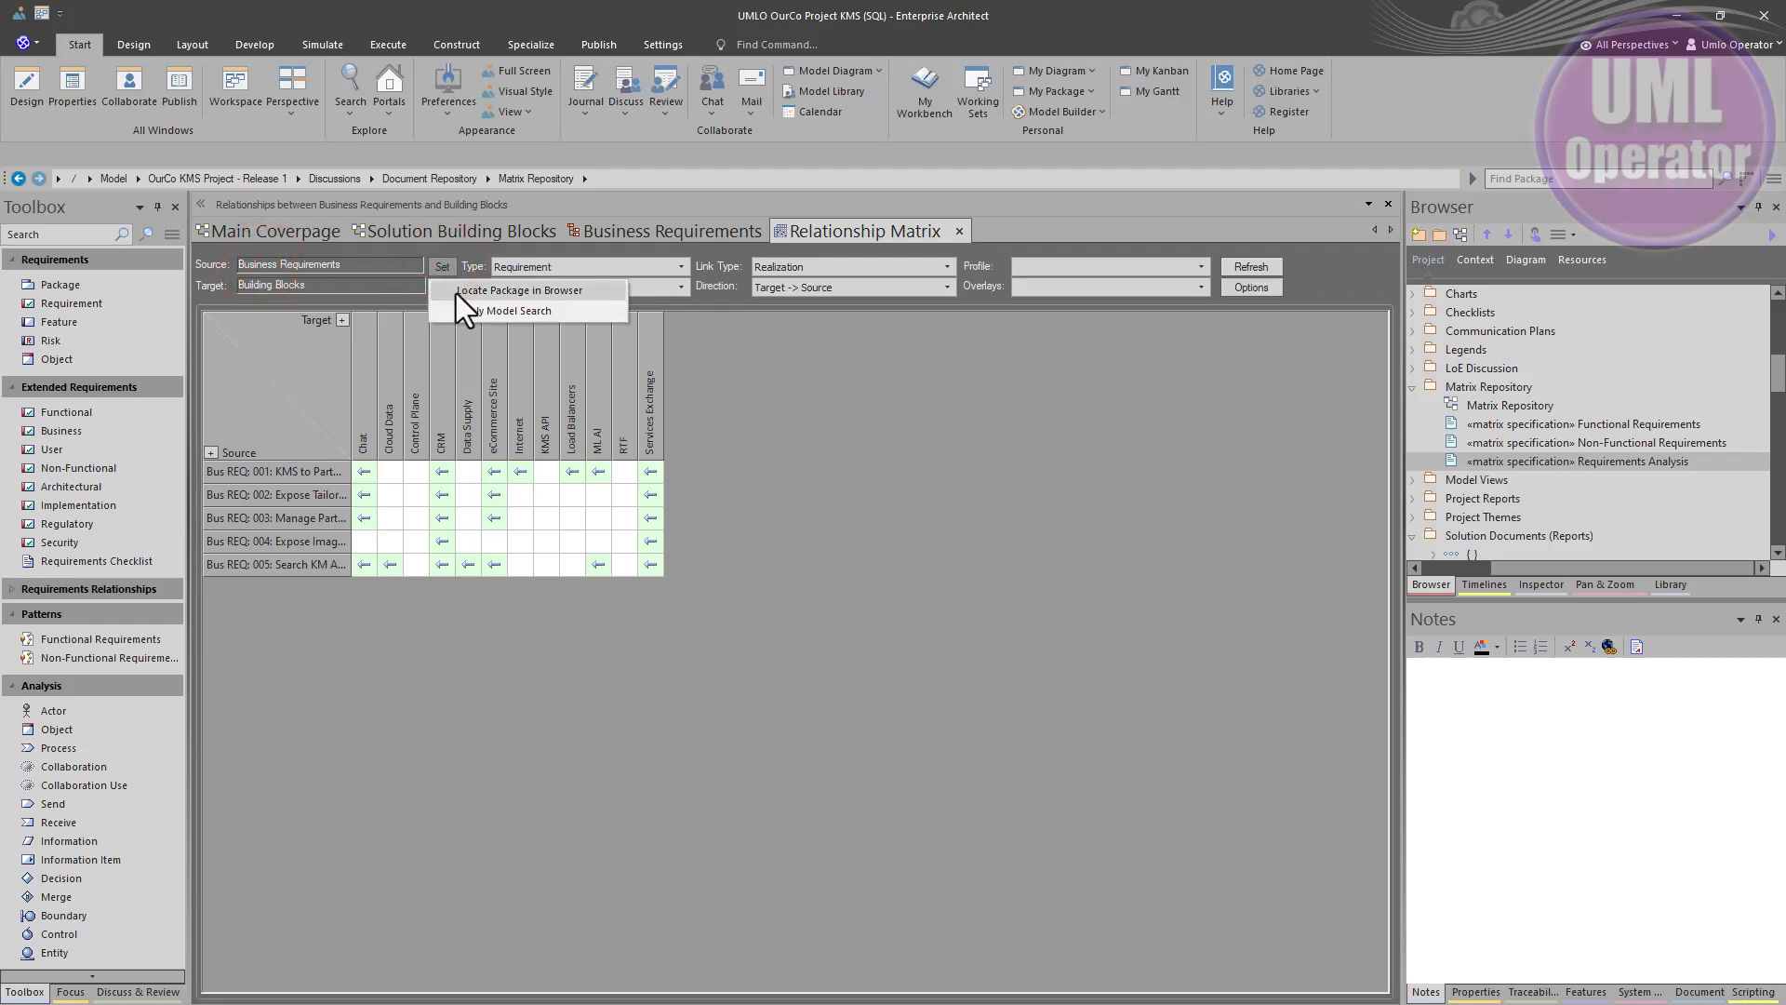
{"action": "left_click", "coordinate": [456, 293]}
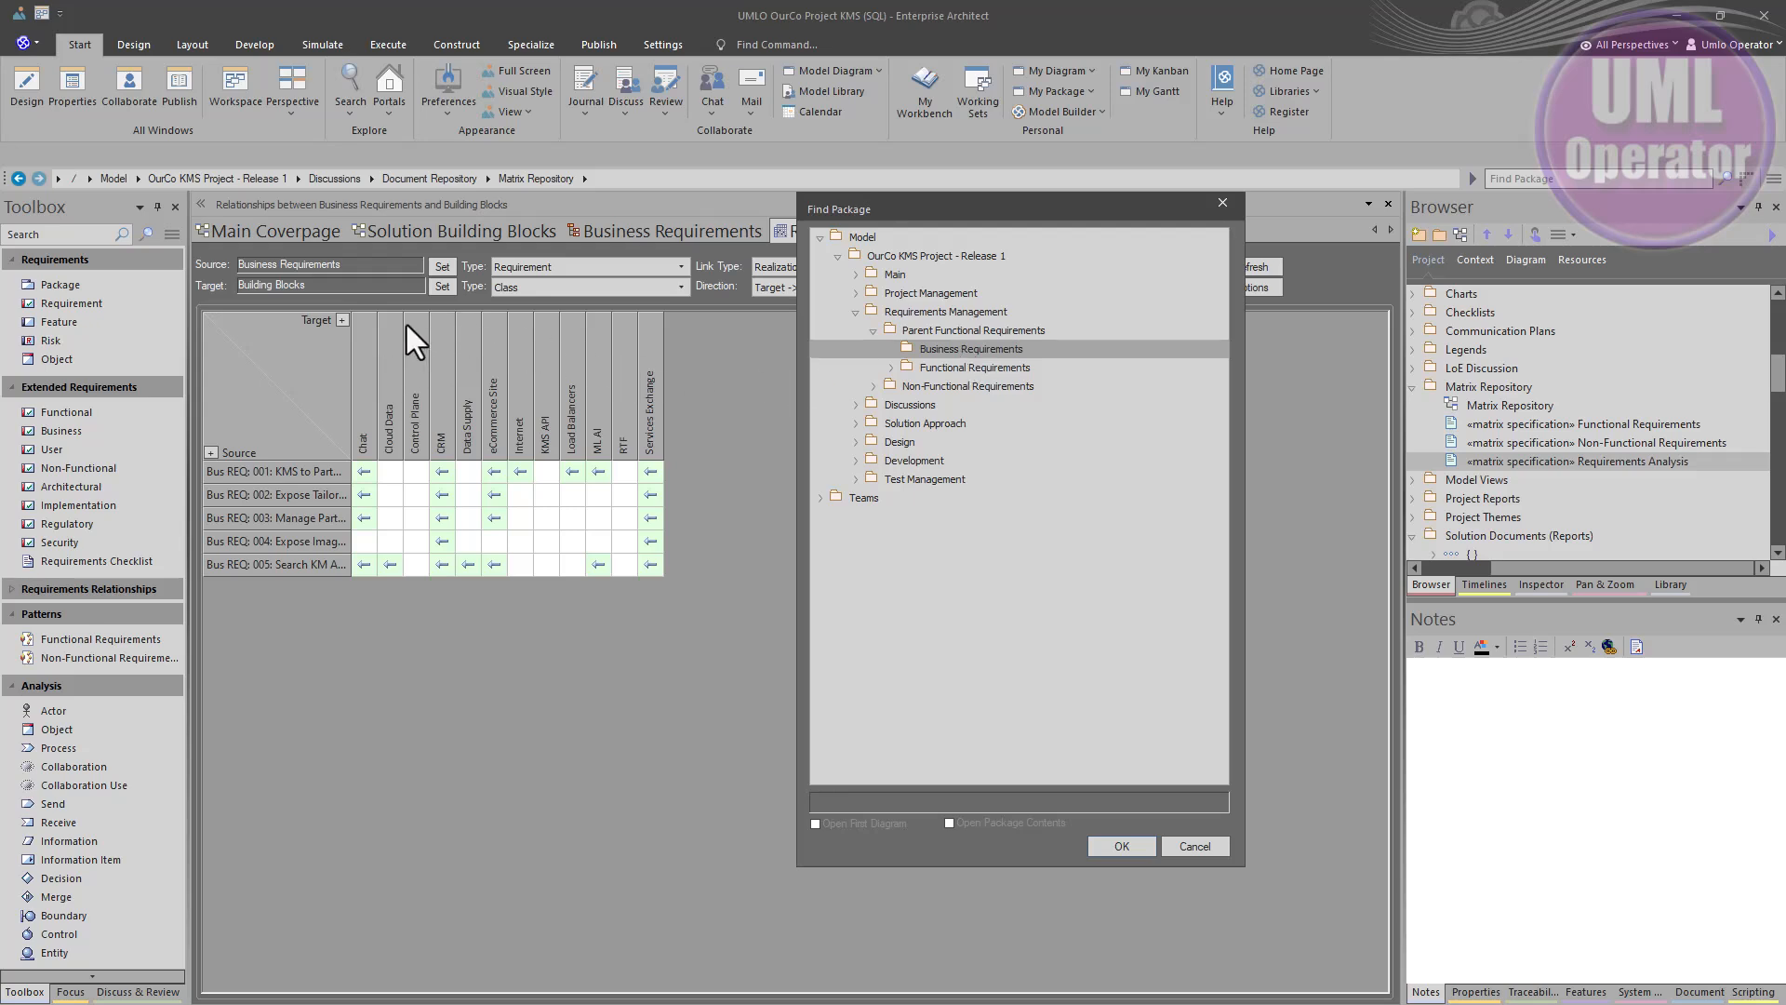
{"action": "key", "text": "Escape"}
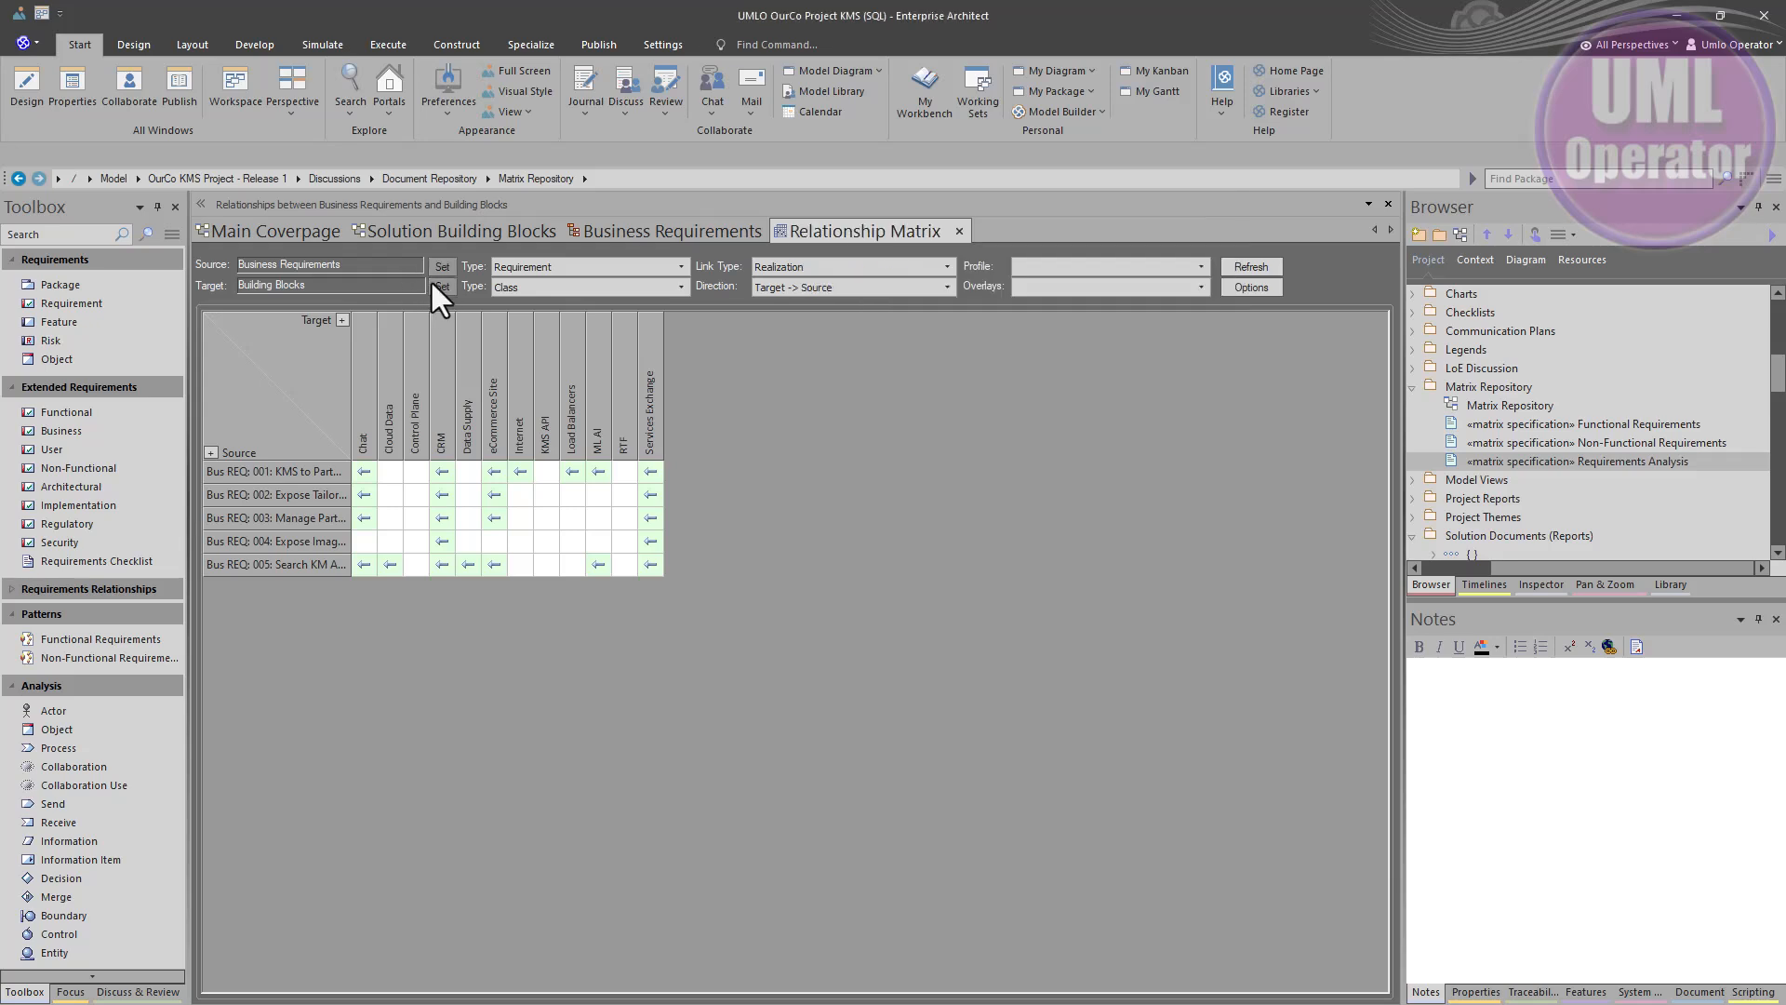
{"action": "left_click", "coordinate": [433, 281]}
{"action": "left_click", "coordinate": [454, 317]}
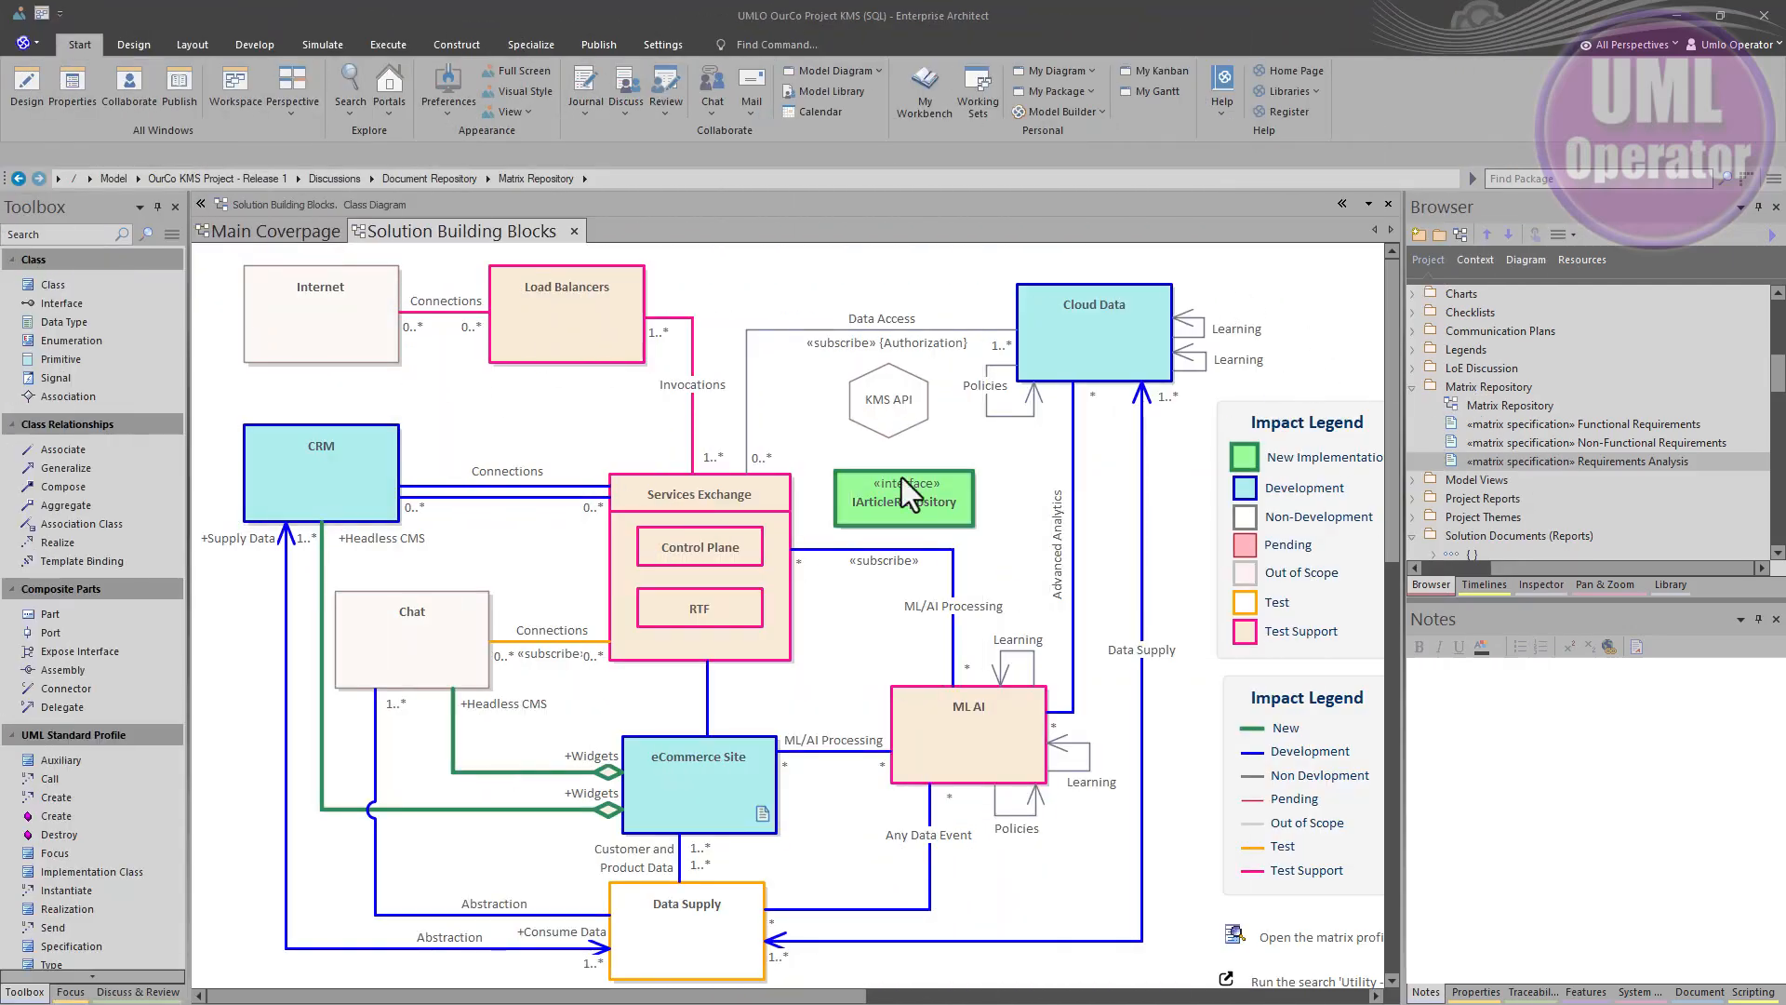
Locate the Solution Building Blocks diagram in the project Browser and examine the contents of the Building Blocks package
{"action": "right_click", "coordinate": [504, 430]}
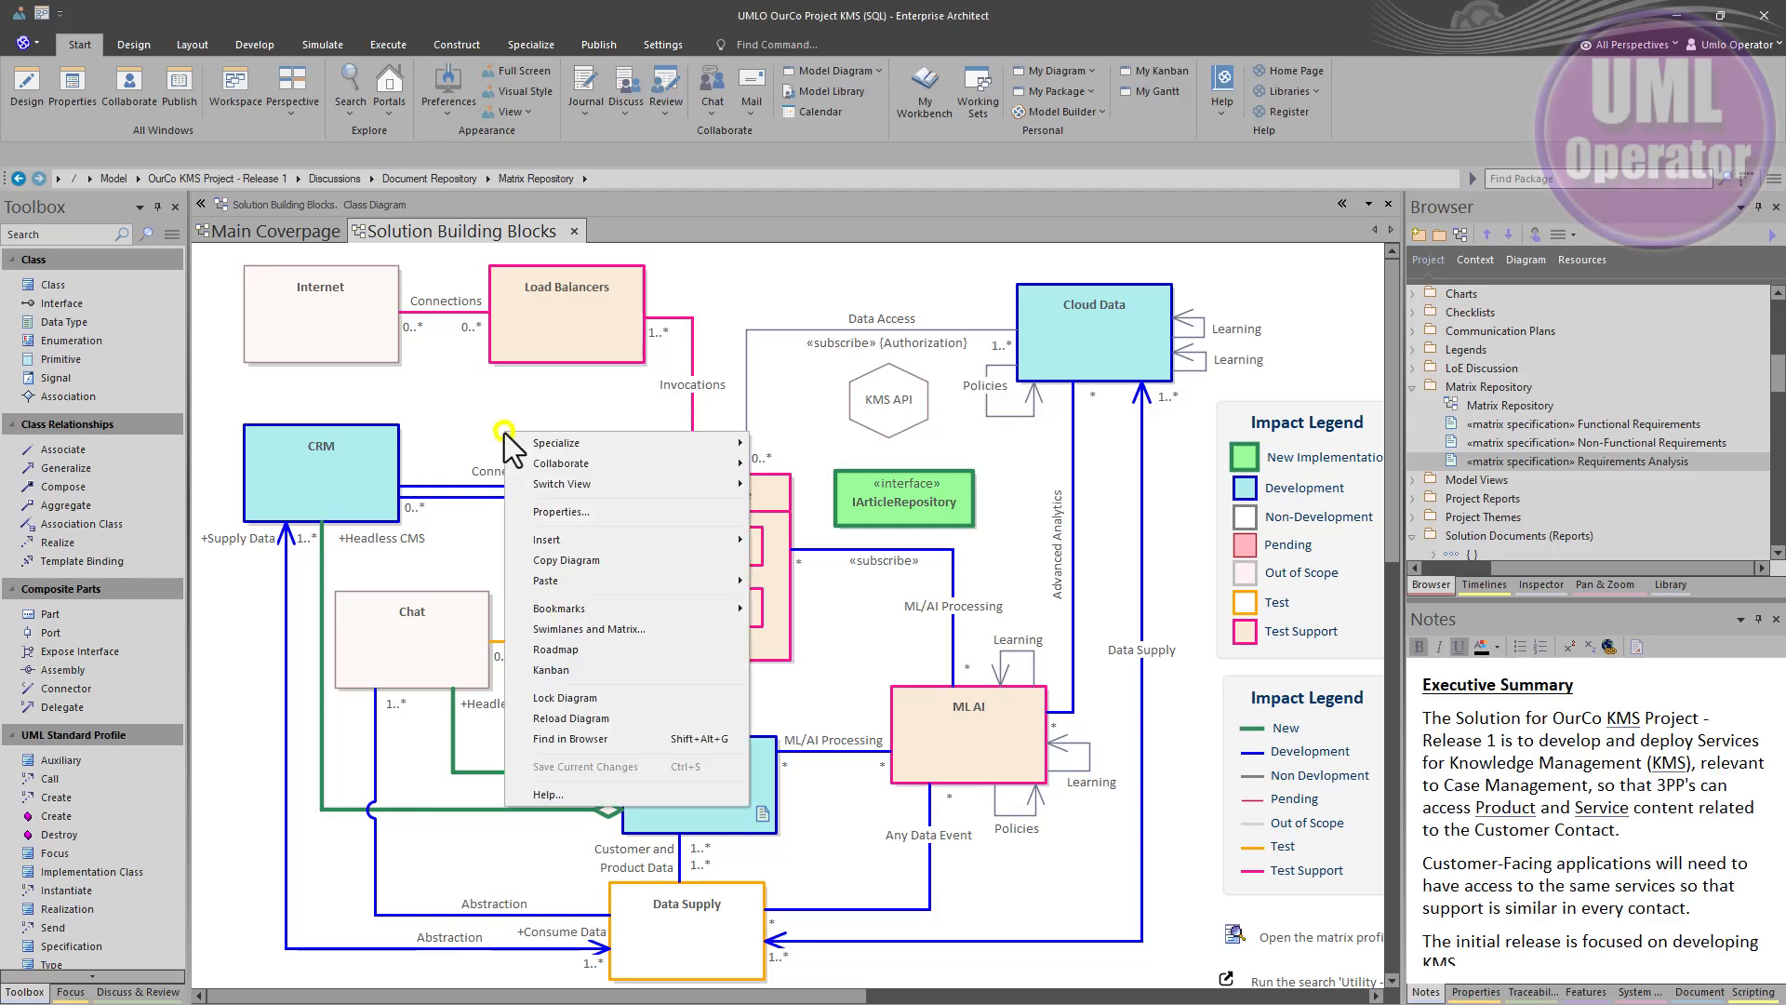
{"action": "left_click", "coordinate": [564, 739]}
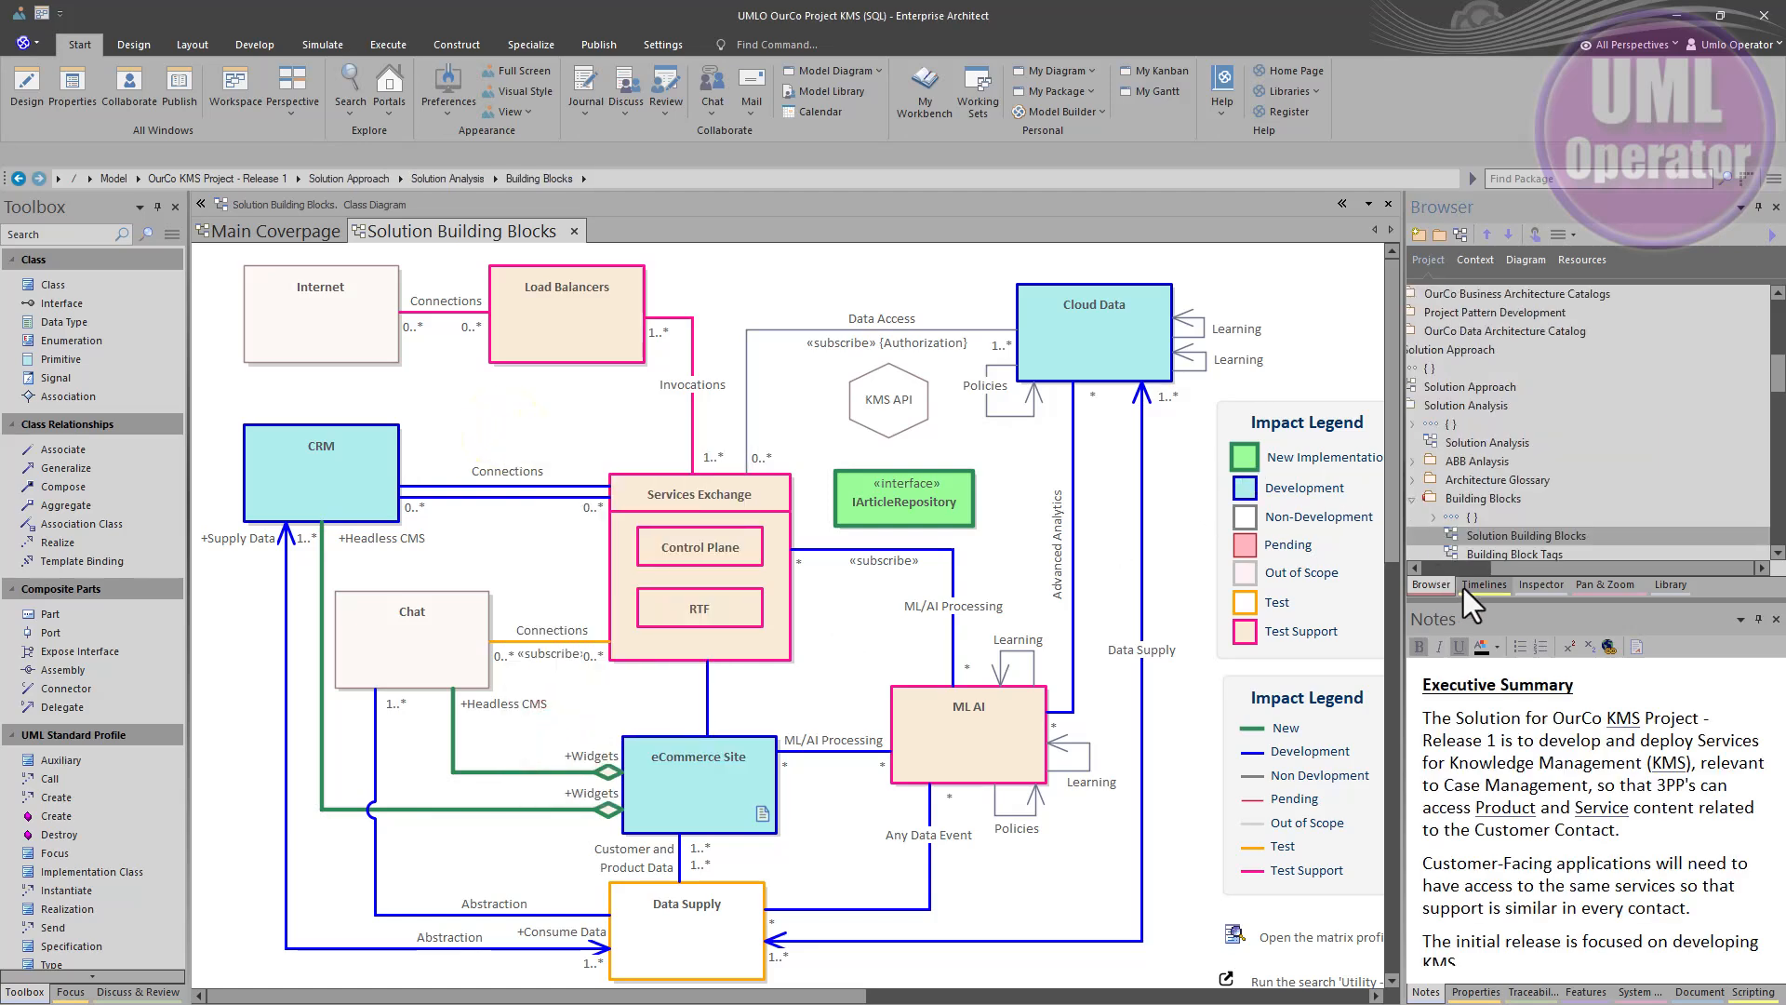
{"action": "left_click_drag", "start_coordinate": [1507, 569], "coordinate": [1457, 575]}
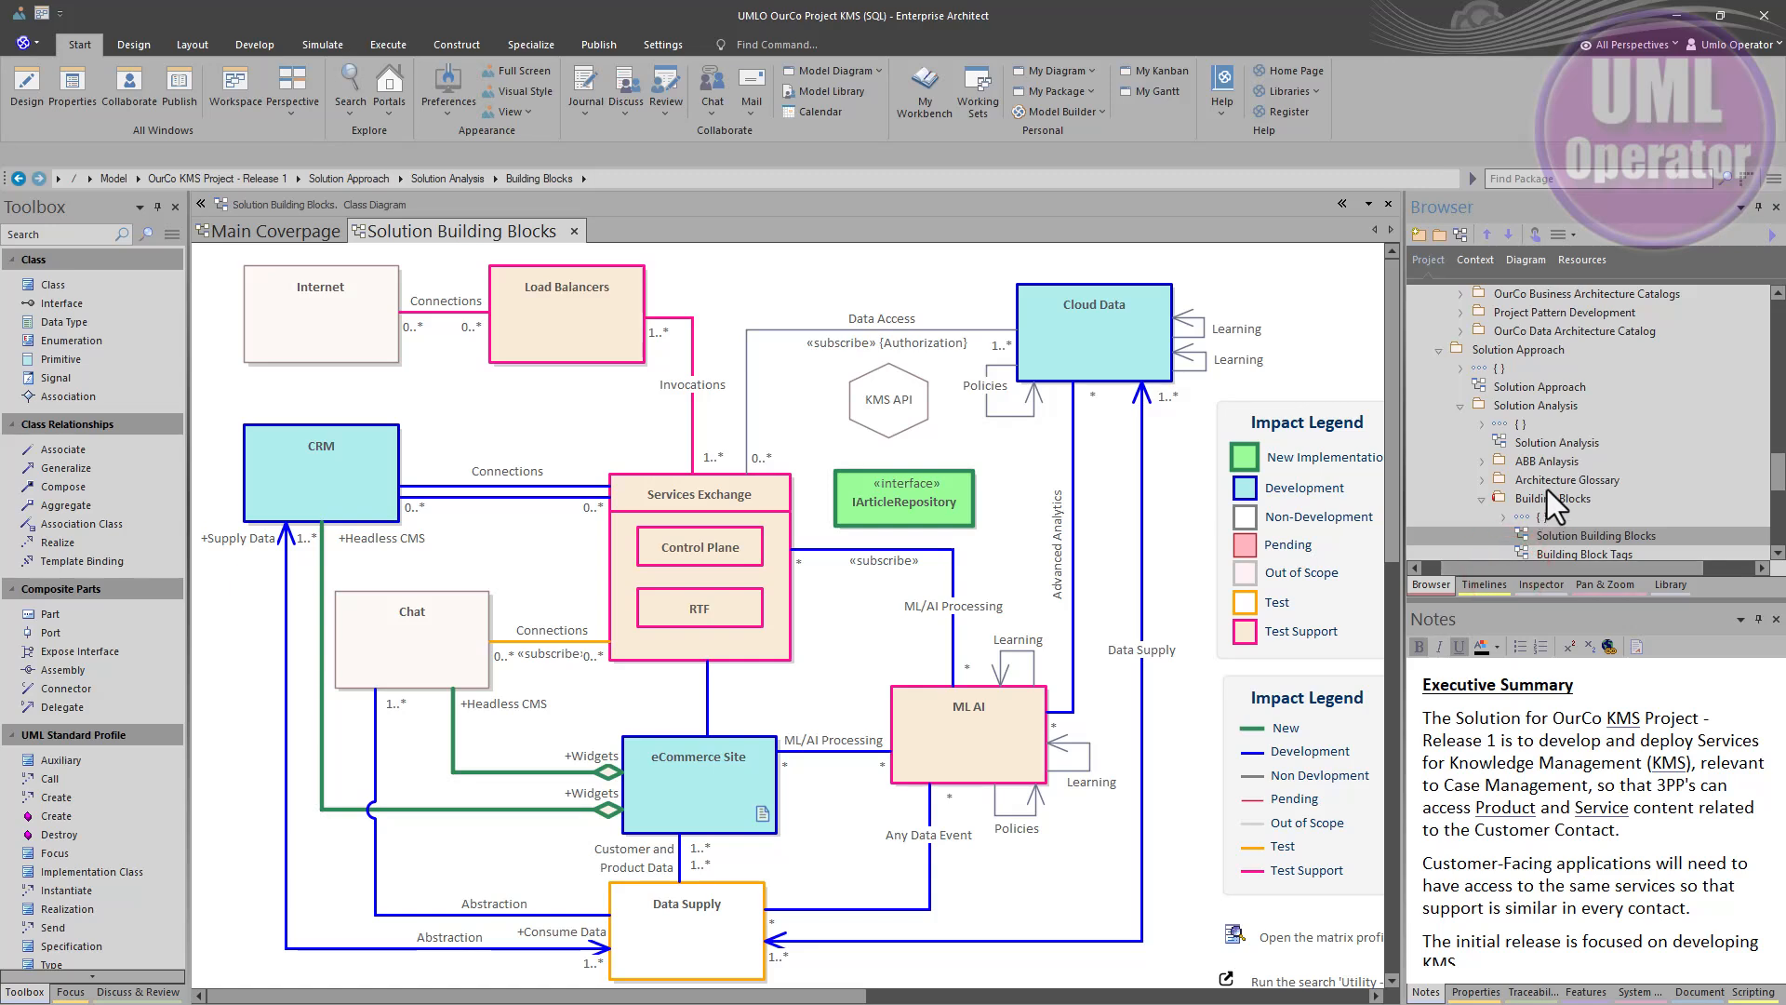
{"action": "scroll", "coordinate": [1548, 490], "scroll_direction": "down", "scroll_amount": 1}
{"action": "scroll", "coordinate": [1540, 507], "scroll_direction": "down", "scroll_amount": 2}
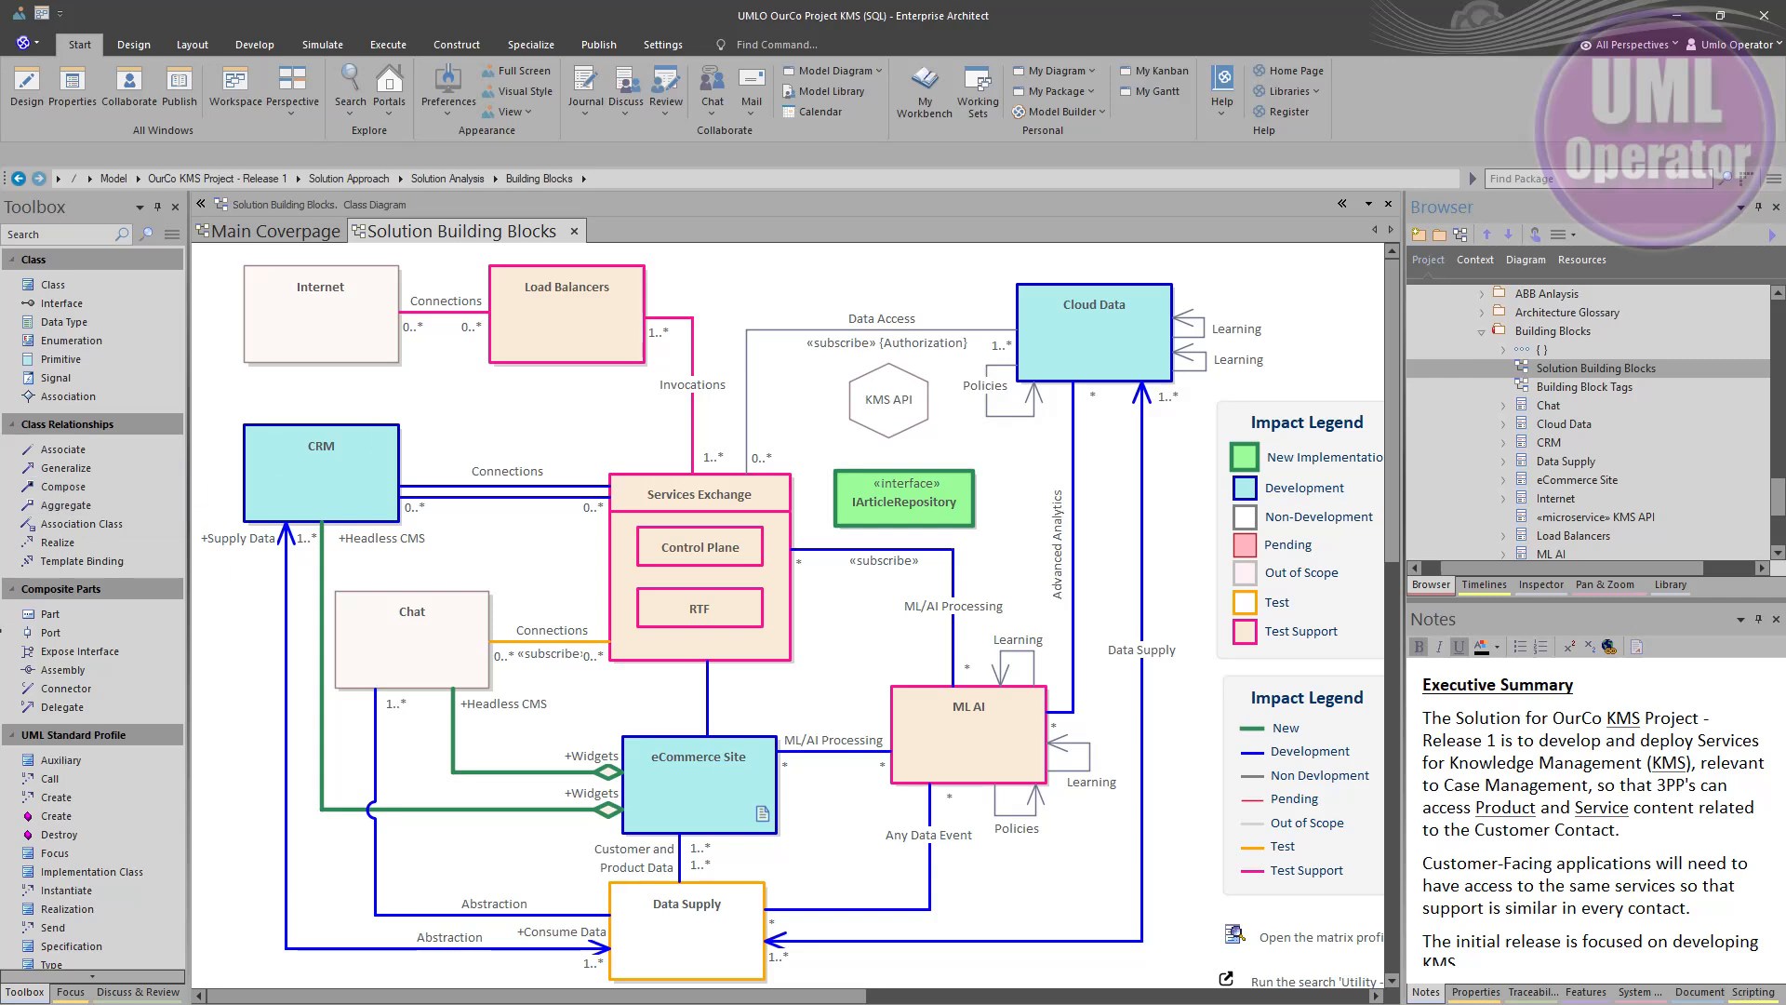
Add a Matrix Specification from the Governance elements to the diagram, in the gap between Internet, Load Balancers and CRM
{"action": "left_click", "coordinate": [9, 589]}
{"action": "left_click", "coordinate": [9, 614]}
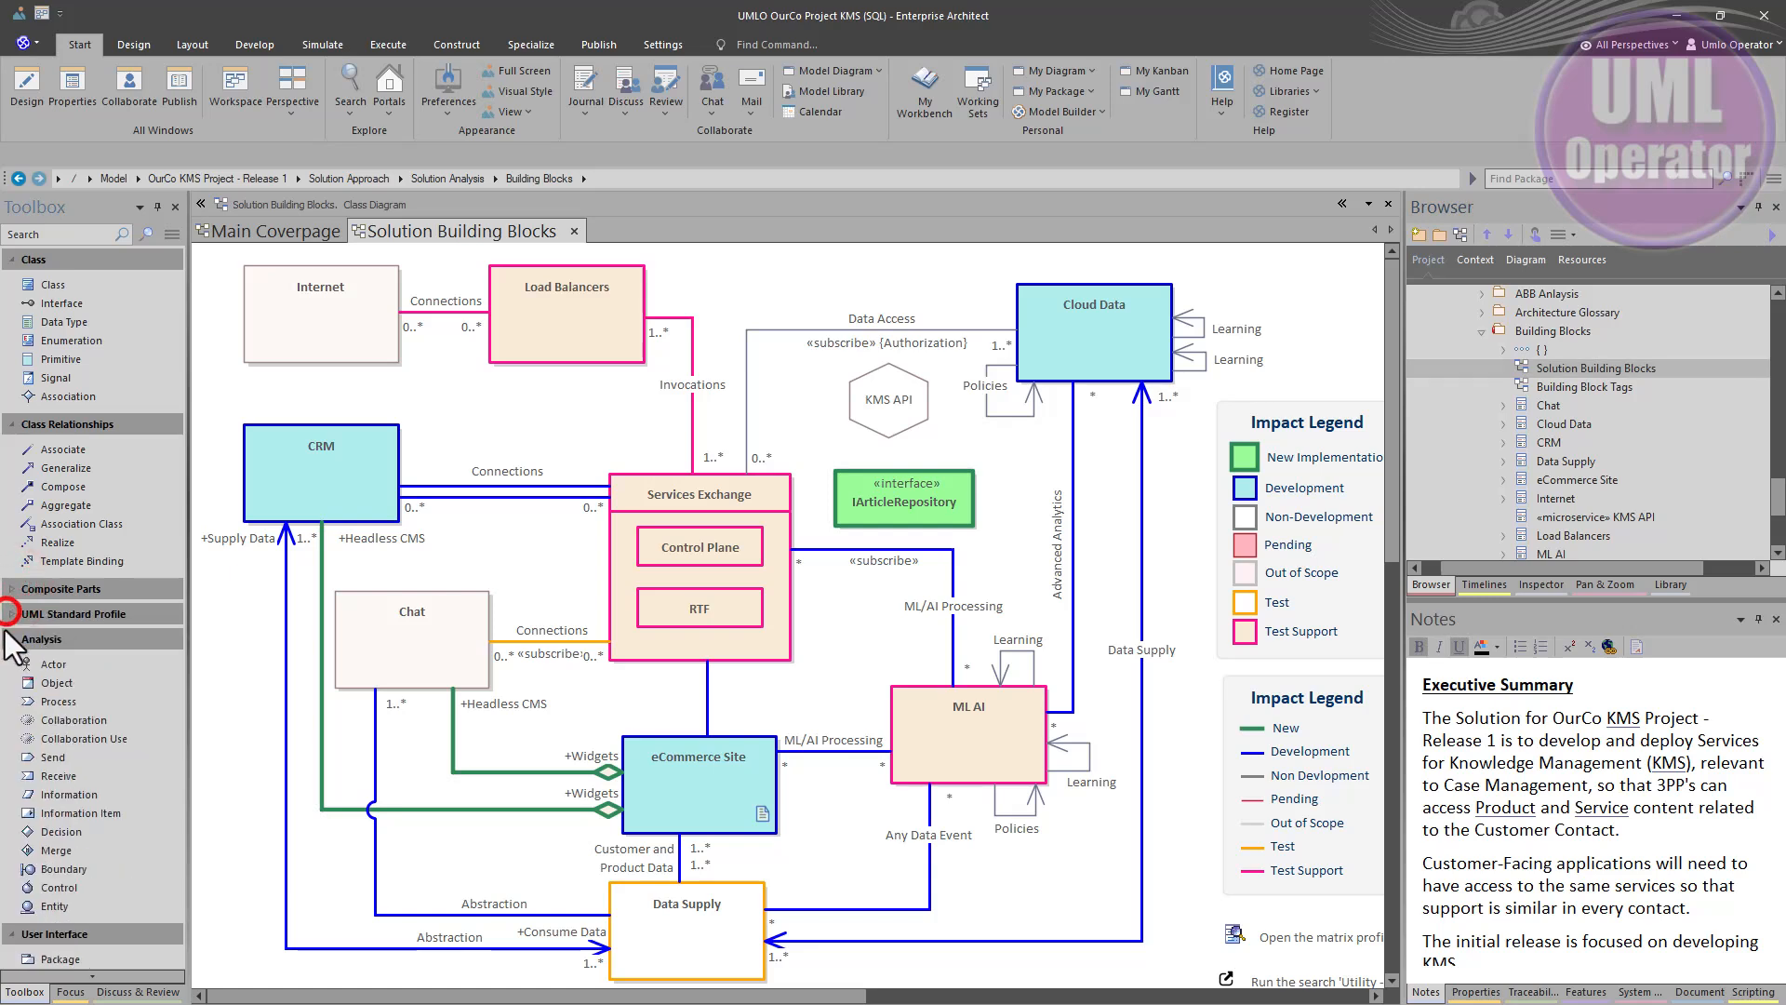
{"action": "left_click", "coordinate": [9, 639]}
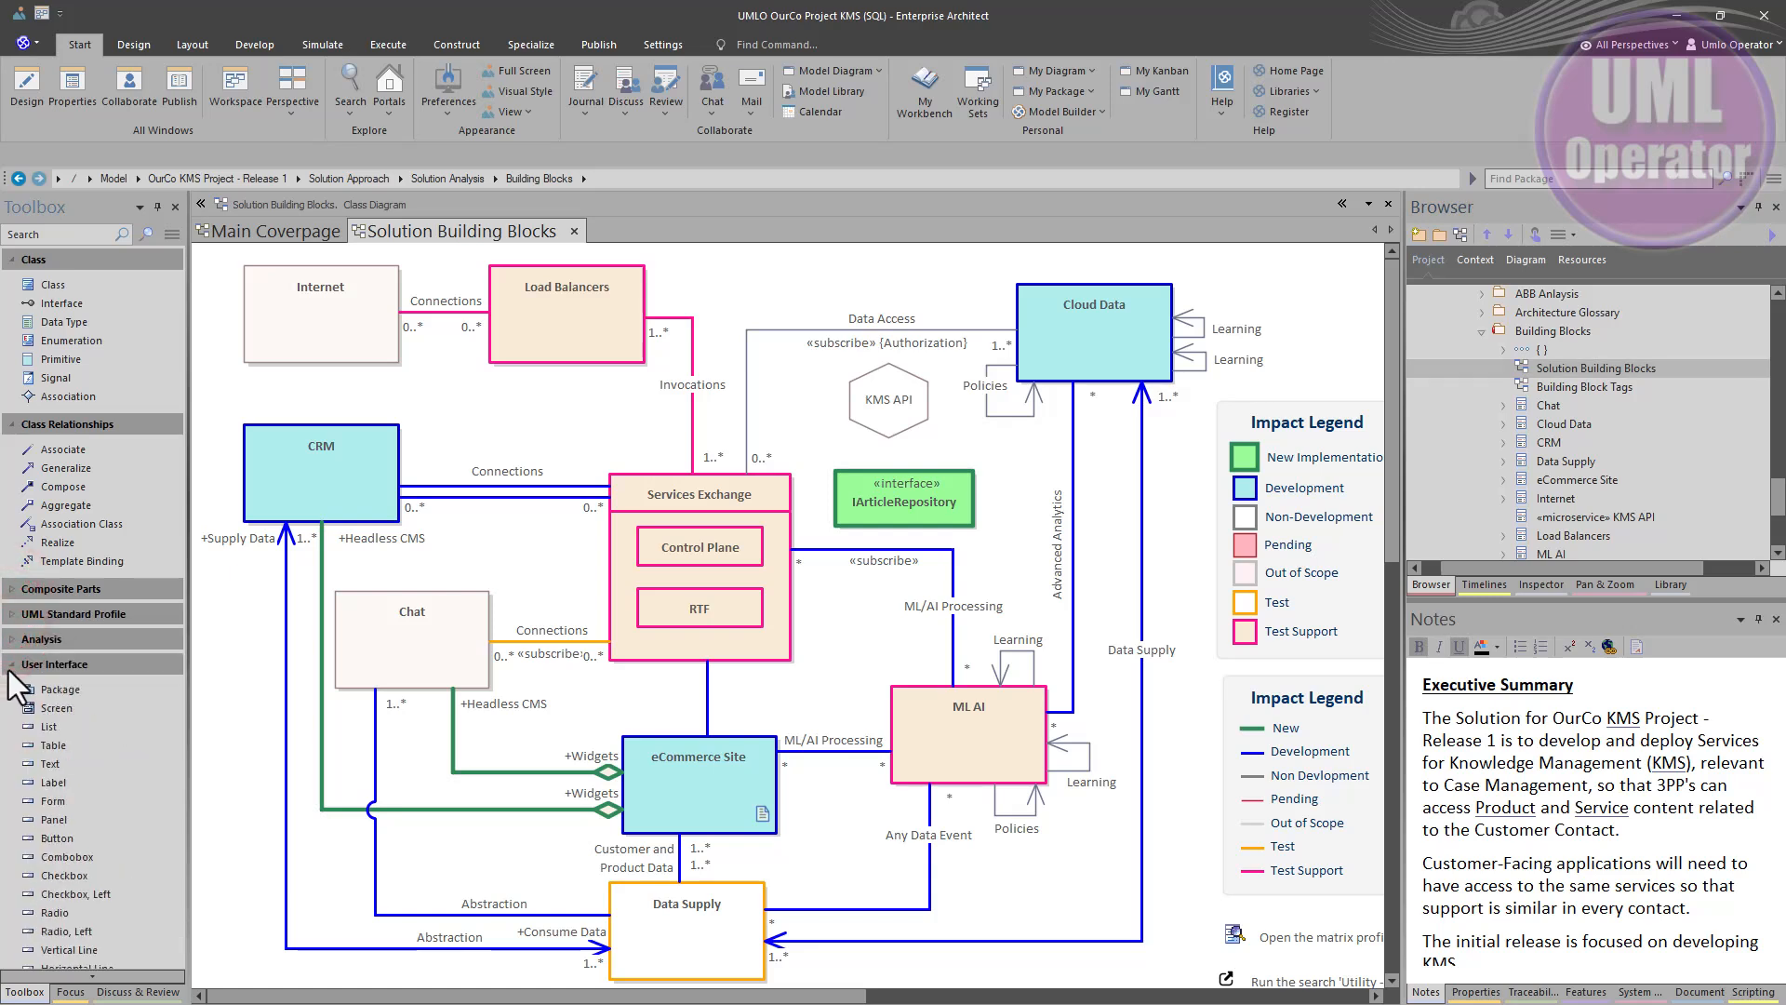
{"action": "left_click", "coordinate": [9, 667]}
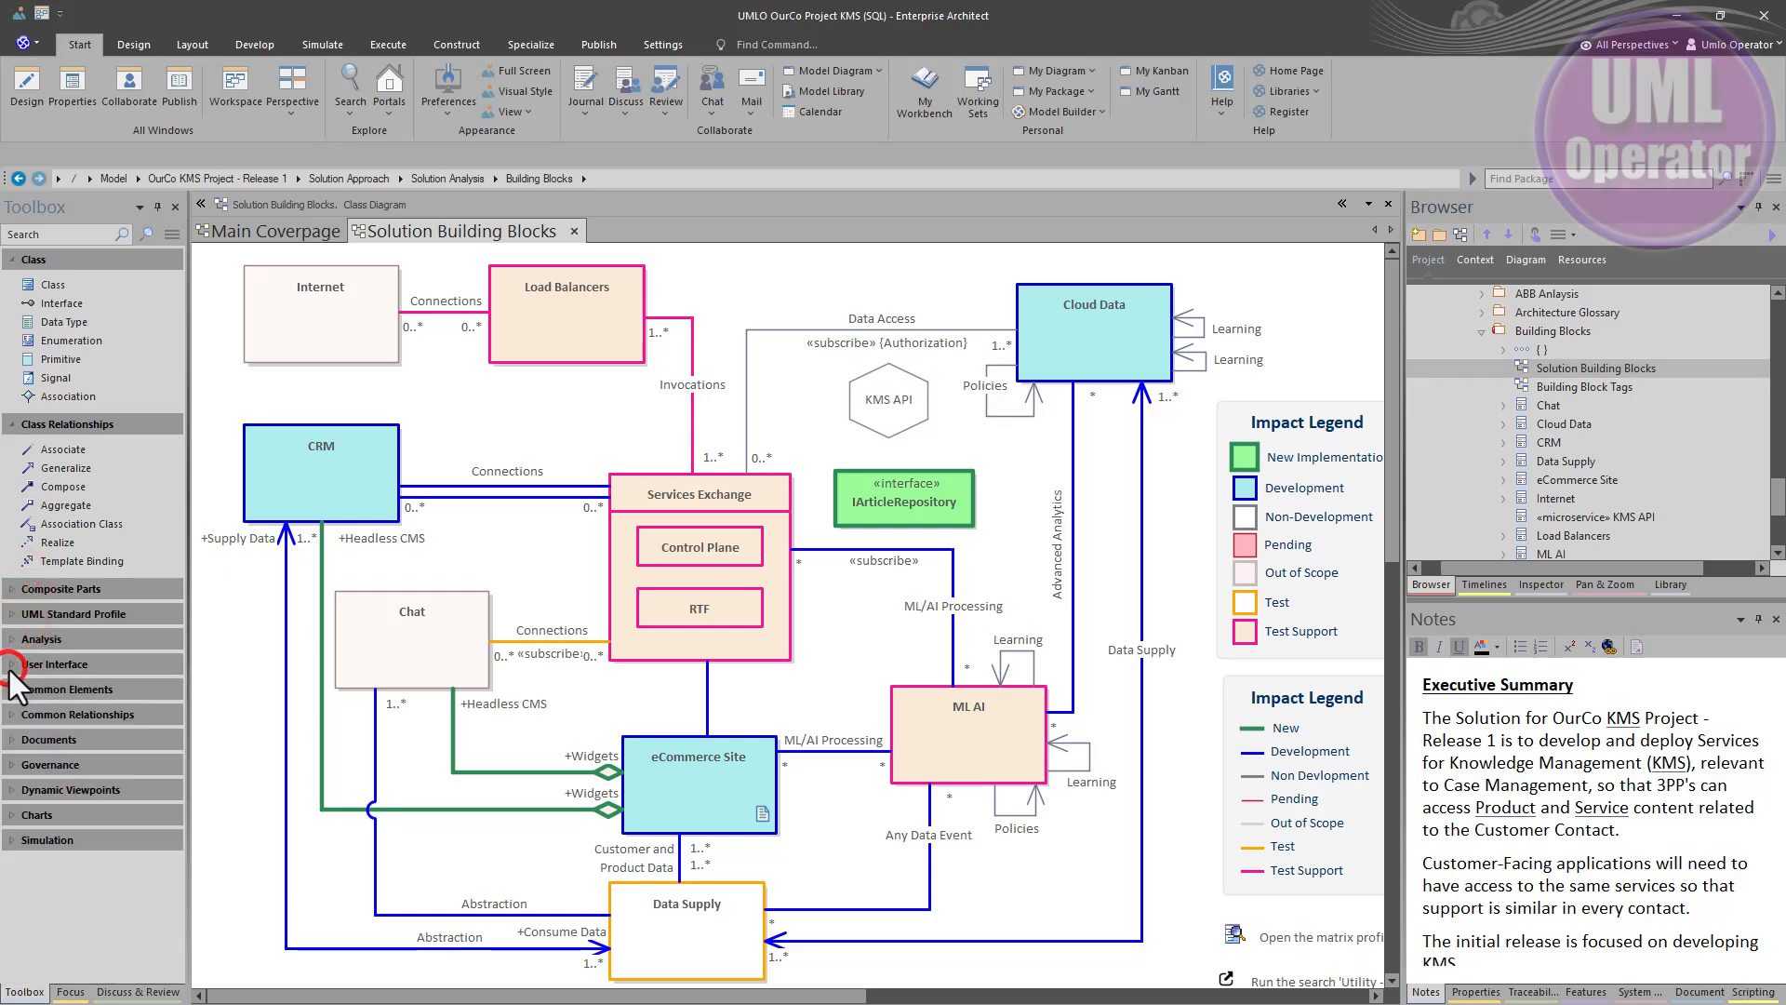
{"action": "left_click", "coordinate": [10, 765]}
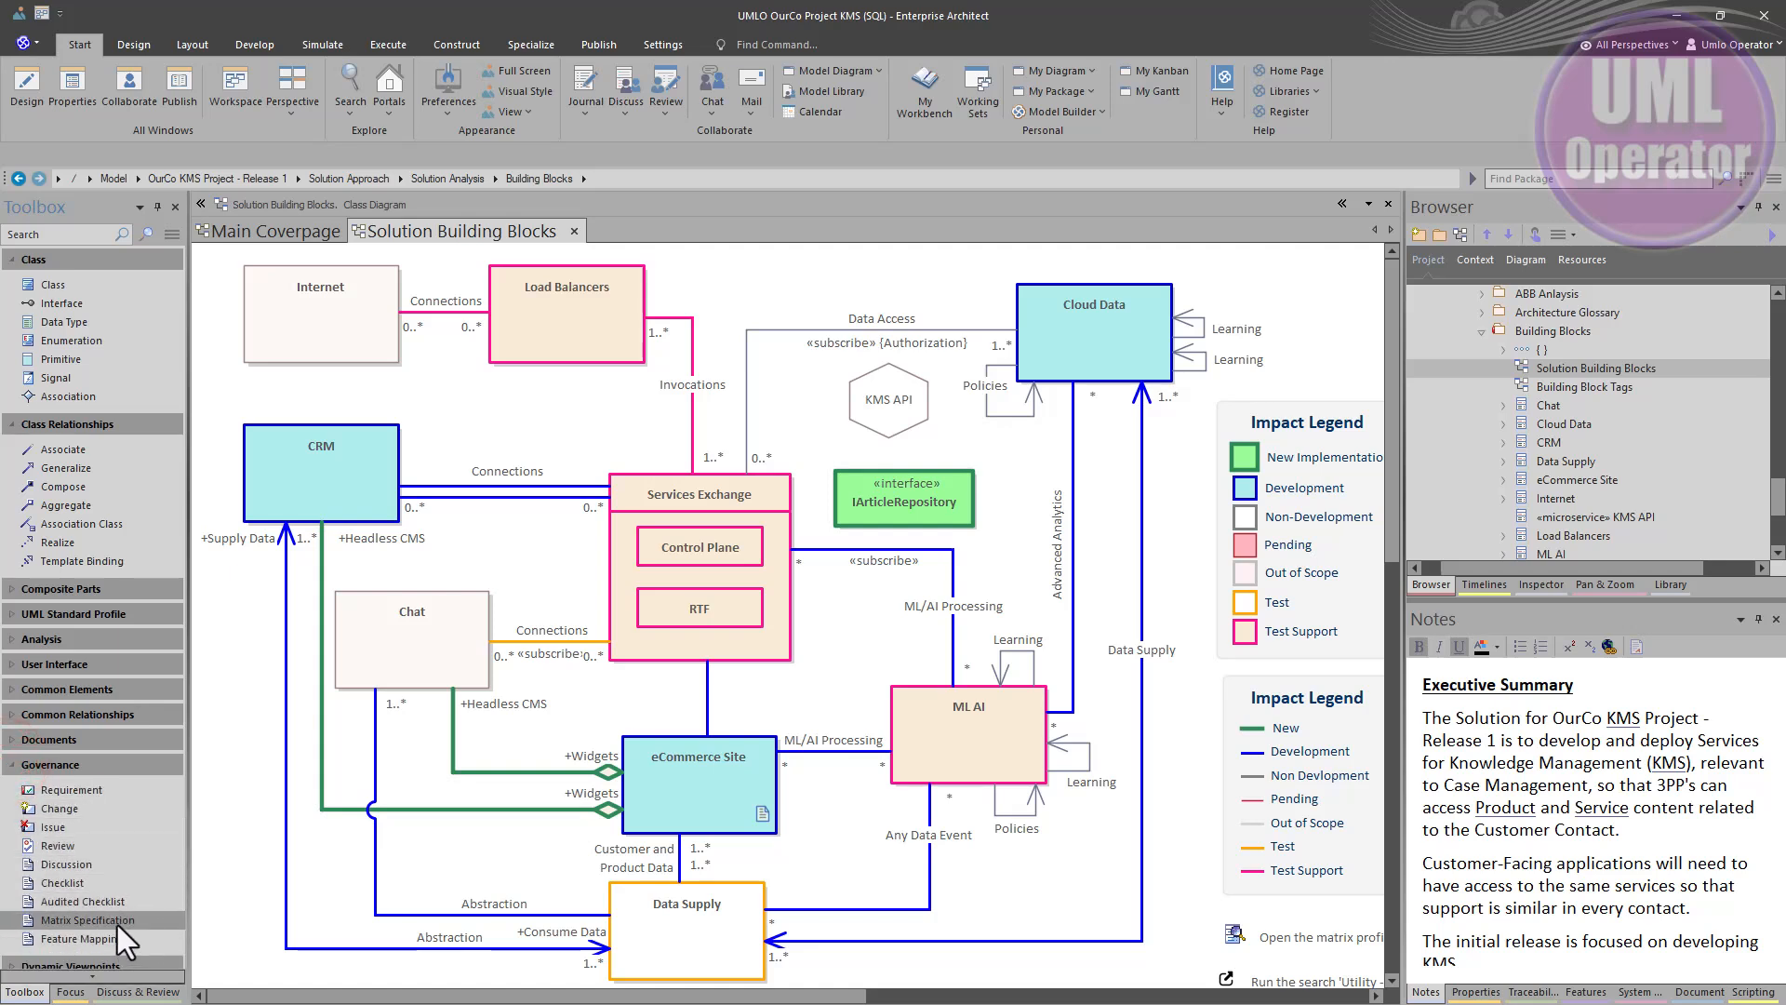
{"action": "left_click_drag", "start_coordinate": [117, 925], "coordinate": [423, 389]}
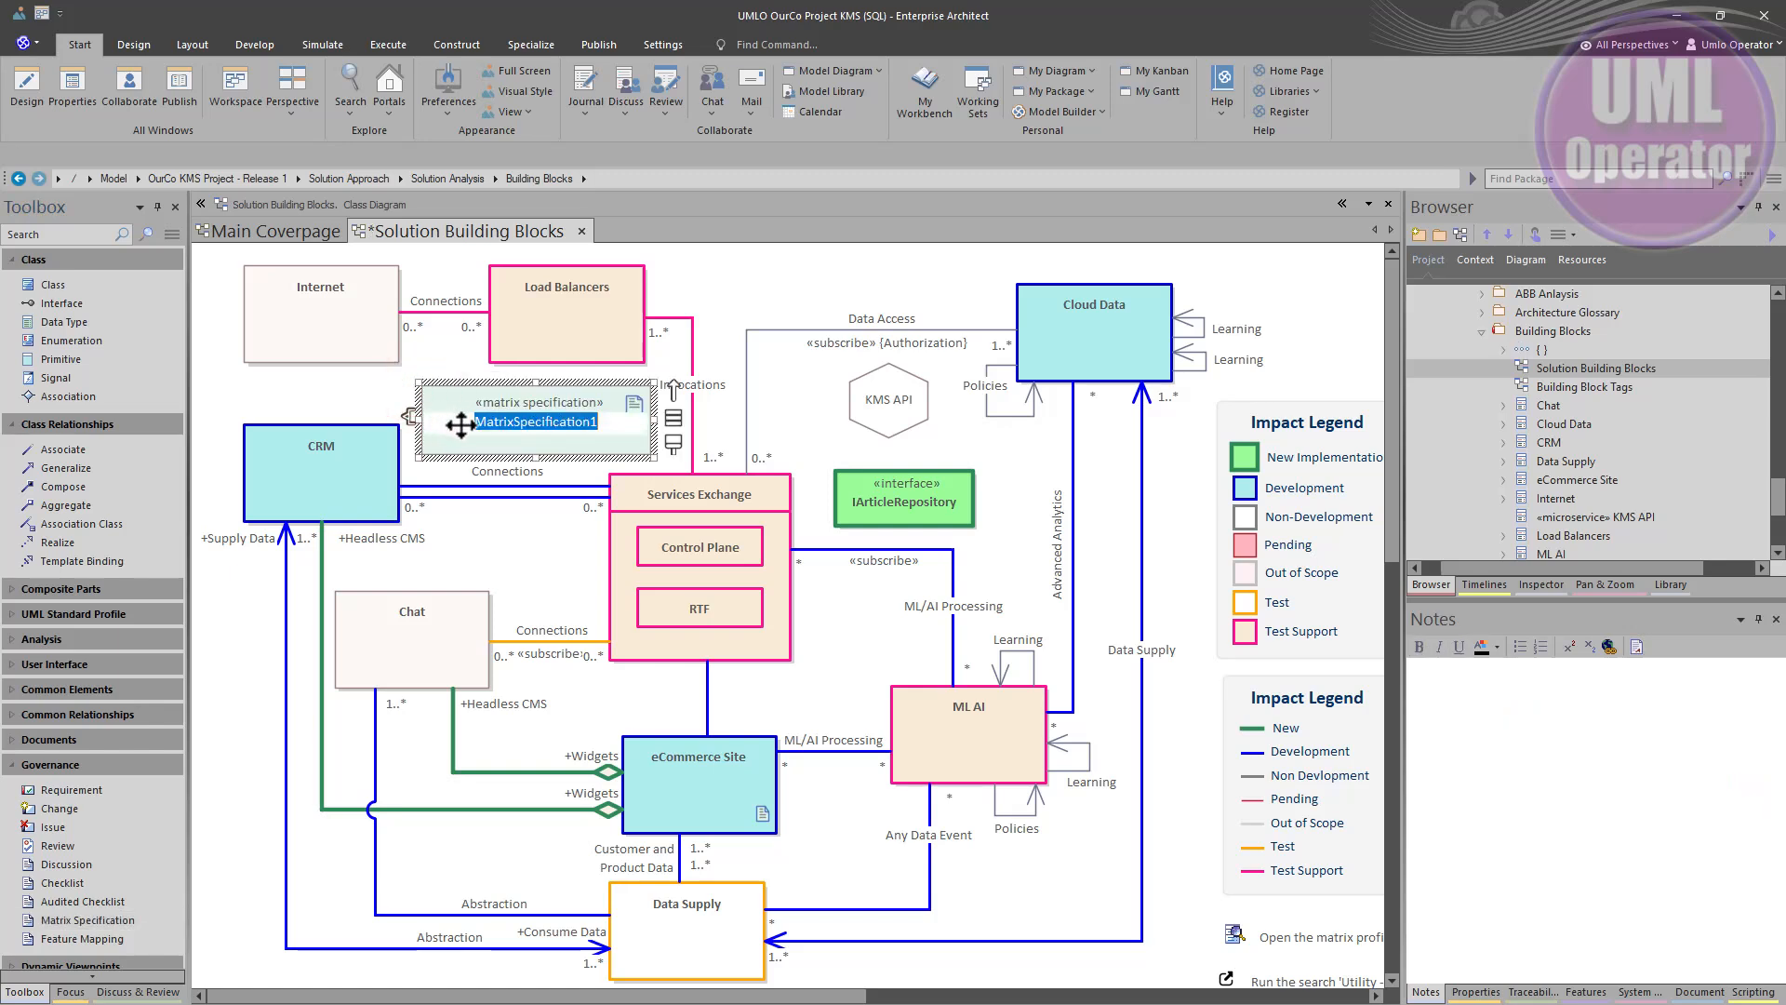
Name the new matrix specification "Solution Analysis for Requirements"
{"action": "type", "text": "Solution Analysis"}
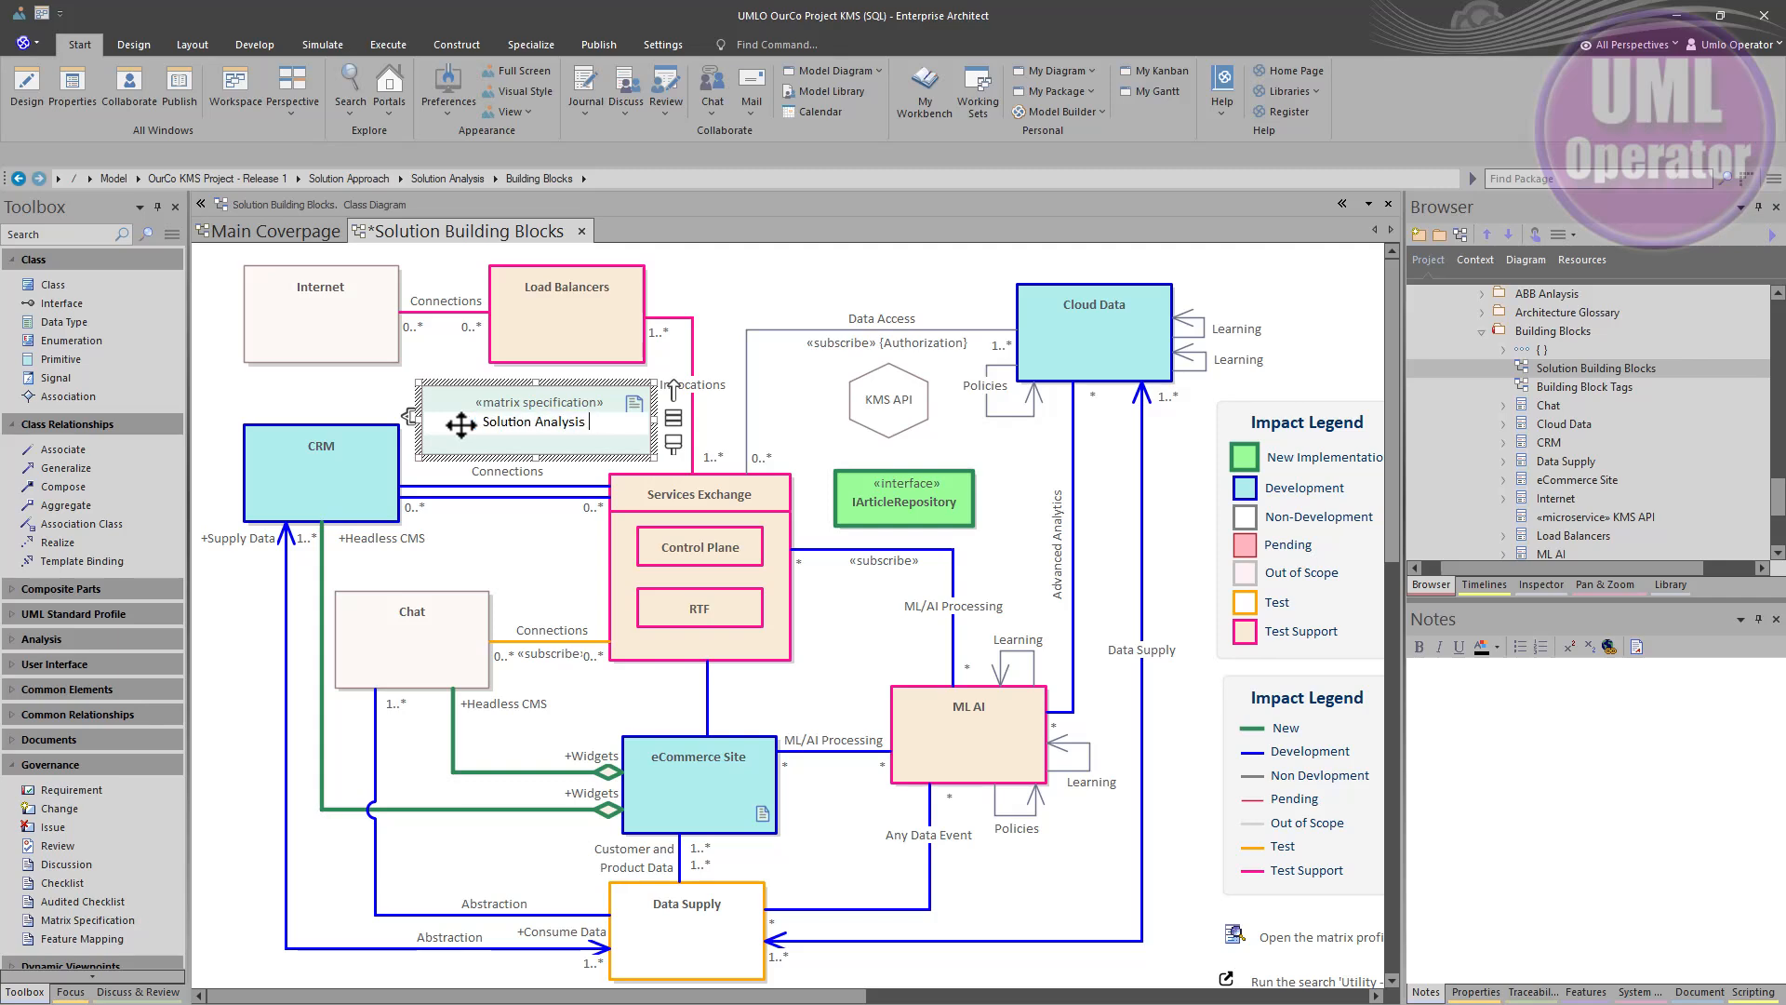
{"action": "type", "text": "for Requirements"}
{"action": "key", "text": "Return"}
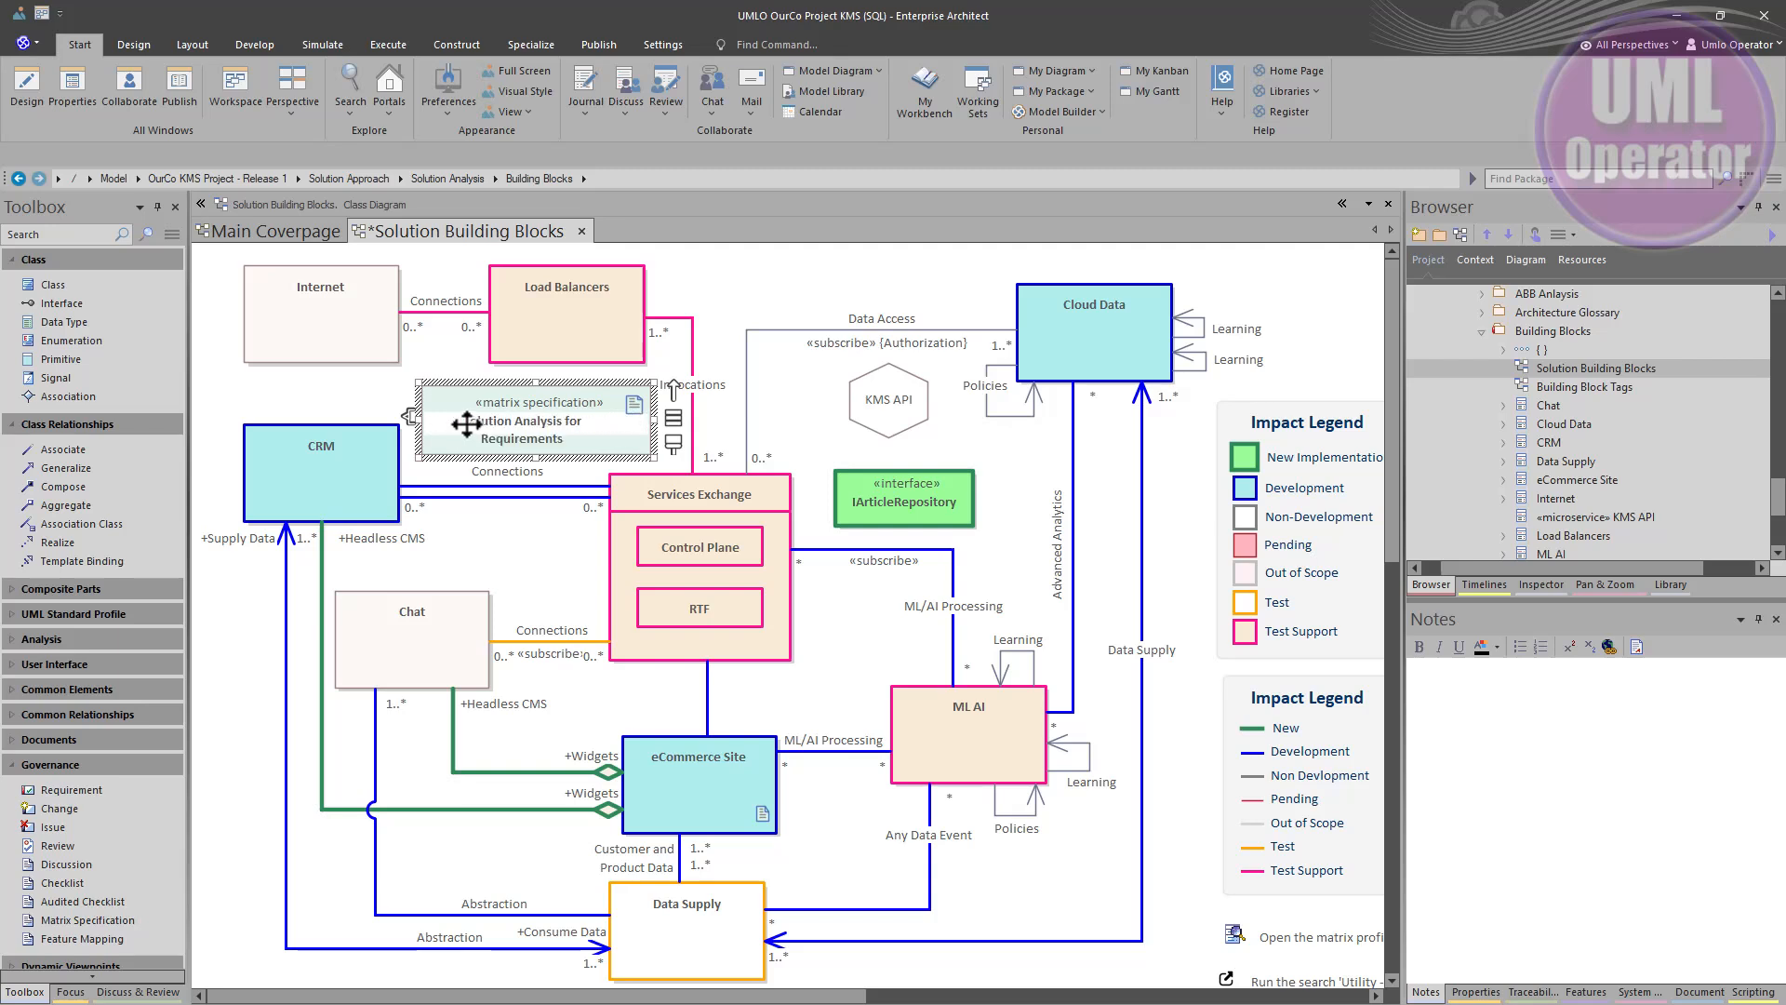
{"action": "left_click", "coordinate": [379, 398]}
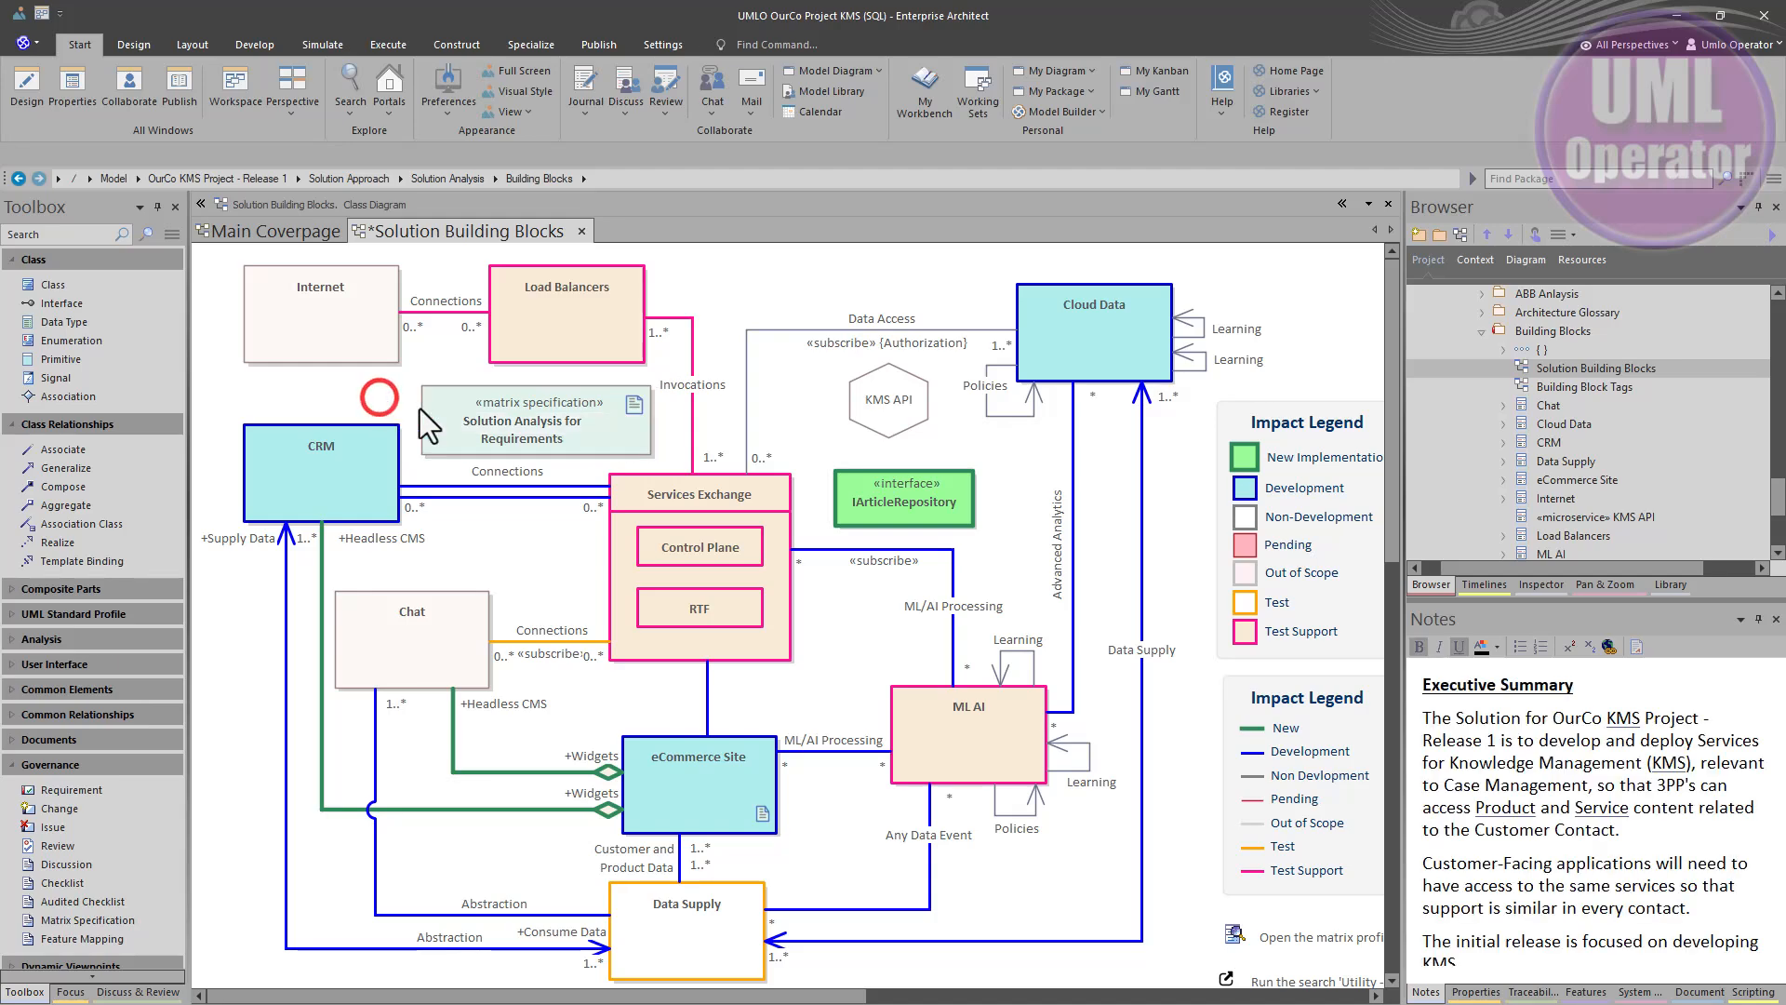
Open the Solution Analysis for Requirements specification and set its source package to Business Requirements under Parent Functional Requirements
{"action": "double_click", "coordinate": [564, 411]}
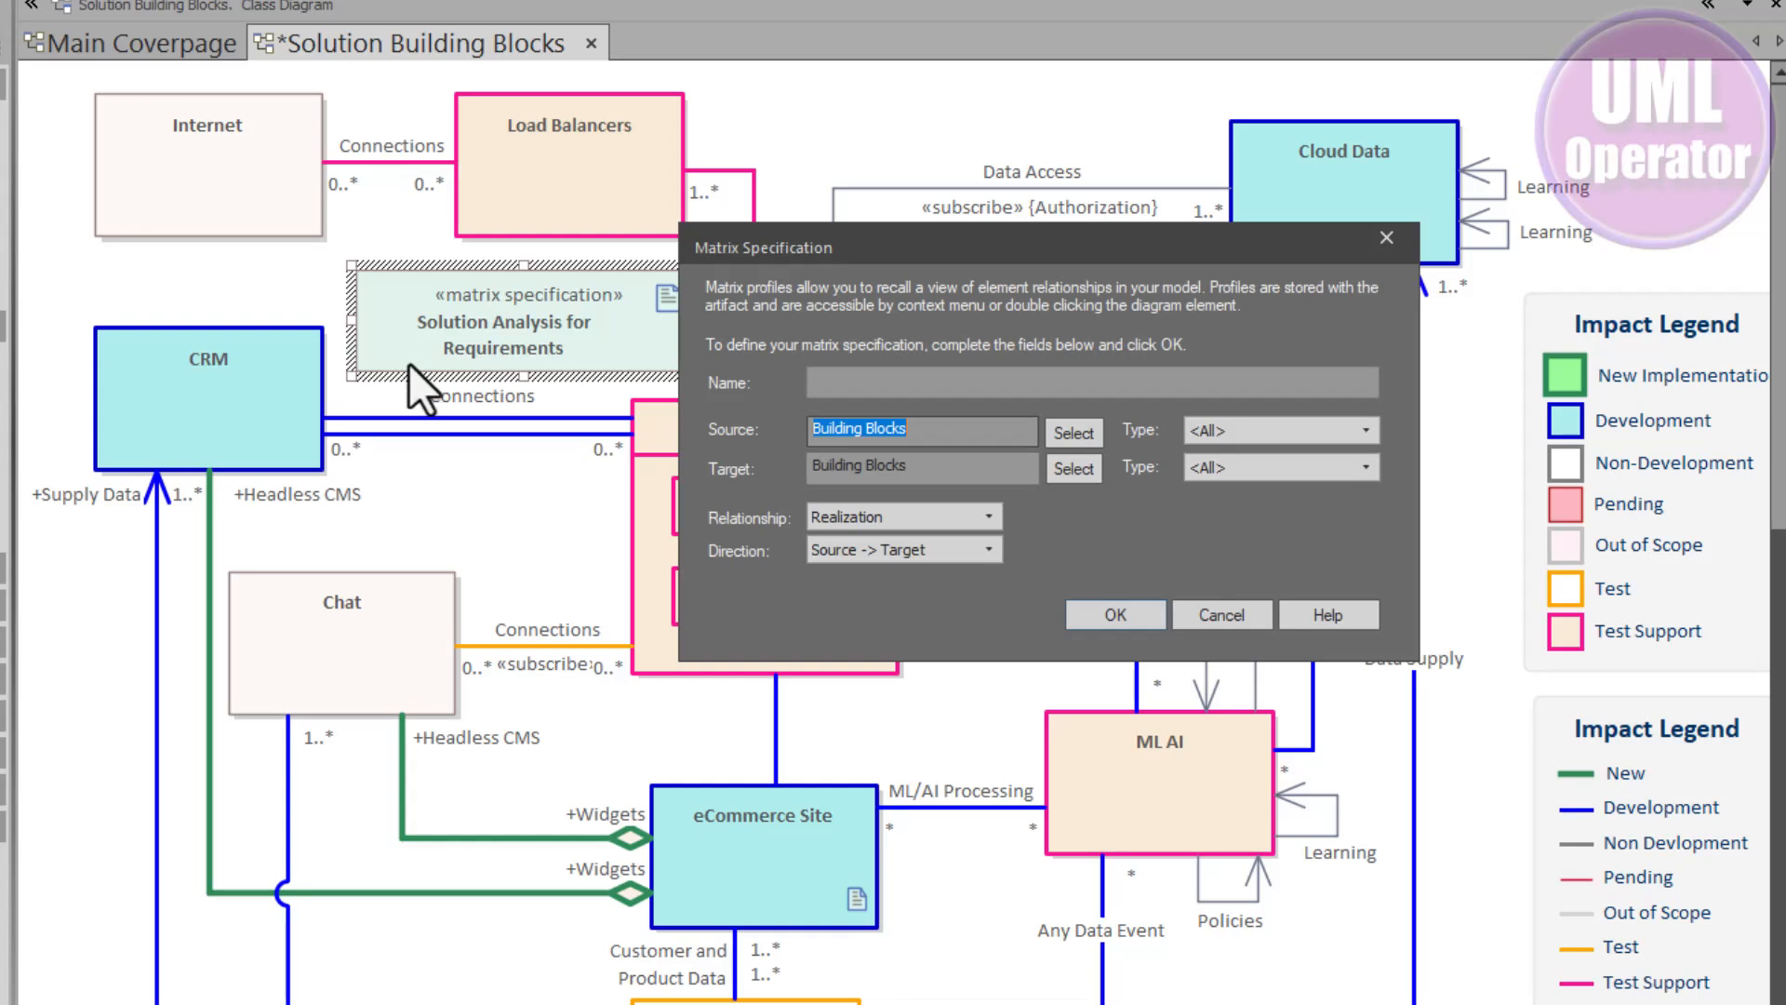
{"action": "left_click", "coordinate": [1070, 431]}
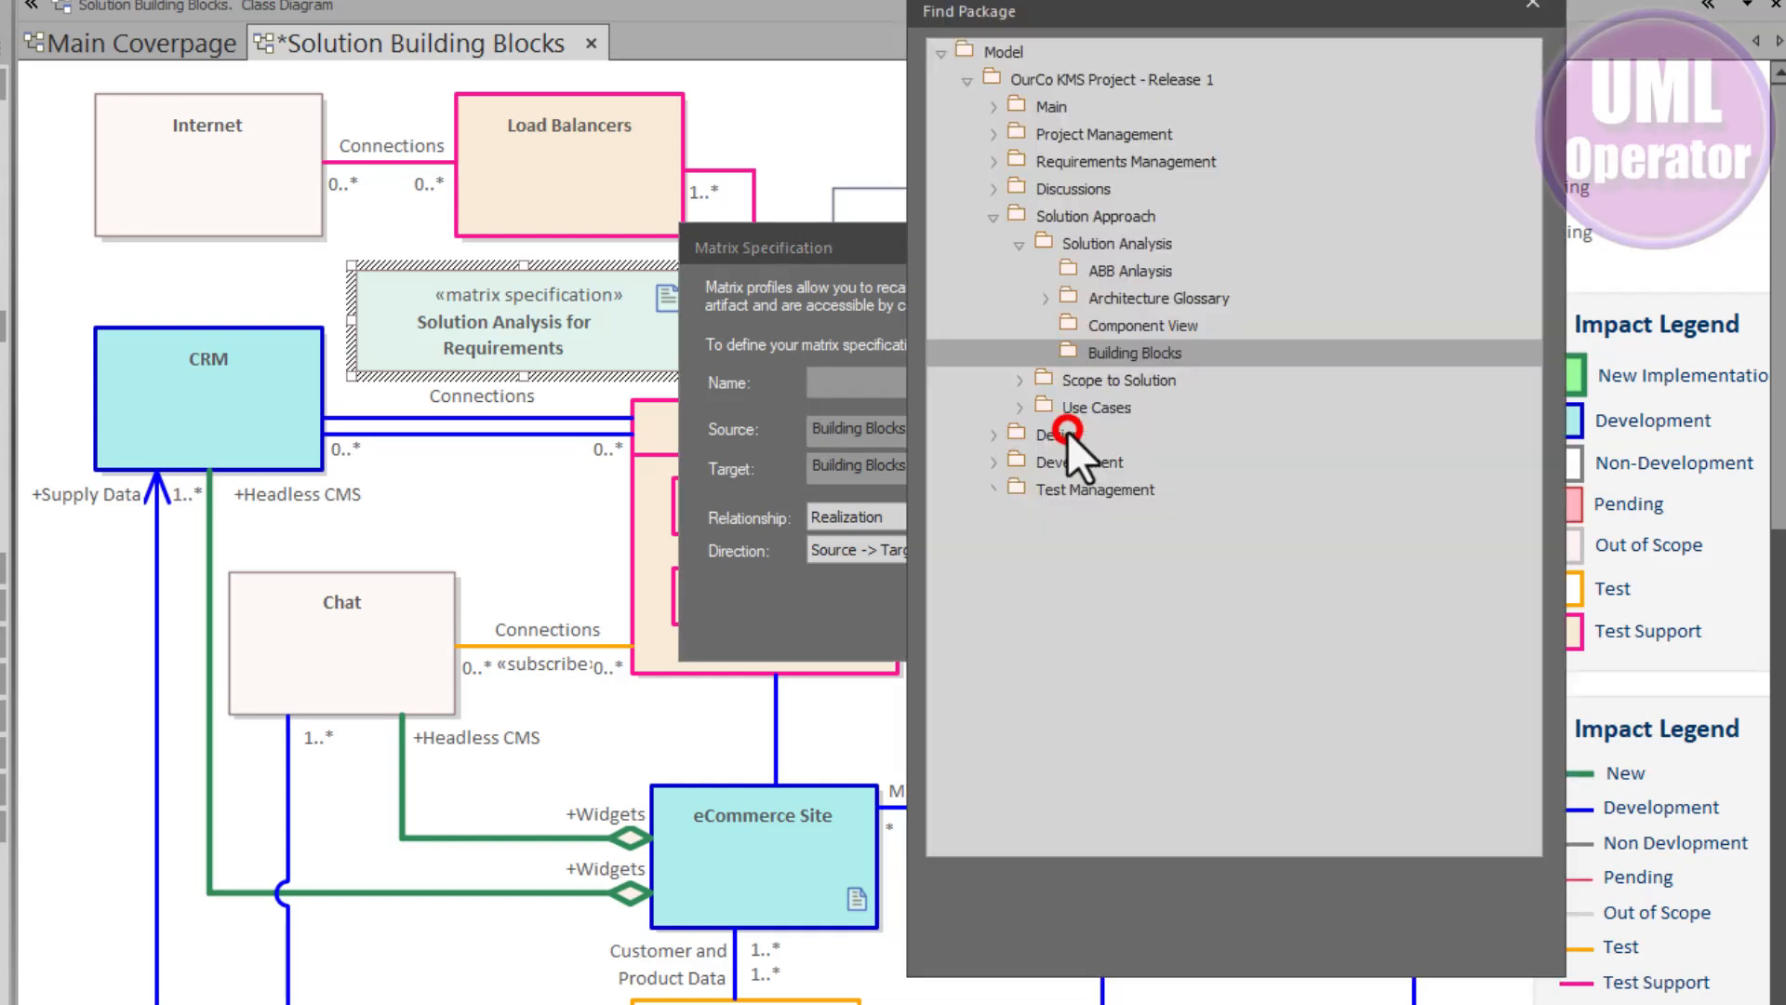
{"action": "left_click", "coordinate": [988, 158]}
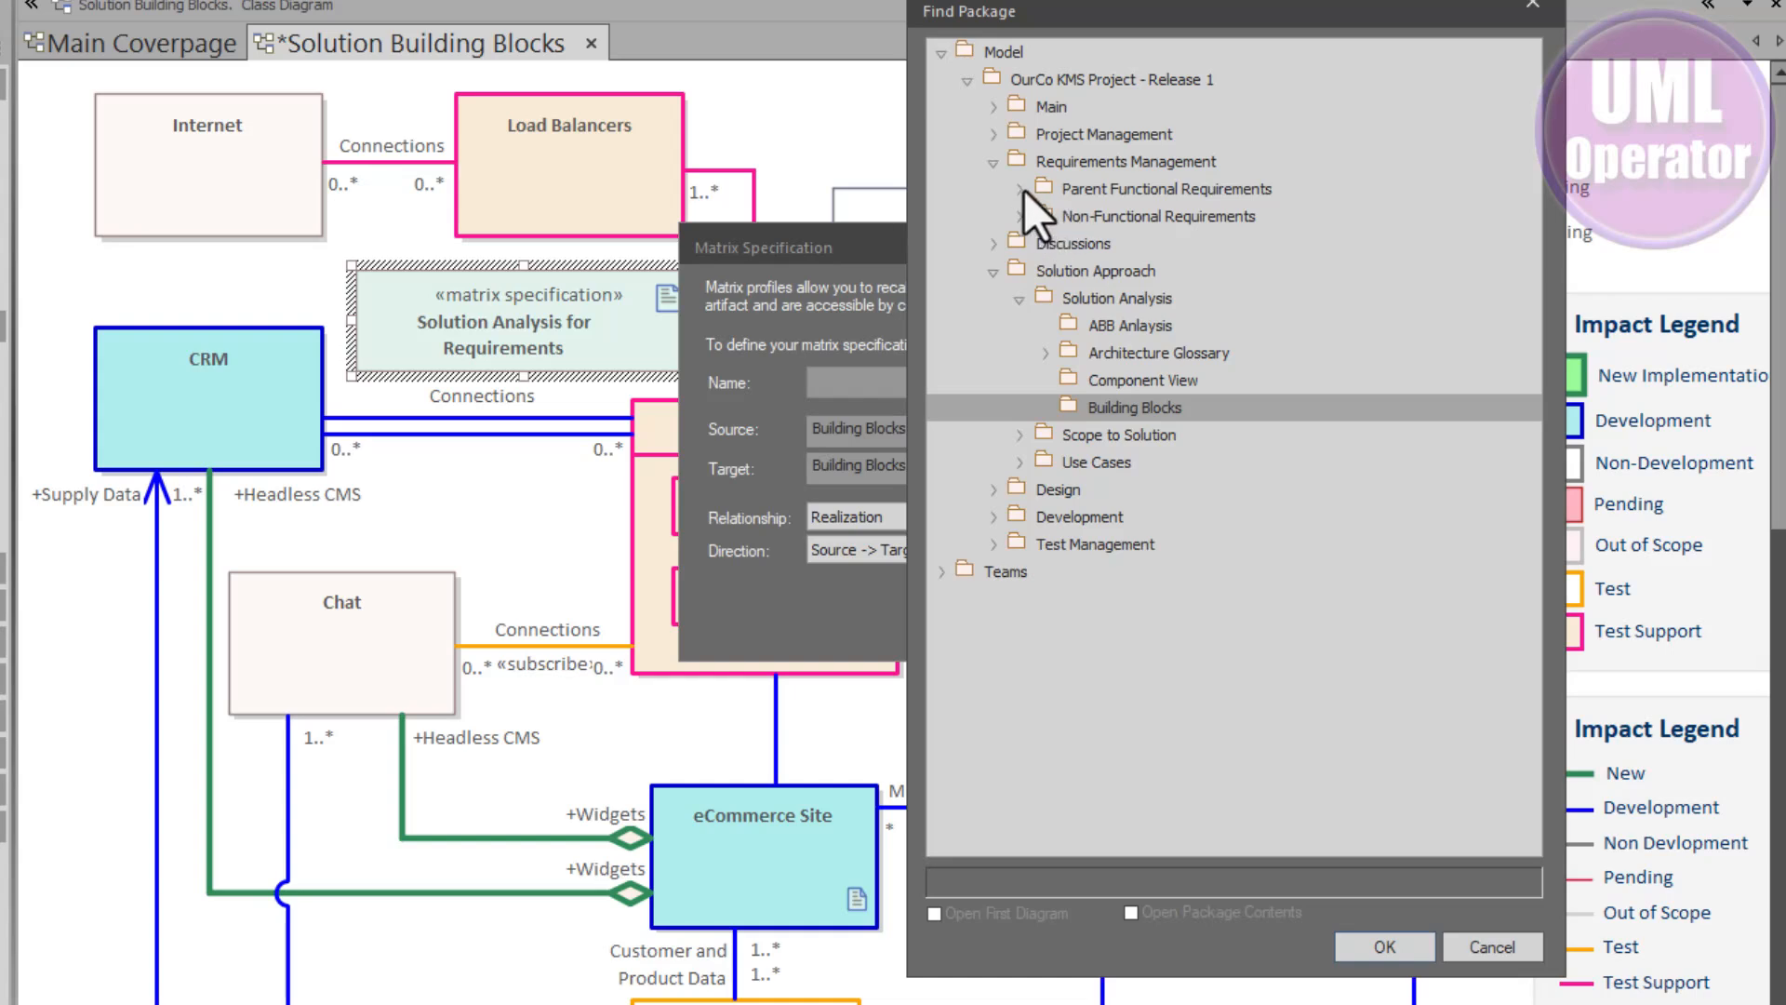
{"action": "left_click", "coordinate": [1022, 190]}
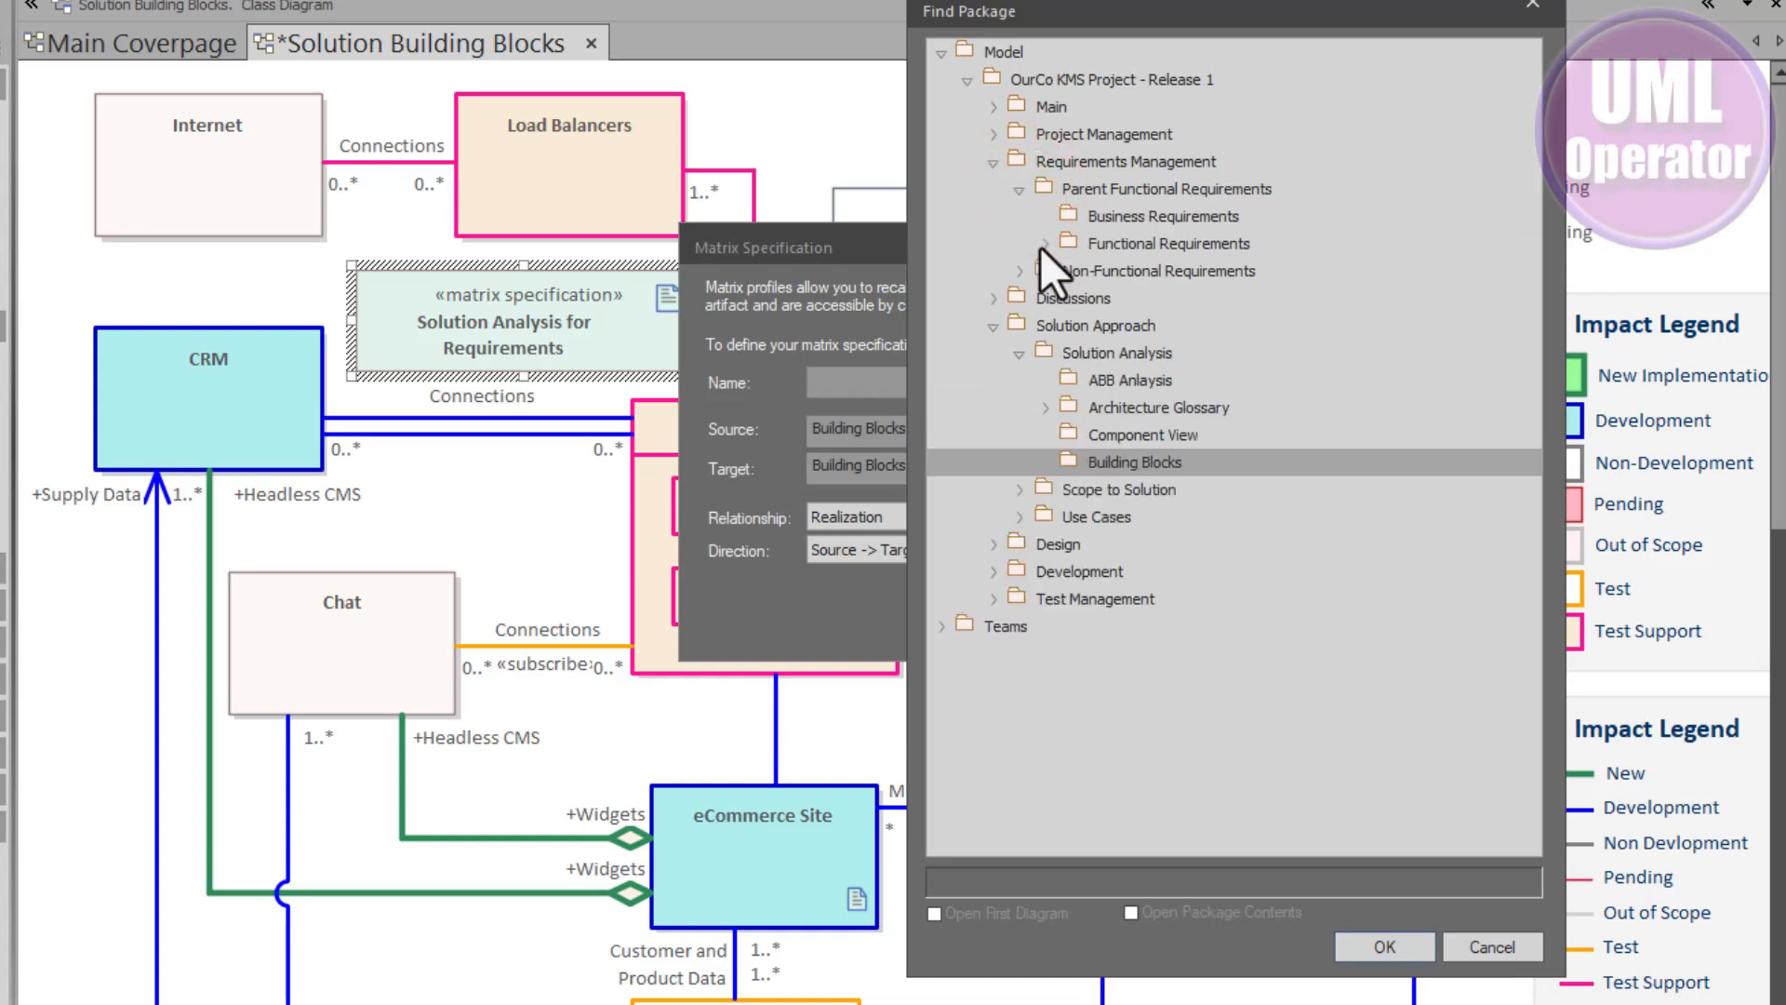
{"action": "left_click", "coordinate": [1100, 215]}
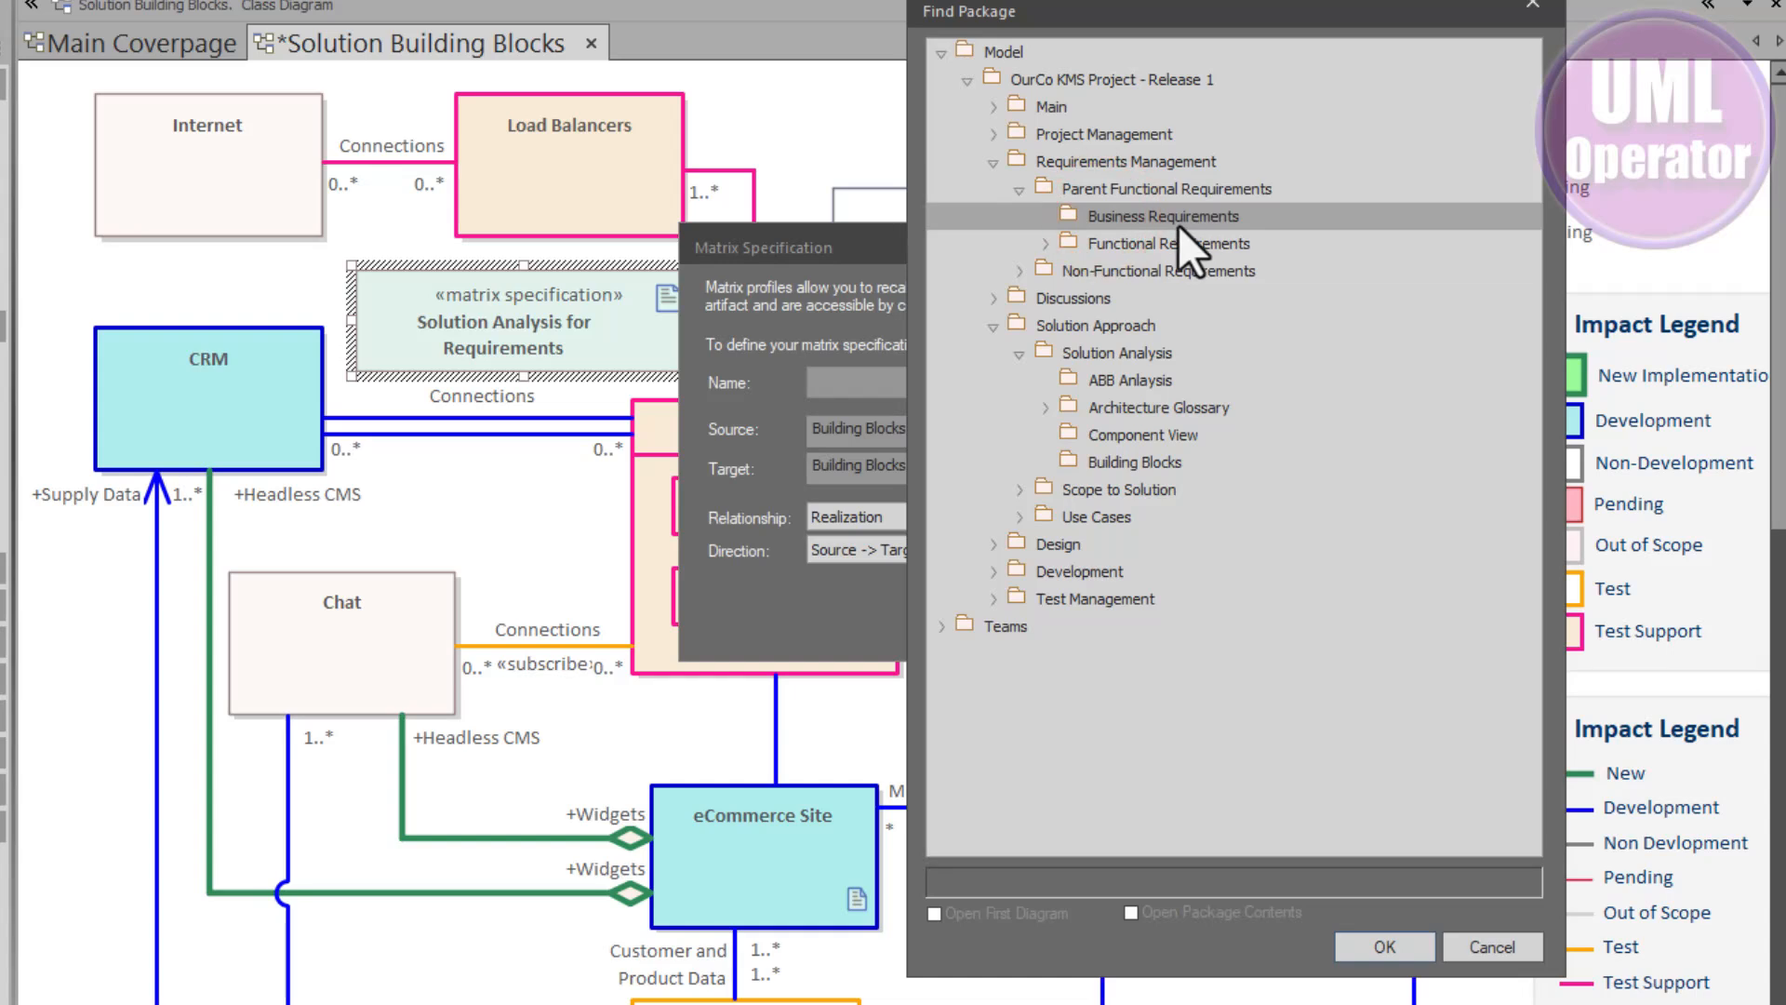
{"action": "left_click", "coordinate": [1349, 942]}
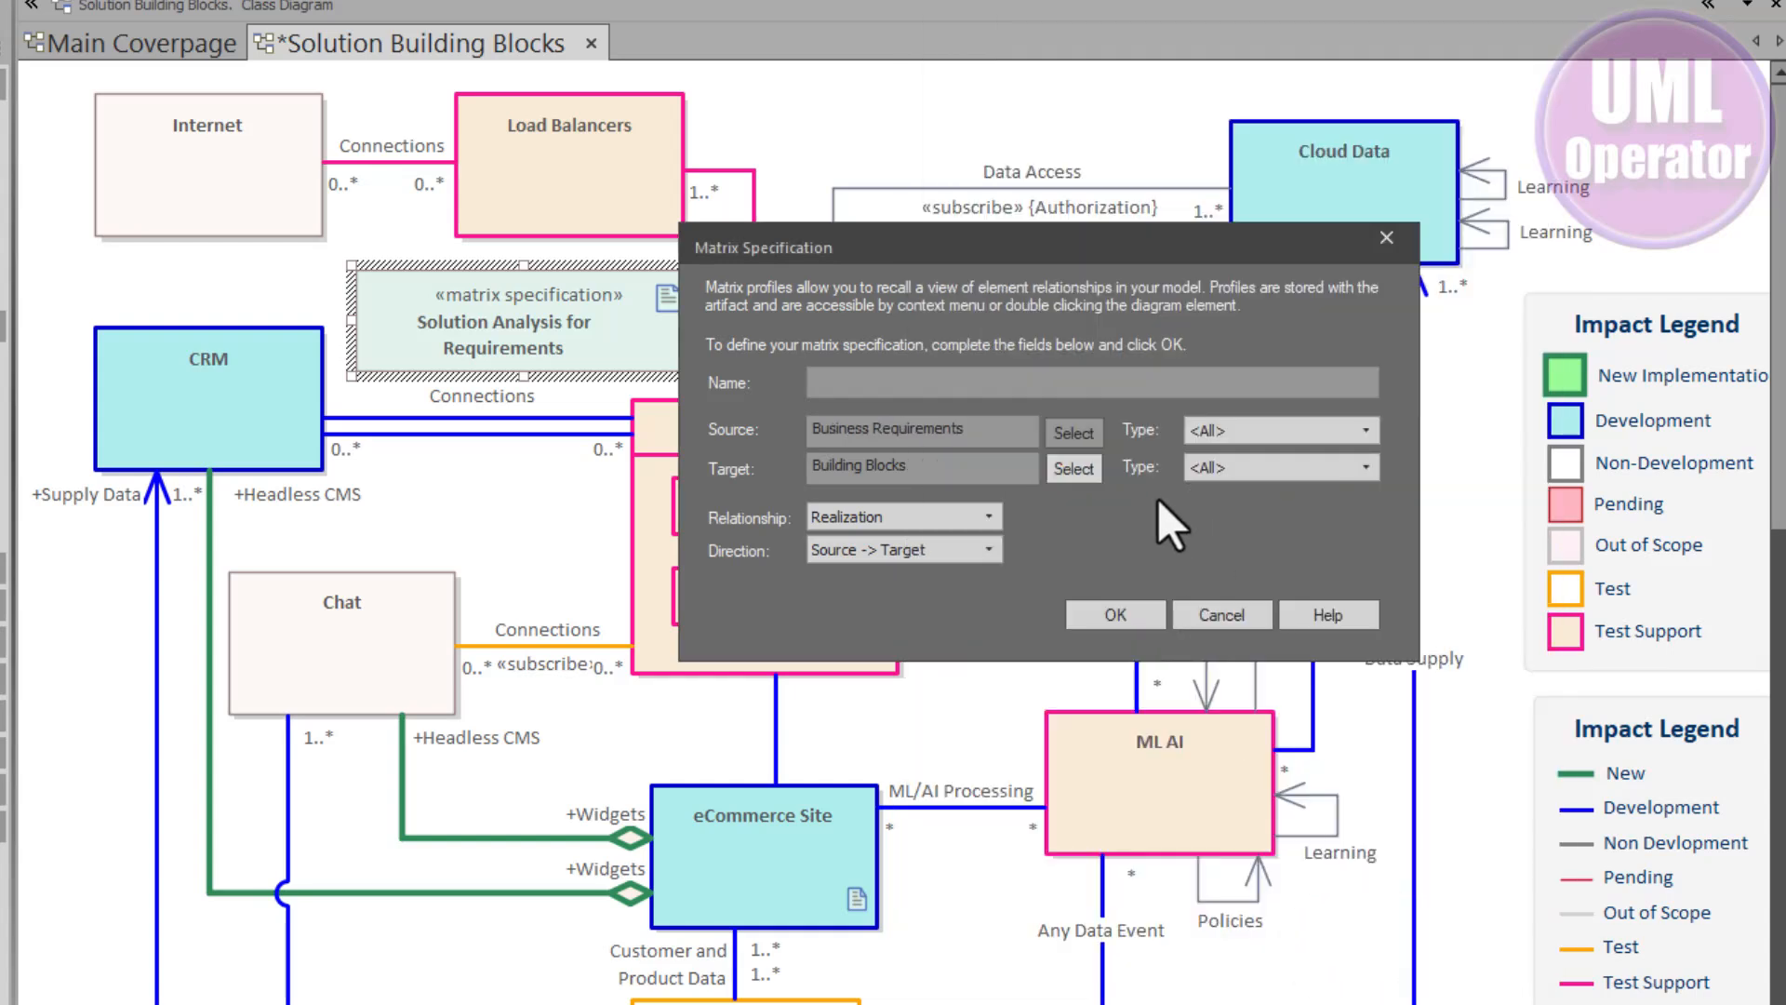
Set the source element type of the matrix specification to Requirement
{"action": "left_click", "coordinate": [1280, 428]}
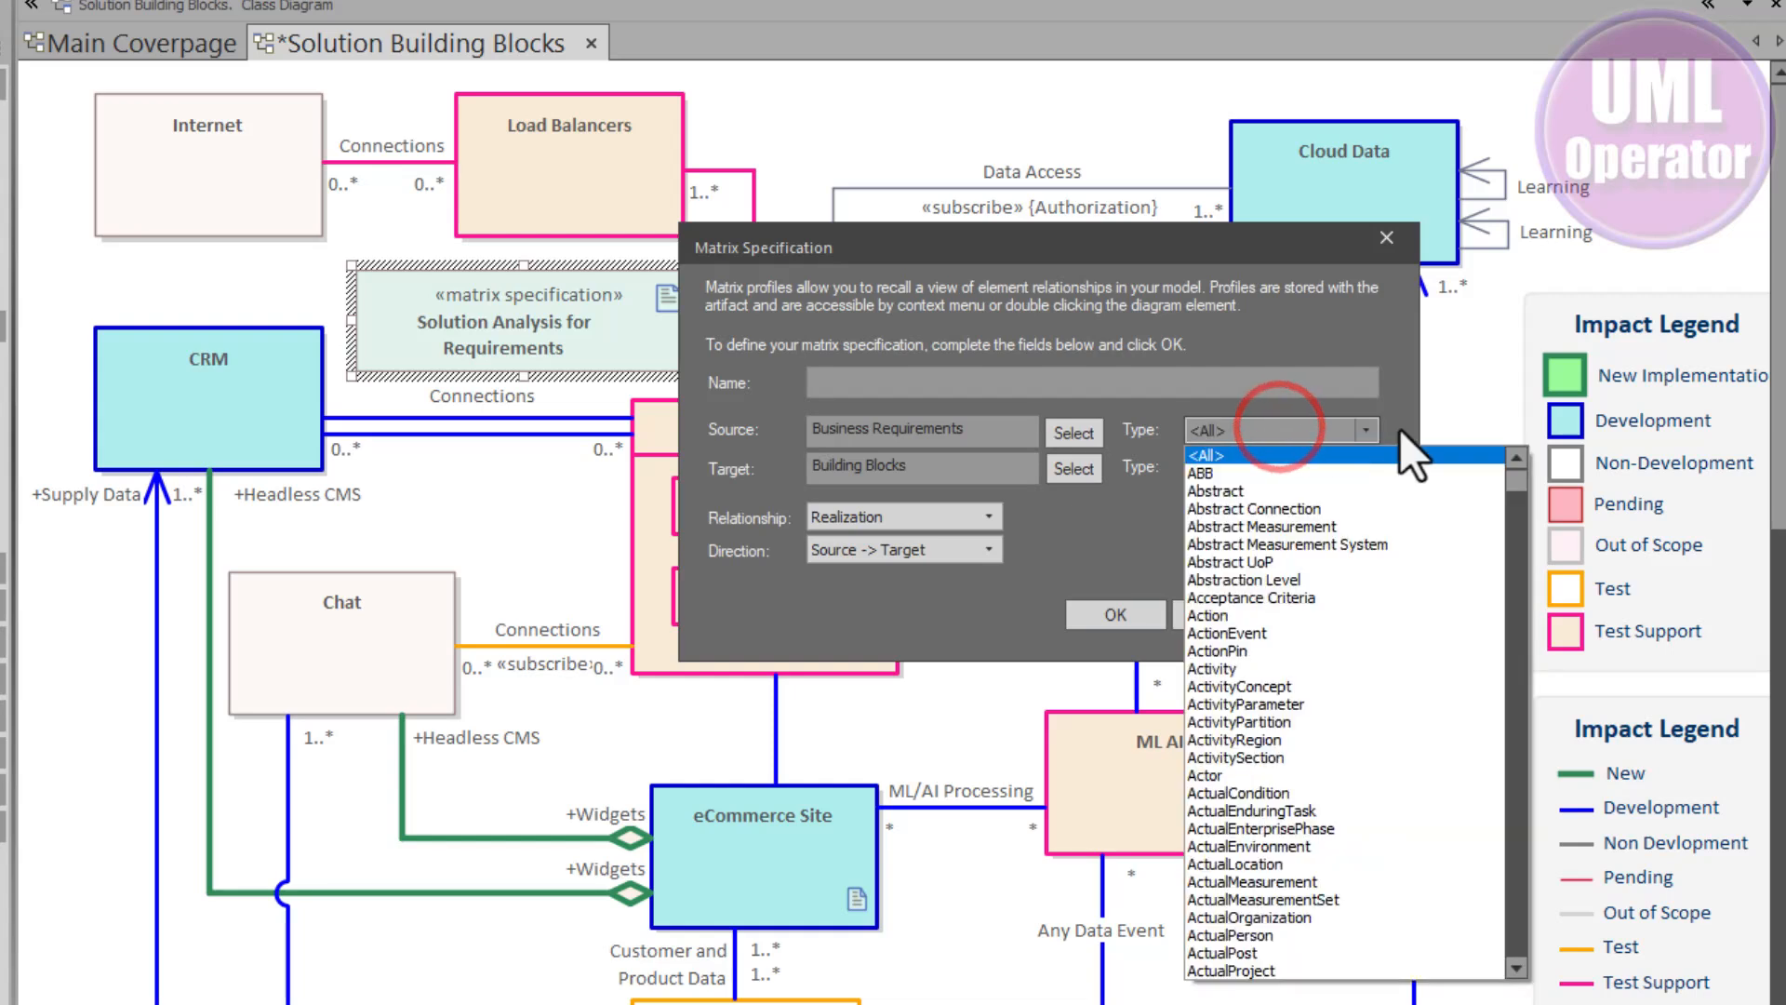
{"action": "scroll", "coordinate": [1288, 702], "scroll_direction": "down", "scroll_amount": 3}
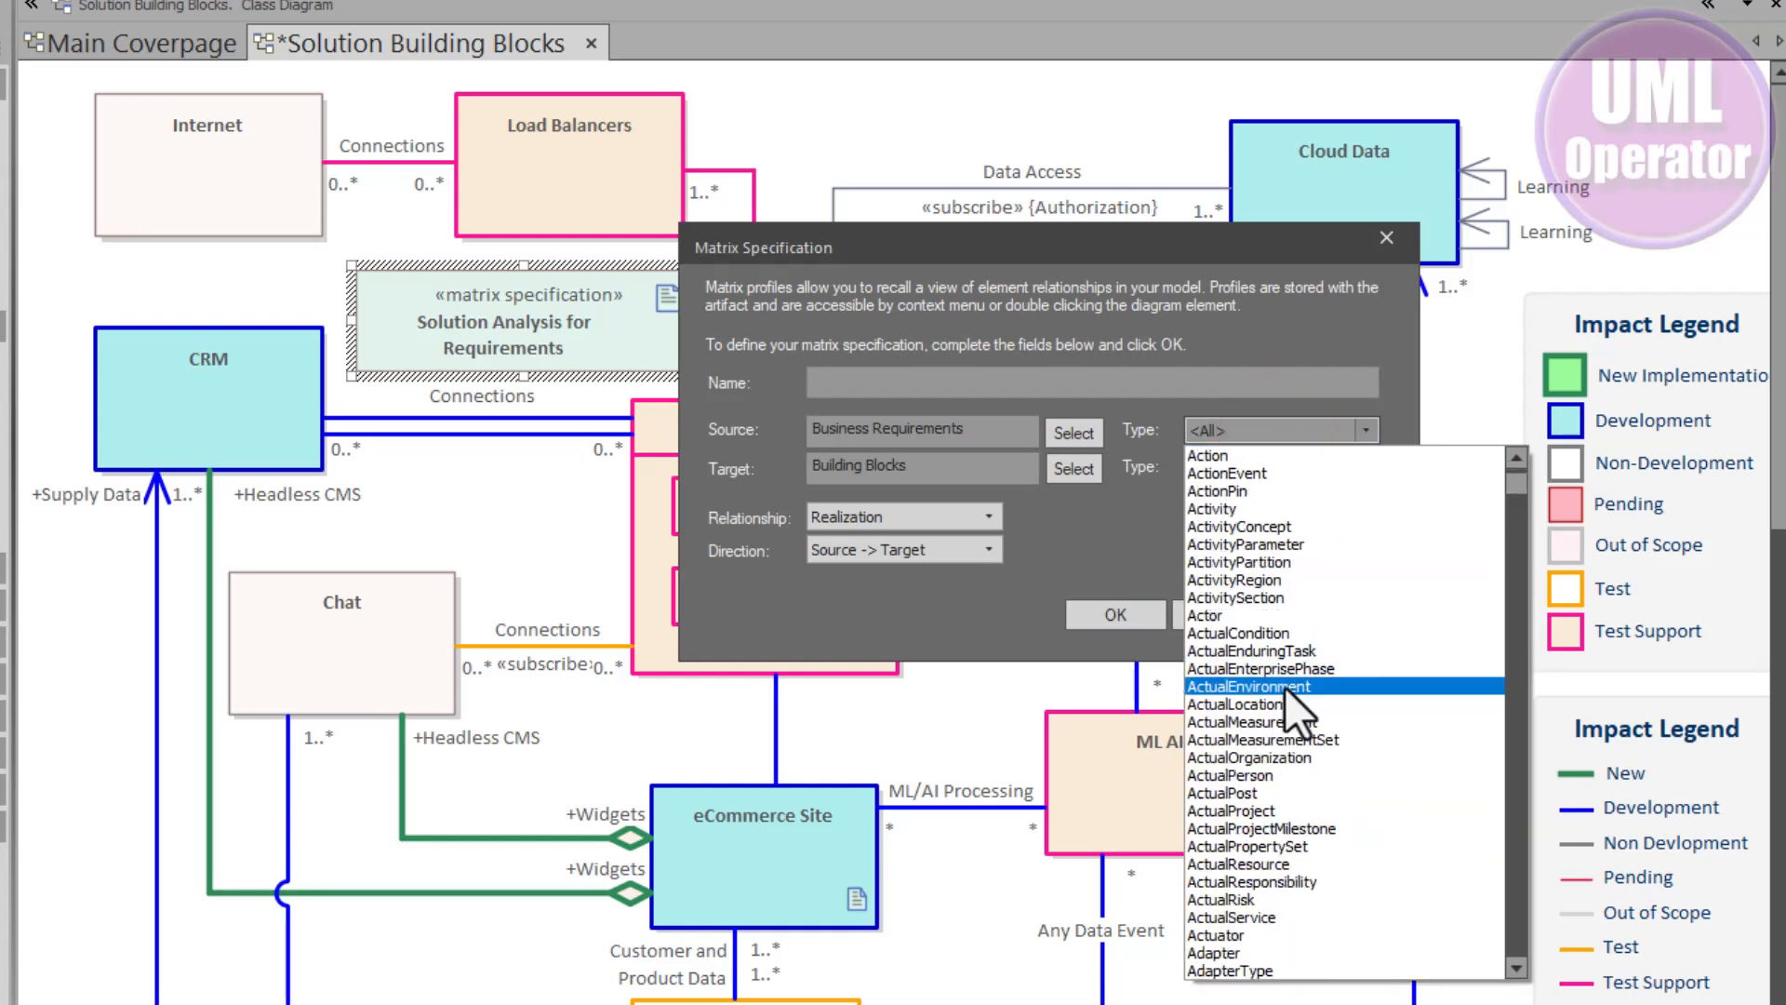
{"action": "key", "text": "r"}
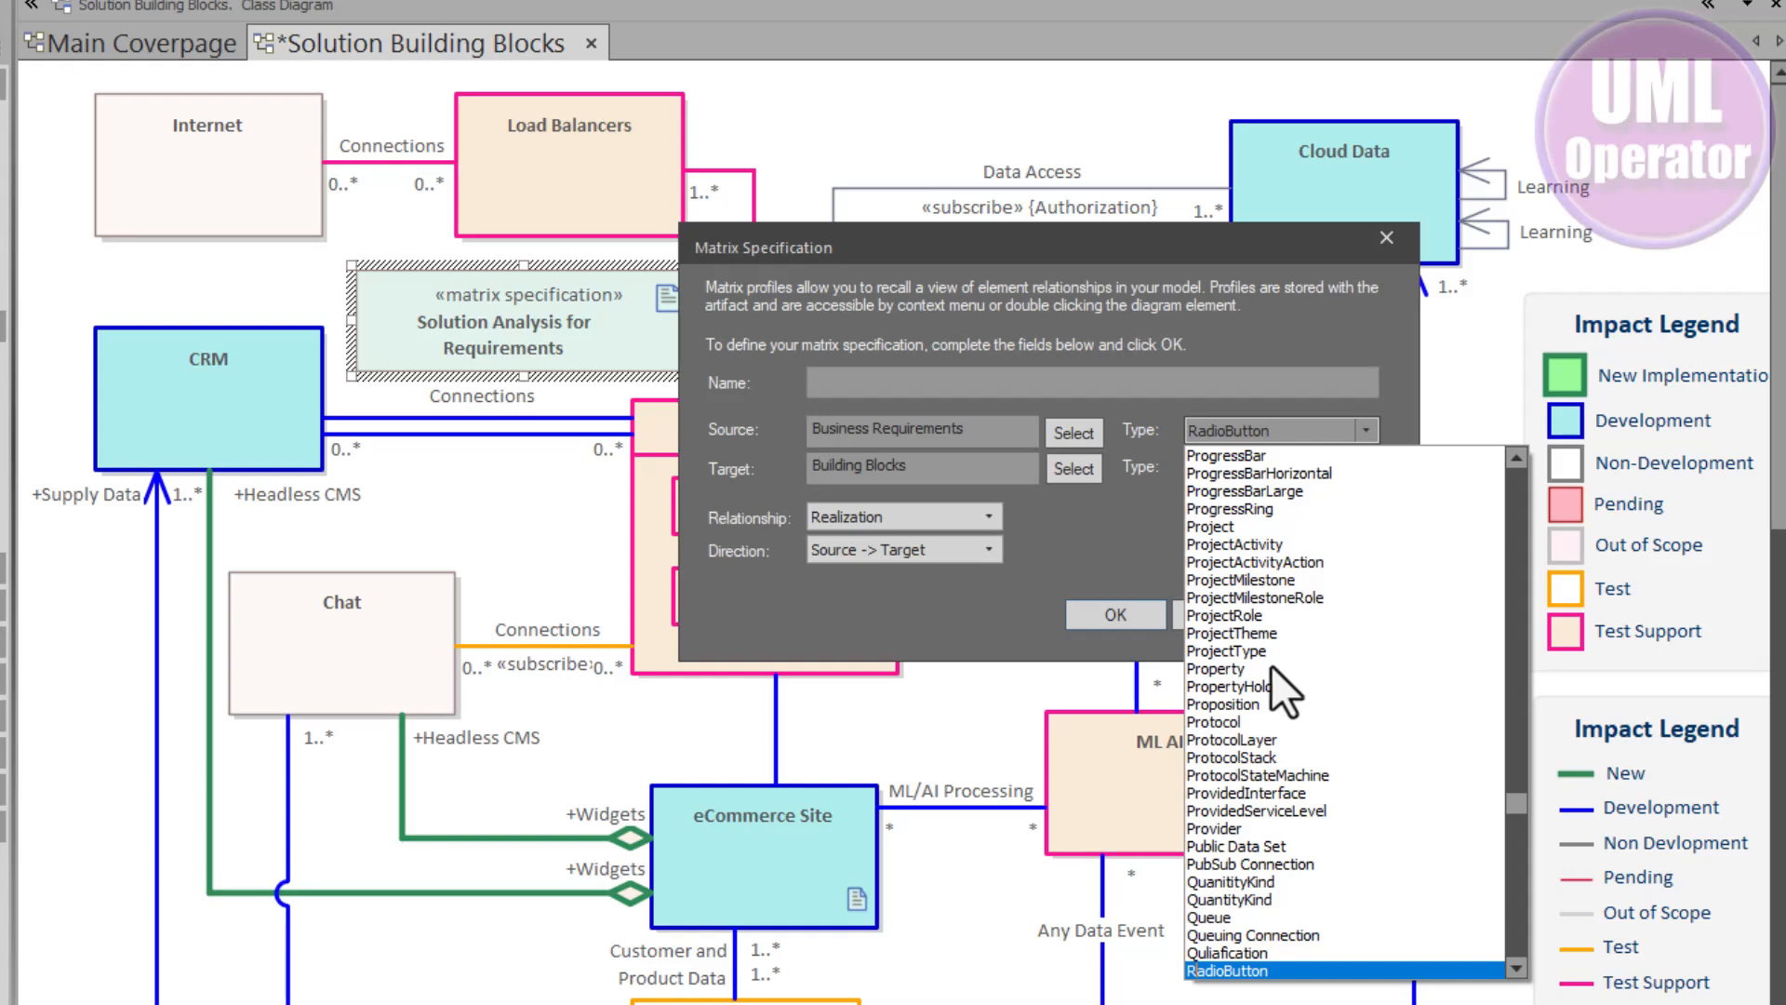
{"action": "scroll", "coordinate": [1297, 818], "scroll_direction": "down", "scroll_amount": 4}
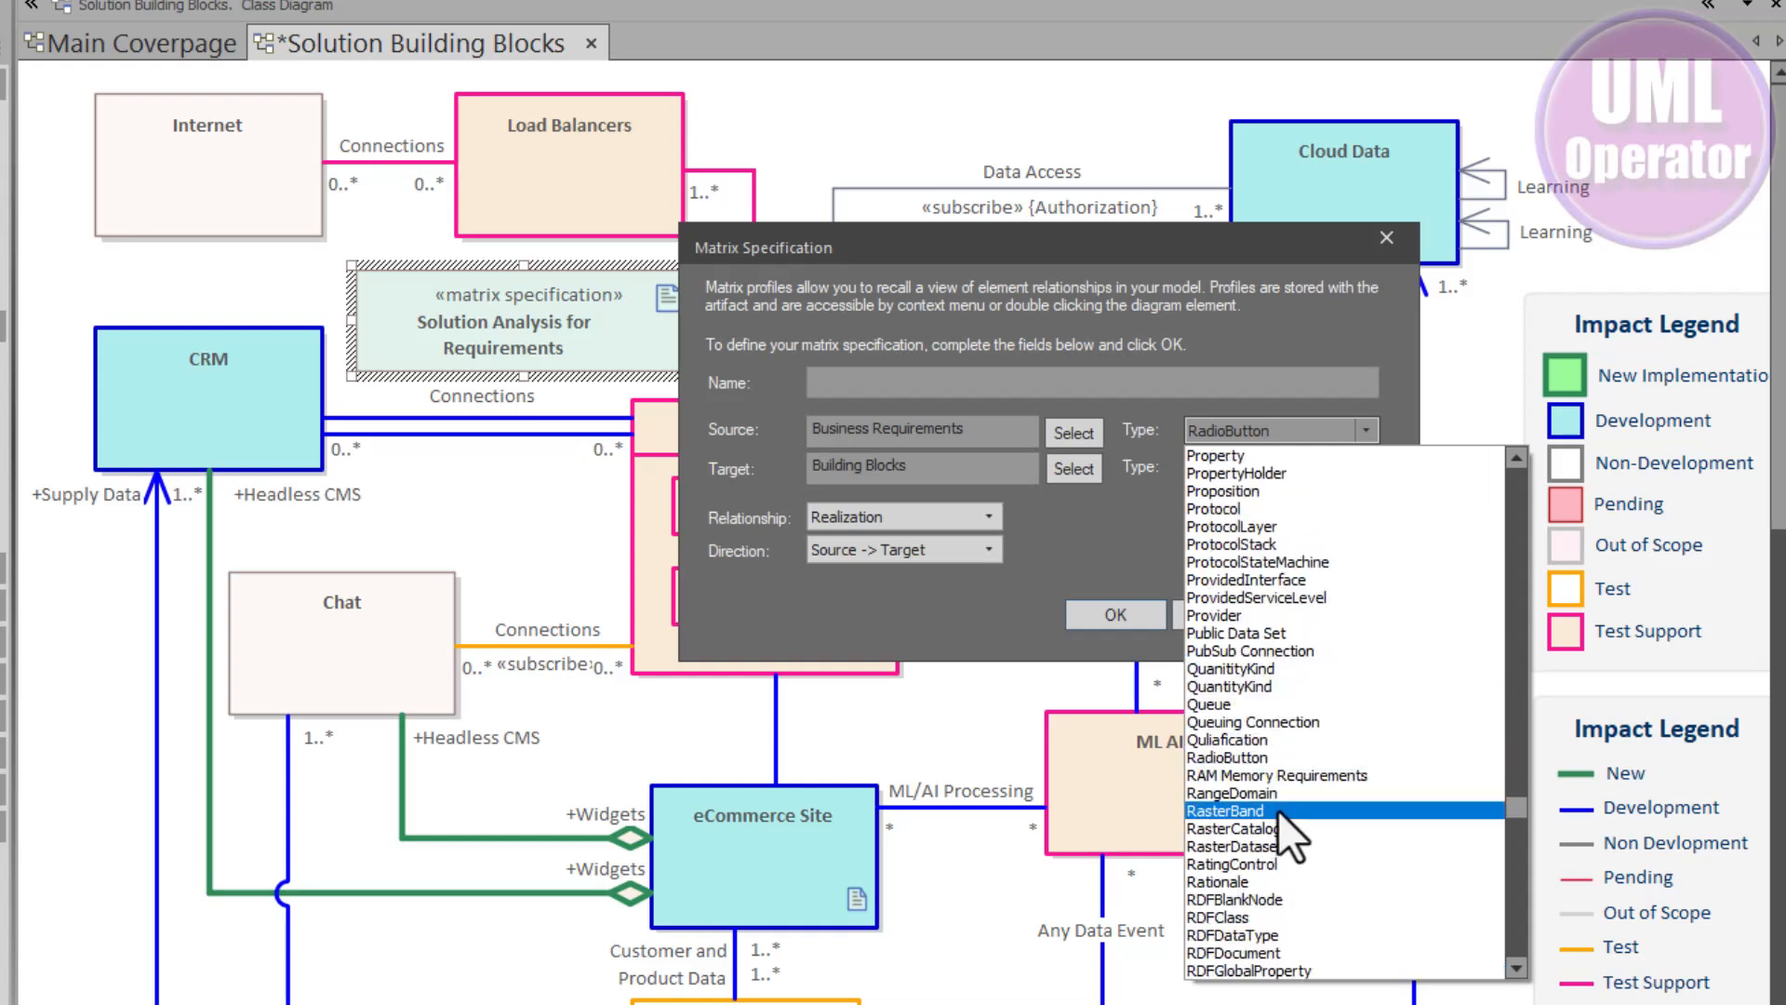
{"action": "scroll", "coordinate": [1298, 808], "scroll_direction": "down", "scroll_amount": 12}
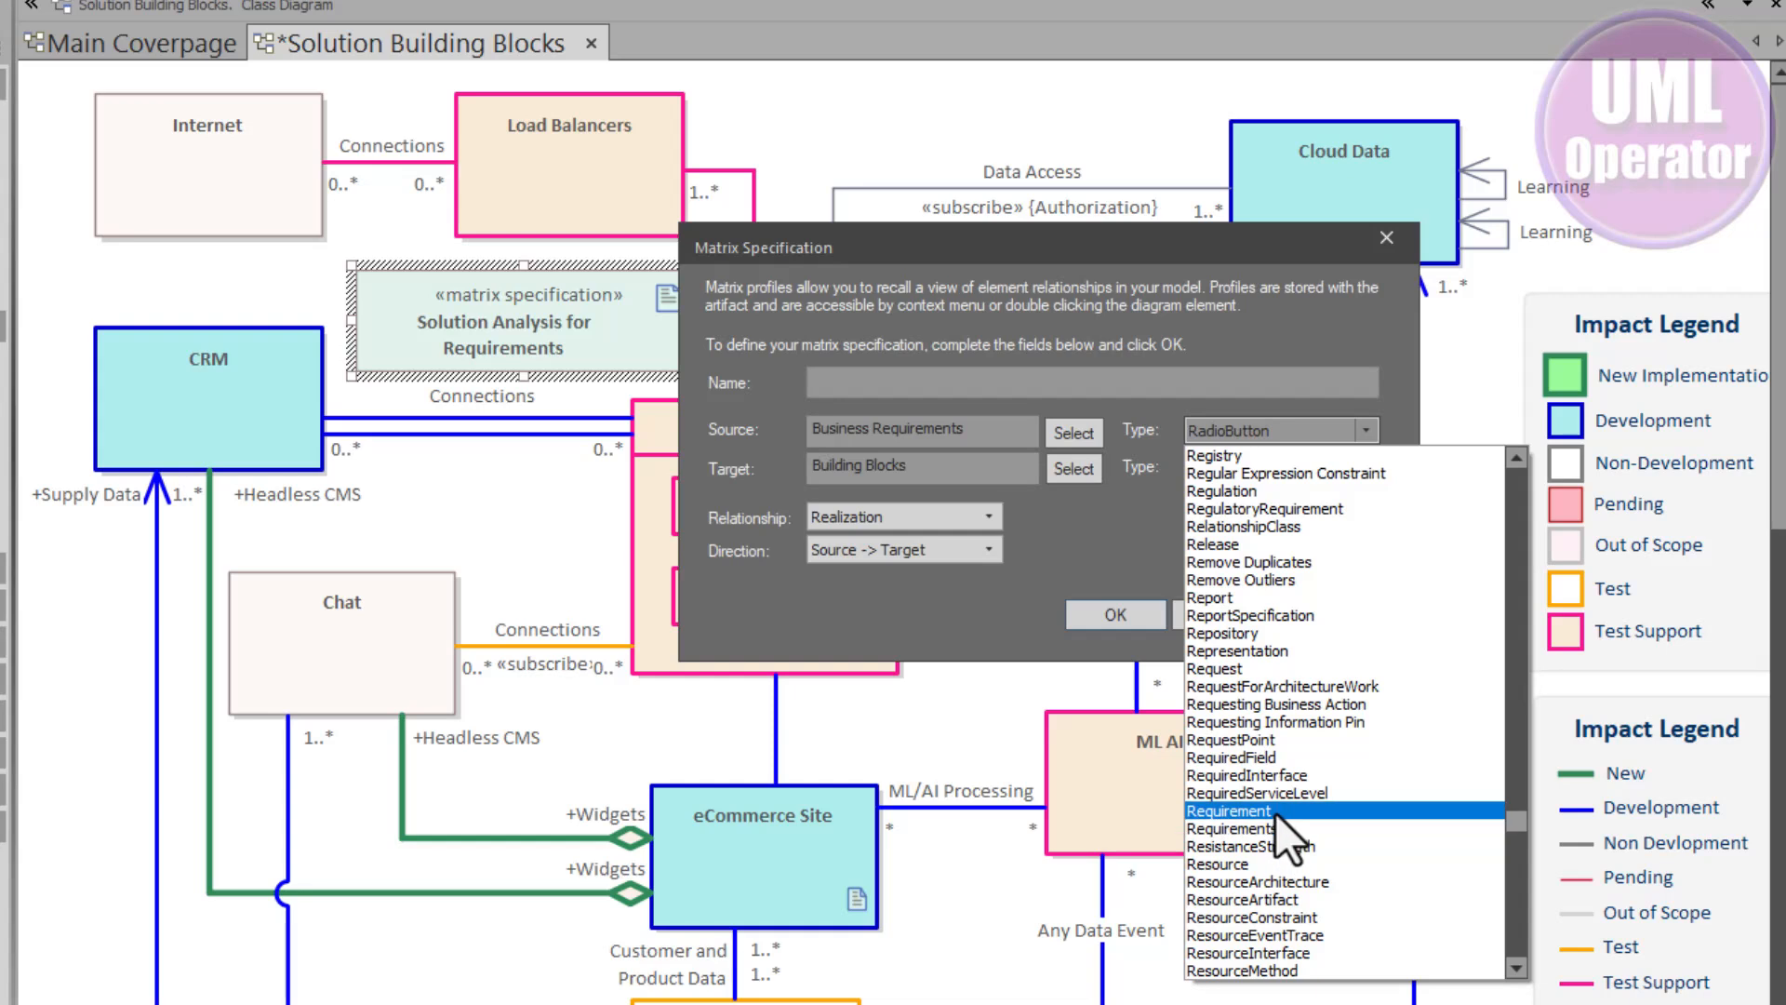
{"action": "left_click", "coordinate": [1275, 812]}
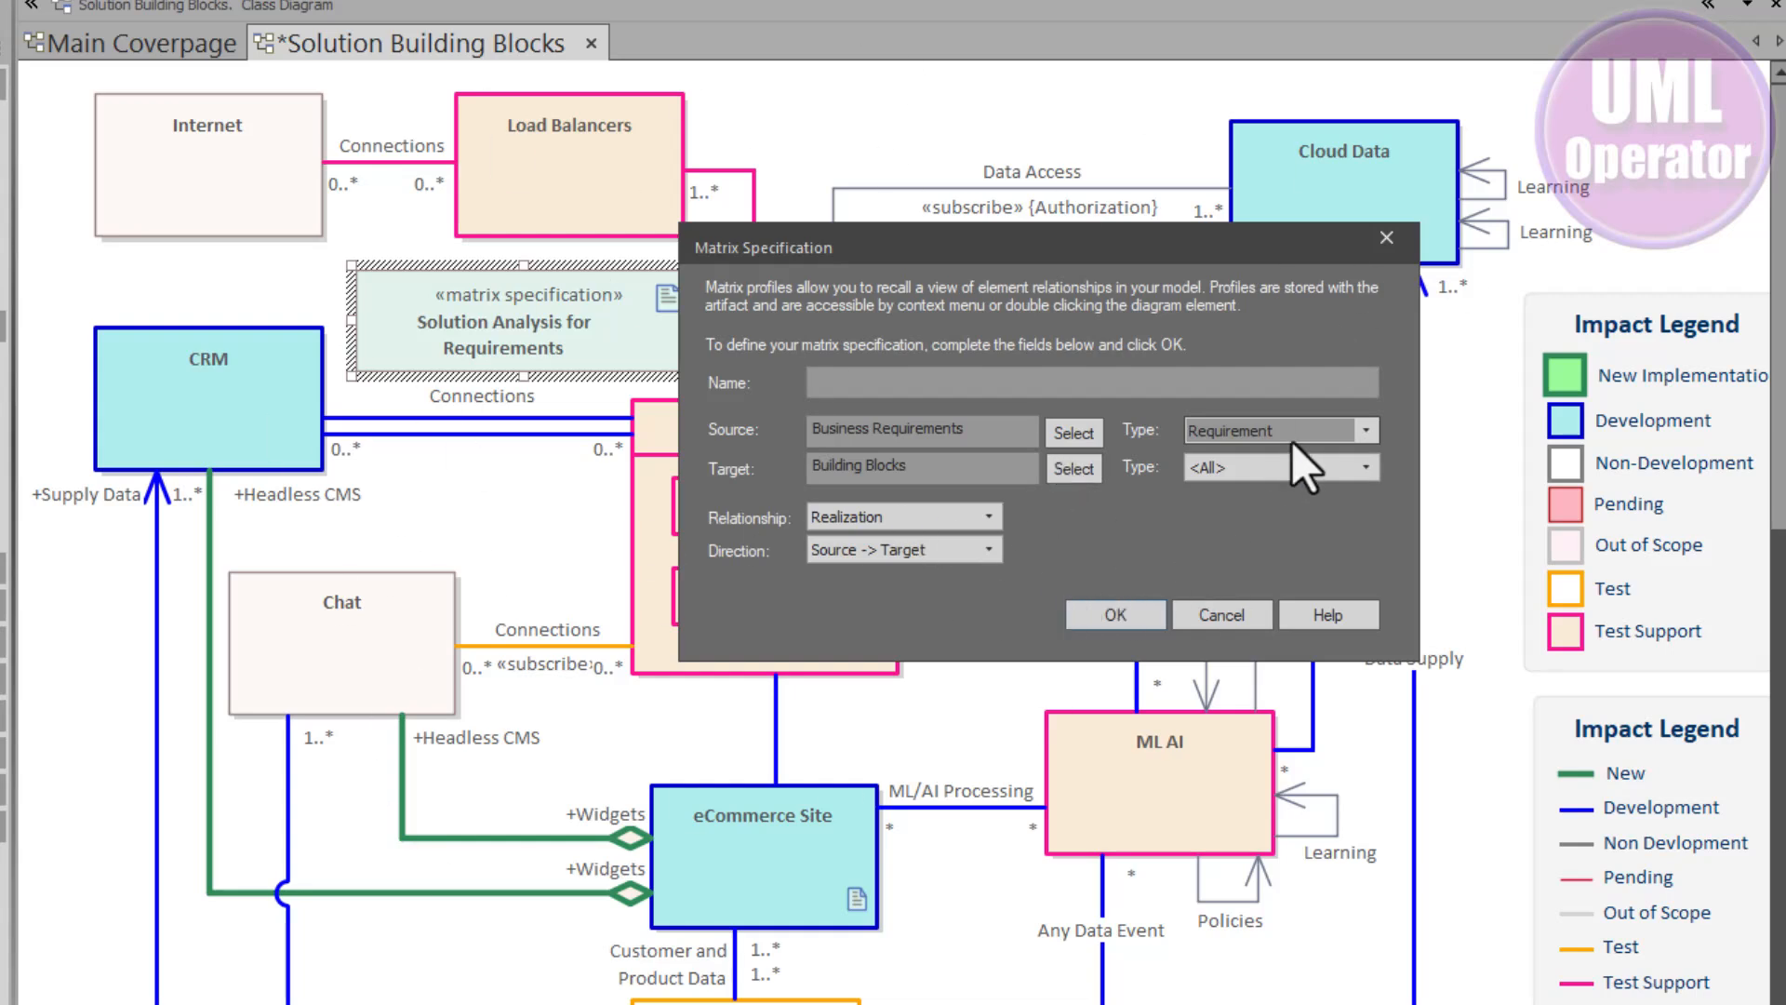
Set the target element type of the matrix specification to Class
{"action": "left_click", "coordinate": [1366, 466]}
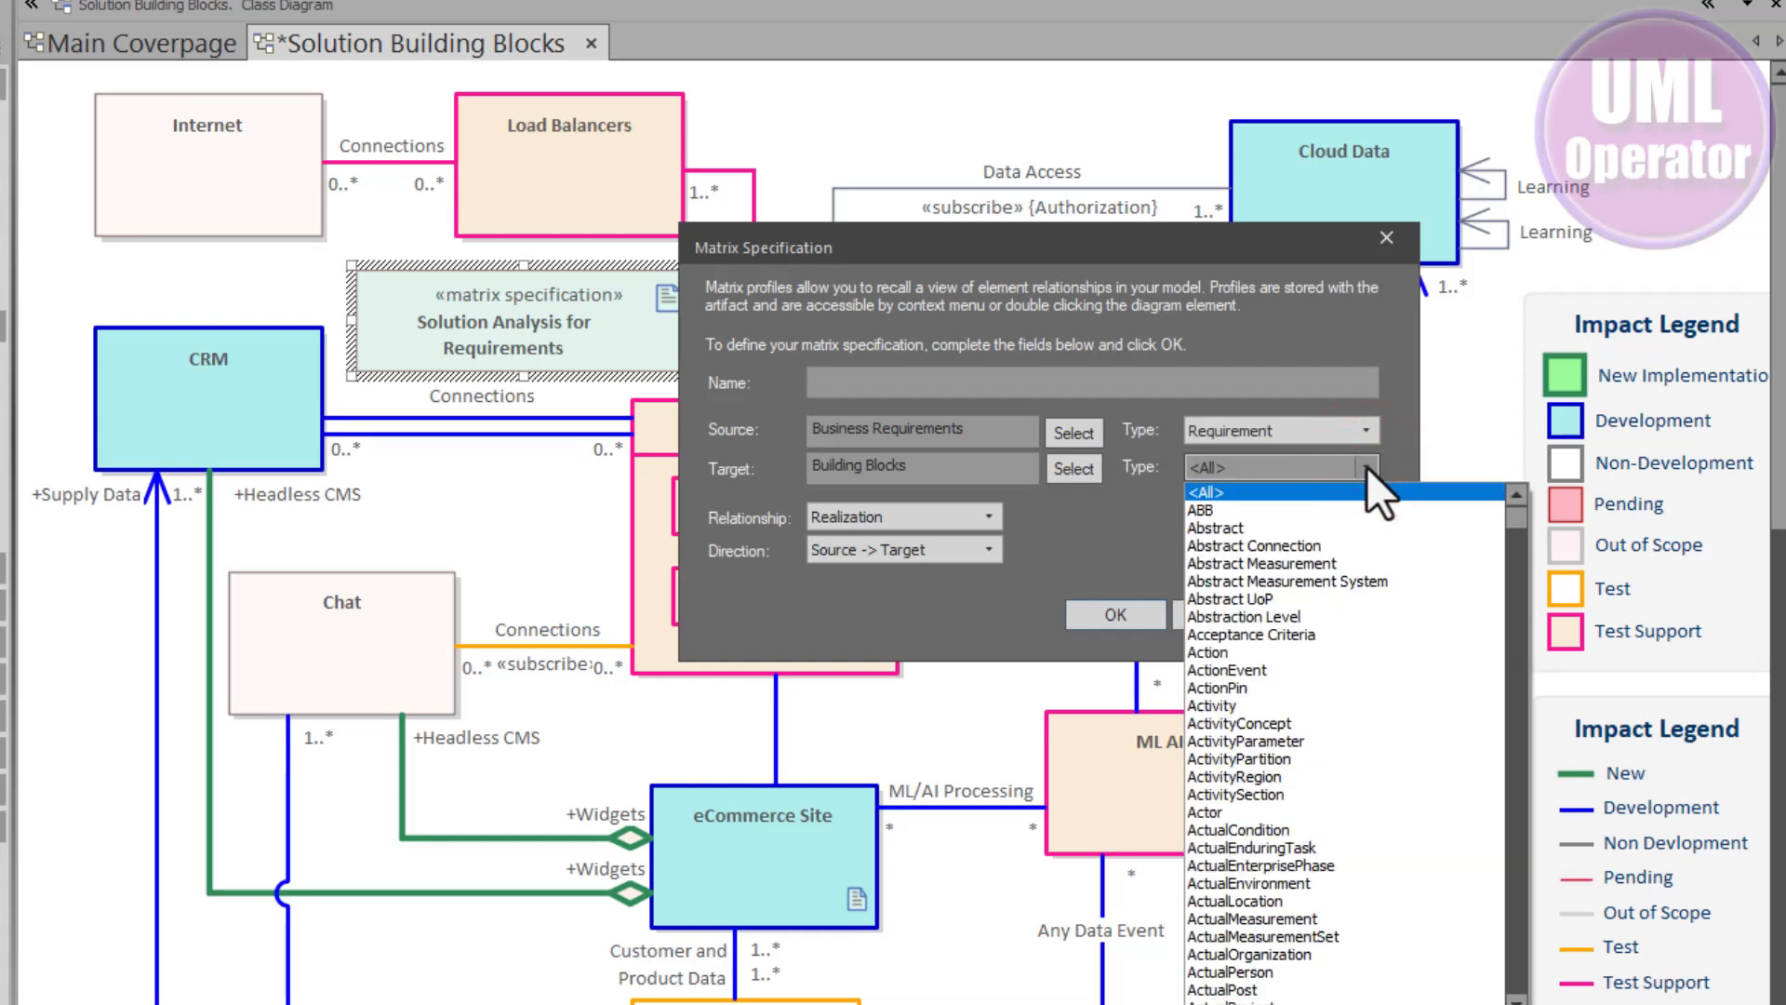
{"action": "key", "text": "c"}
{"action": "scroll", "coordinate": [1208, 829], "scroll_direction": "down", "scroll_amount": 6}
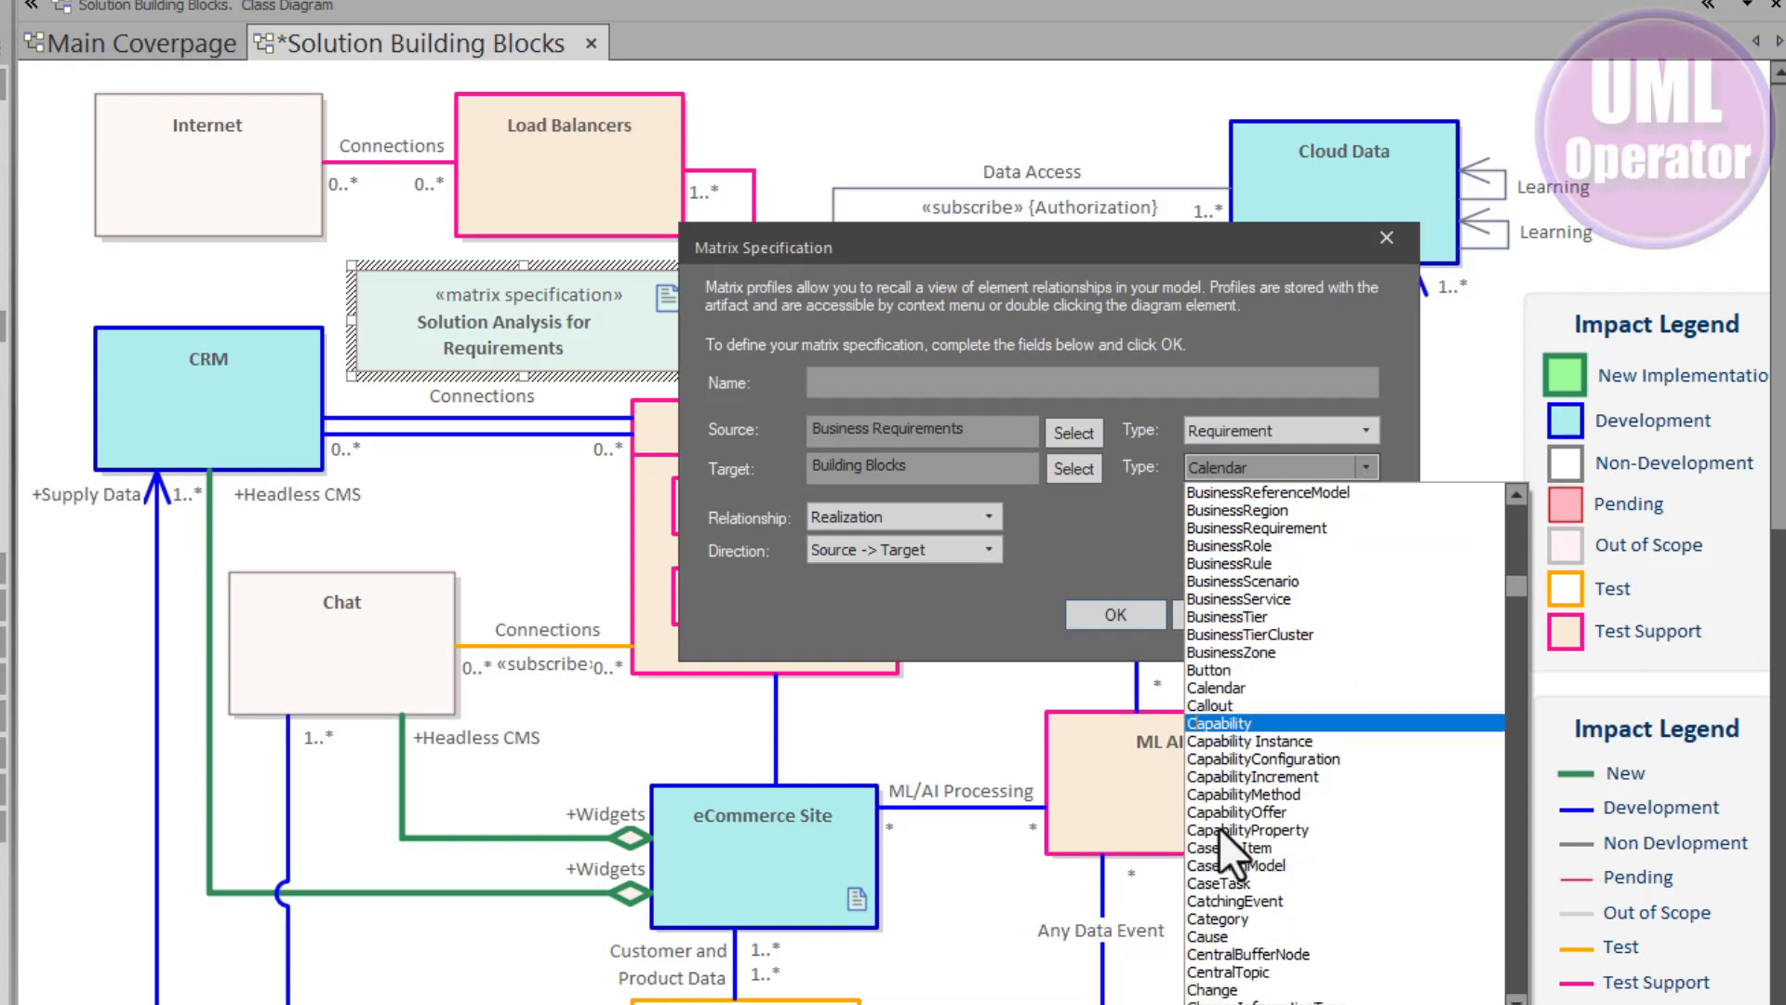
{"action": "scroll", "coordinate": [1220, 828], "scroll_direction": "down", "scroll_amount": 4}
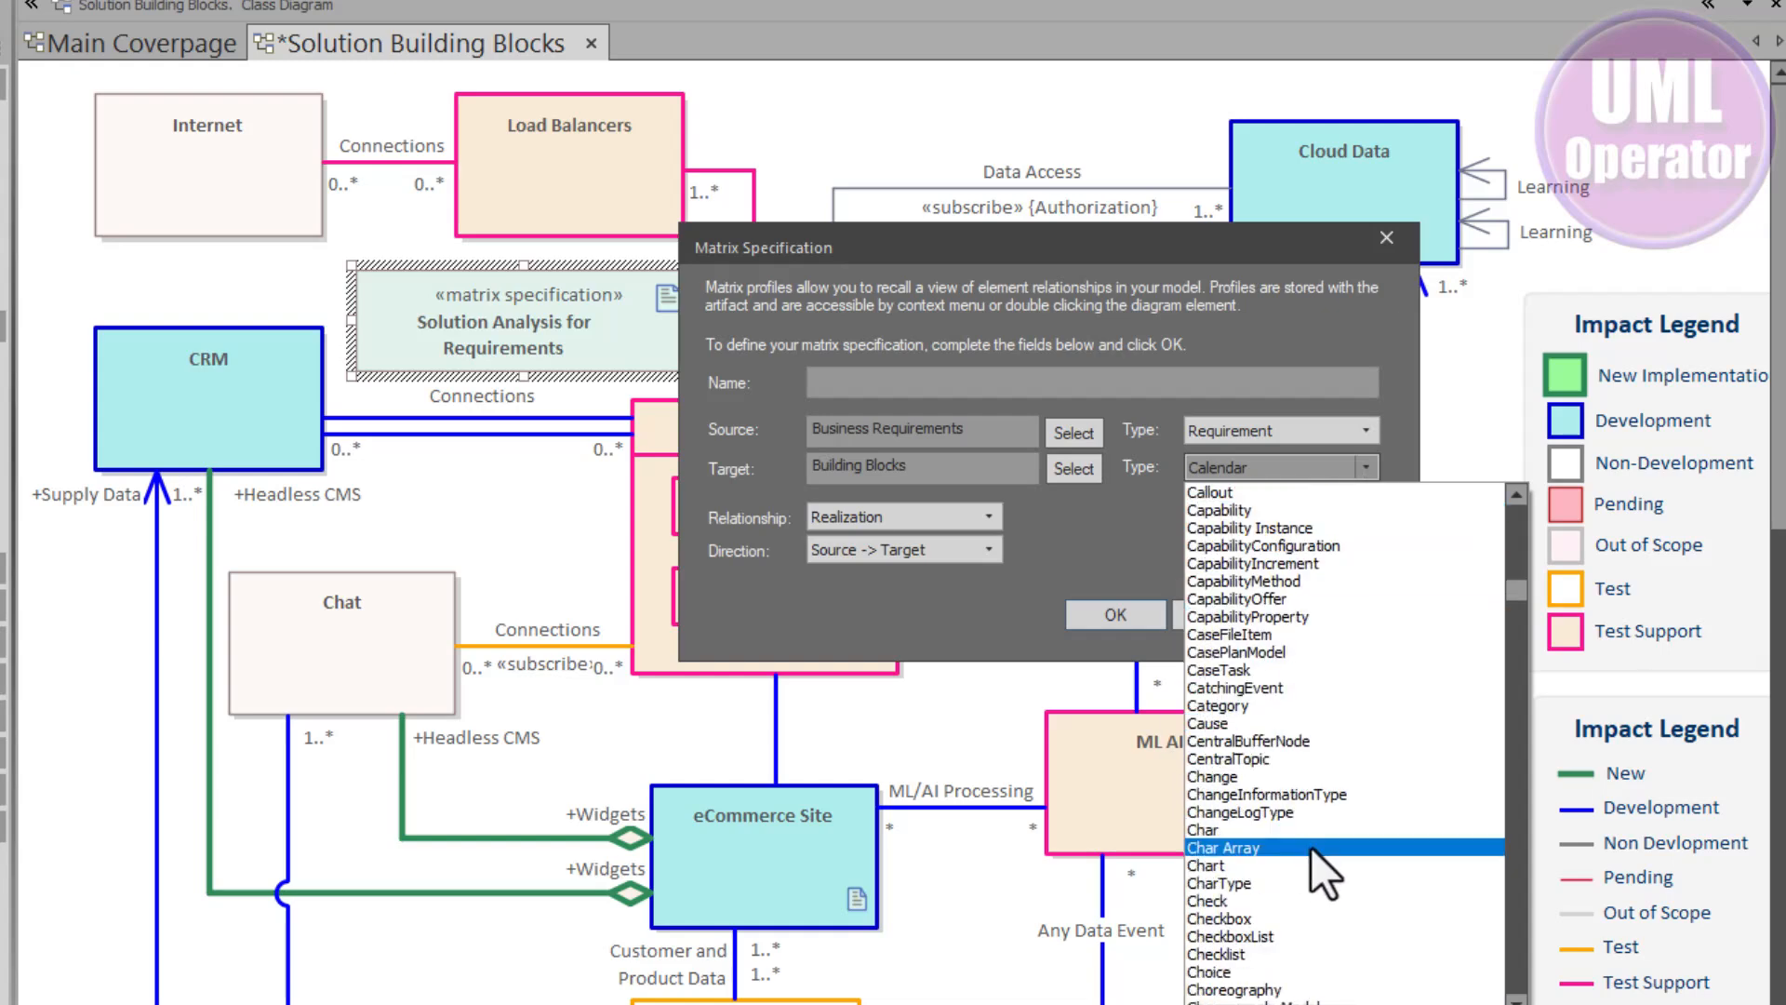
{"action": "scroll", "coordinate": [1340, 840], "scroll_direction": "down", "scroll_amount": 4}
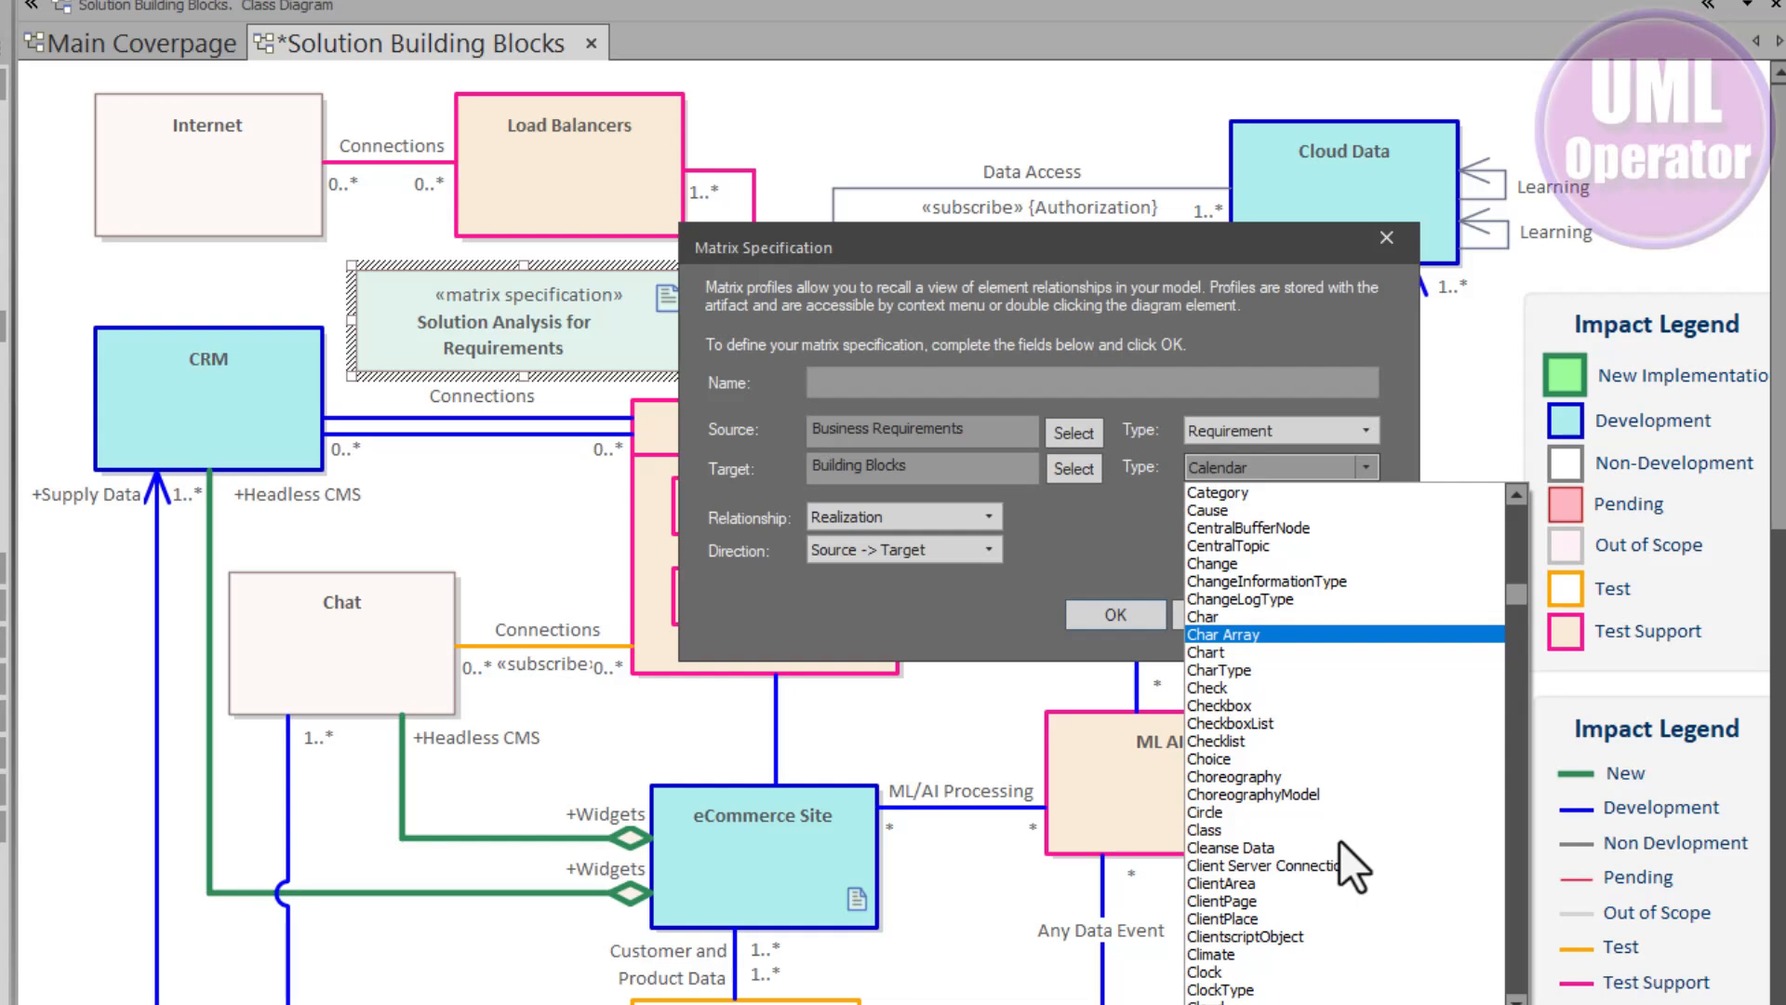
{"action": "left_click", "coordinate": [1288, 828]}
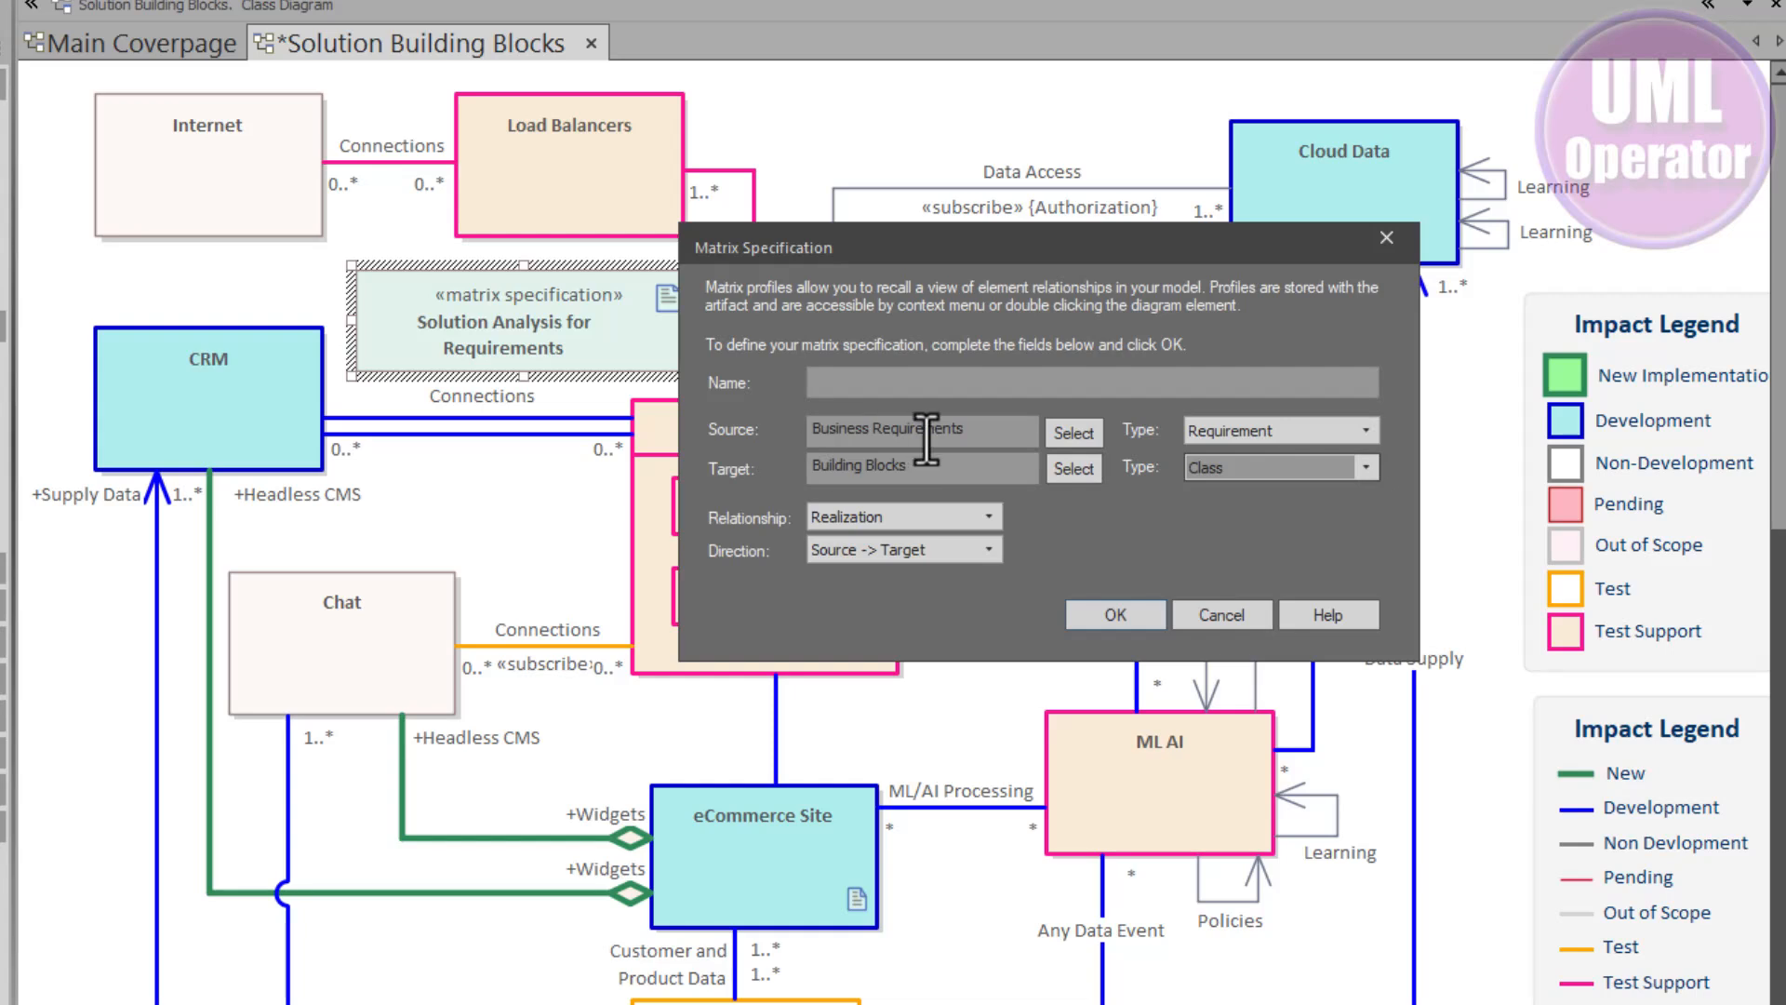
Set the matrix direction to Target -> Source and save the specification
{"action": "left_click", "coordinate": [990, 551]}
{"action": "left_click", "coordinate": [911, 592]}
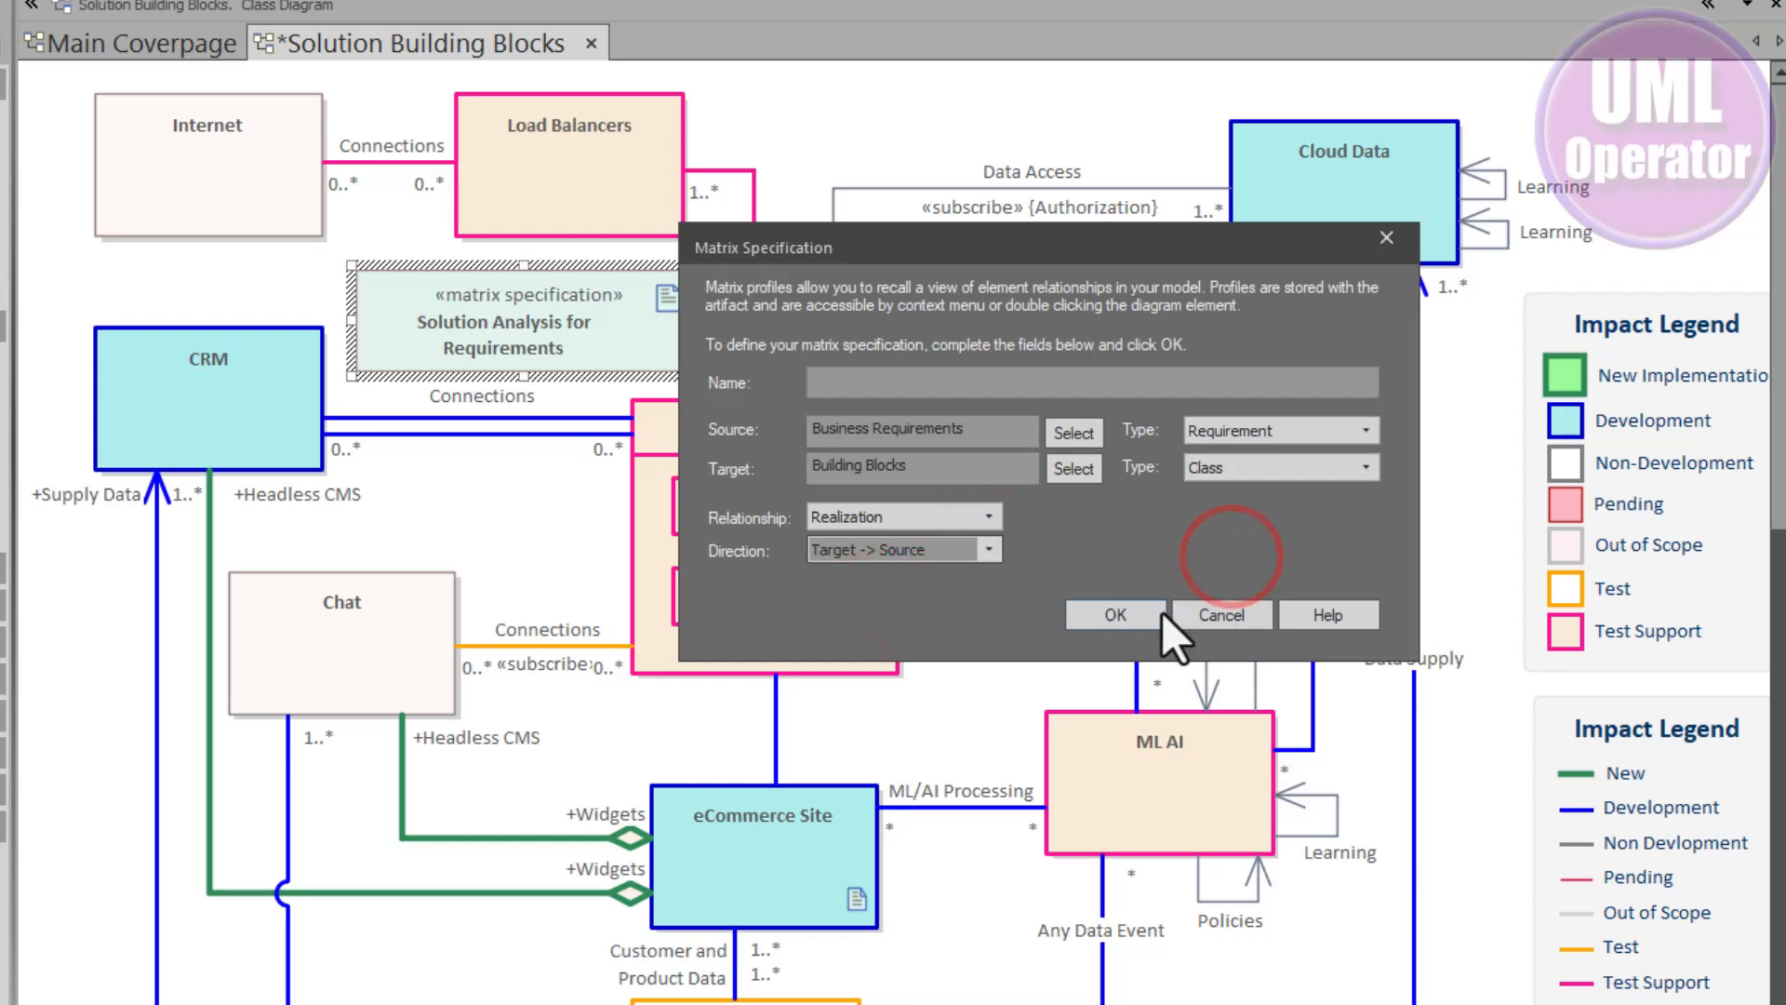
{"action": "left_click", "coordinate": [1224, 612]}
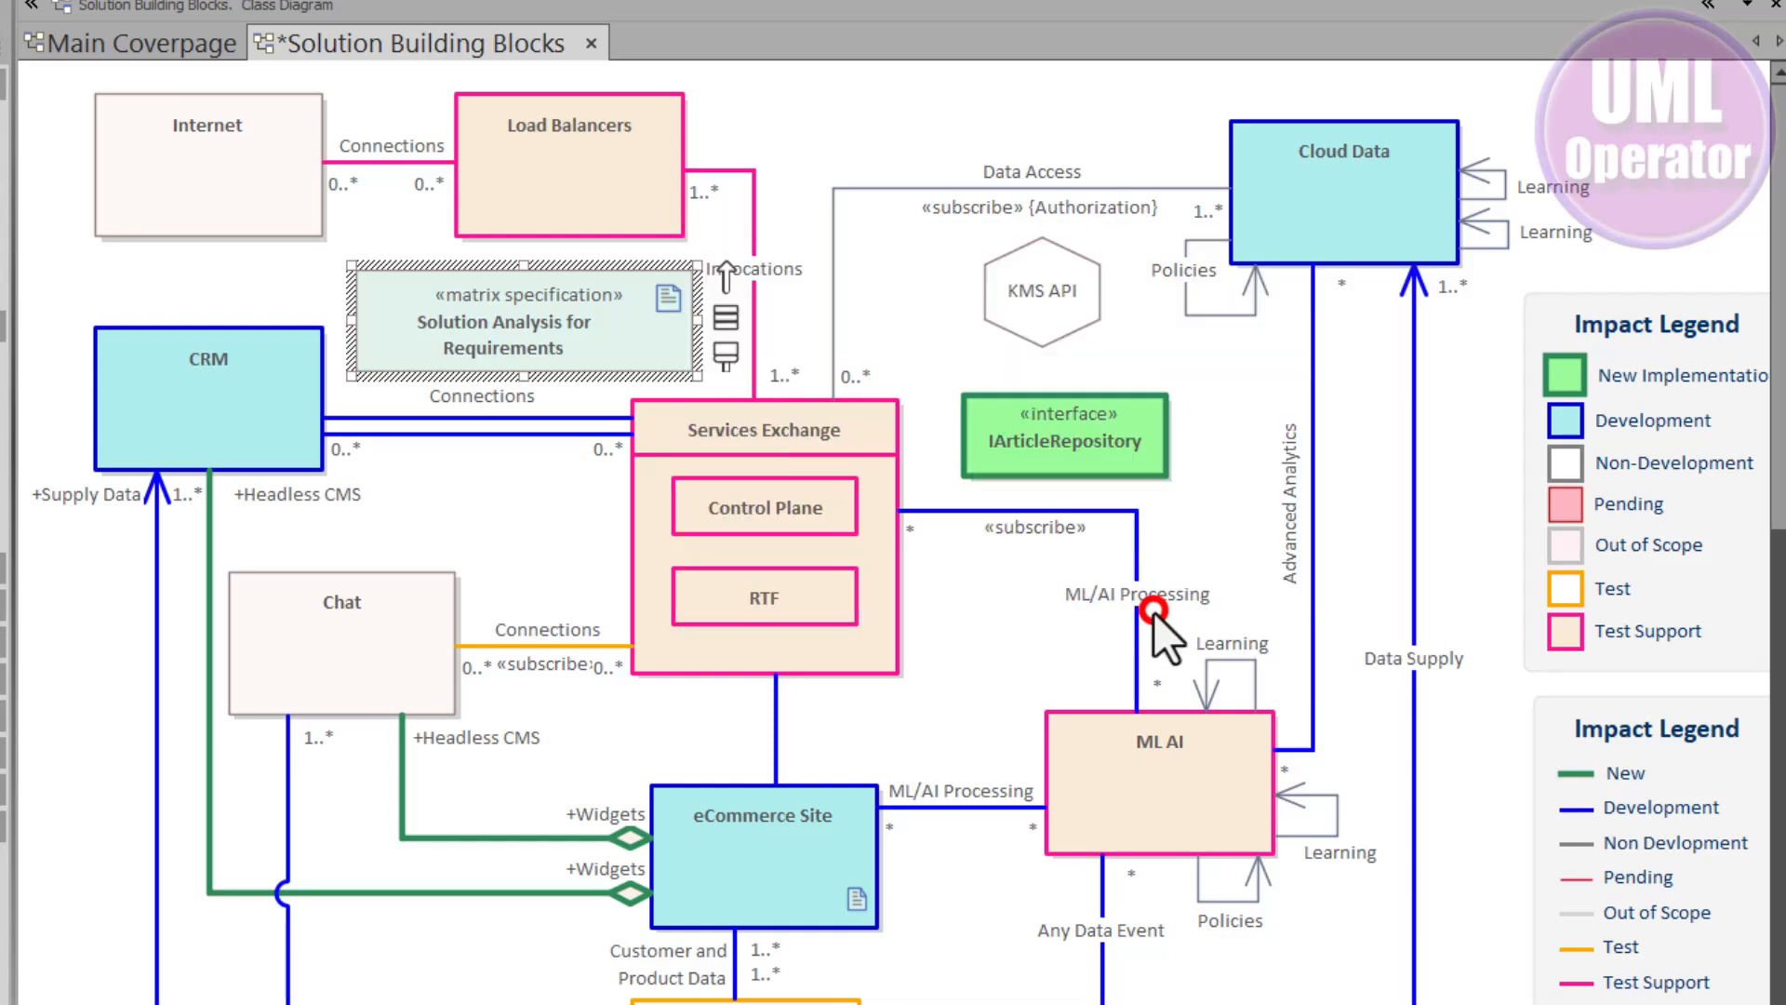
Open the matrix from the Solution Analysis for Requirements specification, widen the source name column and shorten the target header row
{"action": "double_click", "coordinate": [626, 346]}
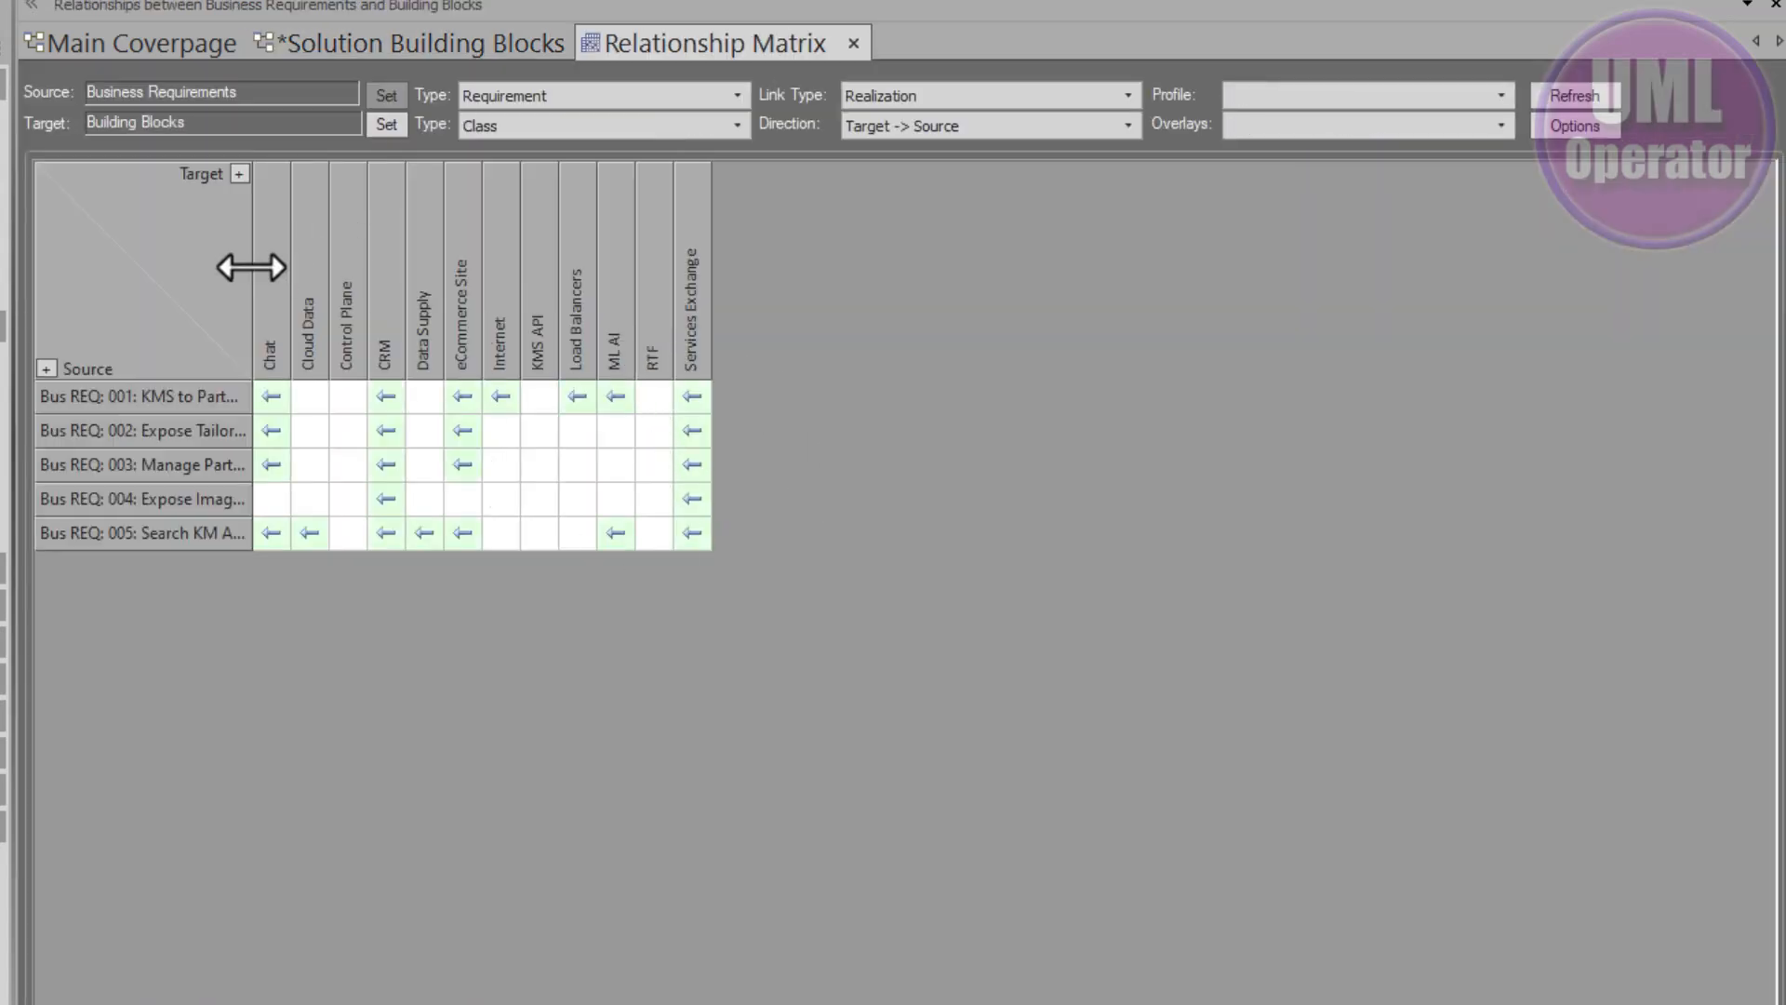
{"action": "left_click_drag", "start_coordinate": [251, 267], "coordinate": [480, 291]}
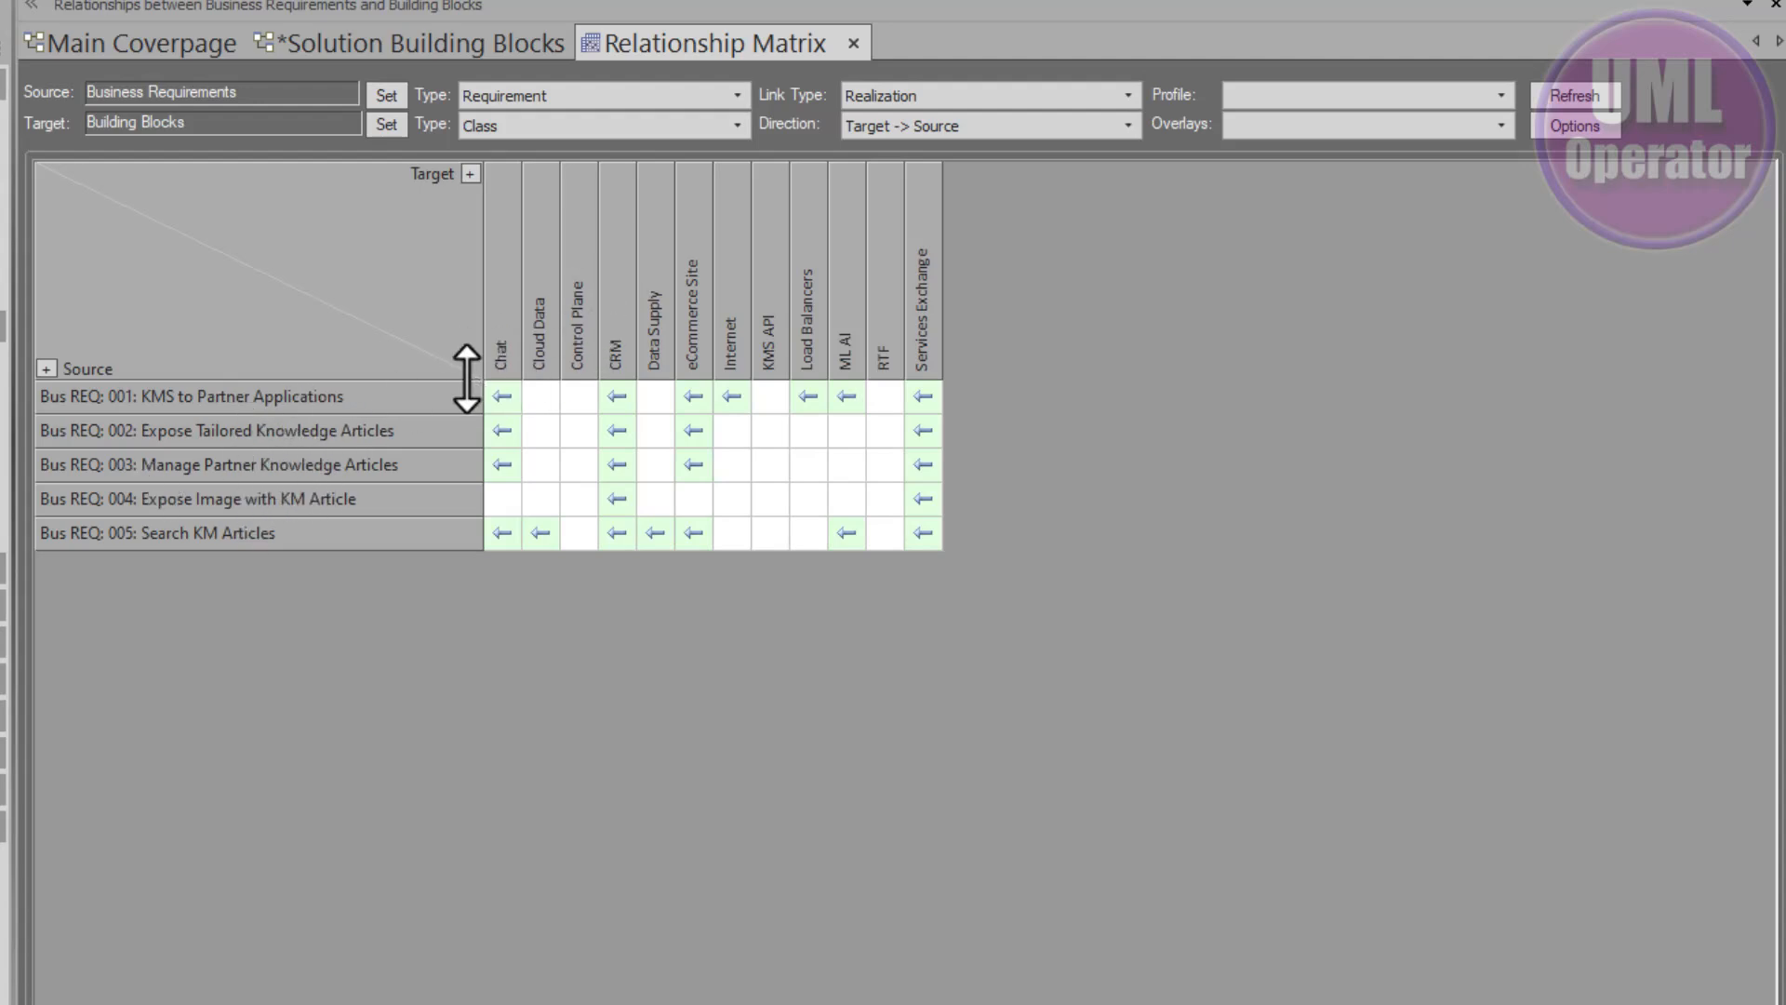
{"action": "left_click_drag", "start_coordinate": [469, 379], "coordinate": [480, 317]}
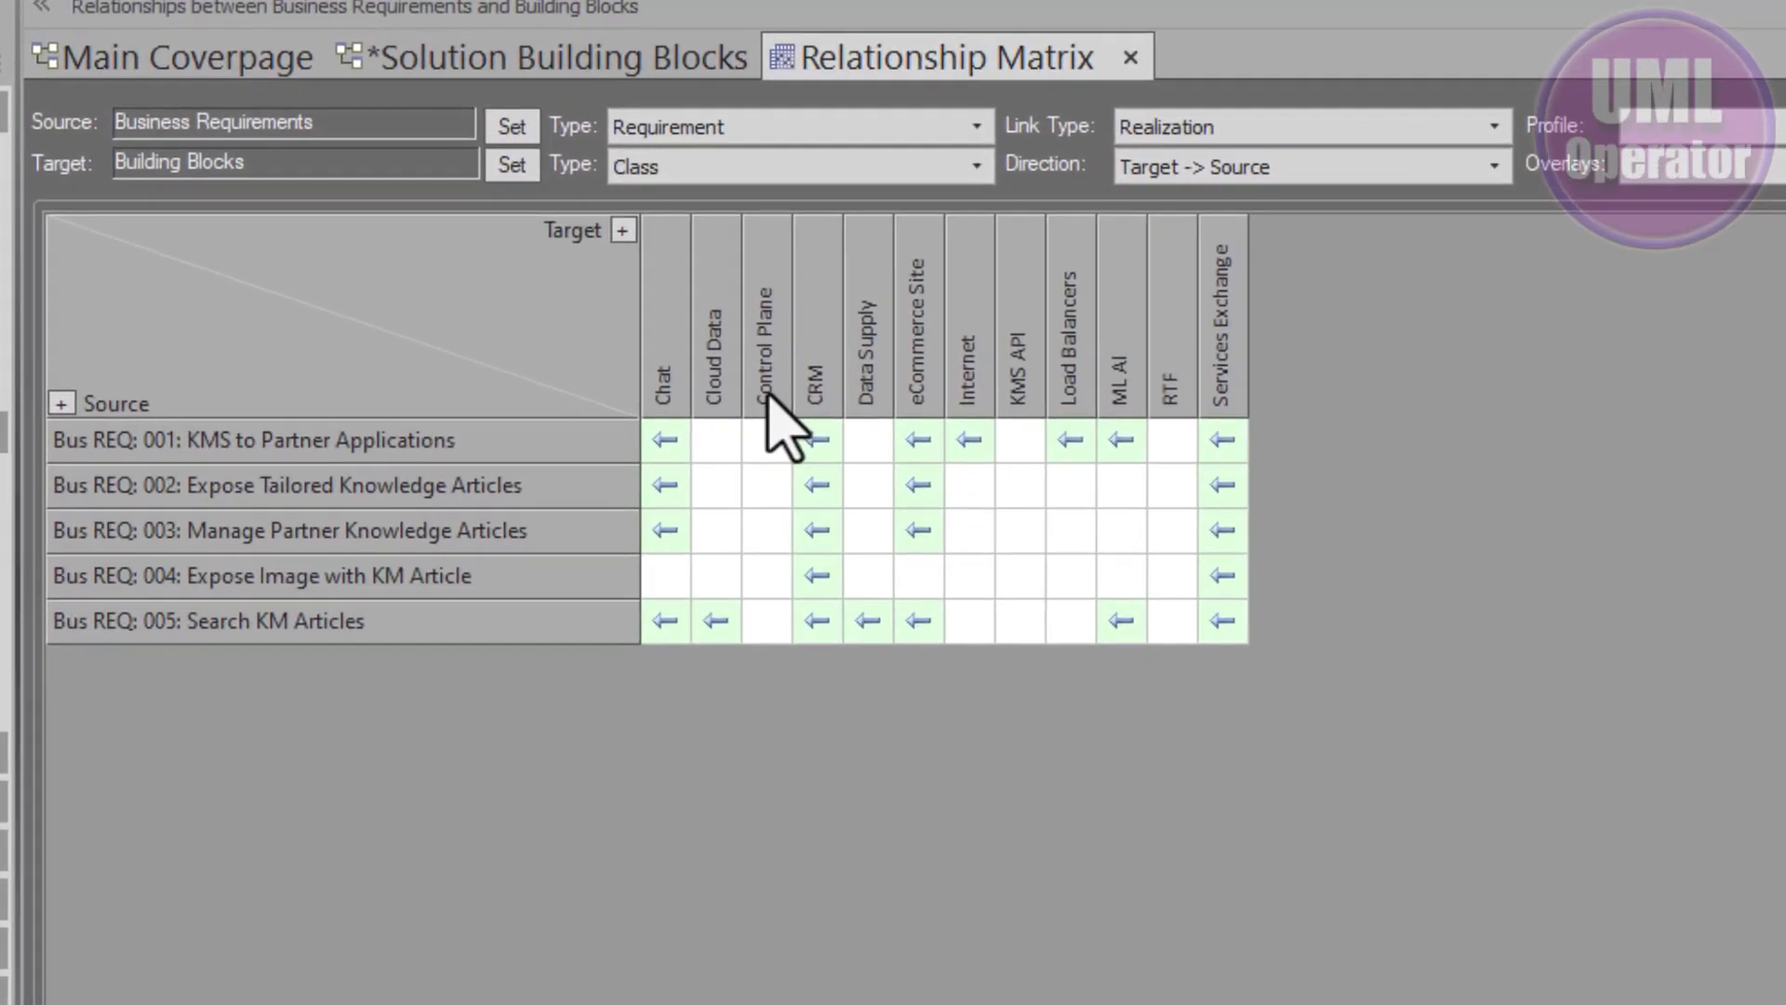
Examine the Control Plane column for missing realizations and review which building blocks realize Bus REQ: 005 and Bus REQ: 002
{"action": "left_click", "coordinate": [578, 296]}
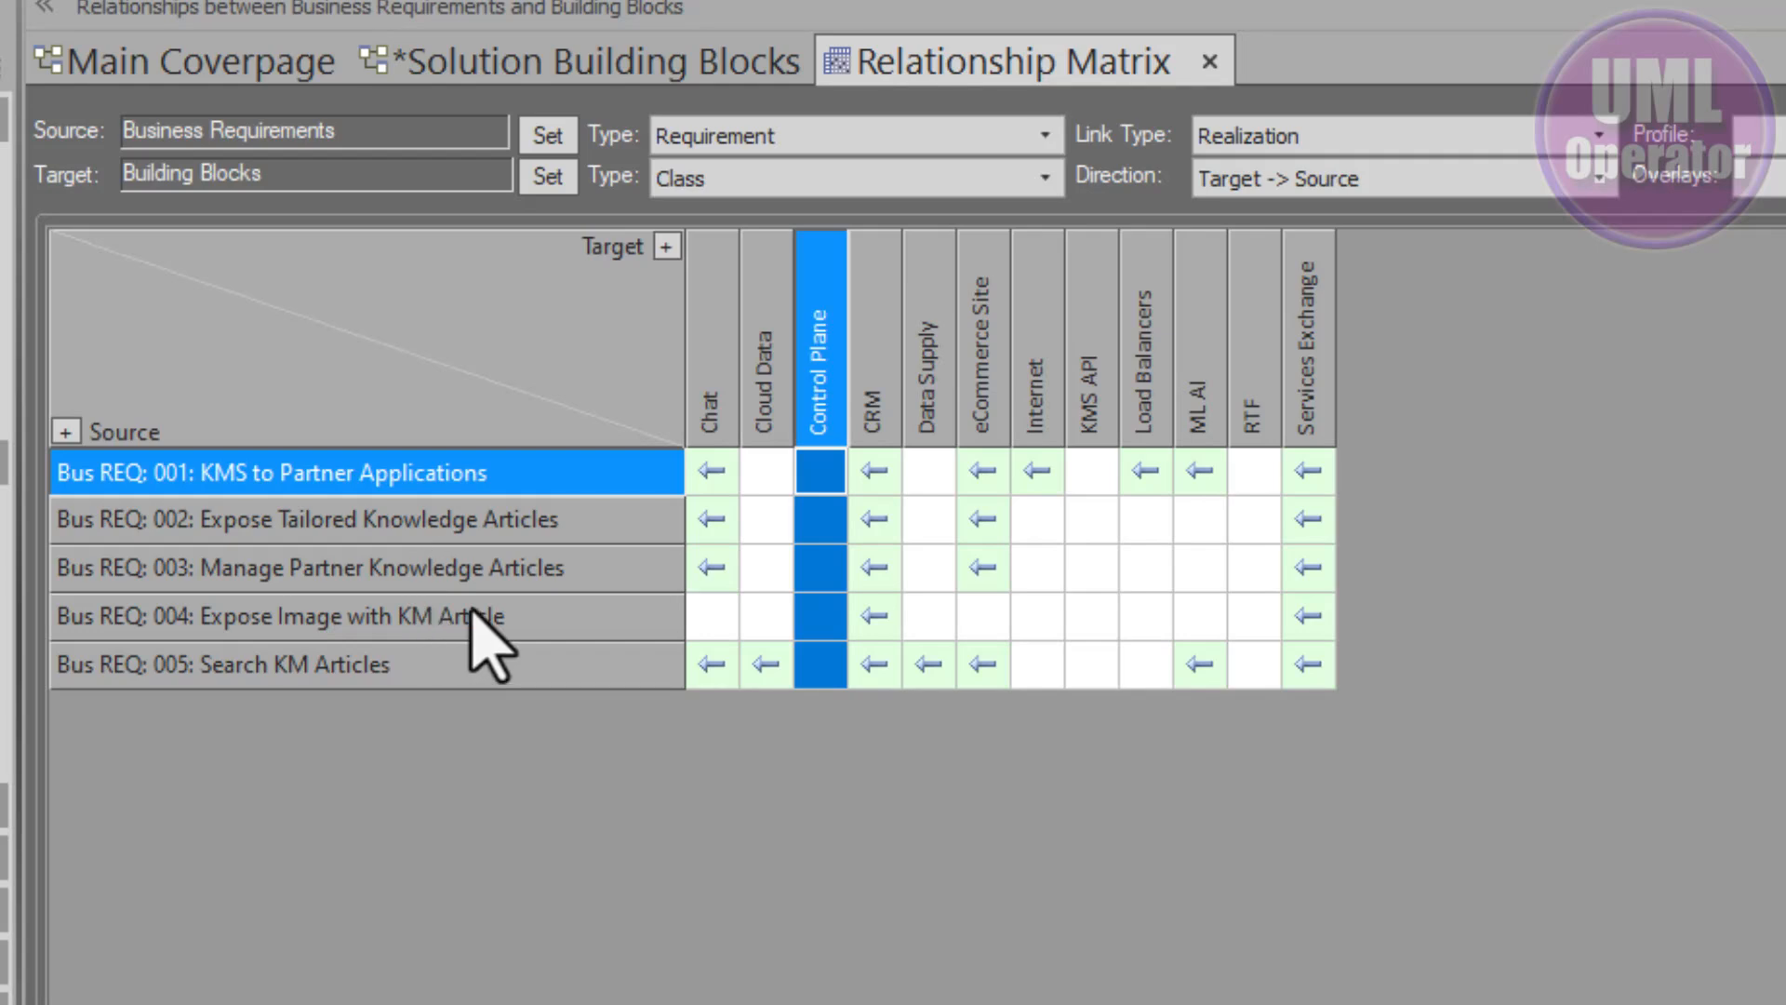
{"action": "left_click", "coordinate": [821, 470]}
{"action": "left_click", "coordinate": [823, 521]}
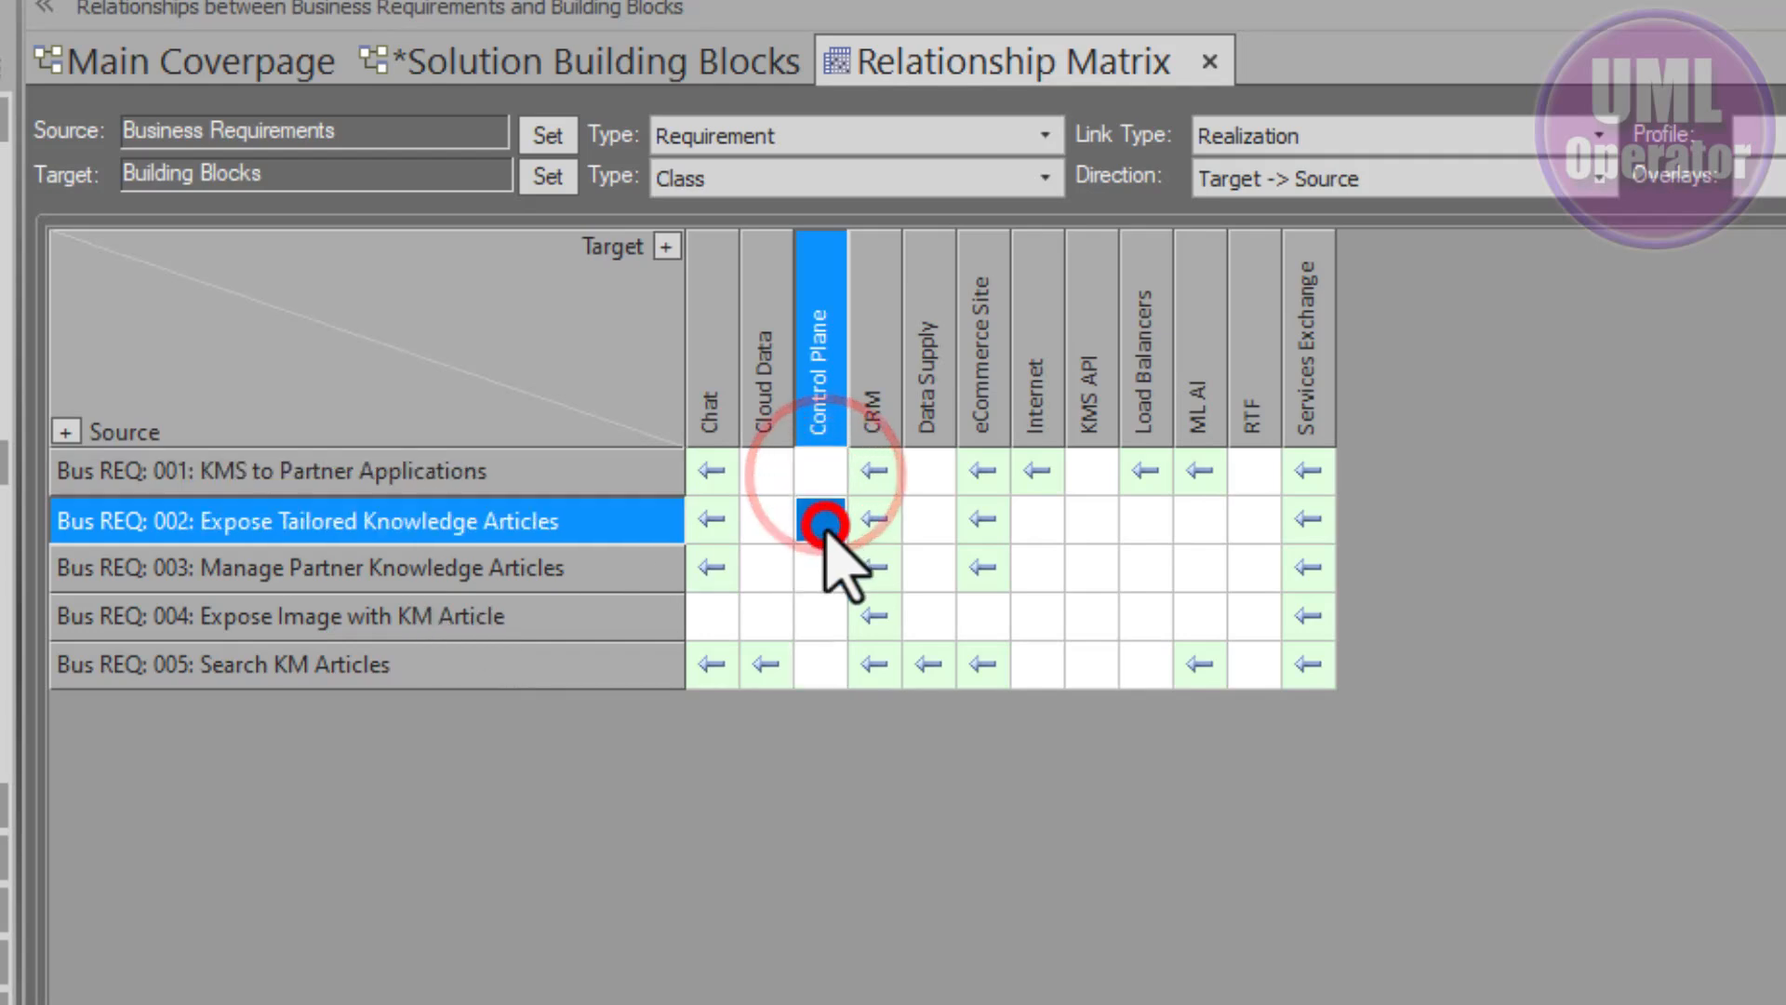
{"action": "left_click", "coordinate": [819, 565]}
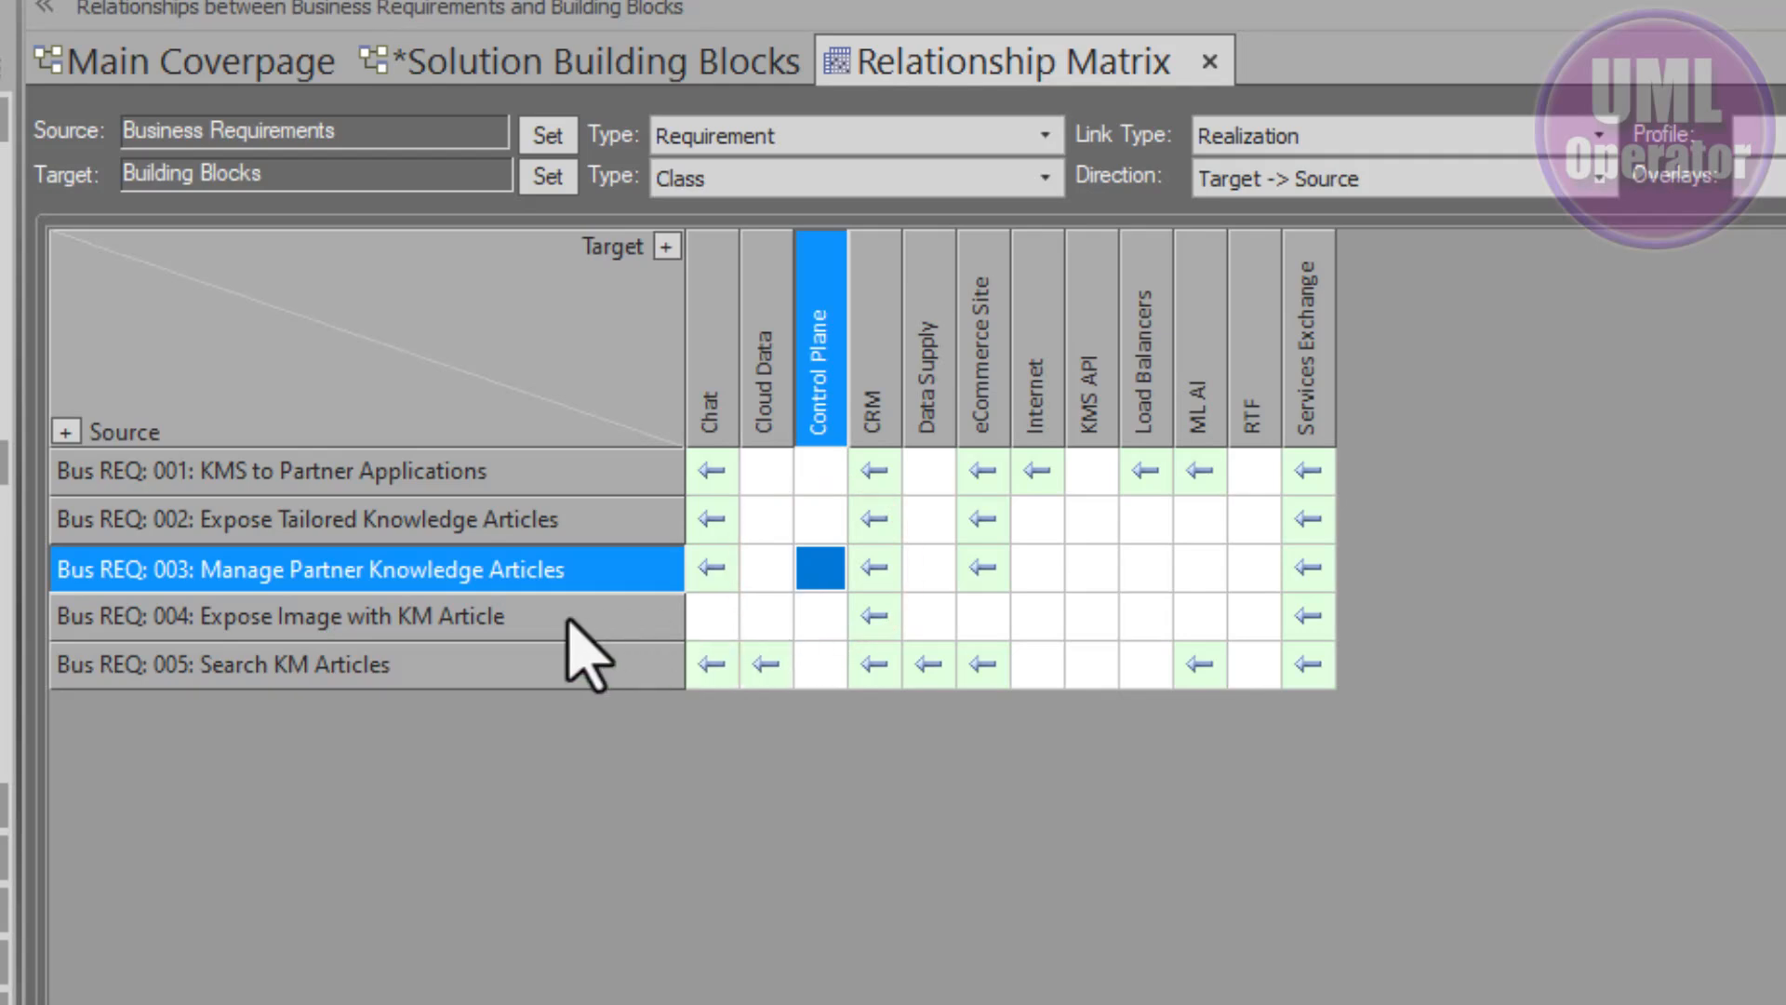
{"action": "left_click", "coordinate": [452, 667]}
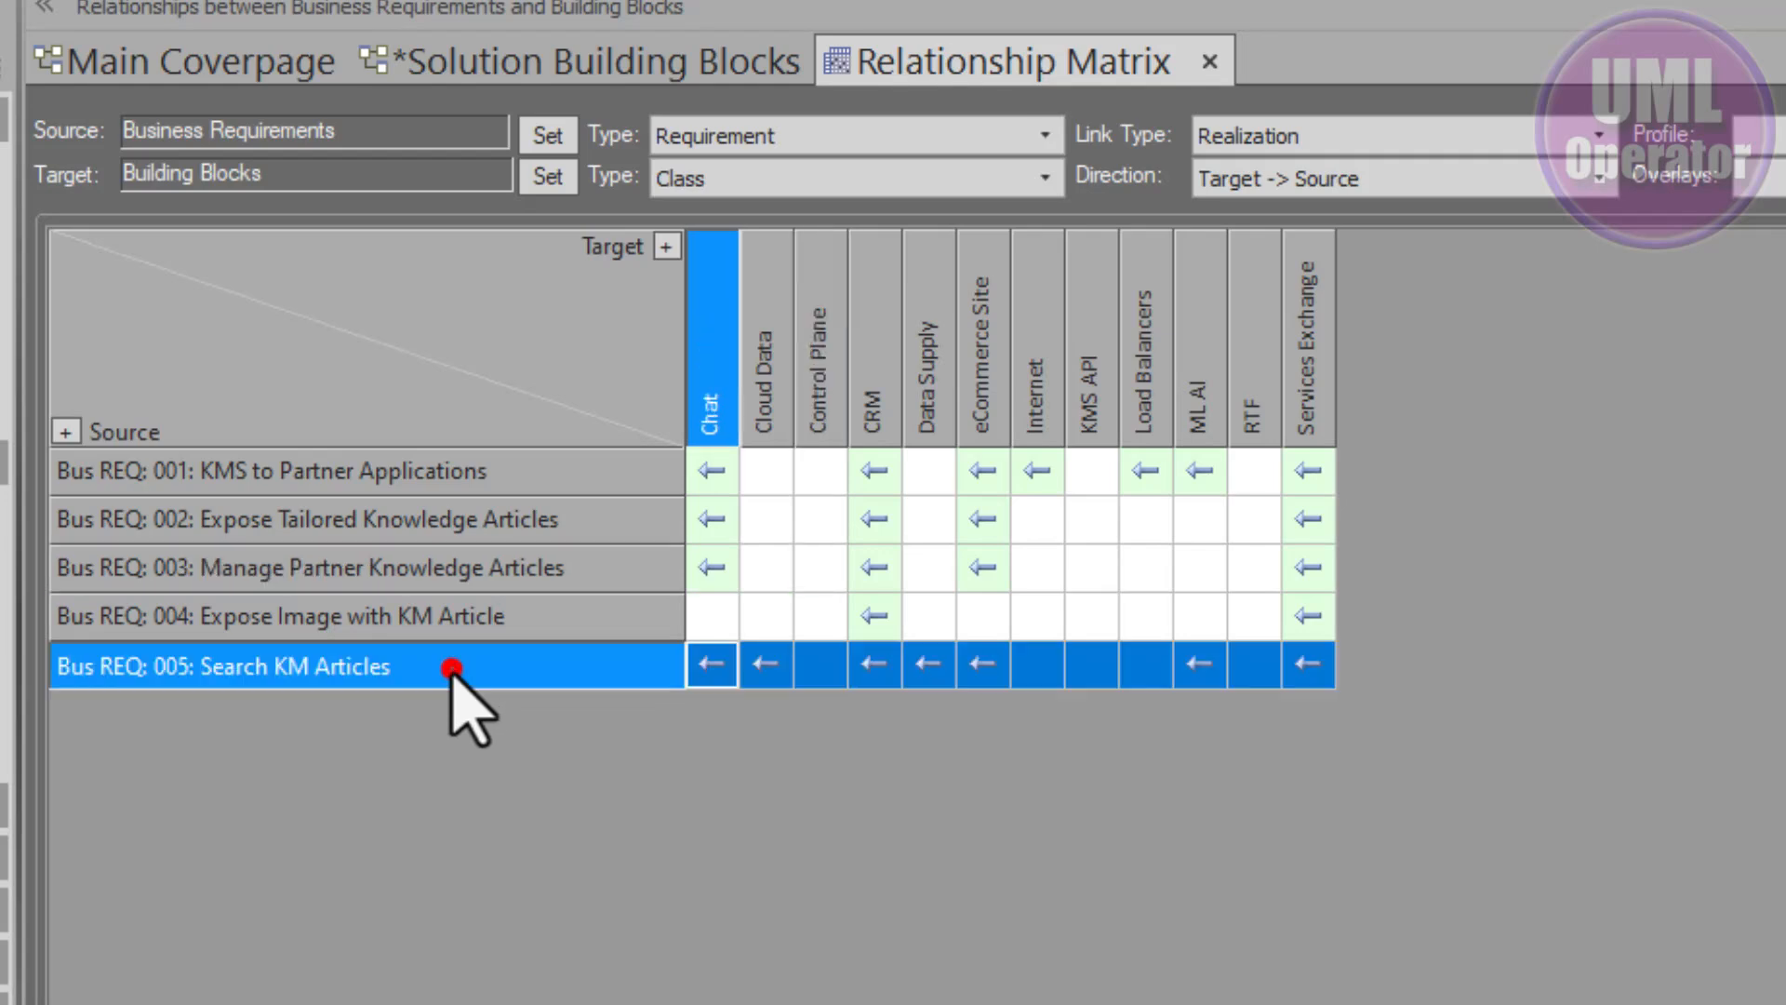
{"action": "left_click", "coordinate": [430, 493]}
{"action": "left_click", "coordinate": [432, 533]}
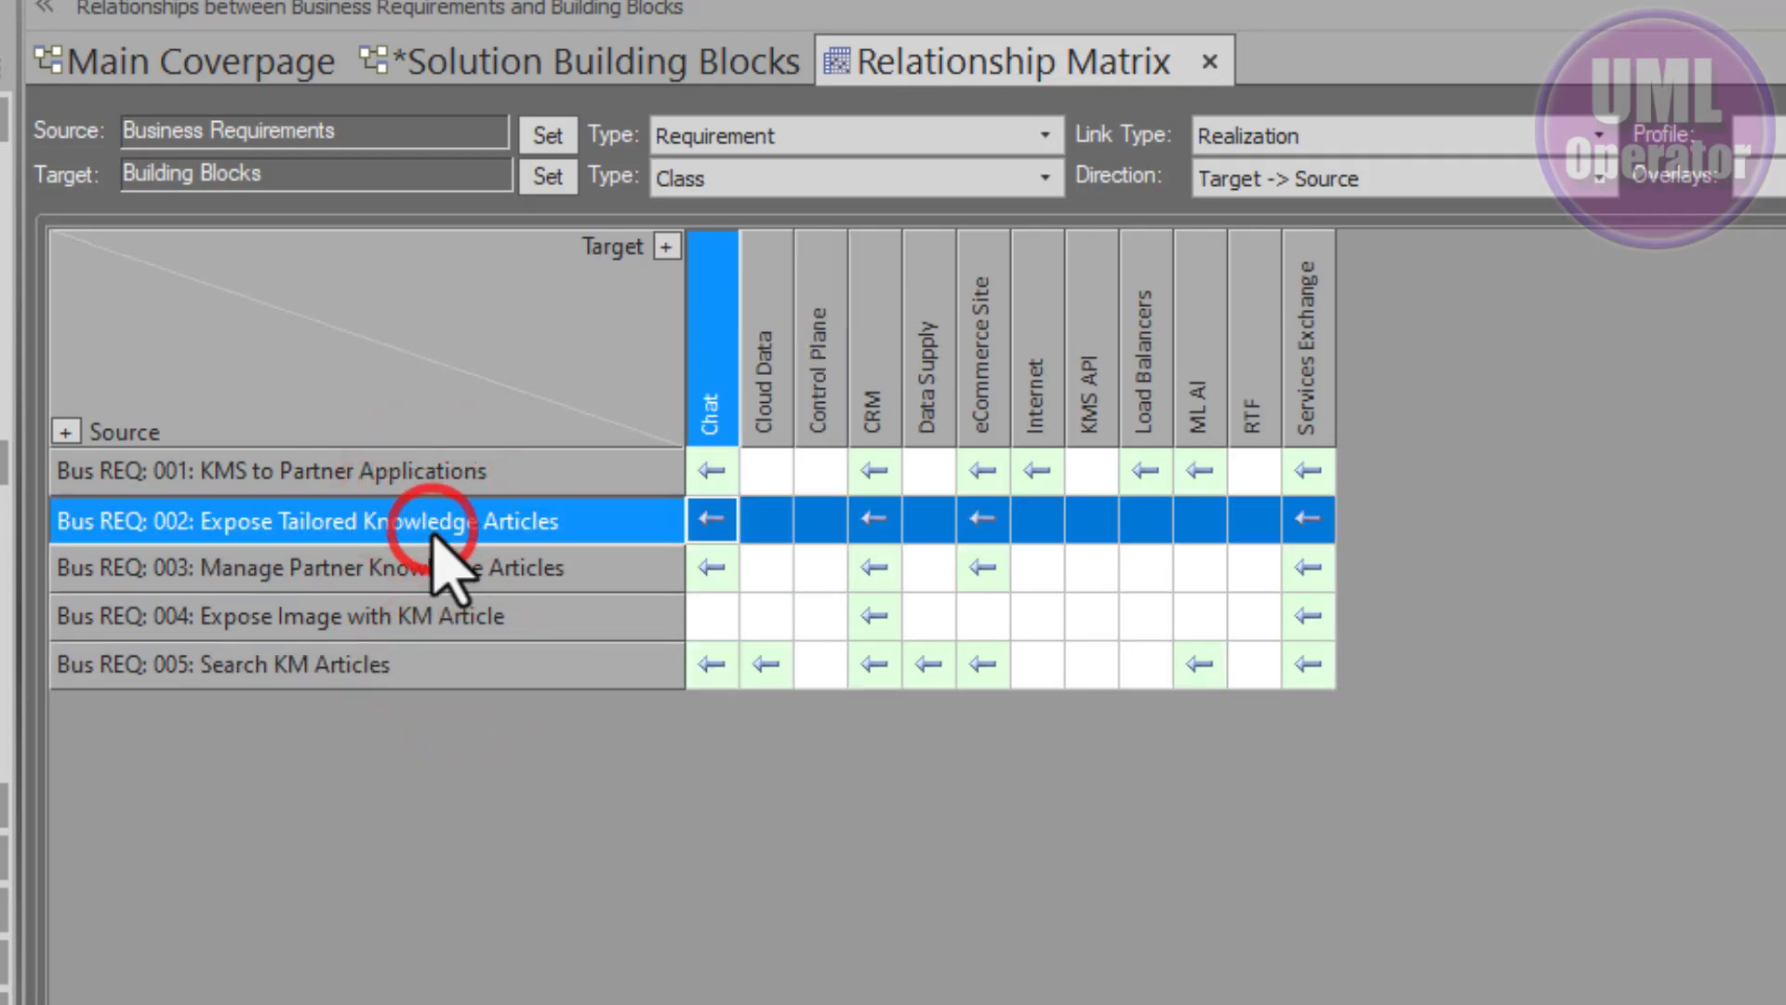
Create a UML::Realization relationship between Control Plane and Bus REQ: 002 in the matrix
{"action": "left_click", "coordinate": [821, 517]}
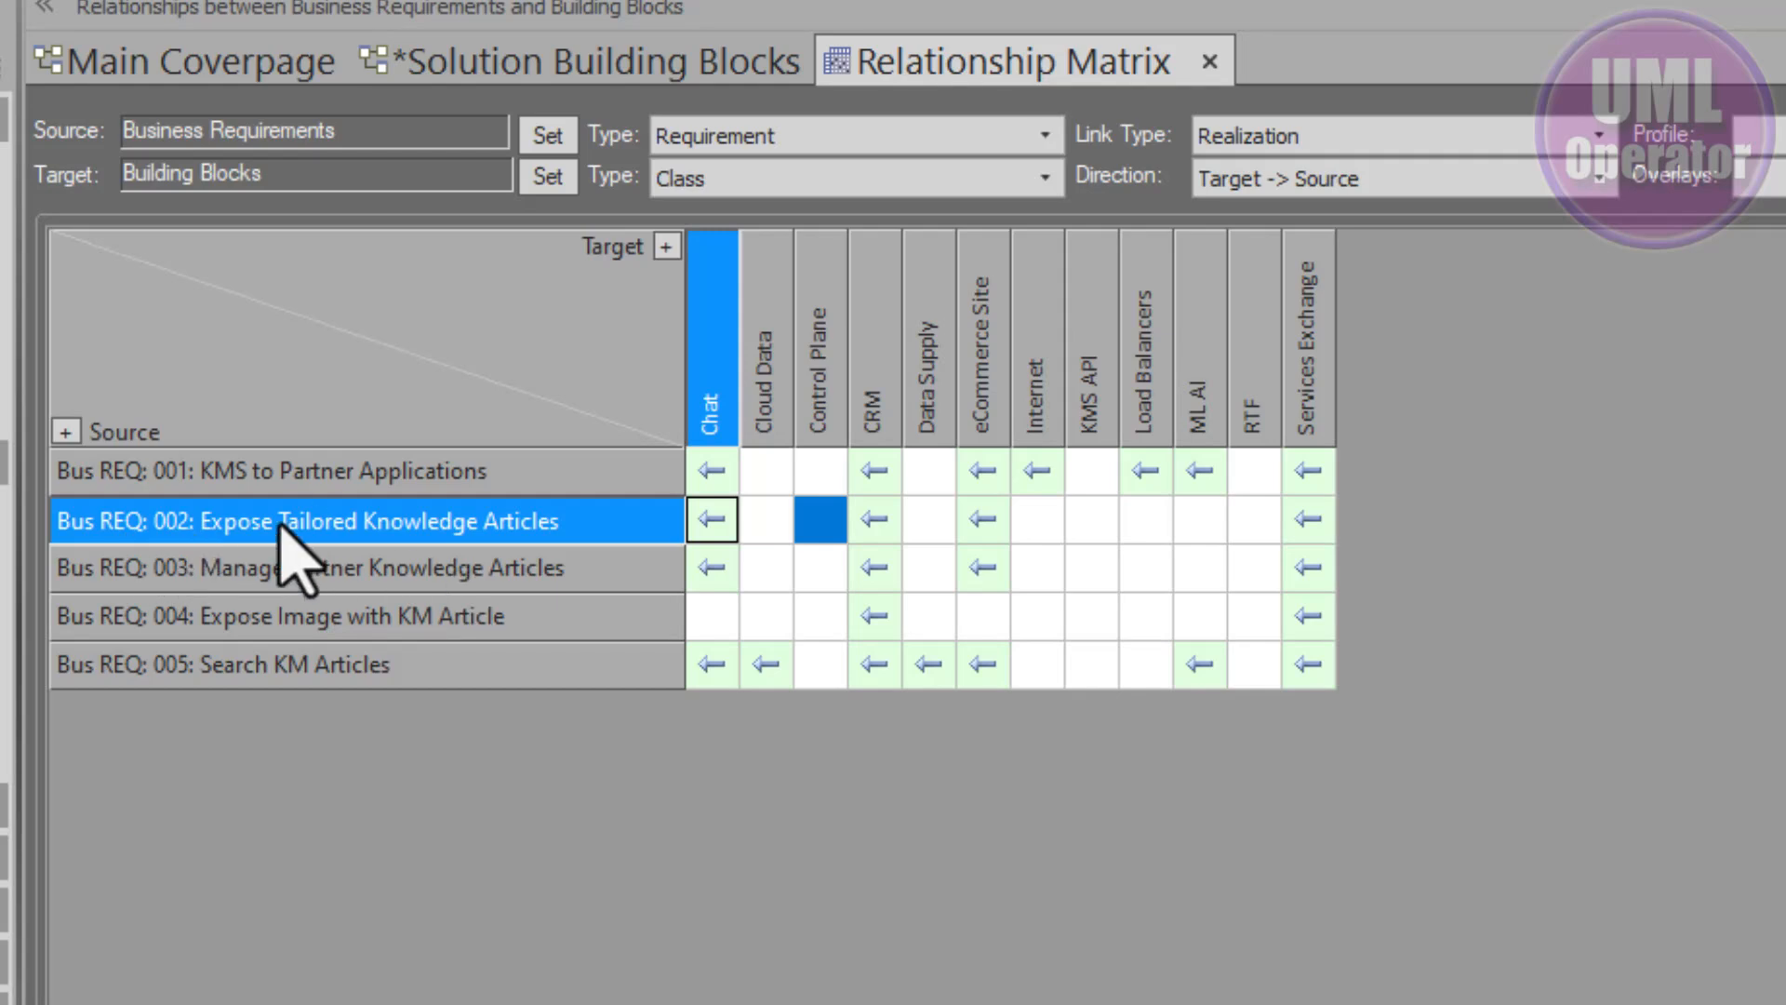
{"action": "right_click", "coordinate": [816, 521]}
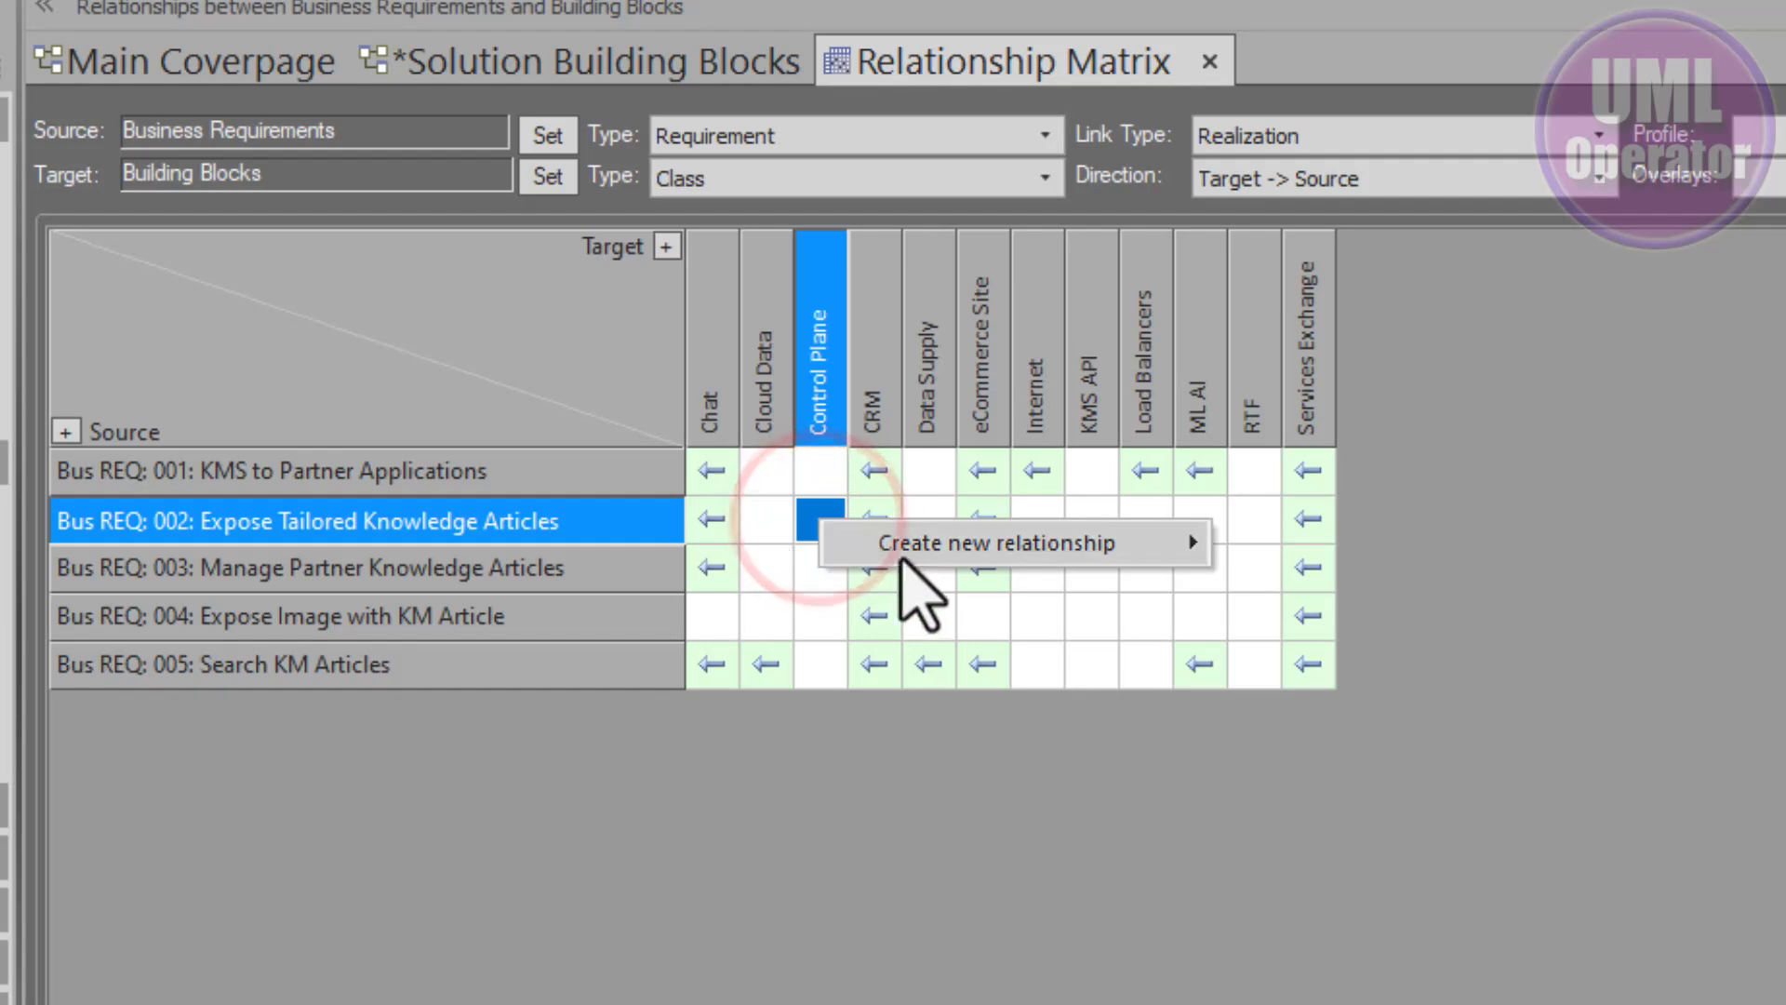
{"action": "mouse_move", "coordinate": [929, 550]}
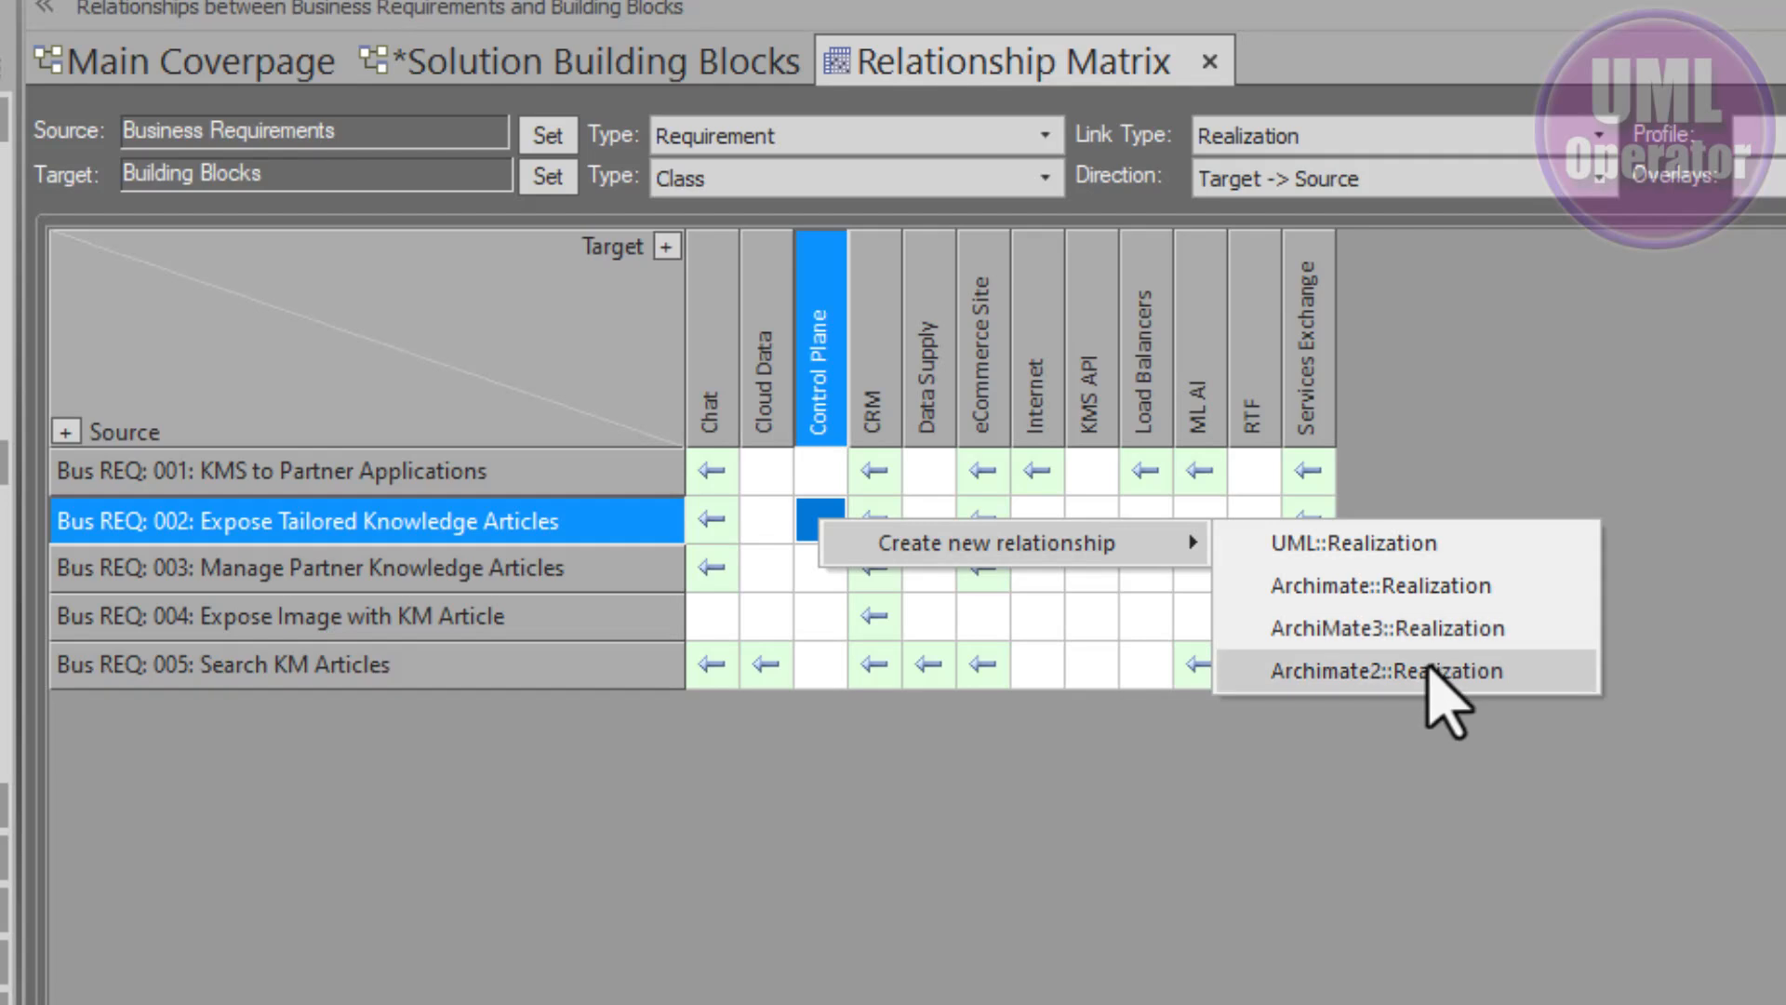
{"action": "left_click", "coordinate": [1405, 547]}
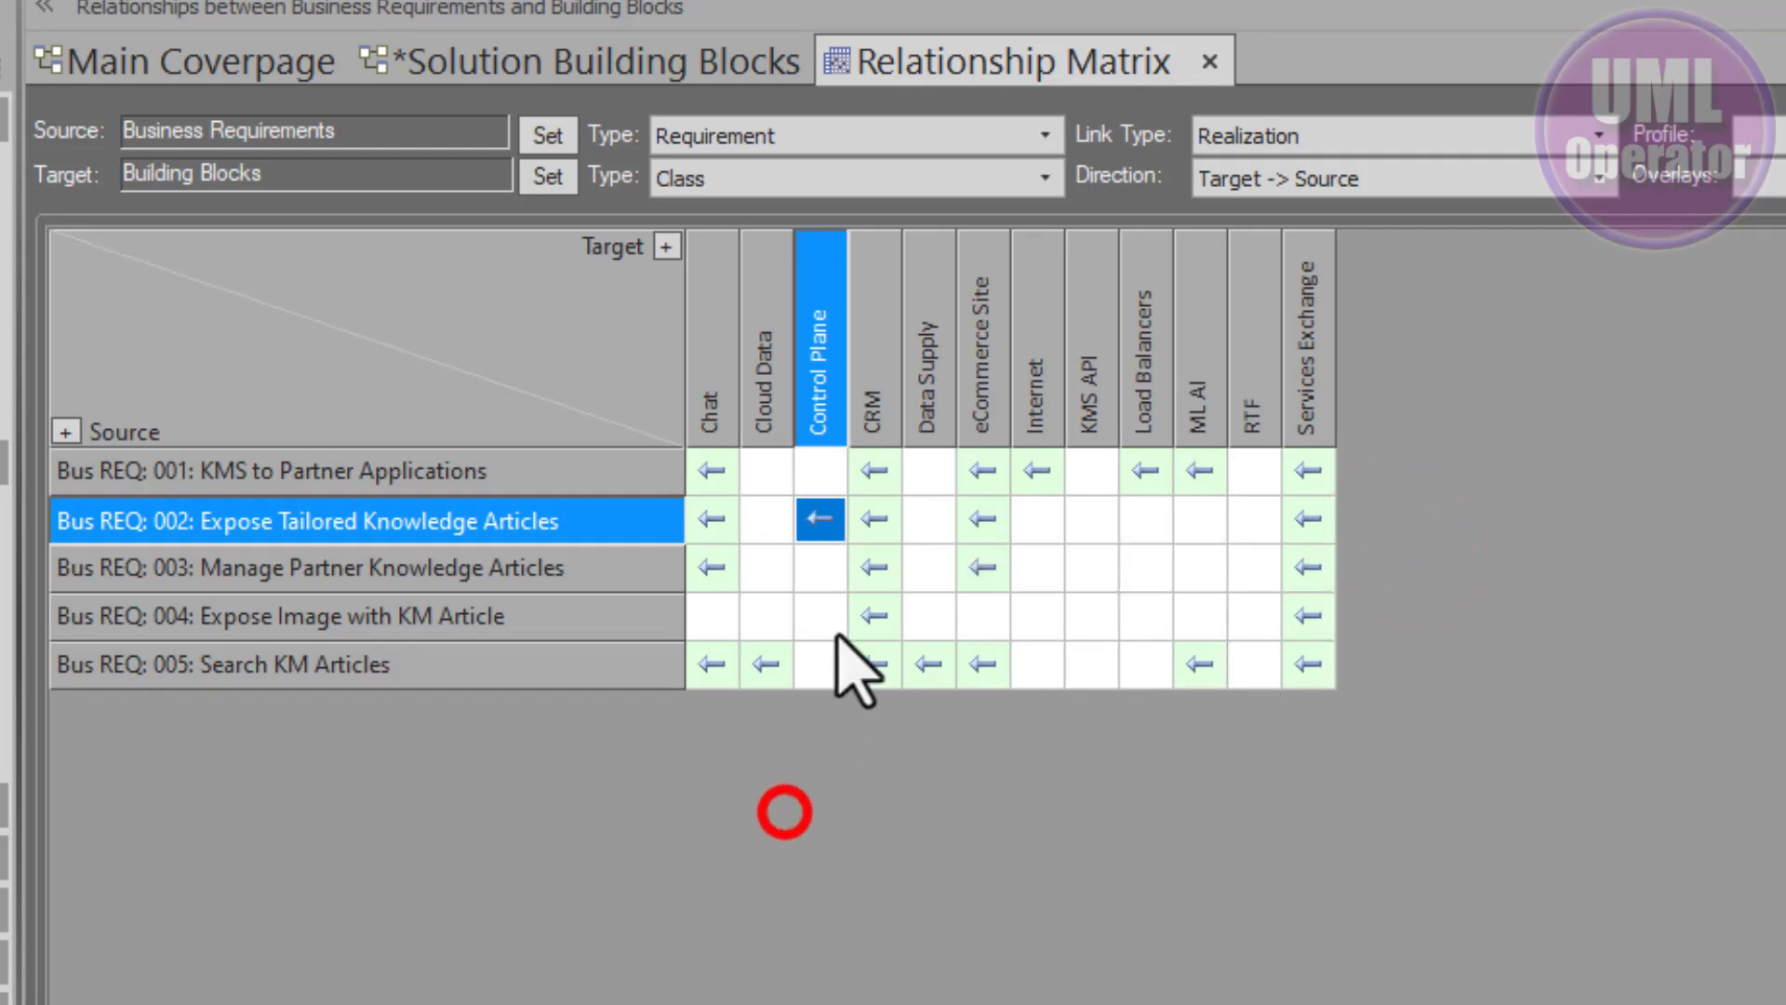
{"action": "left_click", "coordinate": [817, 521]}
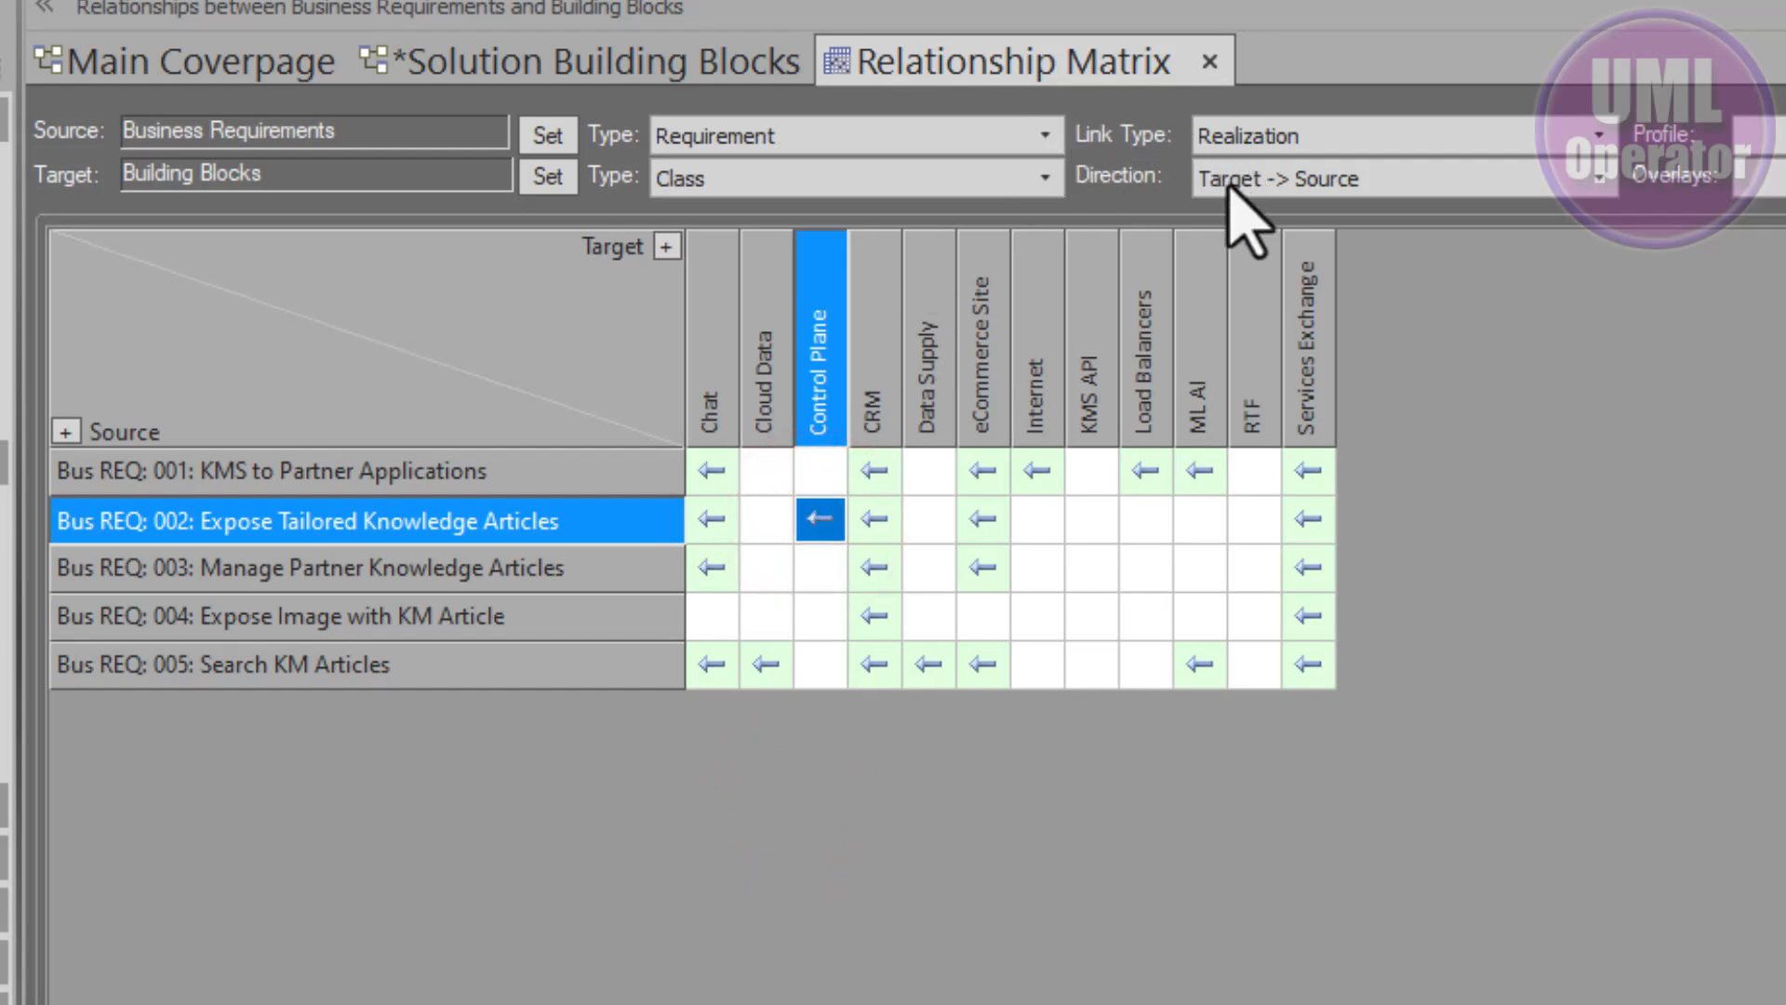
Review the source, target, direction, roles, constraints and binding of the Control Plane realization in its properties
{"action": "double_click", "coordinate": [831, 512]}
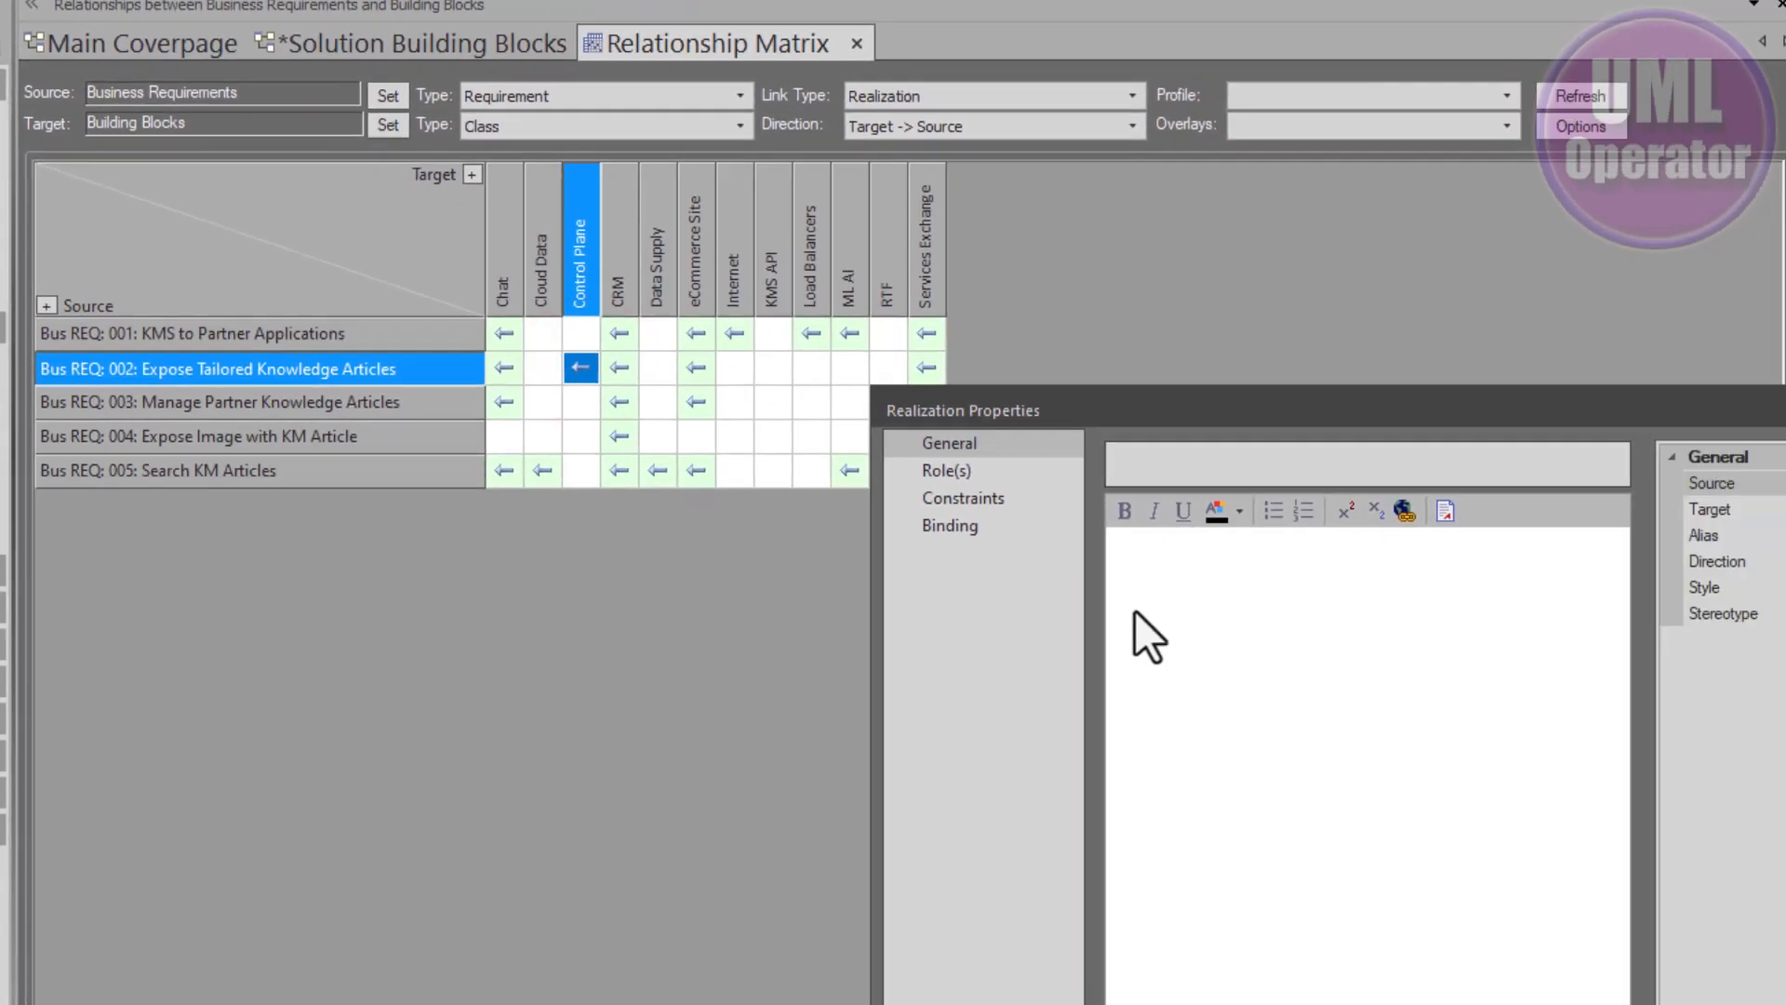
{"action": "left_click", "coordinate": [1169, 601]}
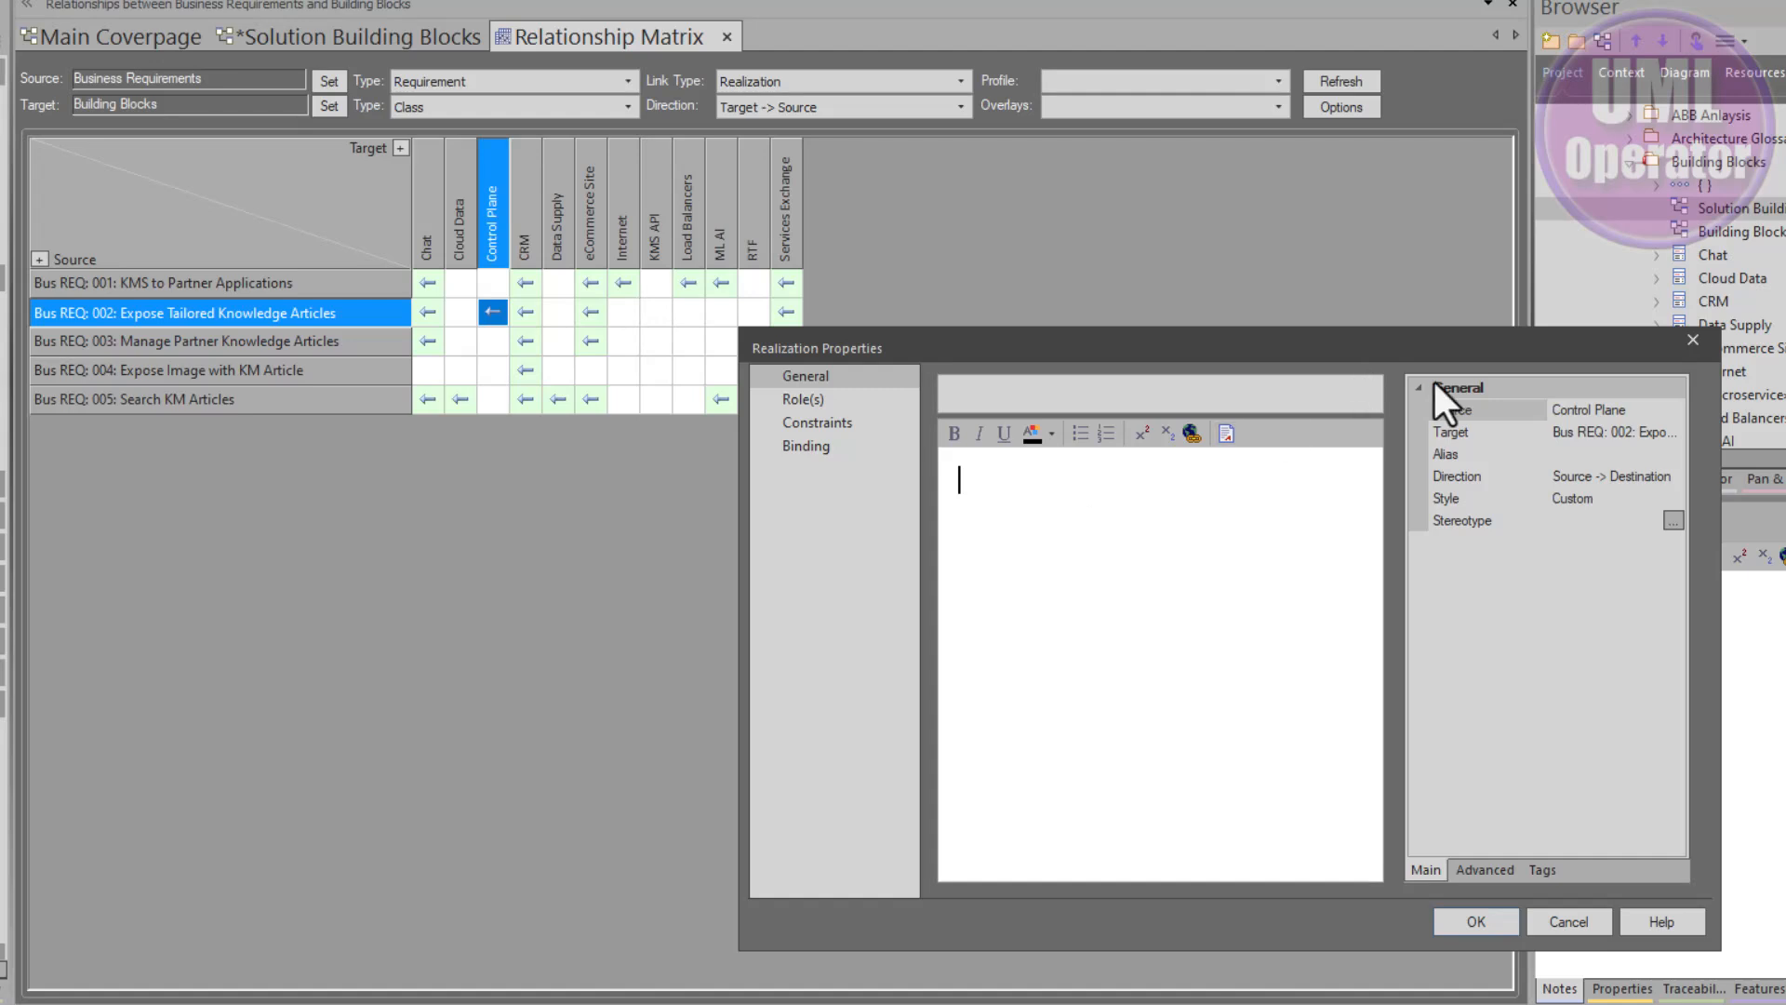
{"action": "left_click", "coordinate": [1634, 419]}
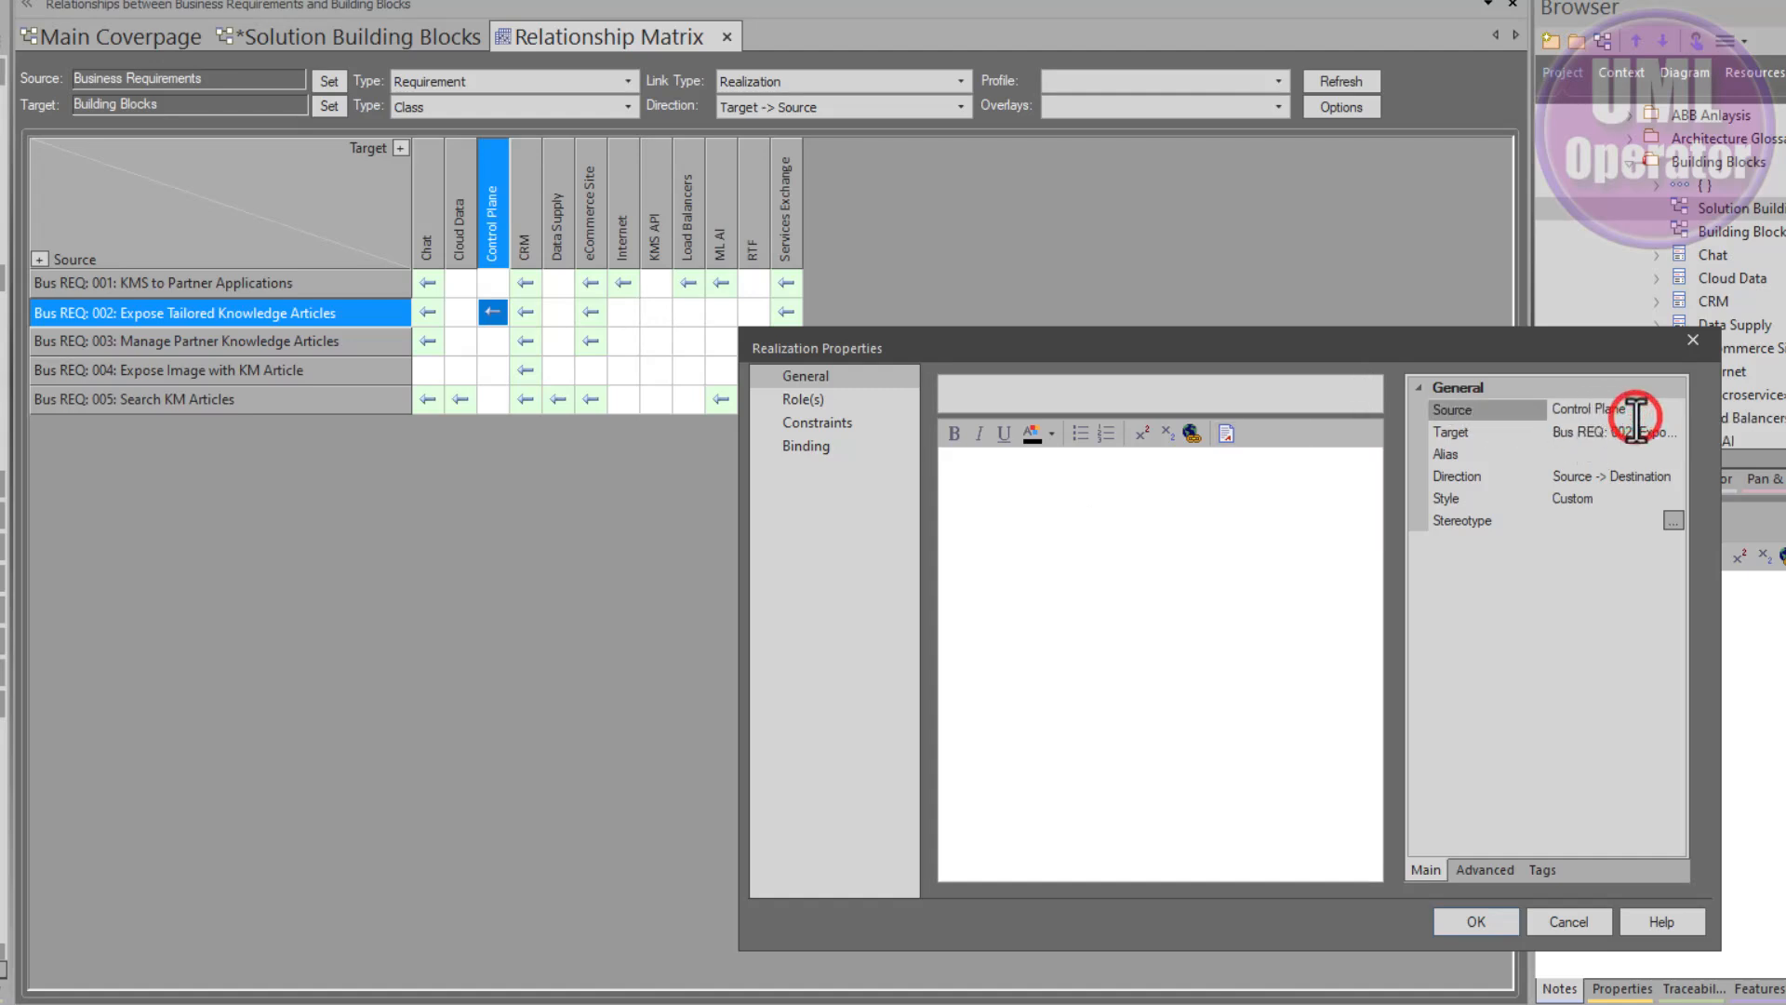
{"action": "left_click", "coordinate": [1626, 433]}
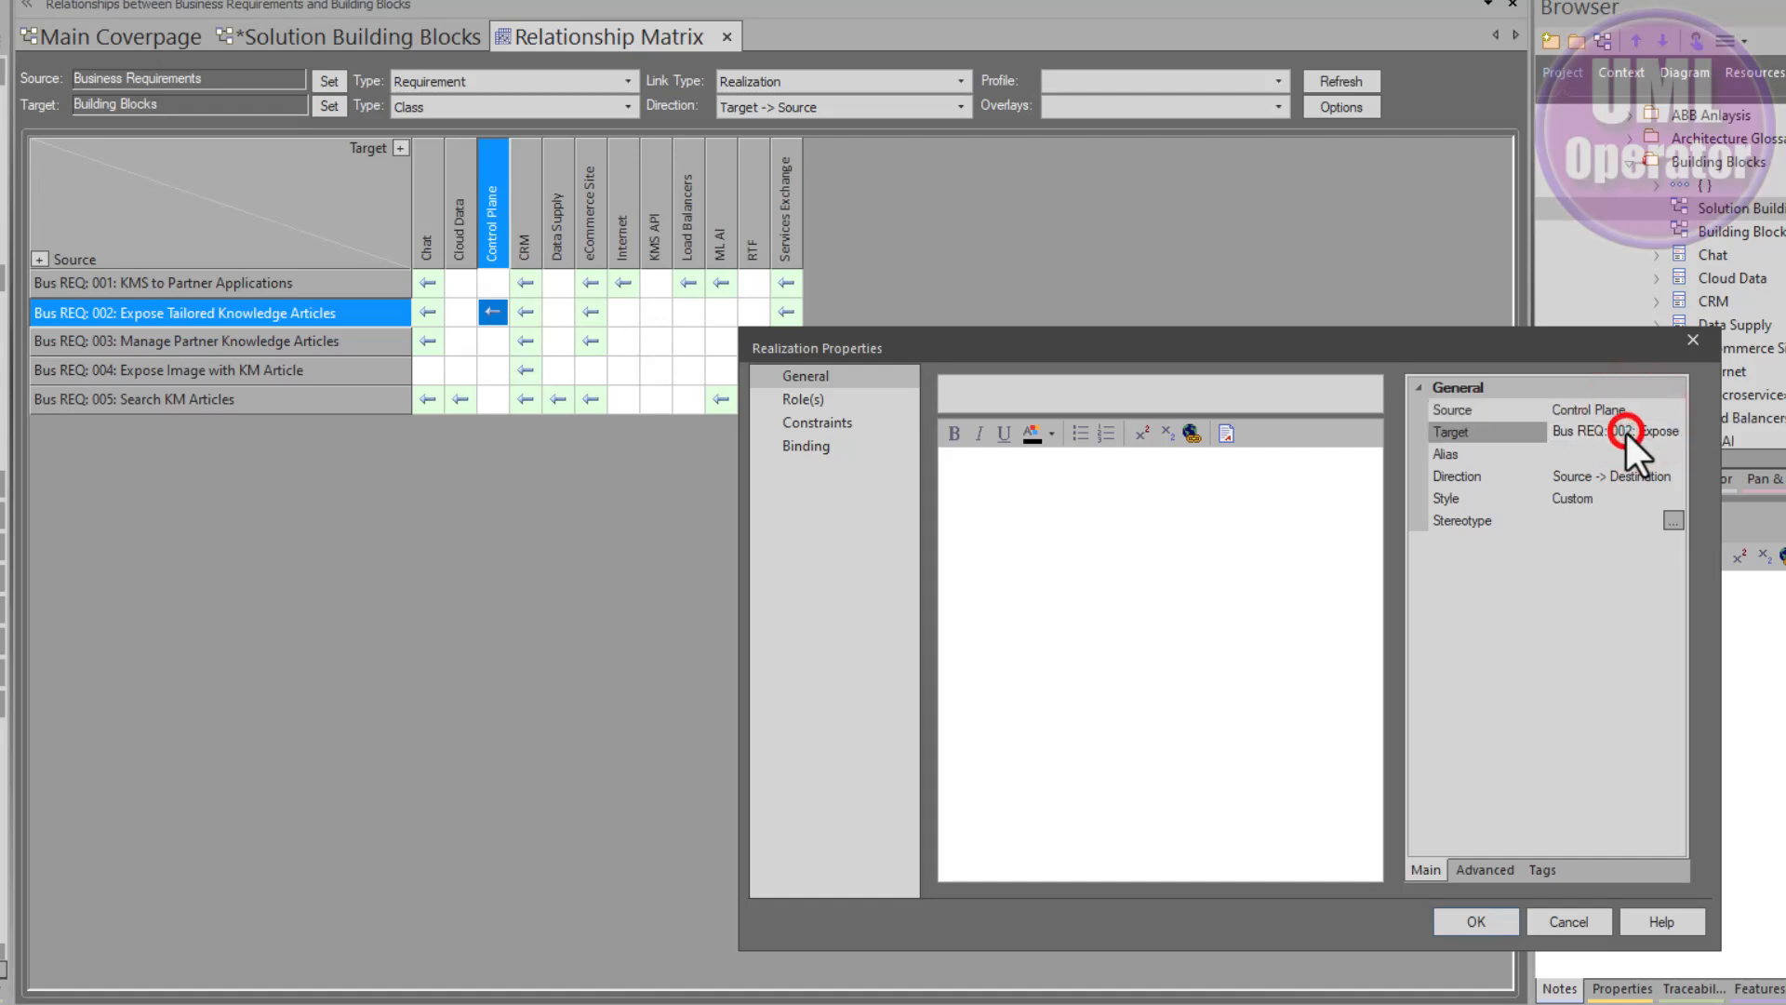
{"action": "left_click", "coordinate": [1583, 460]}
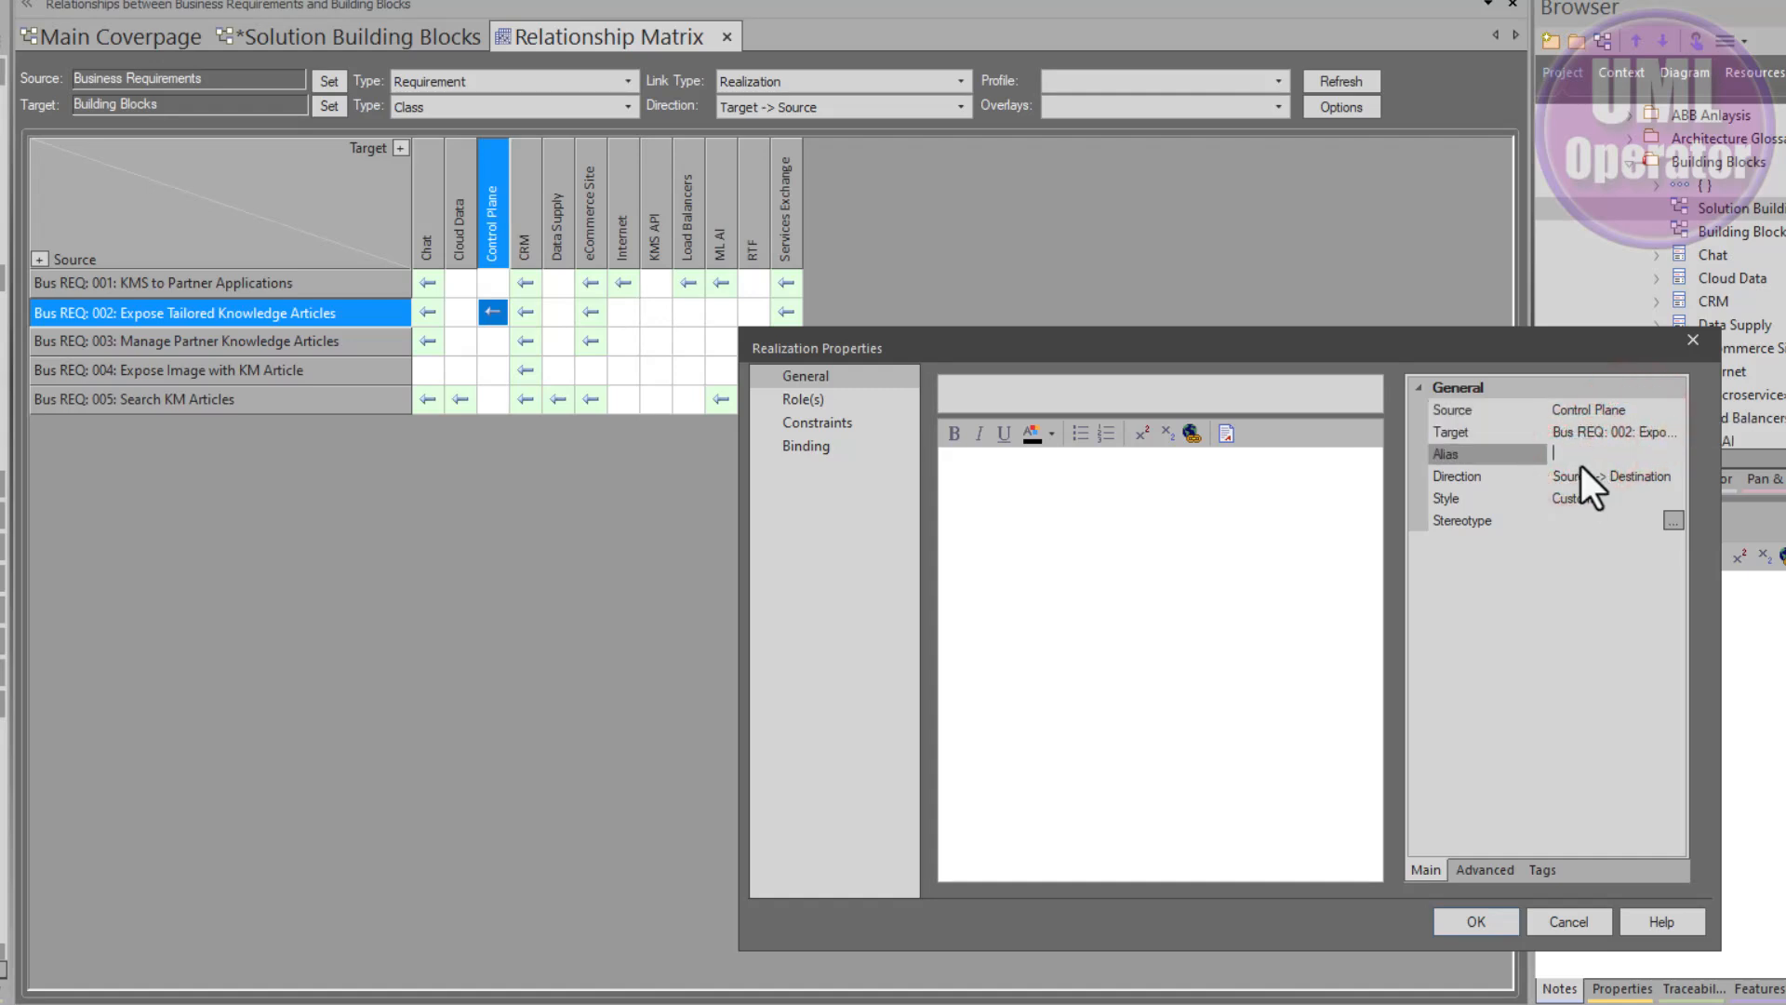
{"action": "left_click", "coordinate": [1583, 475]}
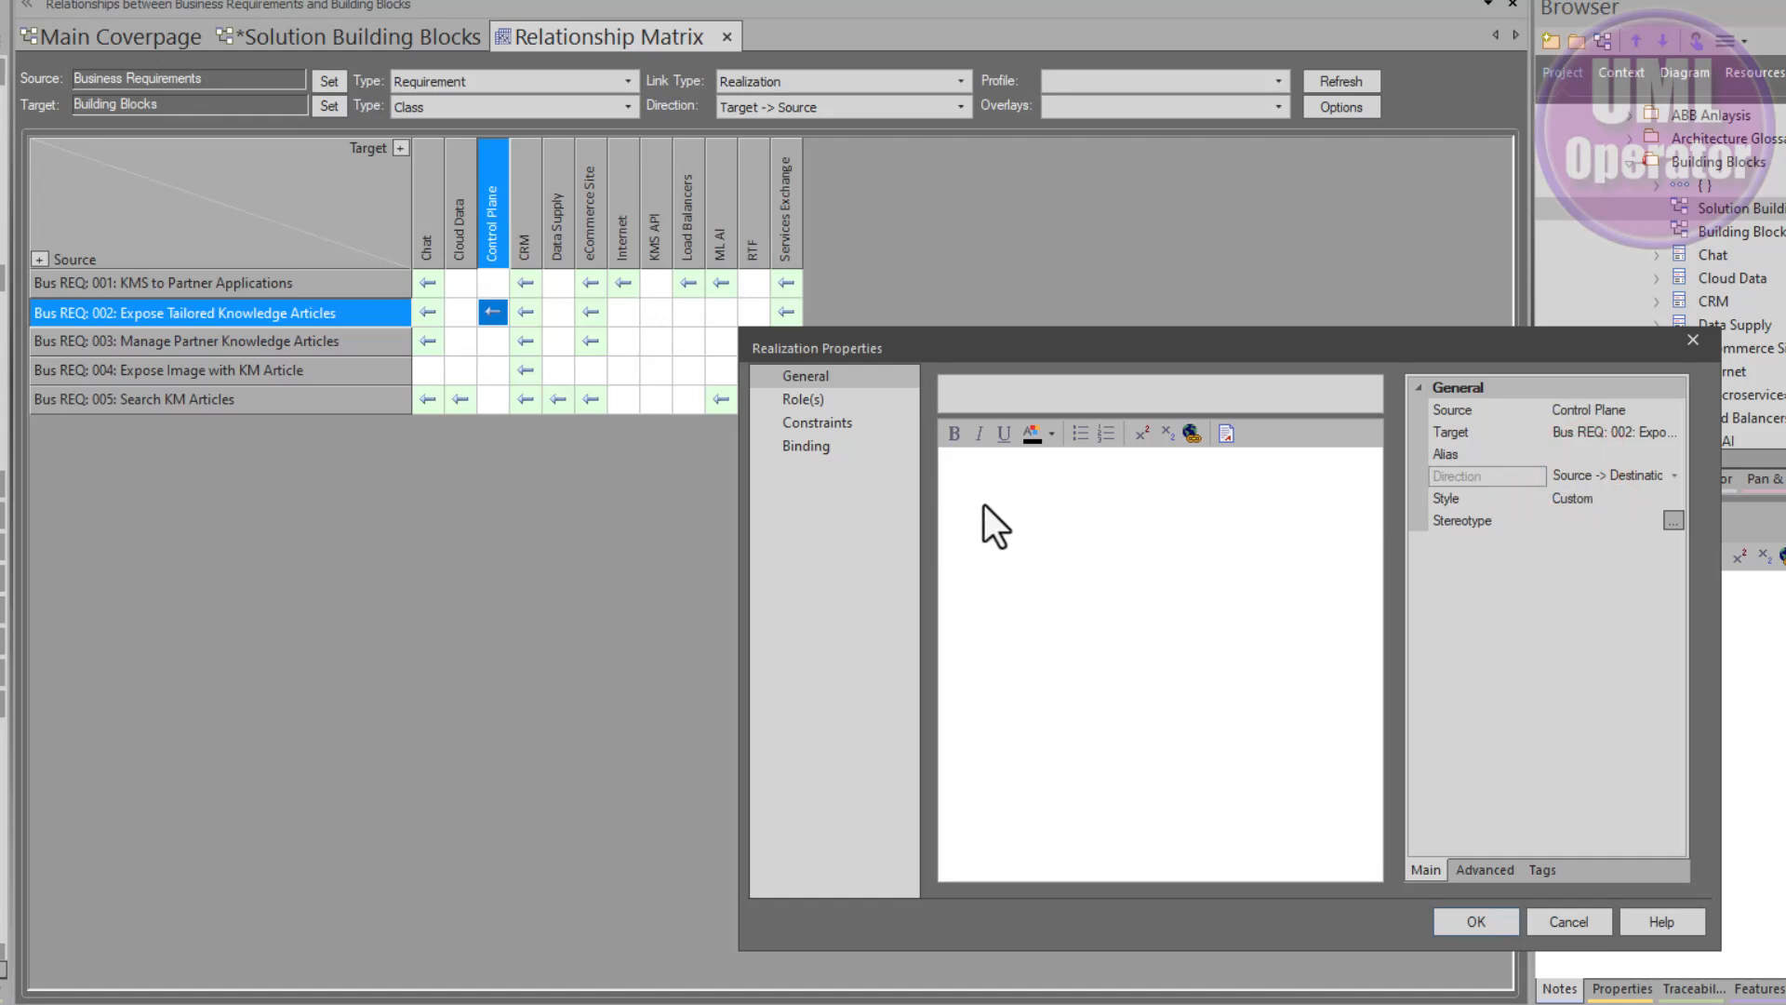
{"action": "left_click", "coordinate": [813, 402]}
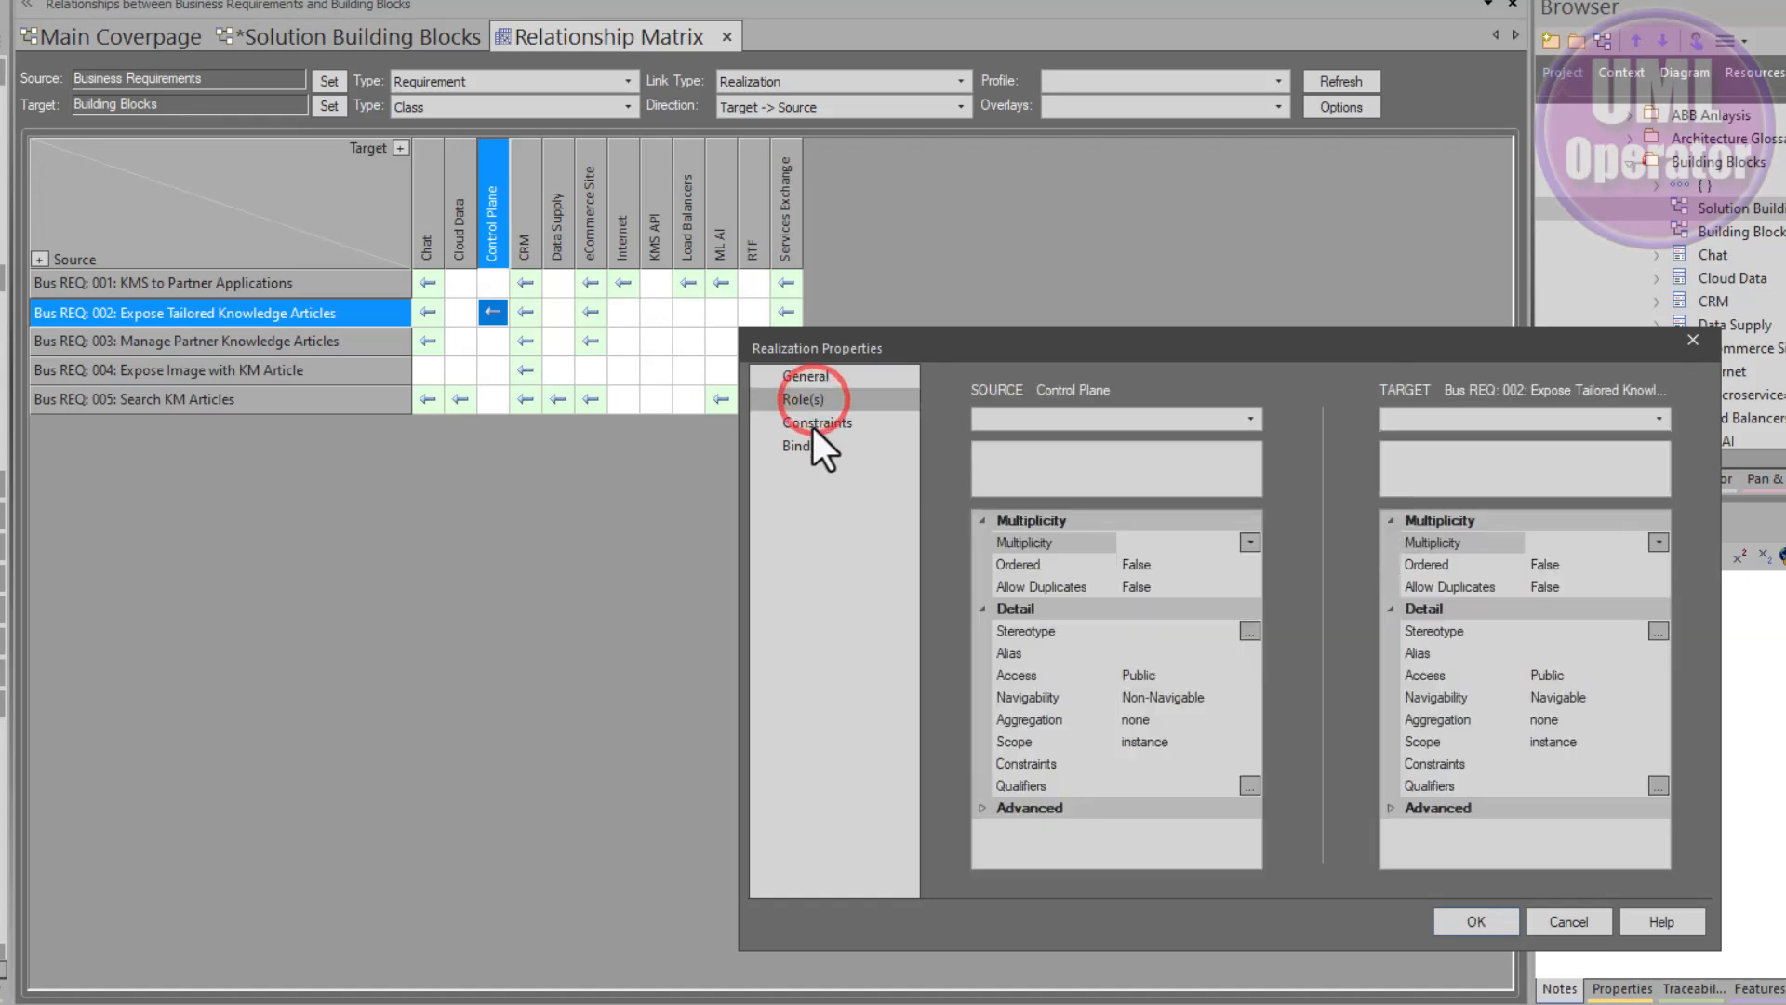
{"action": "left_click", "coordinate": [813, 424]}
{"action": "left_click", "coordinate": [805, 445]}
{"action": "left_click", "coordinate": [797, 374]}
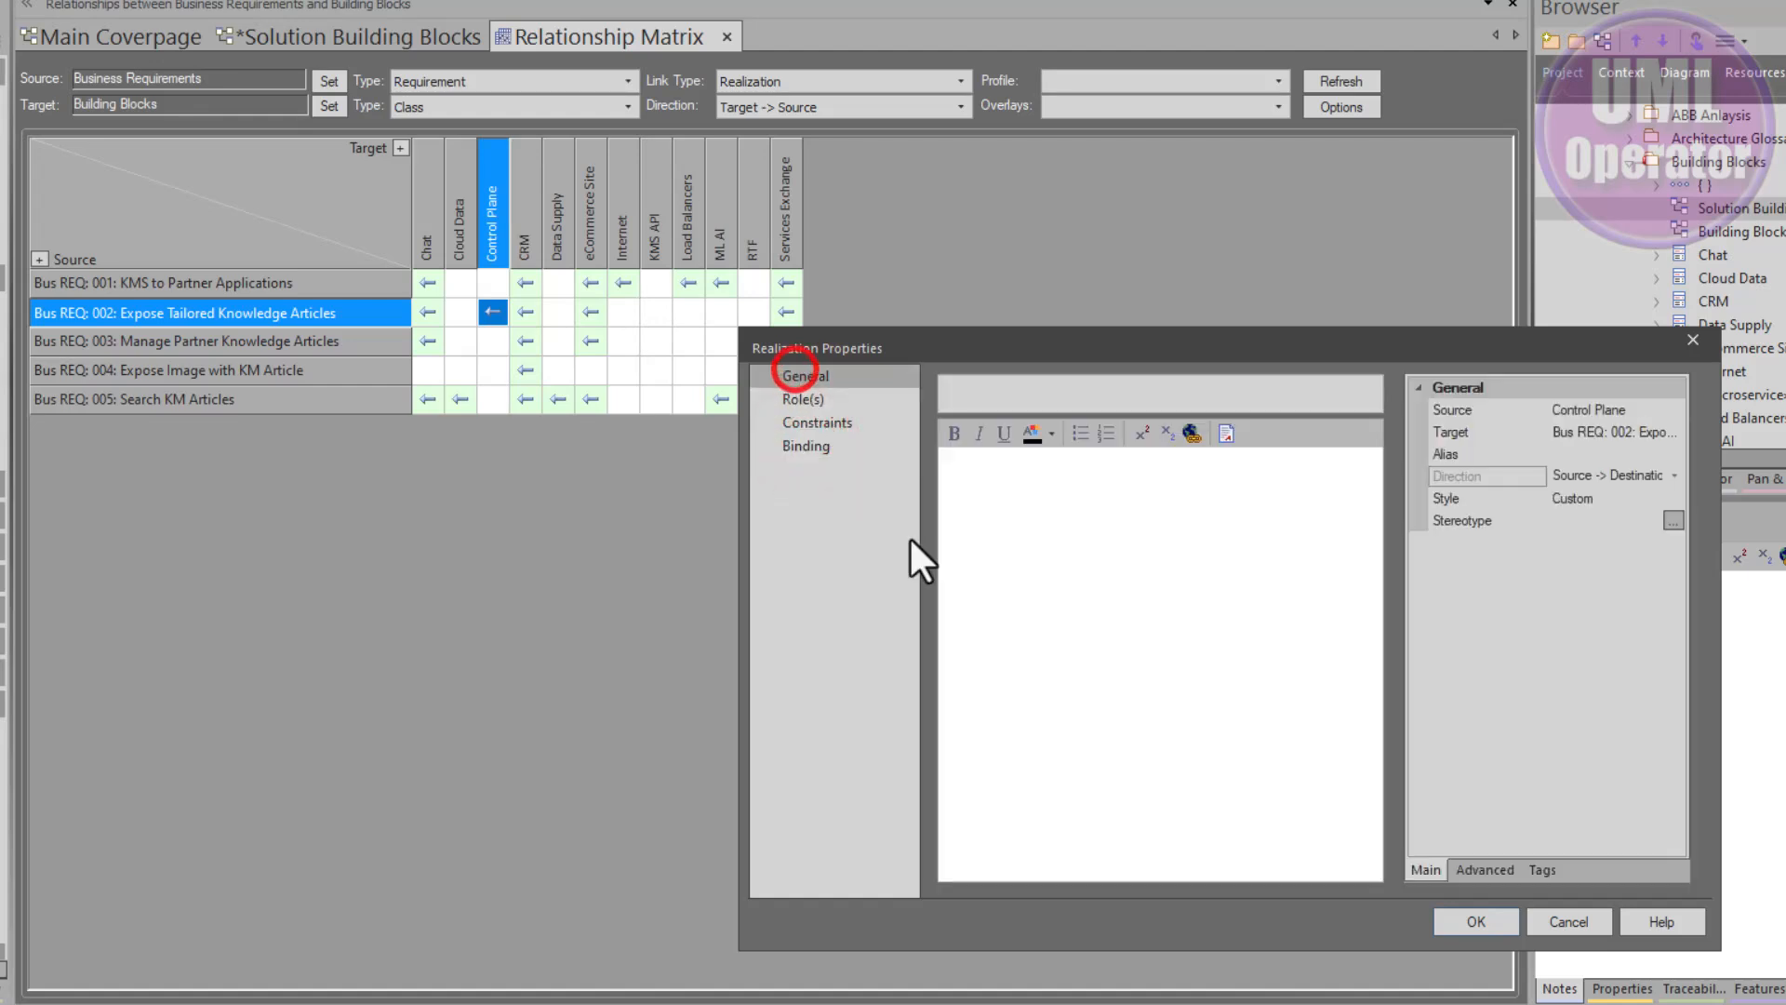
{"action": "left_click", "coordinate": [1494, 921]}
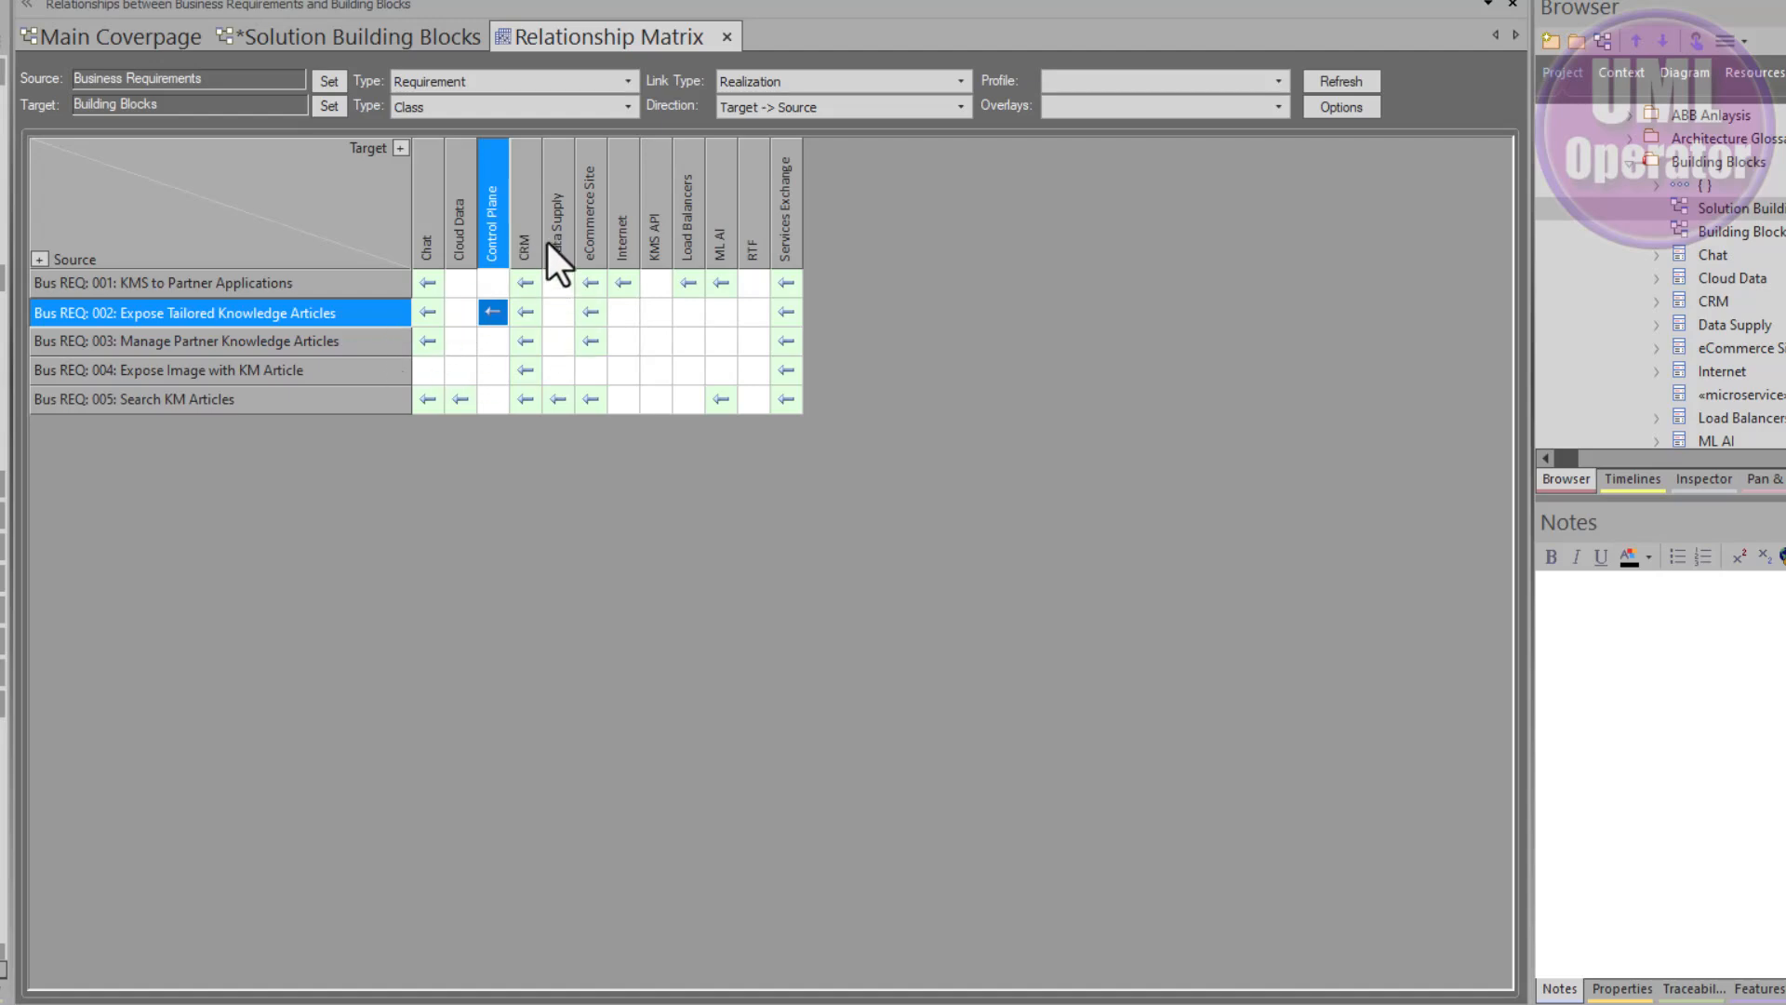
View the Solution Building Blocks diagram and check the Control Plane realization of Bus REQ: 002 in the matrix
{"action": "left_click", "coordinate": [415, 31]}
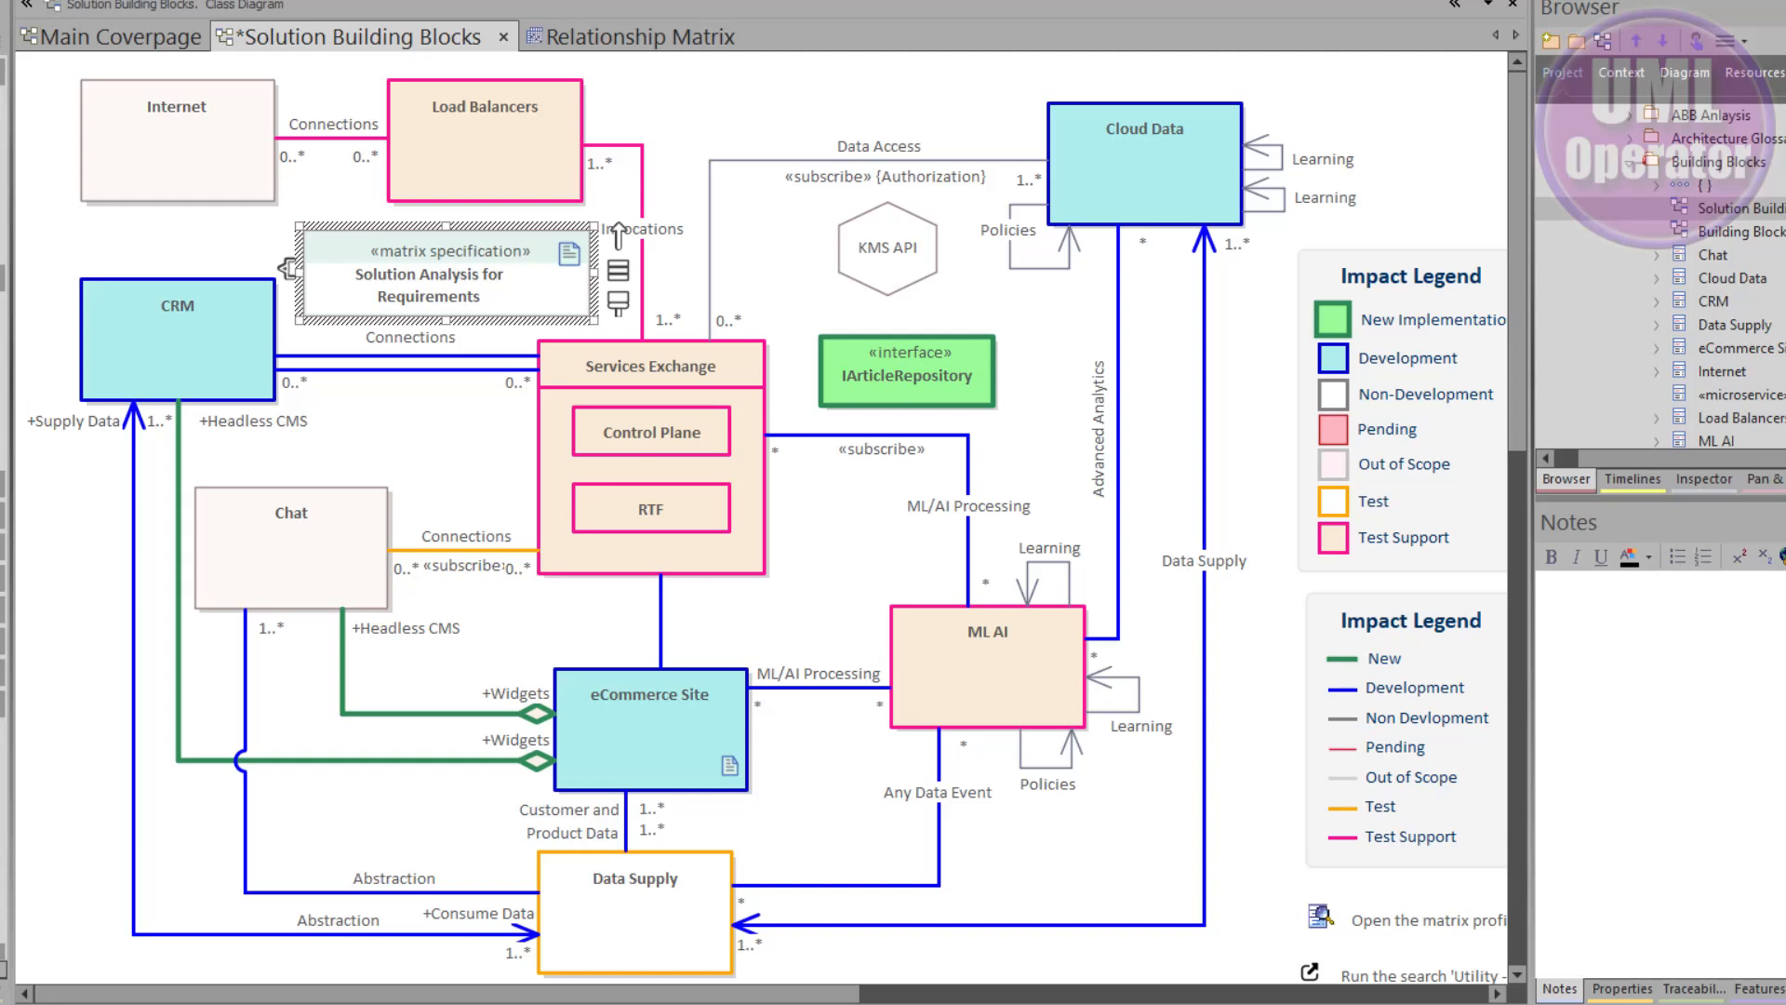
{"action": "left_click", "coordinate": [1493, 920]}
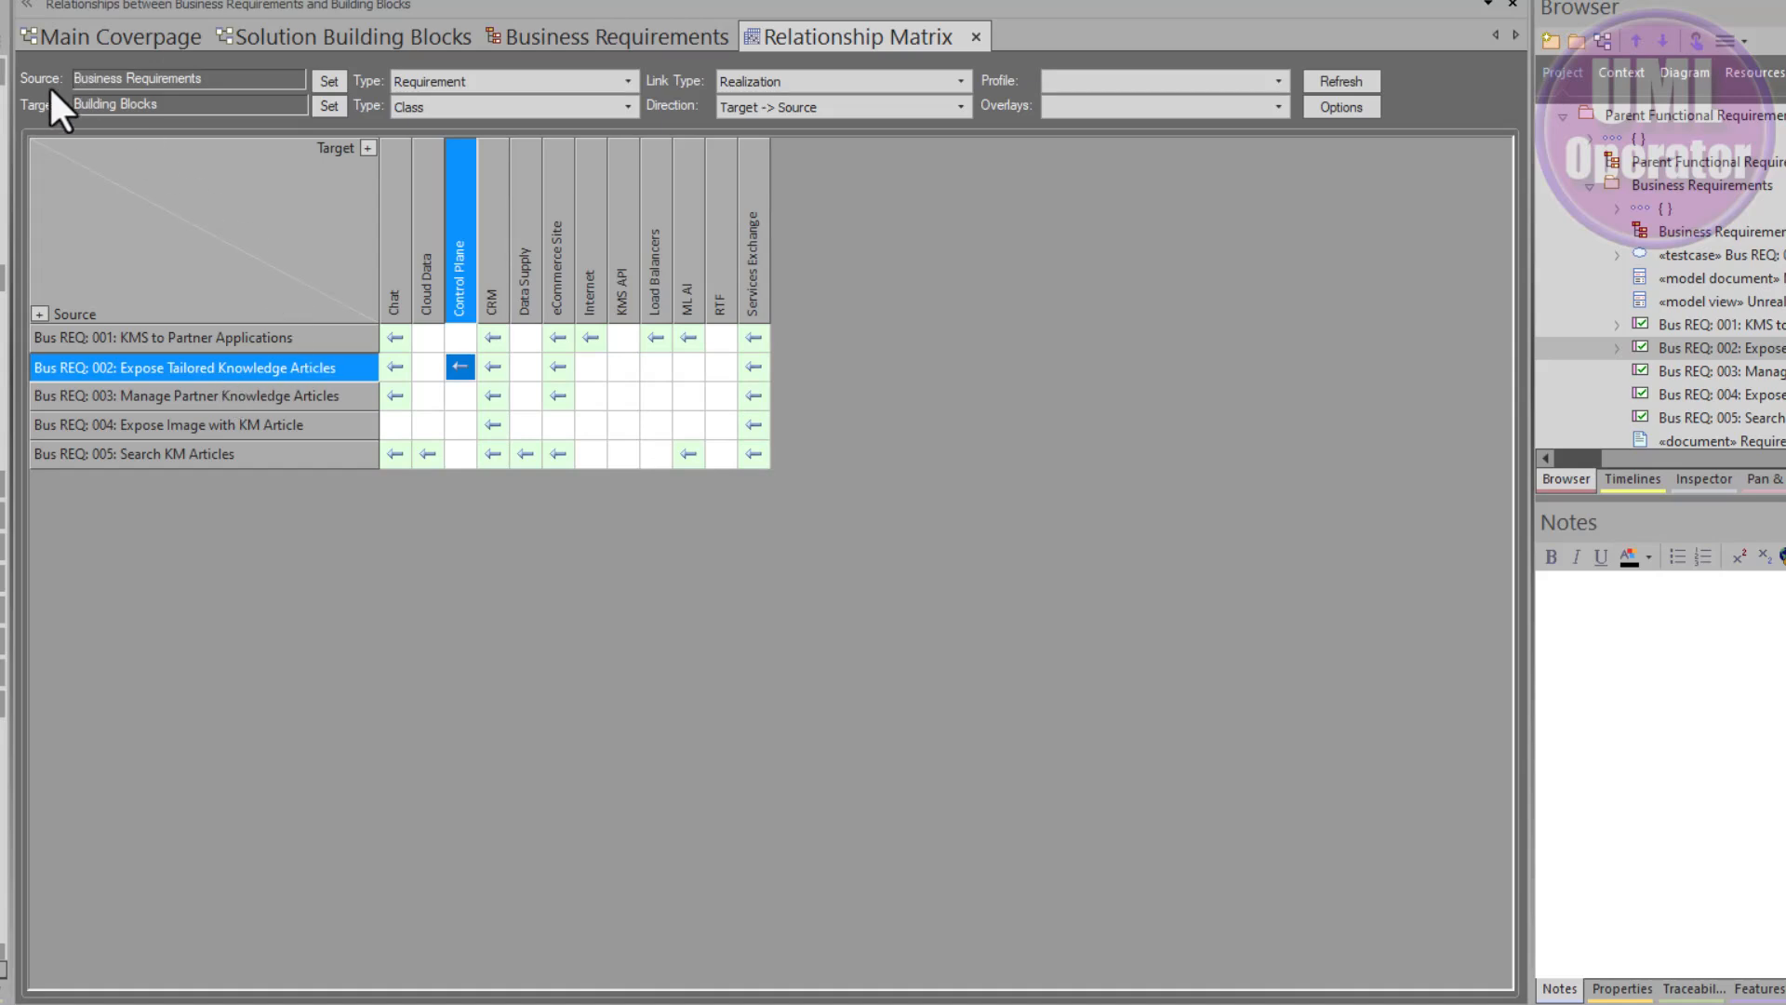
{"action": "left_click", "coordinate": [119, 367]}
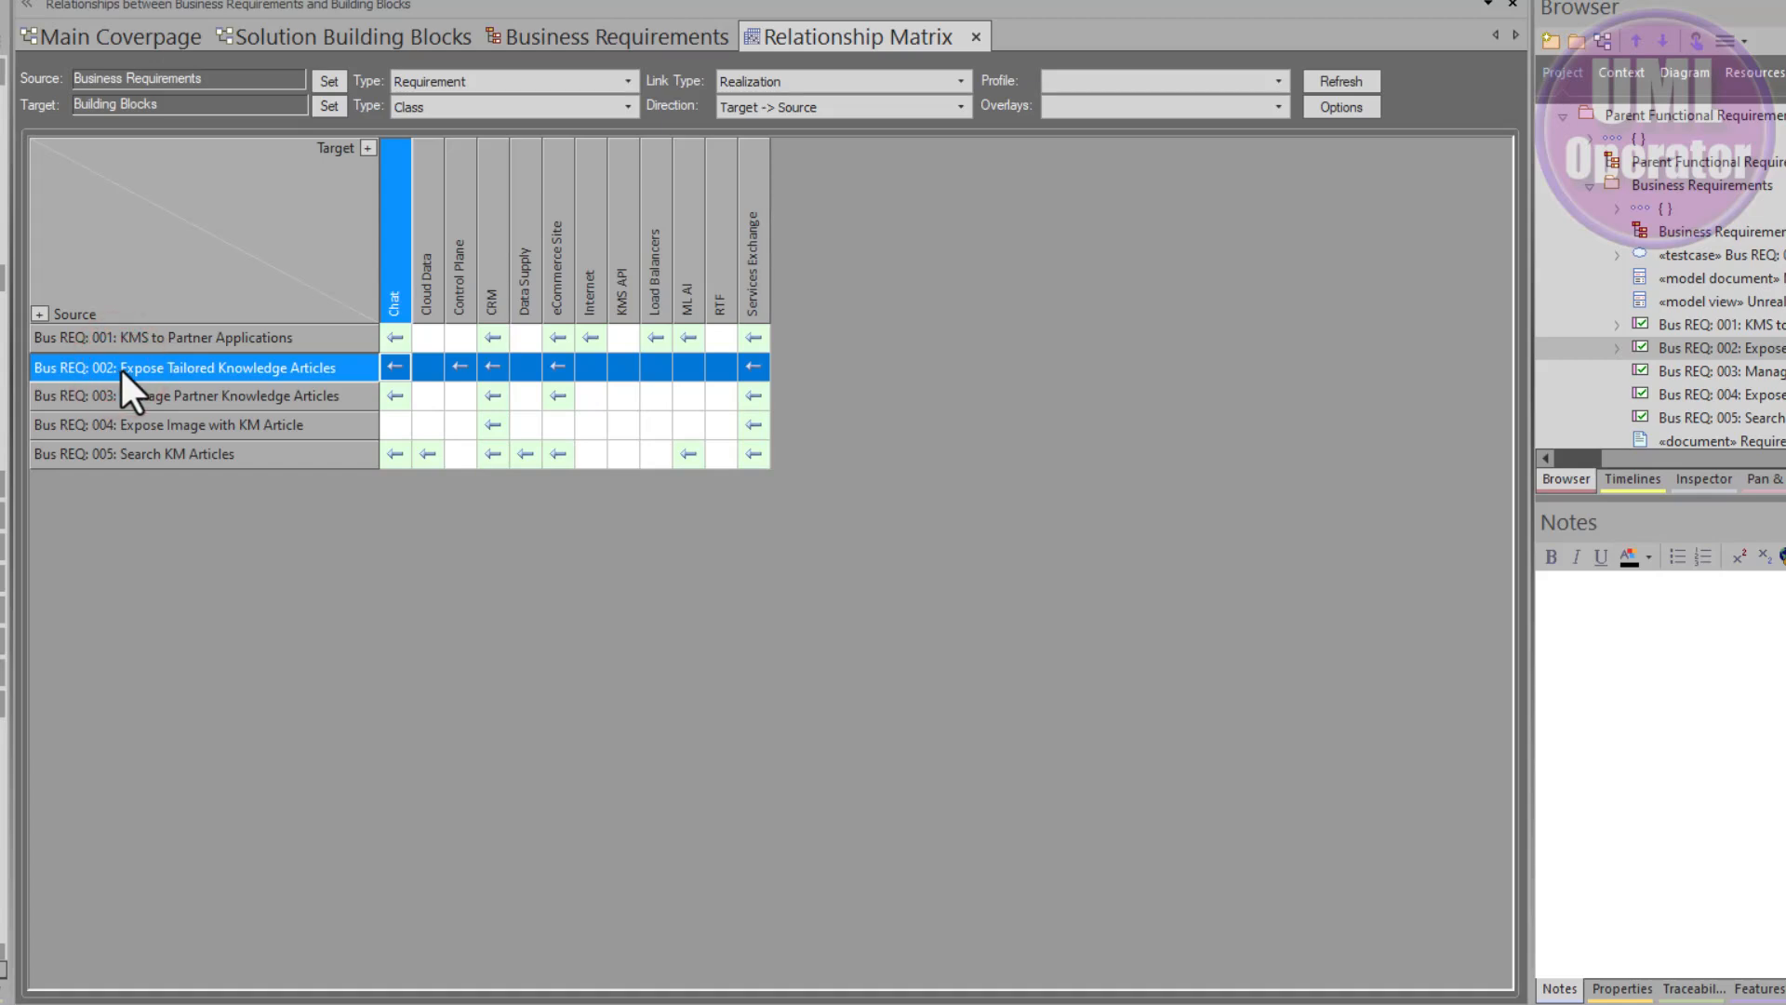
{"action": "left_click", "coordinate": [455, 376]}
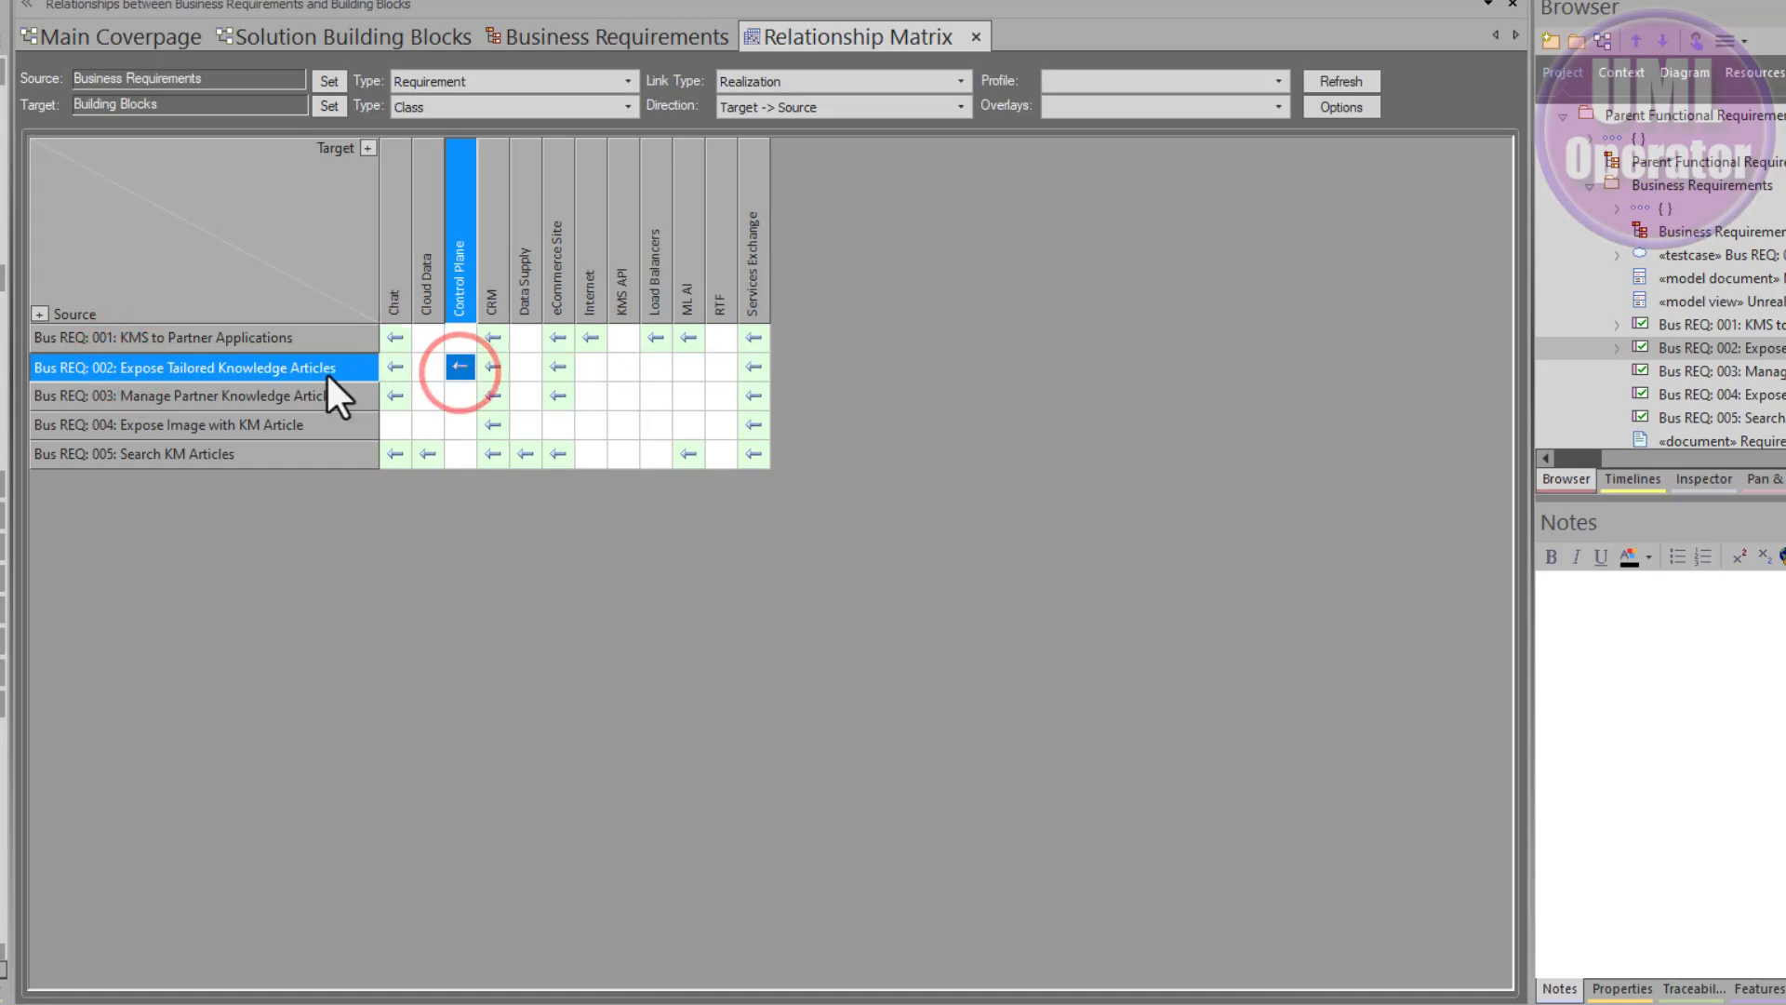
Locate Bus REQ: 002 in the project browser and place it on the Solution Building Blocks diagram as a link
{"action": "right_click", "coordinate": [288, 376]}
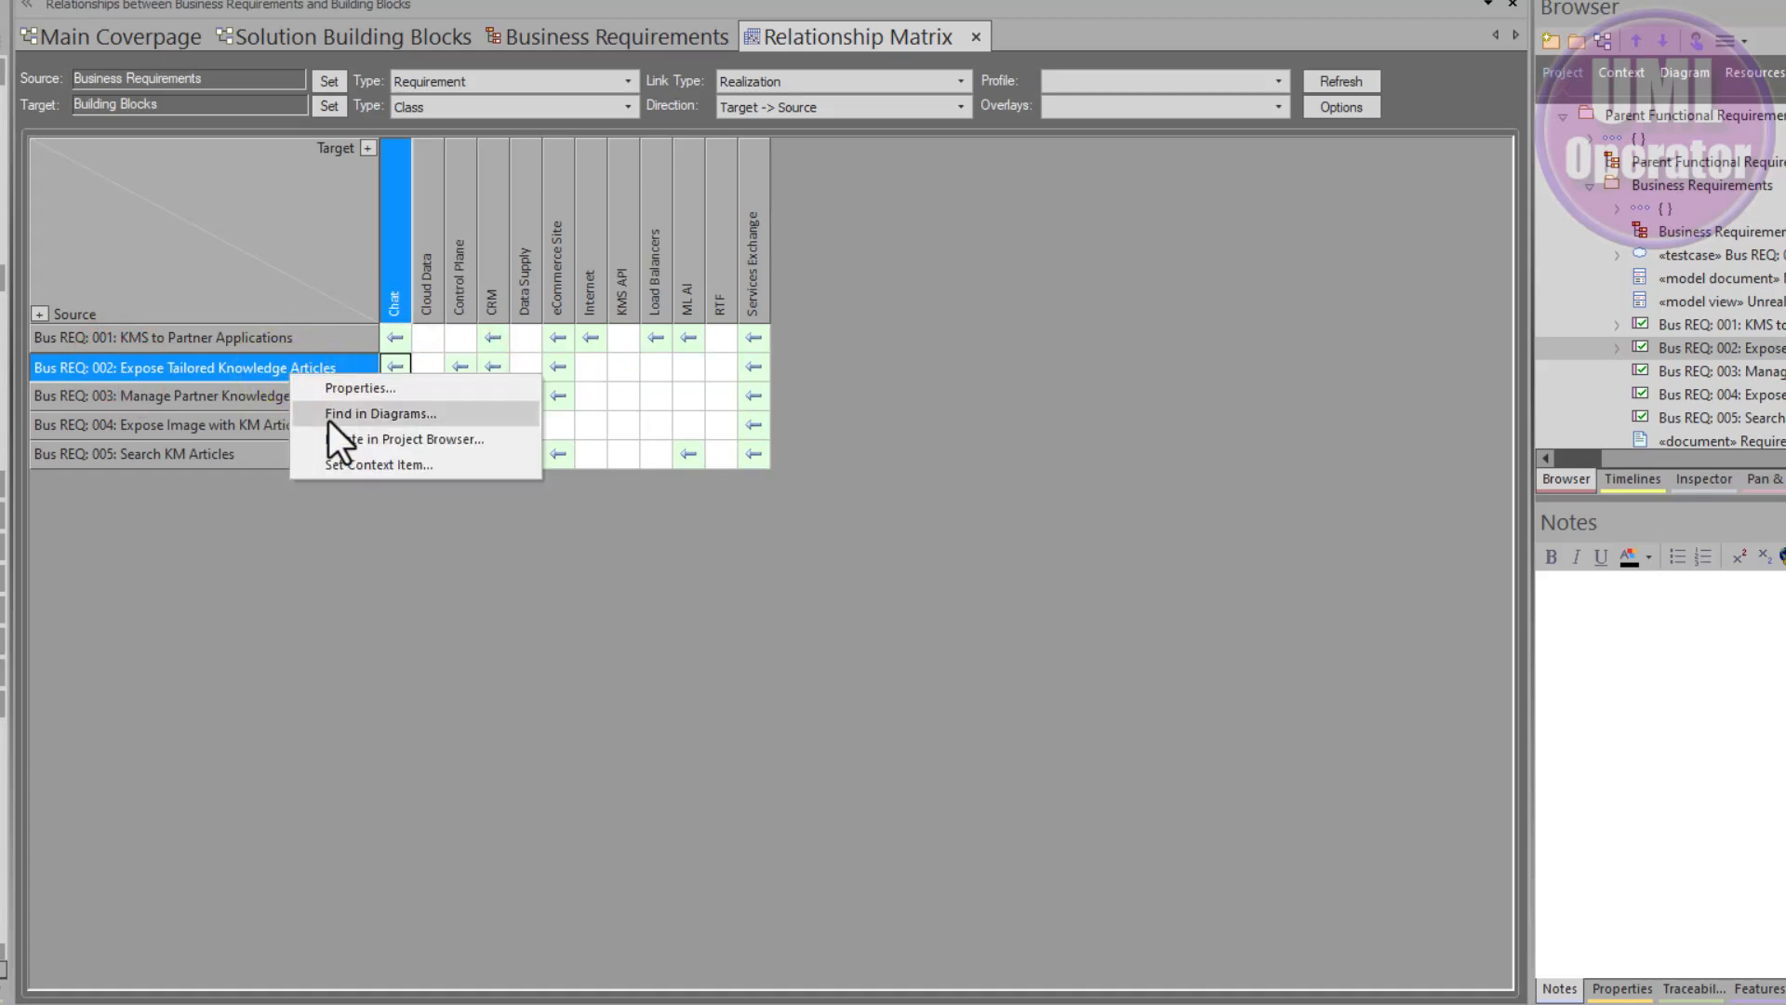
{"action": "left_click", "coordinate": [353, 438]}
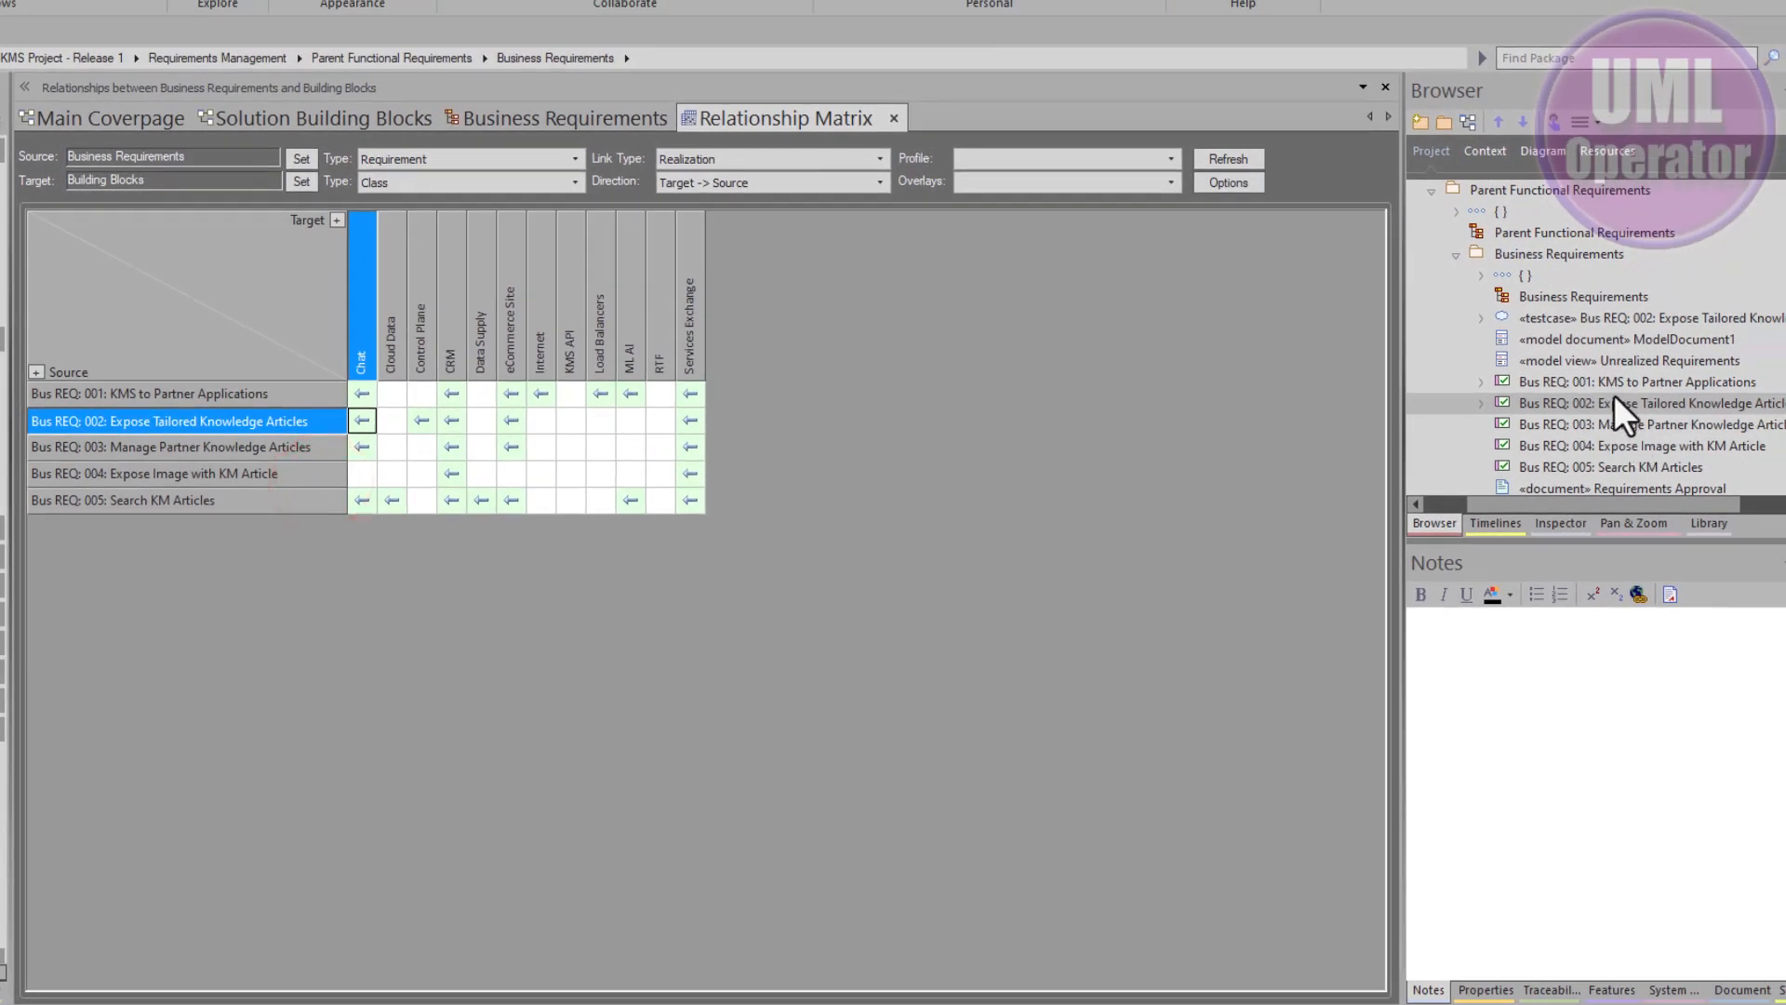
{"action": "left_click", "coordinate": [1611, 399]}
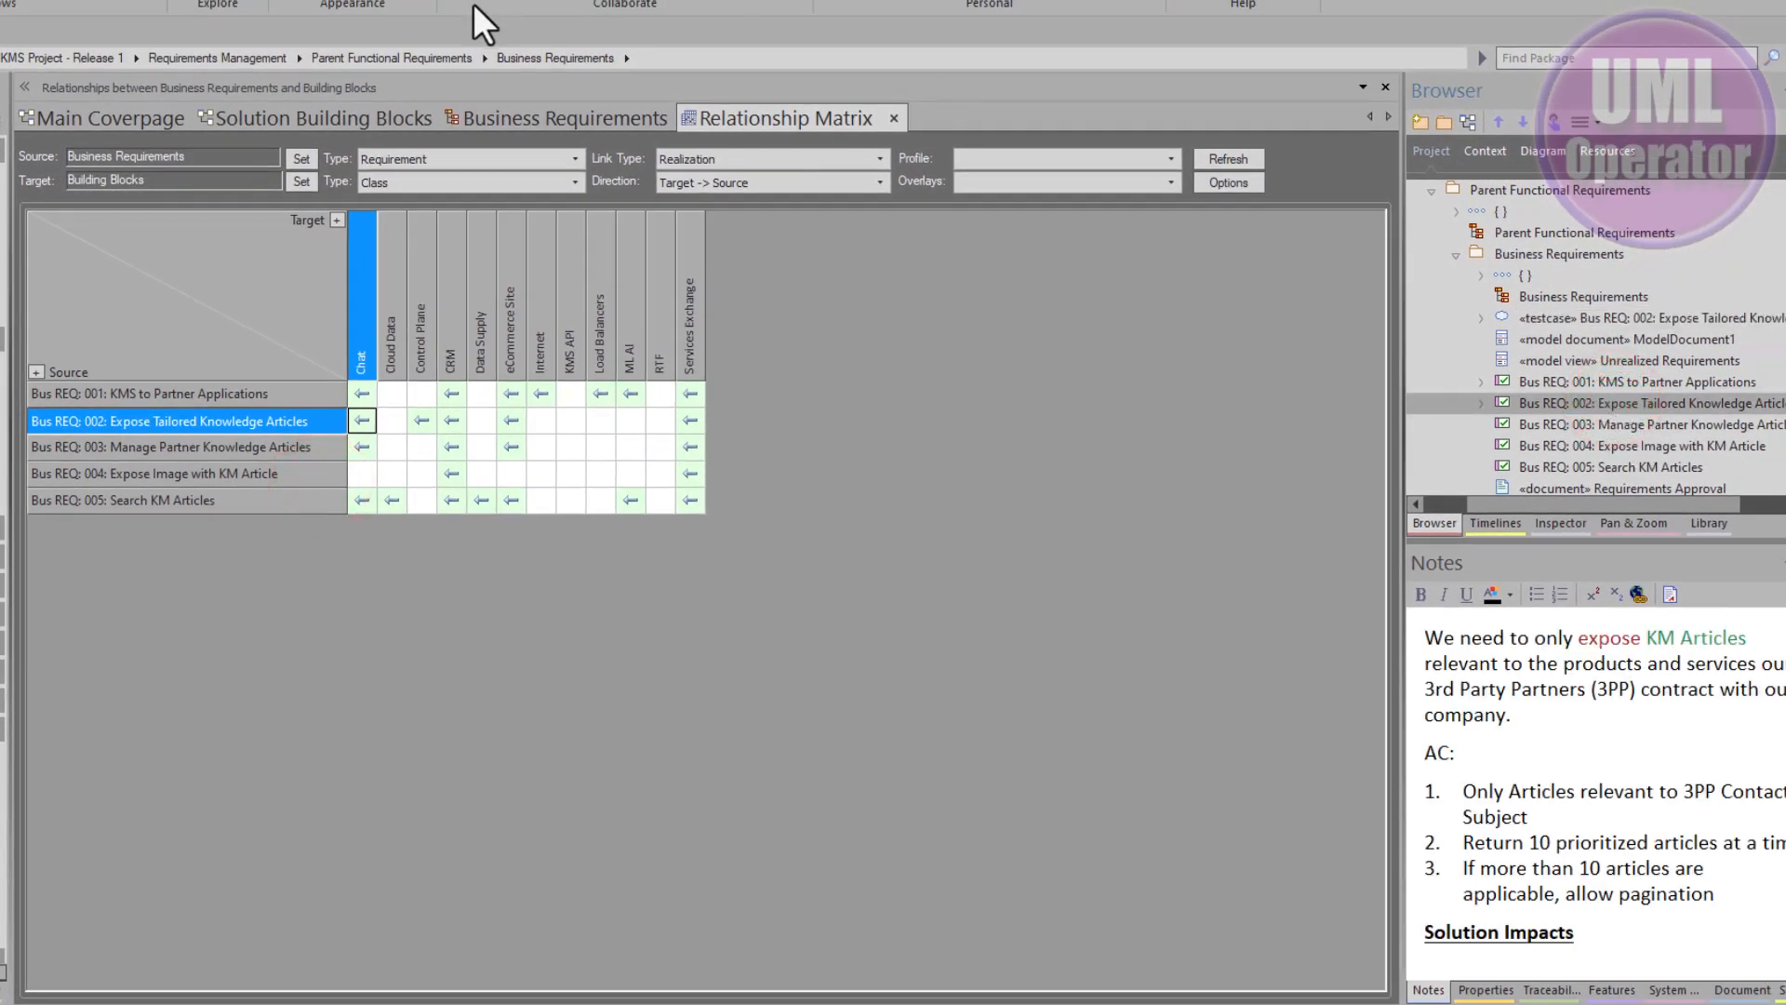
{"action": "left_click", "coordinate": [353, 119]}
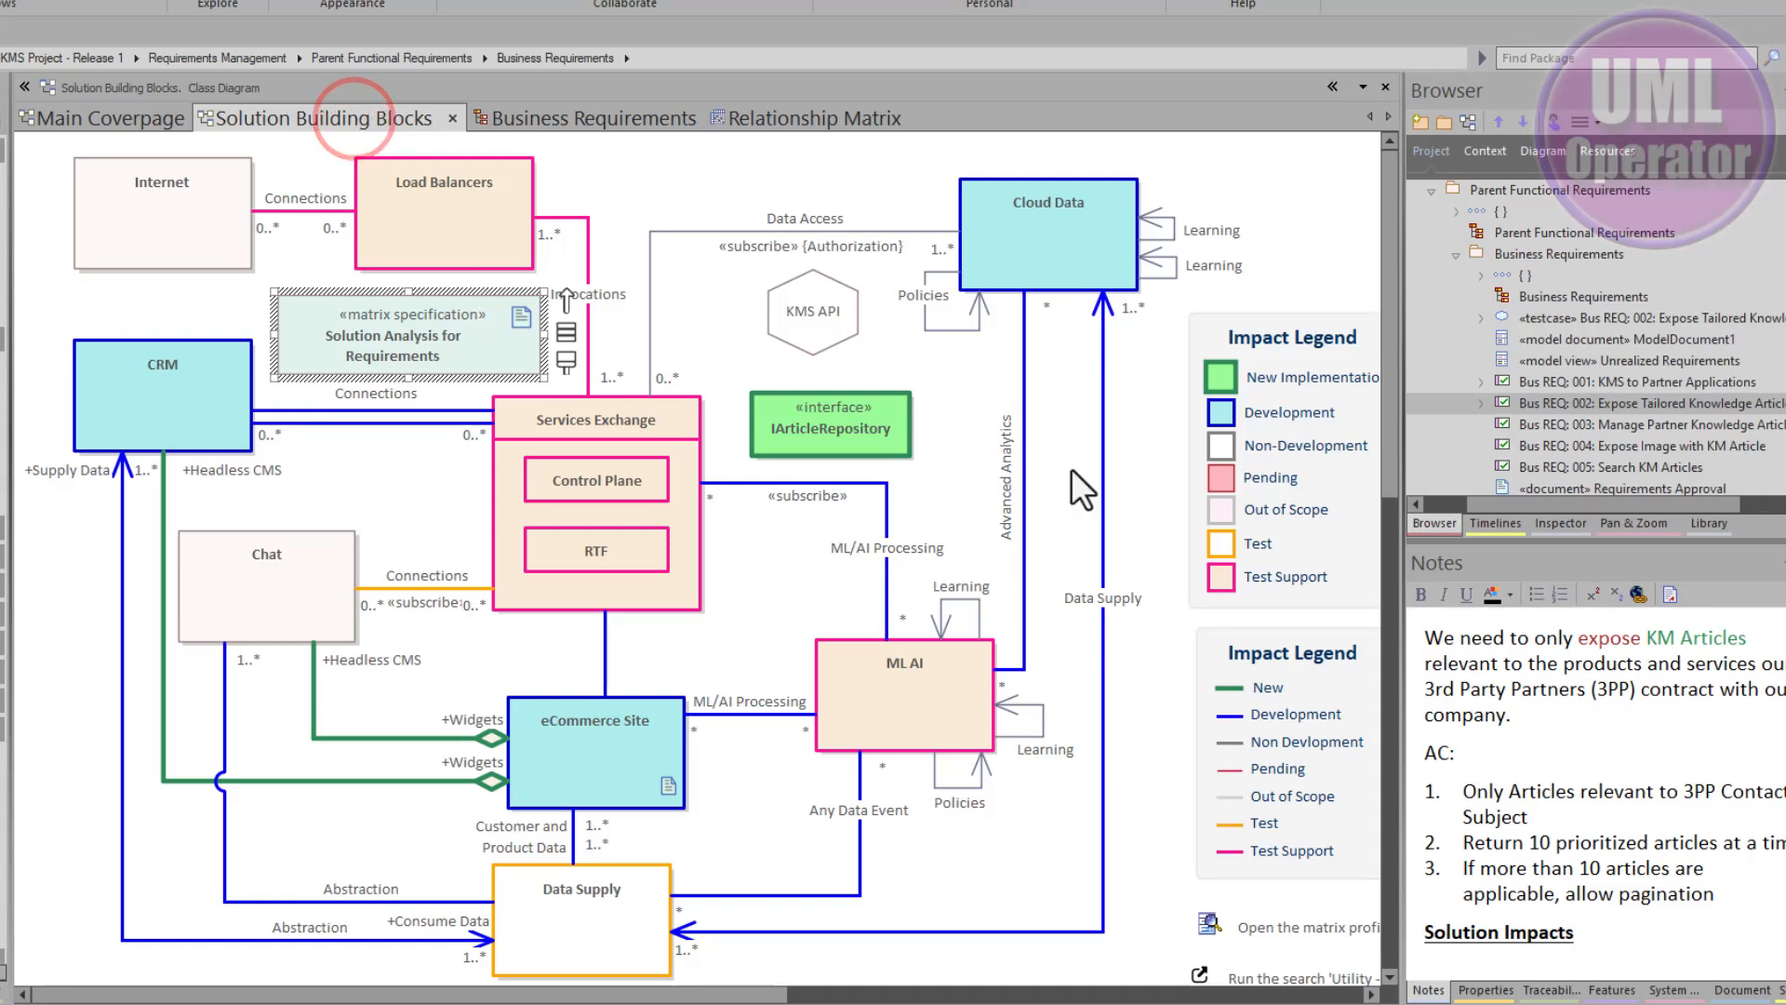
{"action": "left_click_drag", "start_coordinate": [1655, 406], "coordinate": [983, 819]}
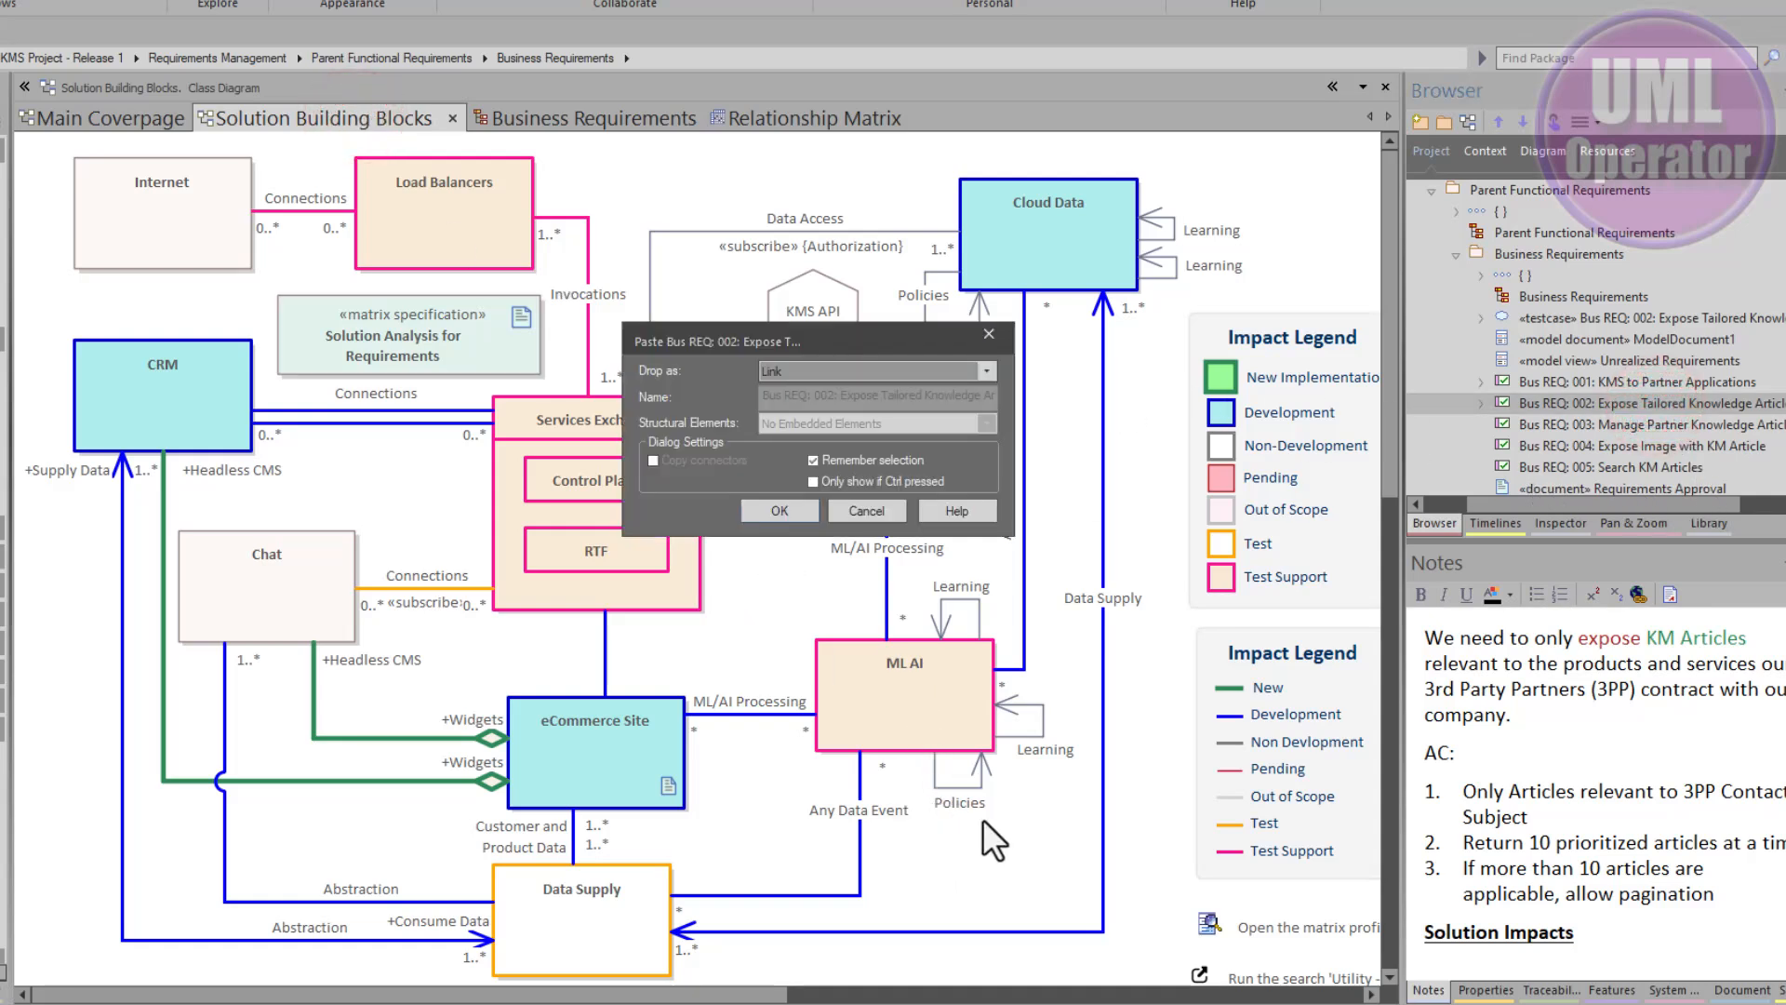
{"action": "left_click", "coordinate": [775, 511]}
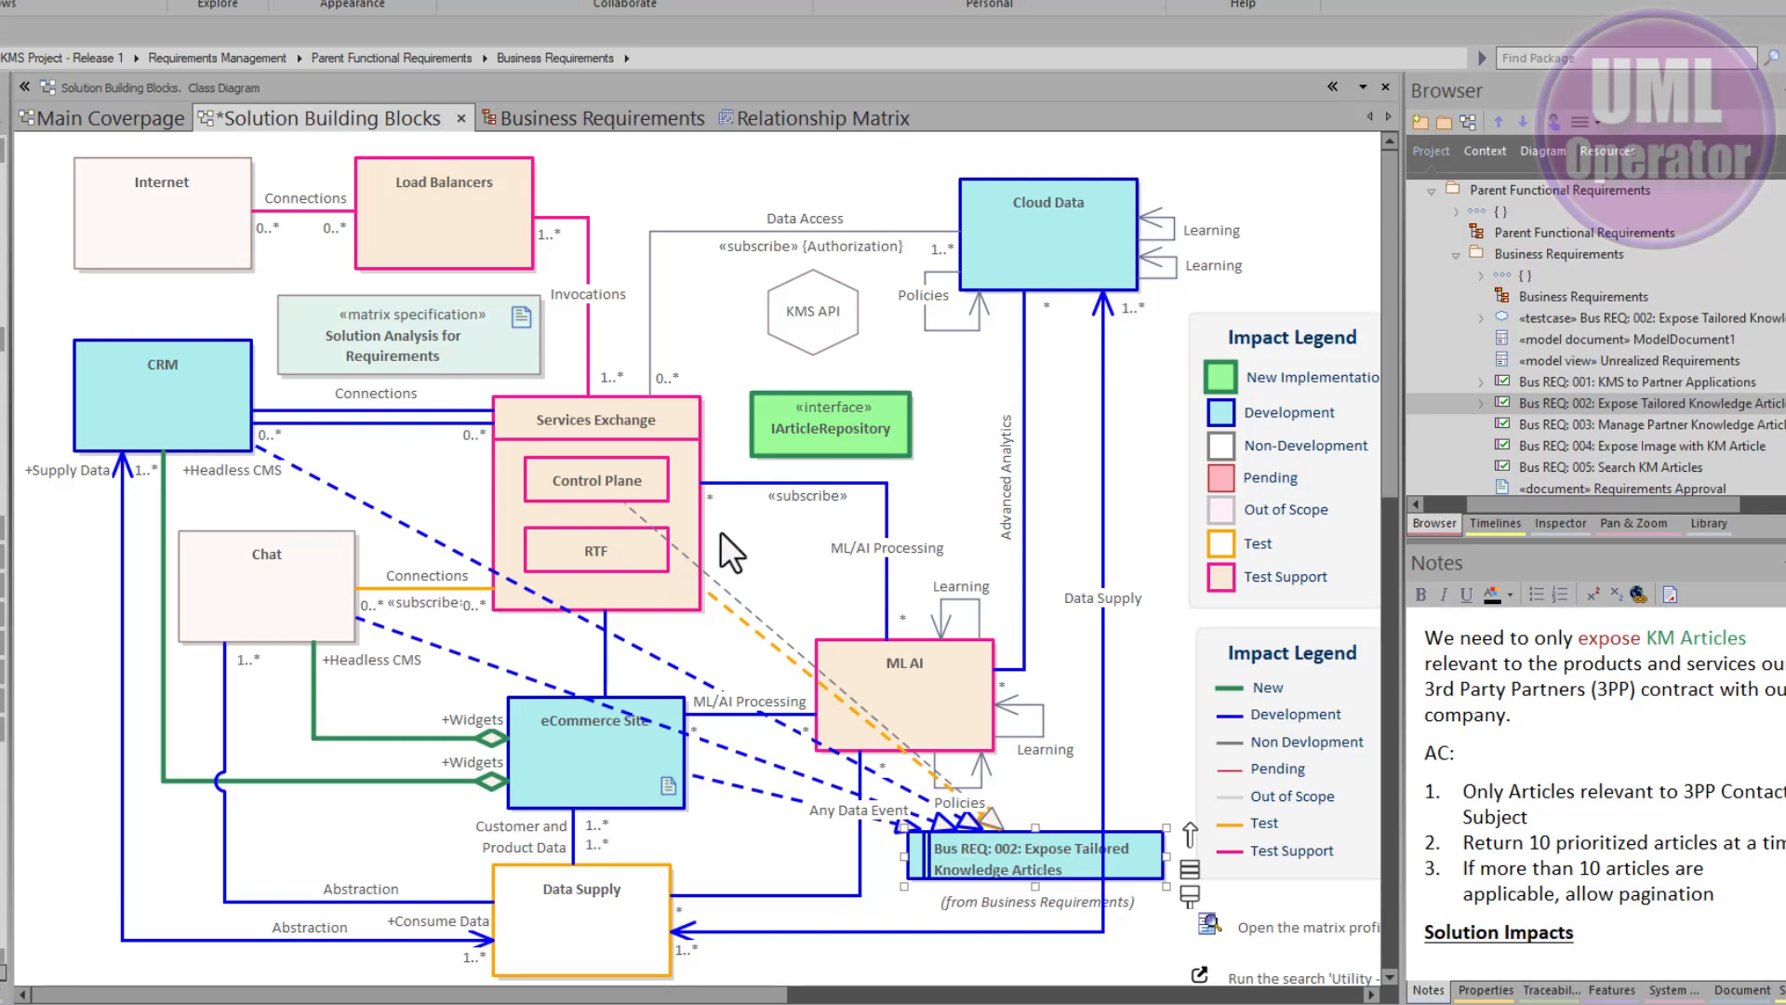
Shift the realization connector between Control Plane and Bus REQ: 002 clear of the neighbouring connectors and save the diagram
{"action": "left_click", "coordinate": [653, 528]}
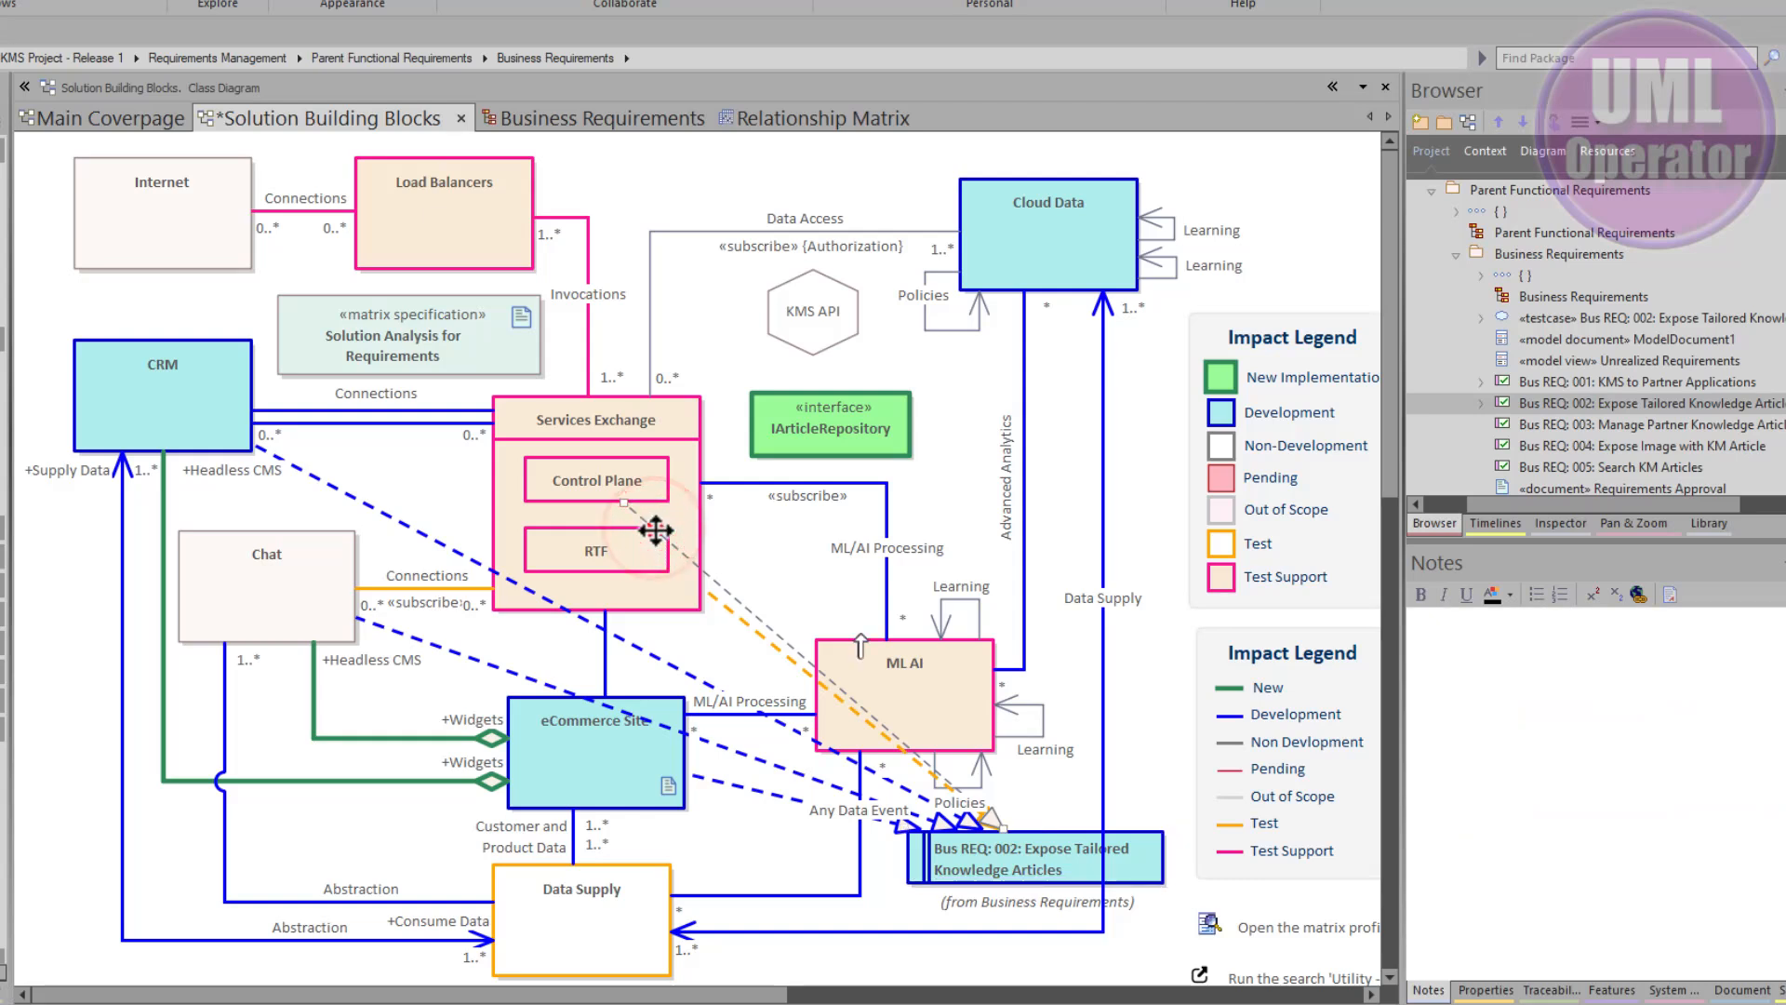
{"action": "left_click_drag", "start_coordinate": [711, 513], "coordinate": [694, 518]}
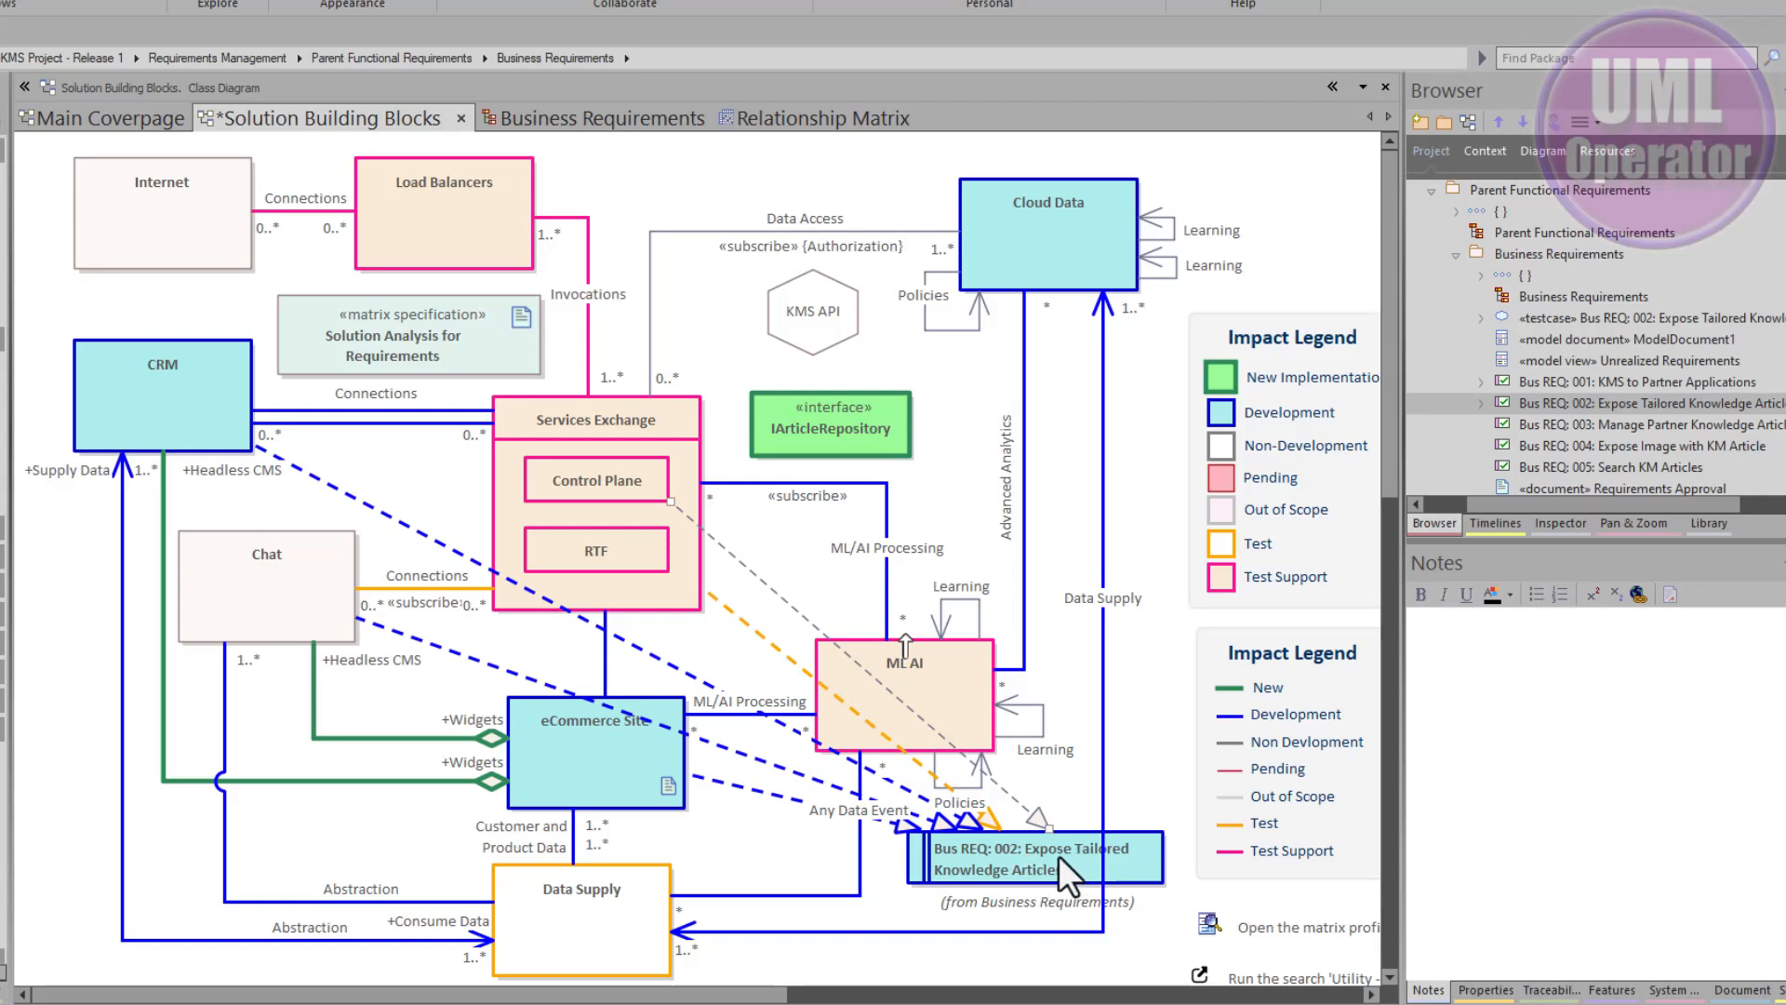
{"action": "key", "text": "ctrl+s"}
Switch the Solution Building Blocks diagram to the relation matrix view and limit it to connected elements
{"action": "right_click", "coordinate": [628, 201]}
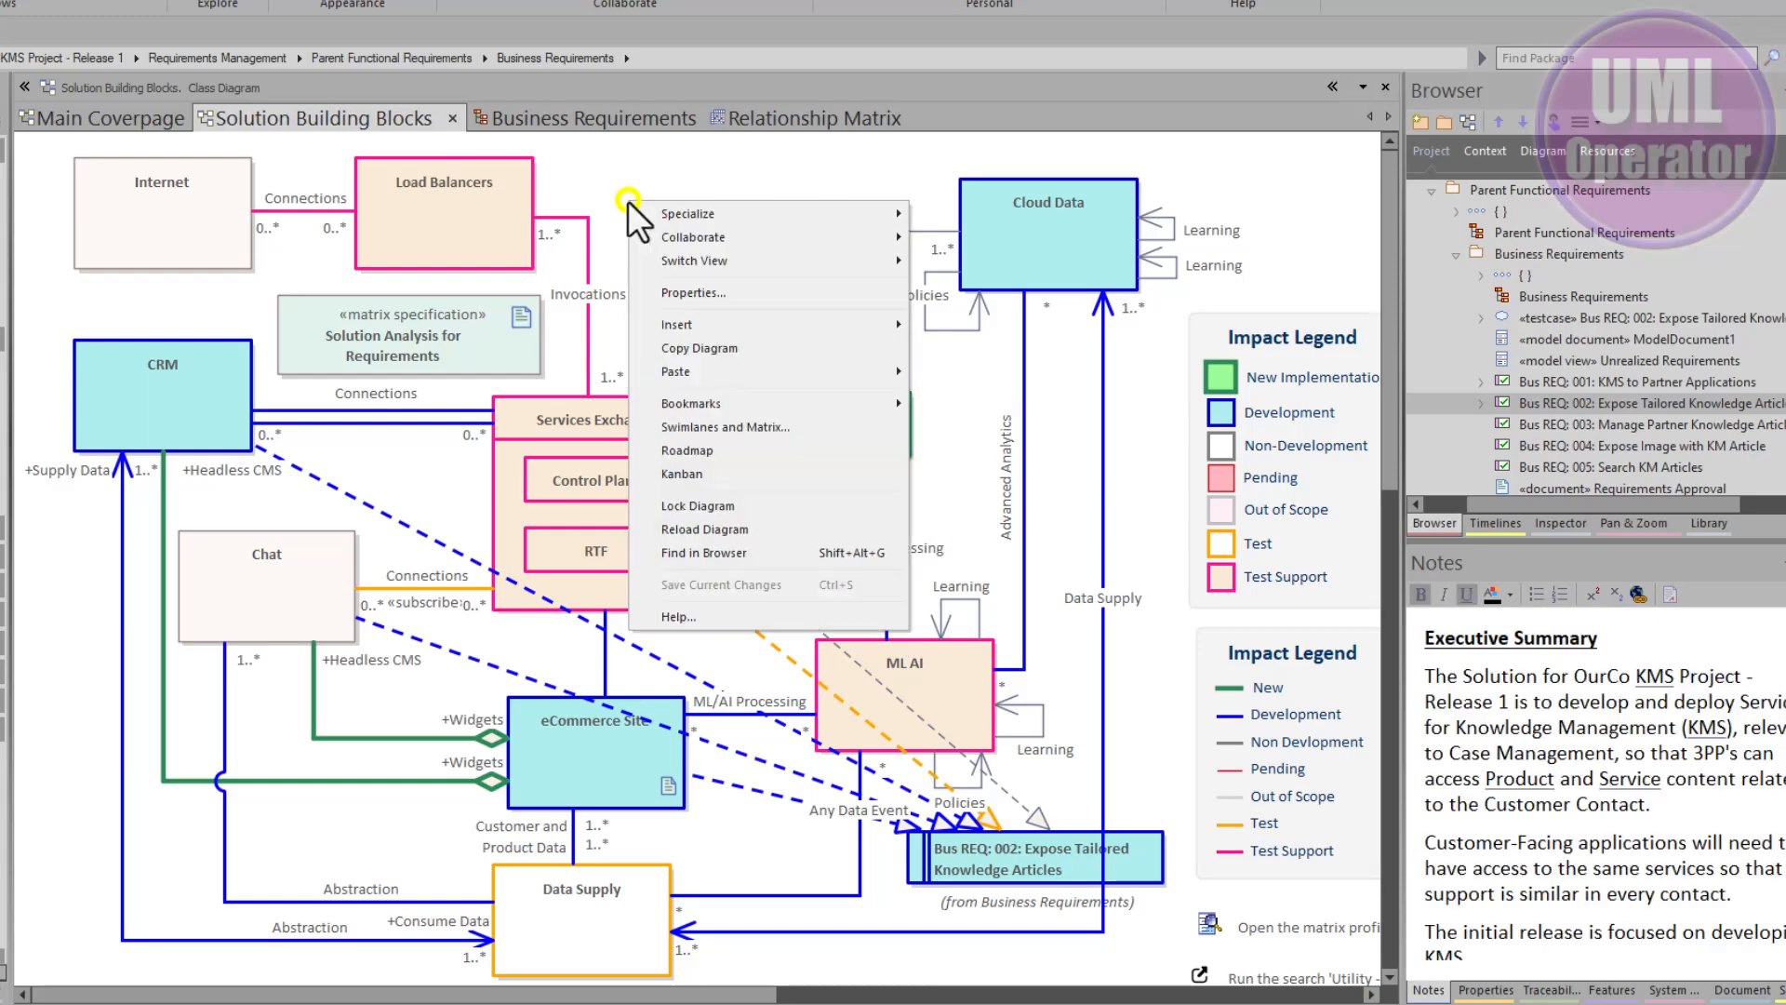
{"action": "mouse_move", "coordinate": [692, 258]}
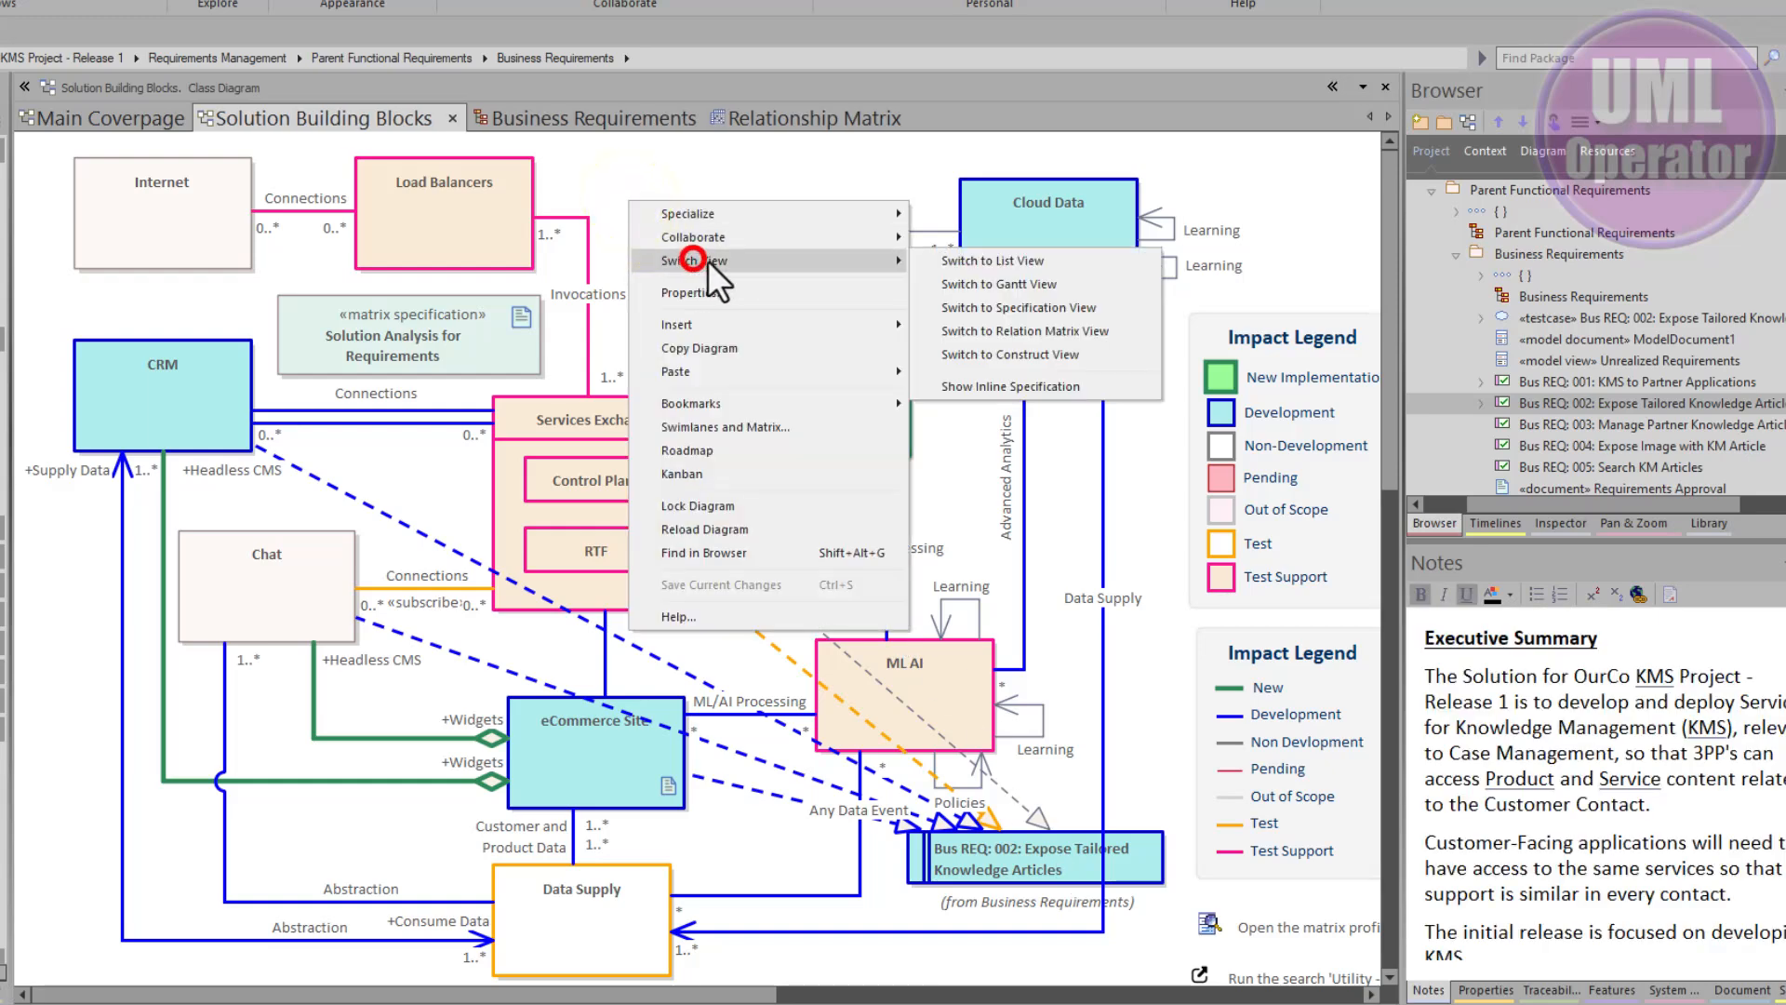
{"action": "left_click", "coordinate": [1035, 330]}
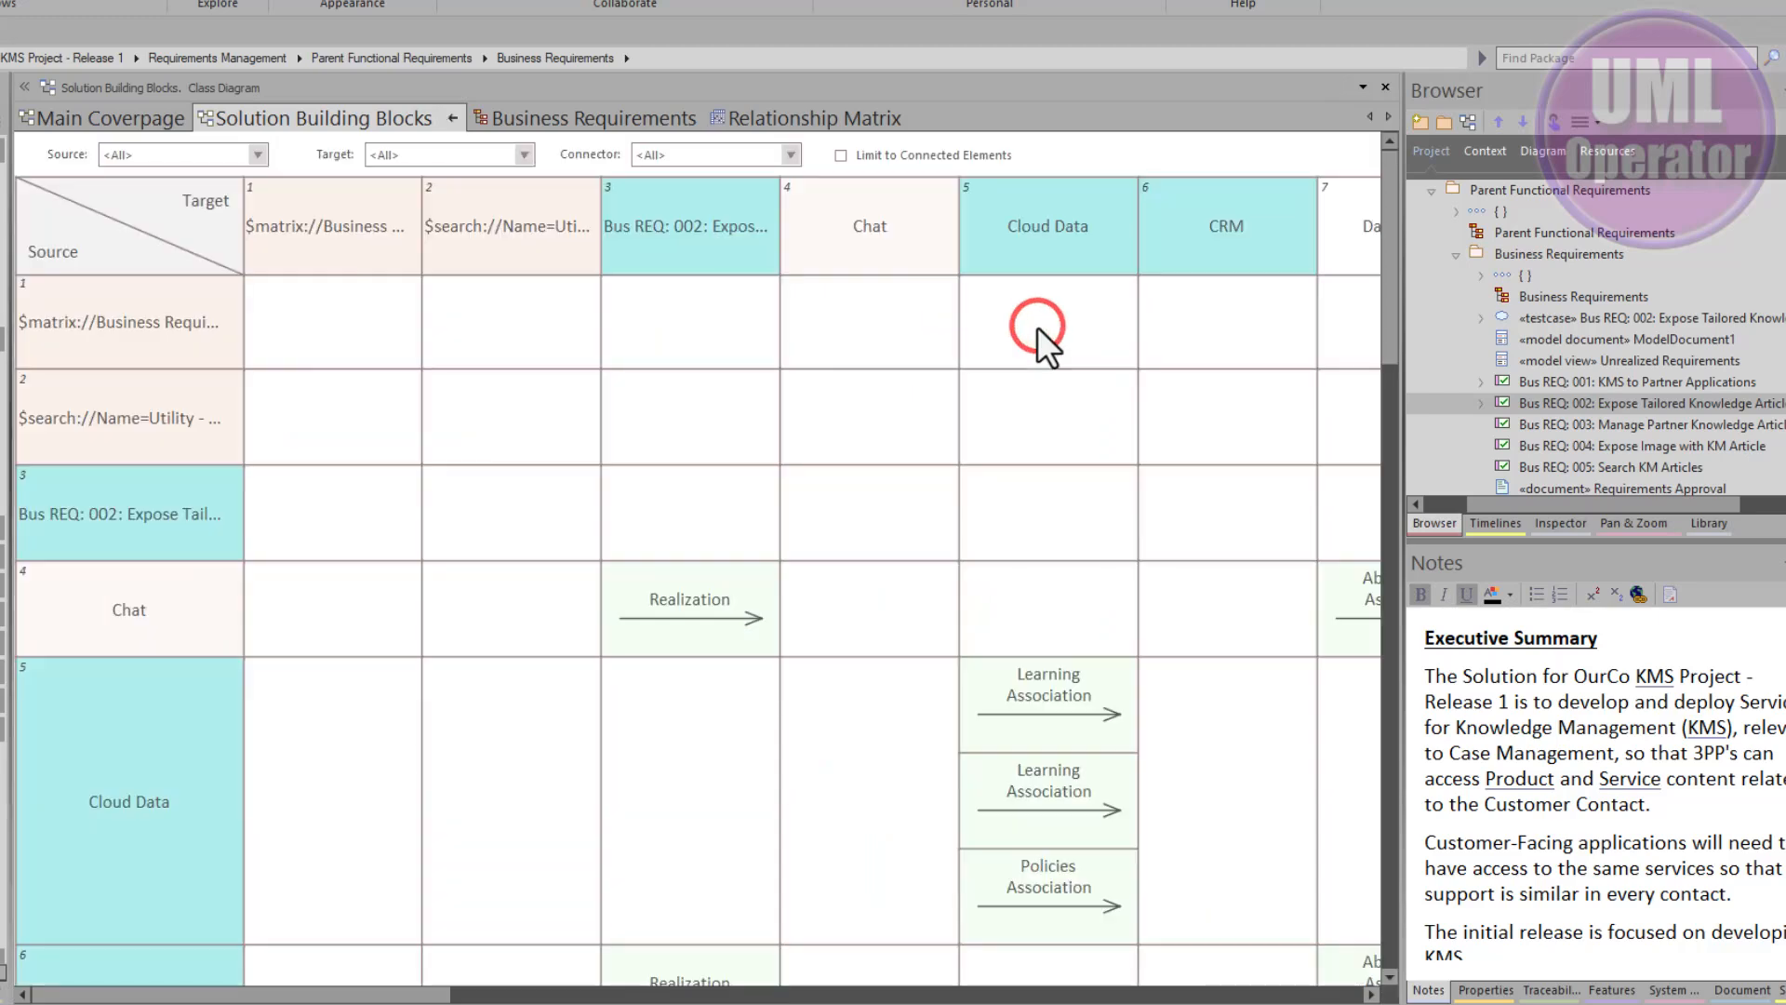
{"action": "left_click", "coordinate": [669, 231]}
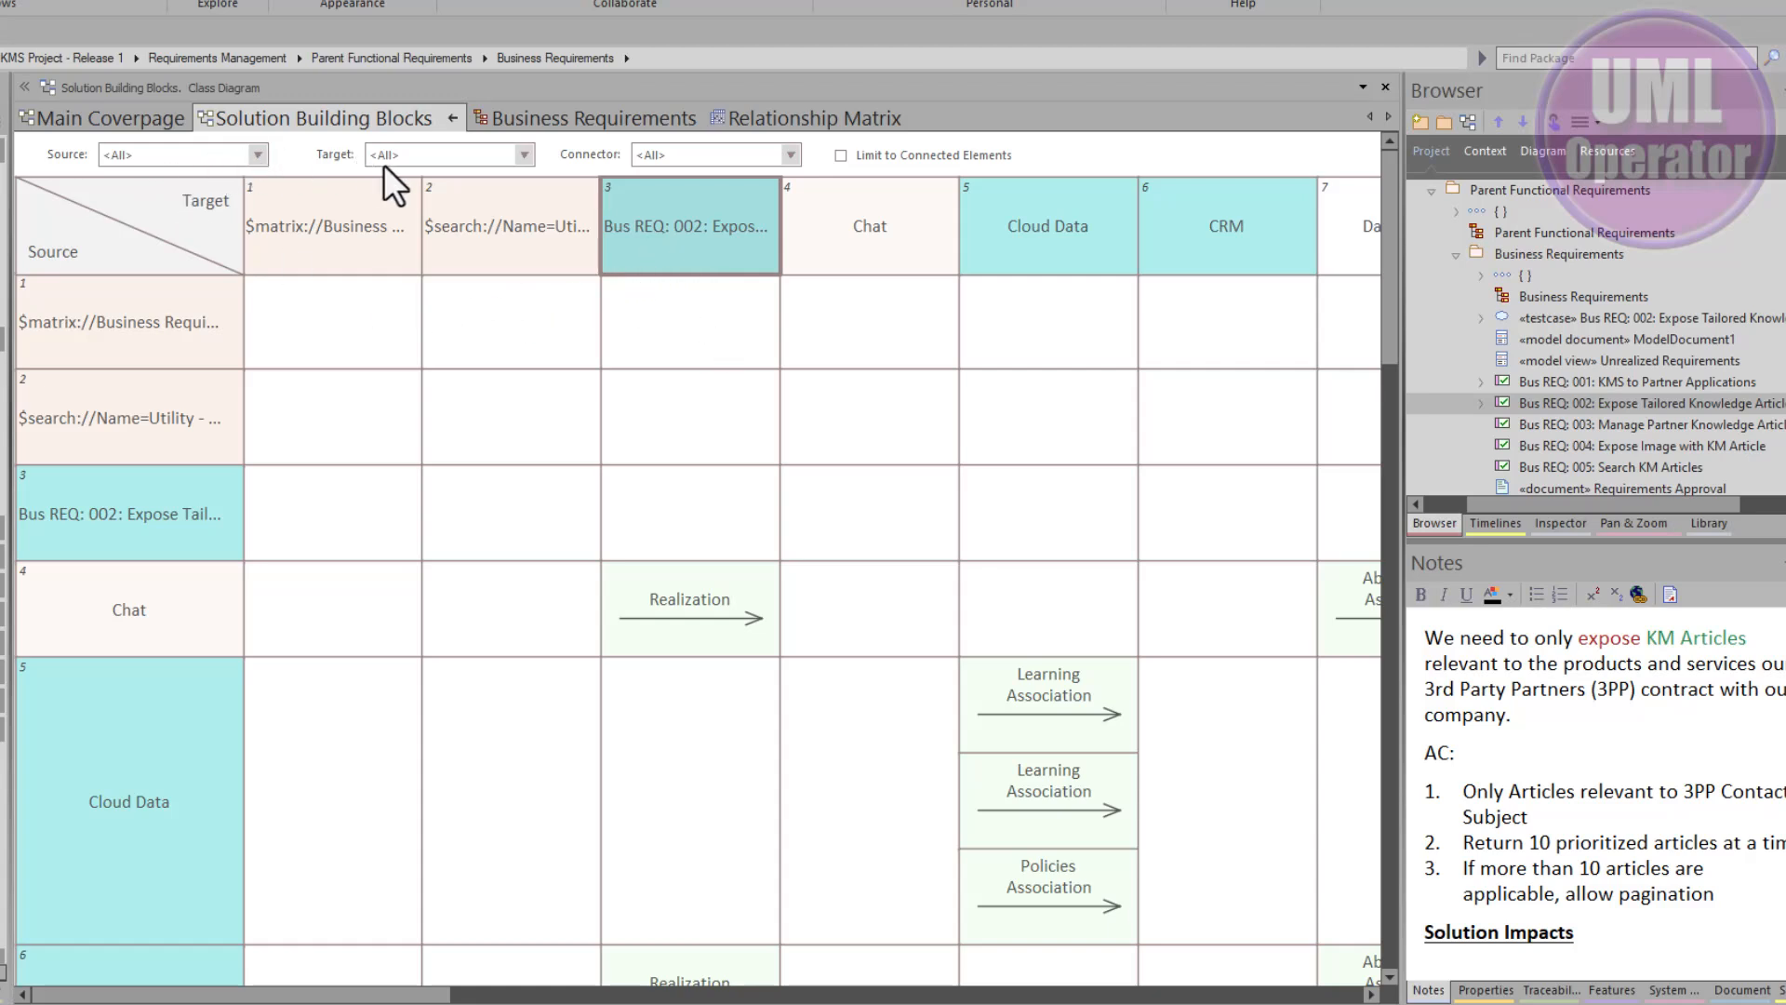
{"action": "left_click", "coordinate": [125, 494]}
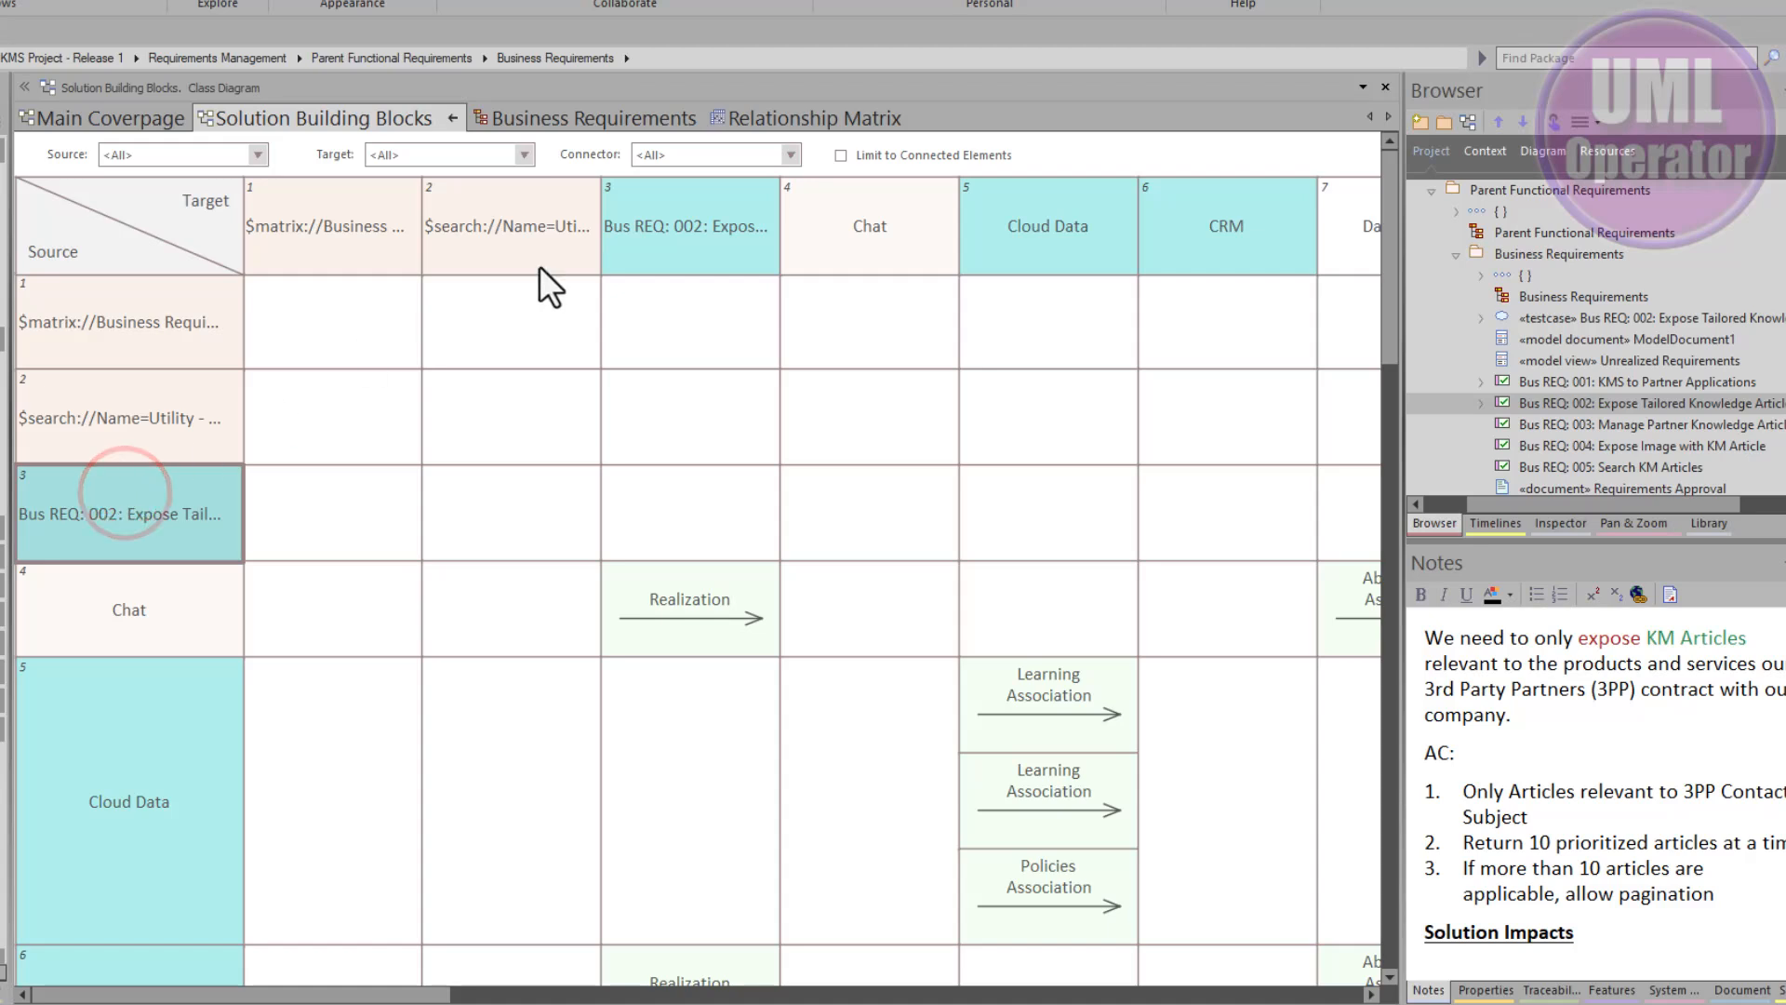
{"action": "left_click", "coordinate": [712, 233]}
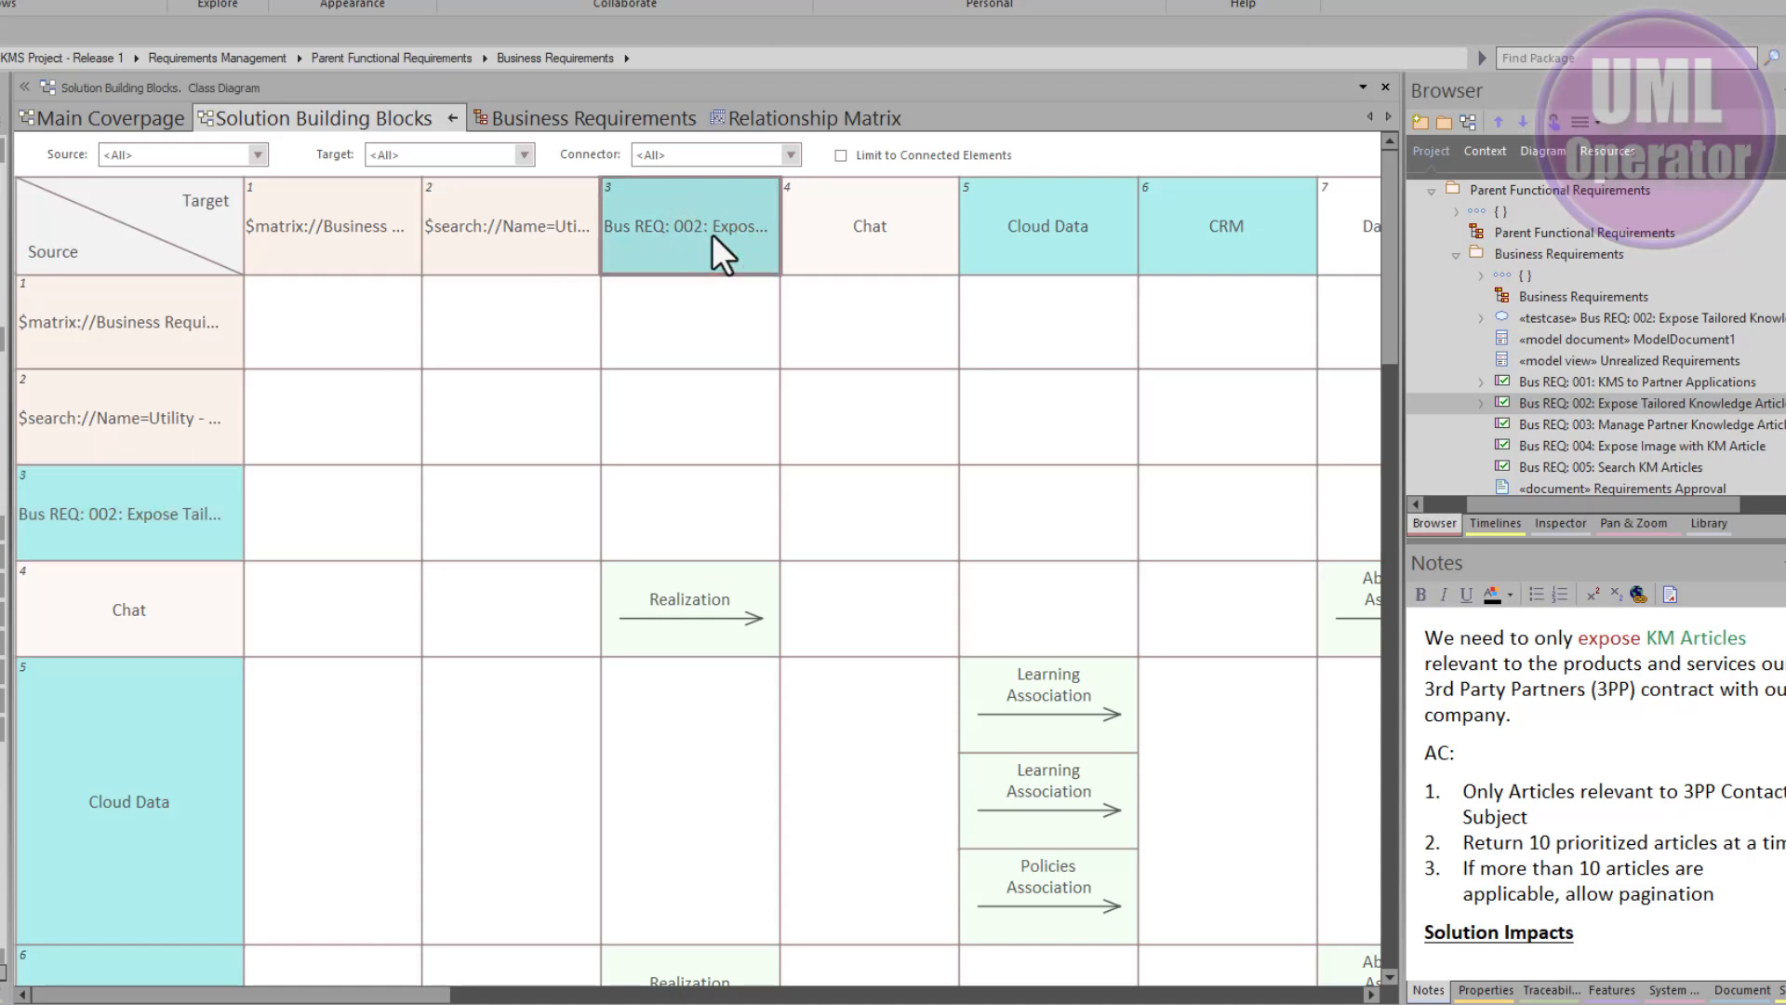
{"action": "left_click", "coordinate": [839, 155]}
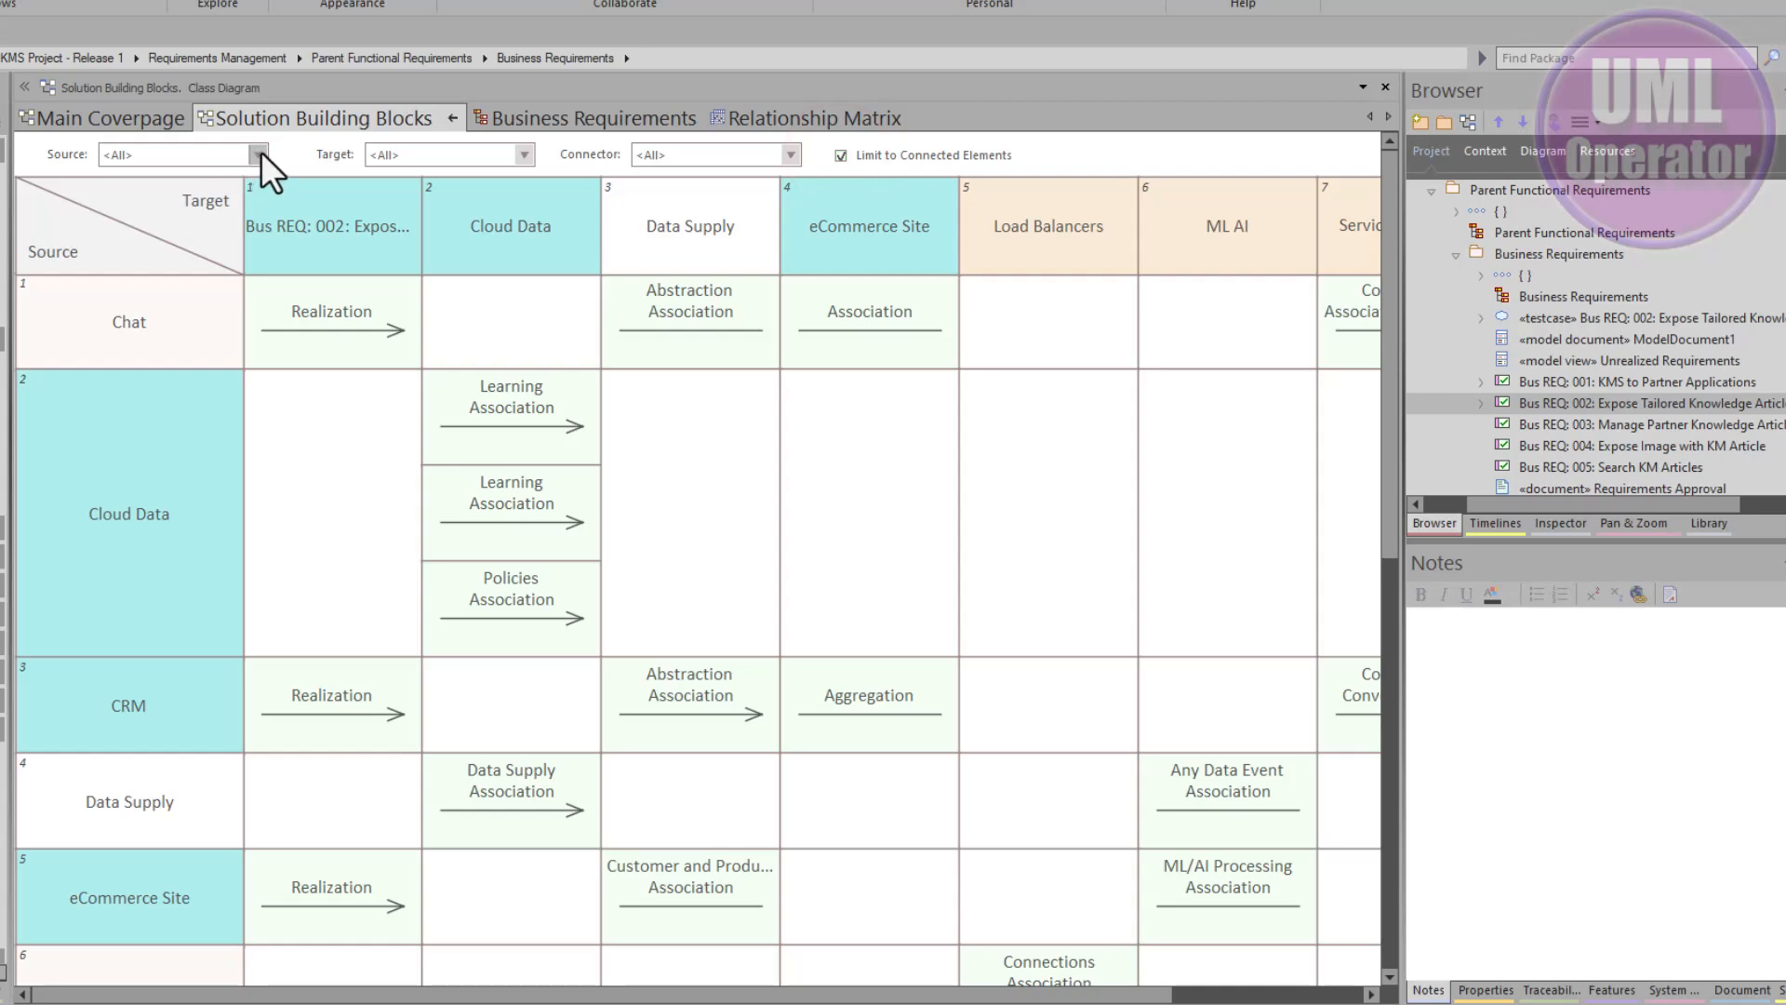
Filter the relation matrix to show all source types against Requirement targets only
{"action": "left_click", "coordinate": [260, 151]}
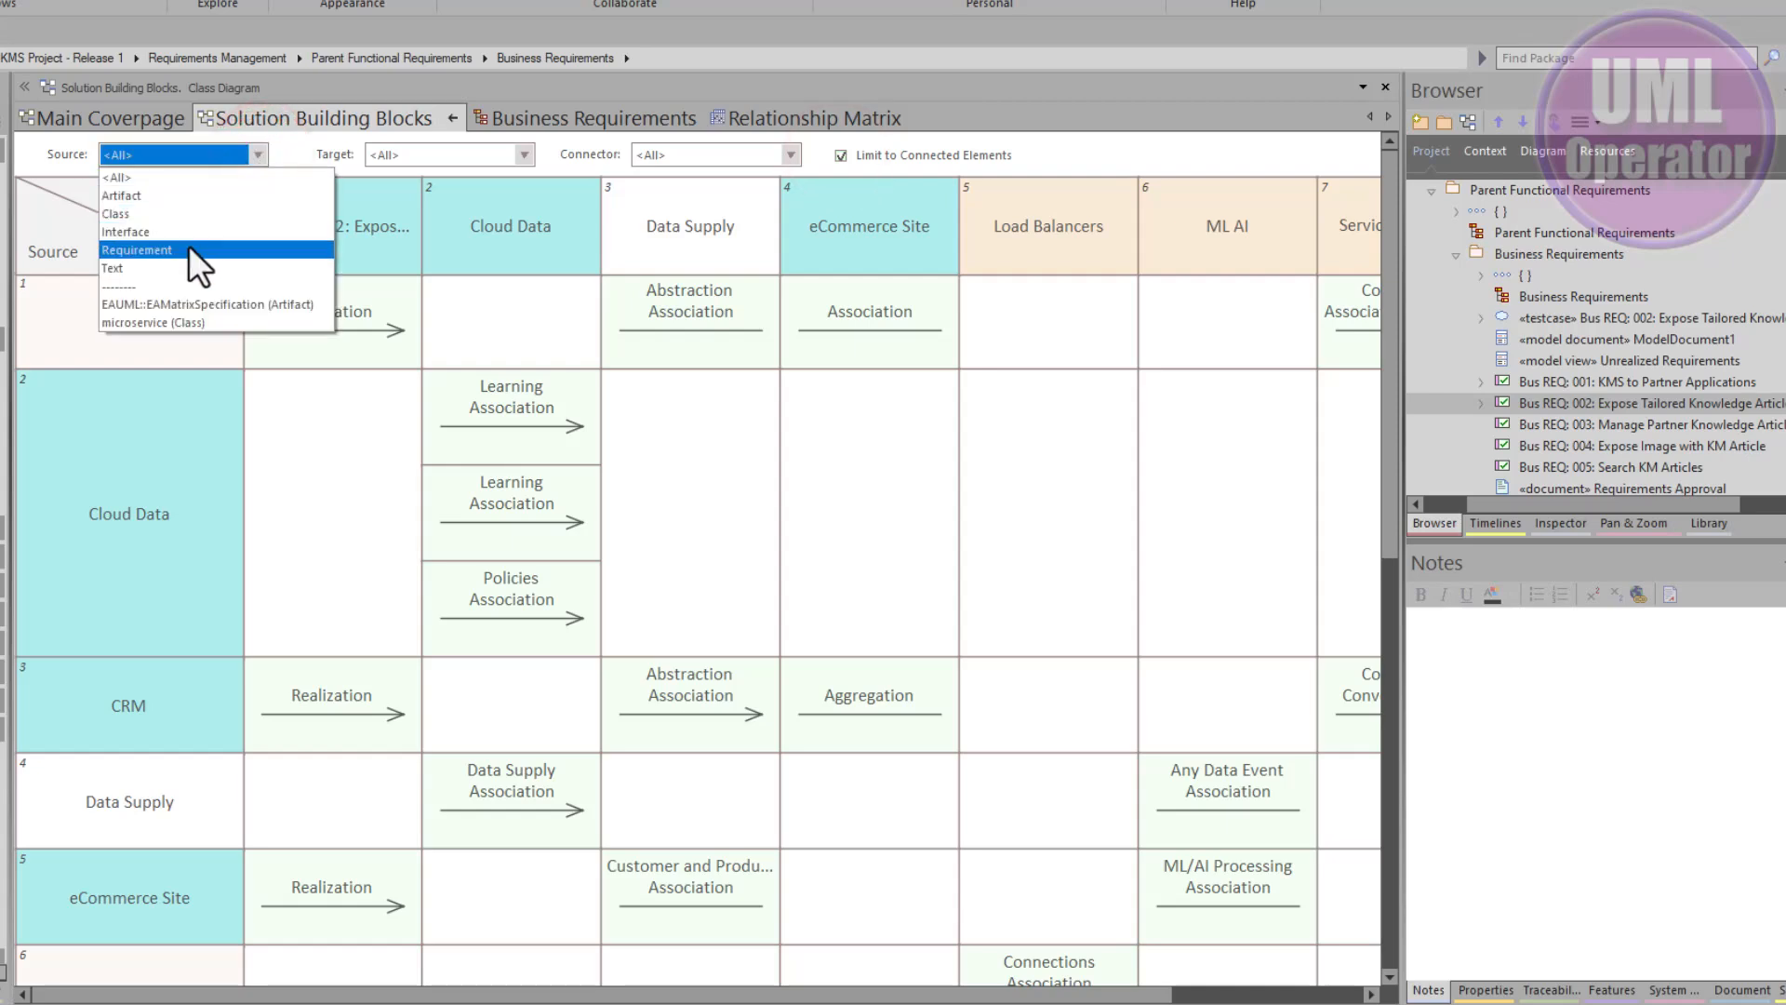
{"action": "left_click", "coordinate": [188, 246]}
{"action": "left_click", "coordinate": [257, 155]}
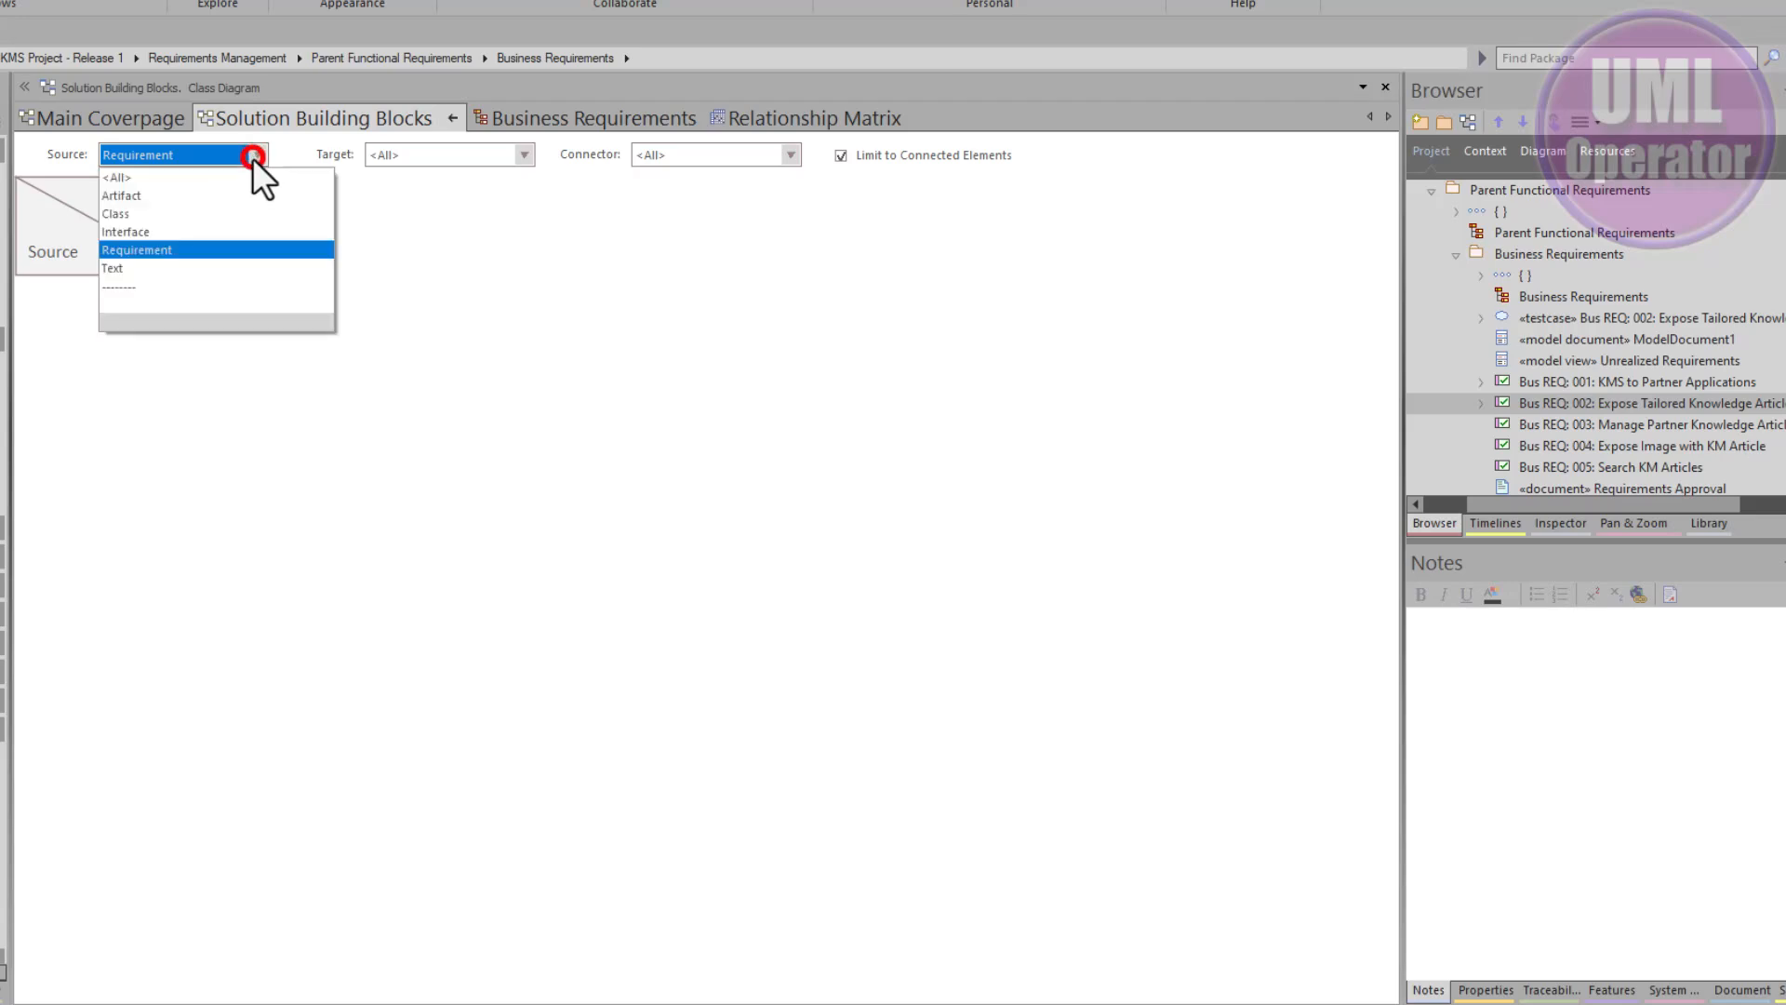
{"action": "left_click", "coordinate": [526, 151]}
{"action": "left_click", "coordinate": [528, 154]}
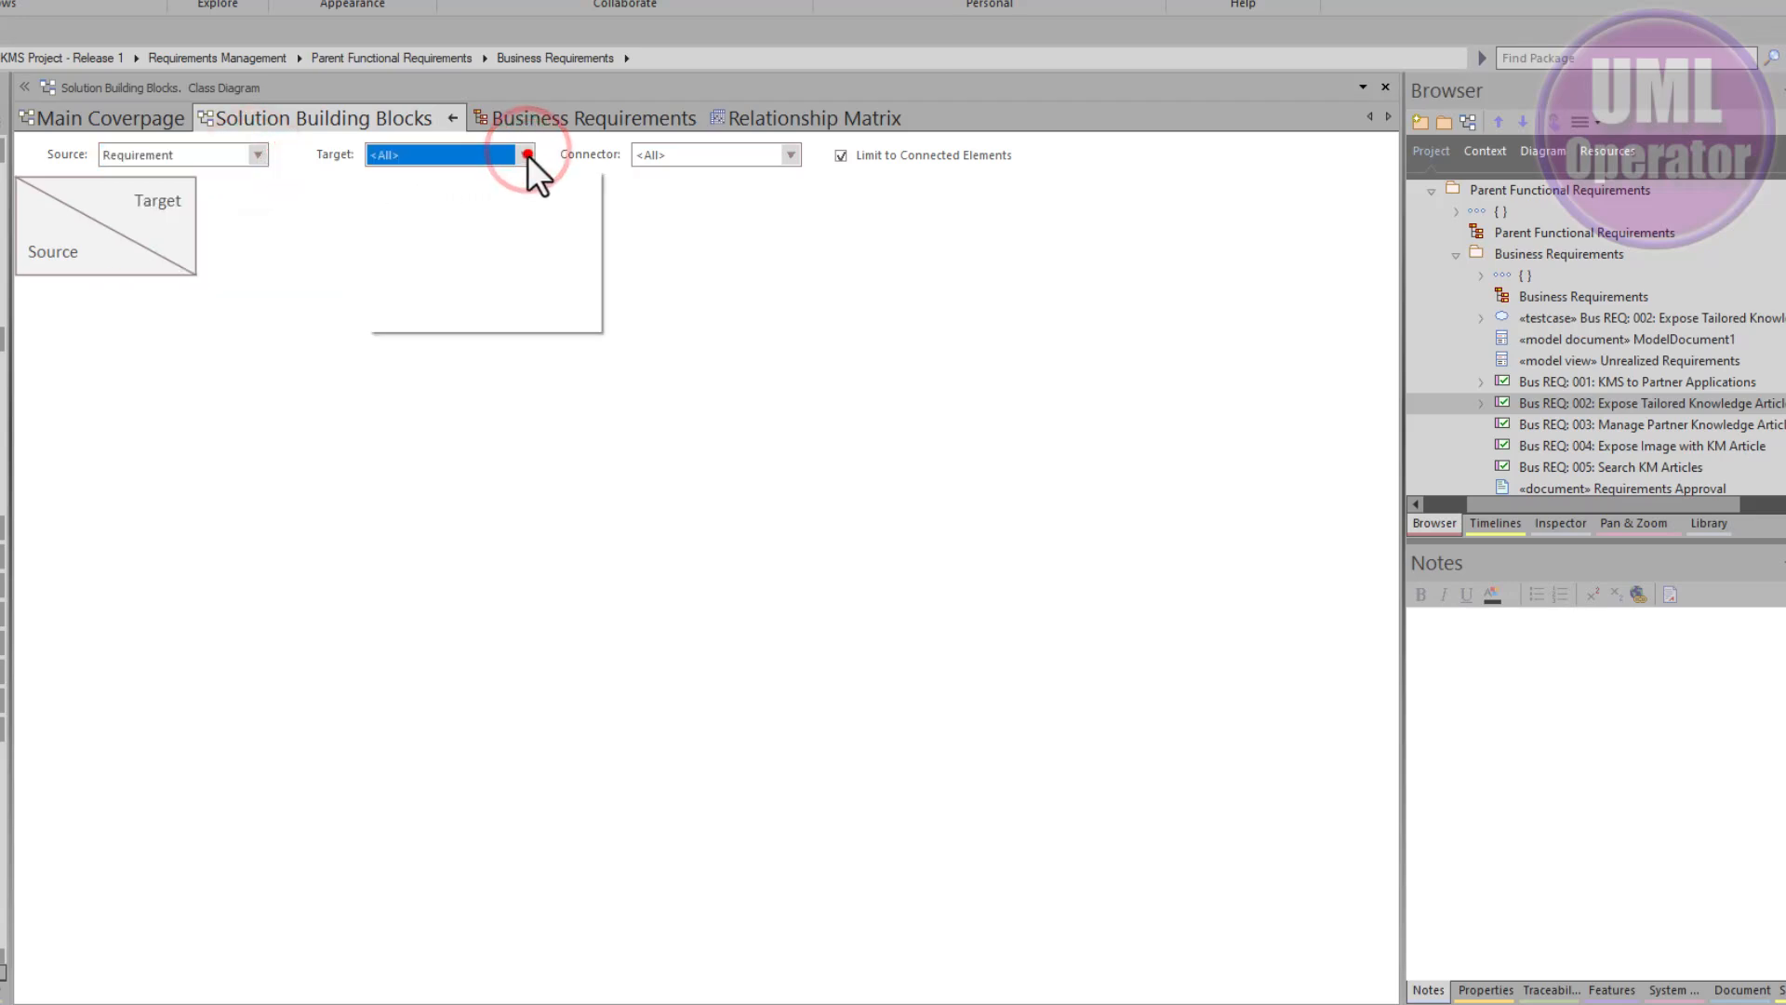
{"action": "left_click", "coordinate": [407, 247]}
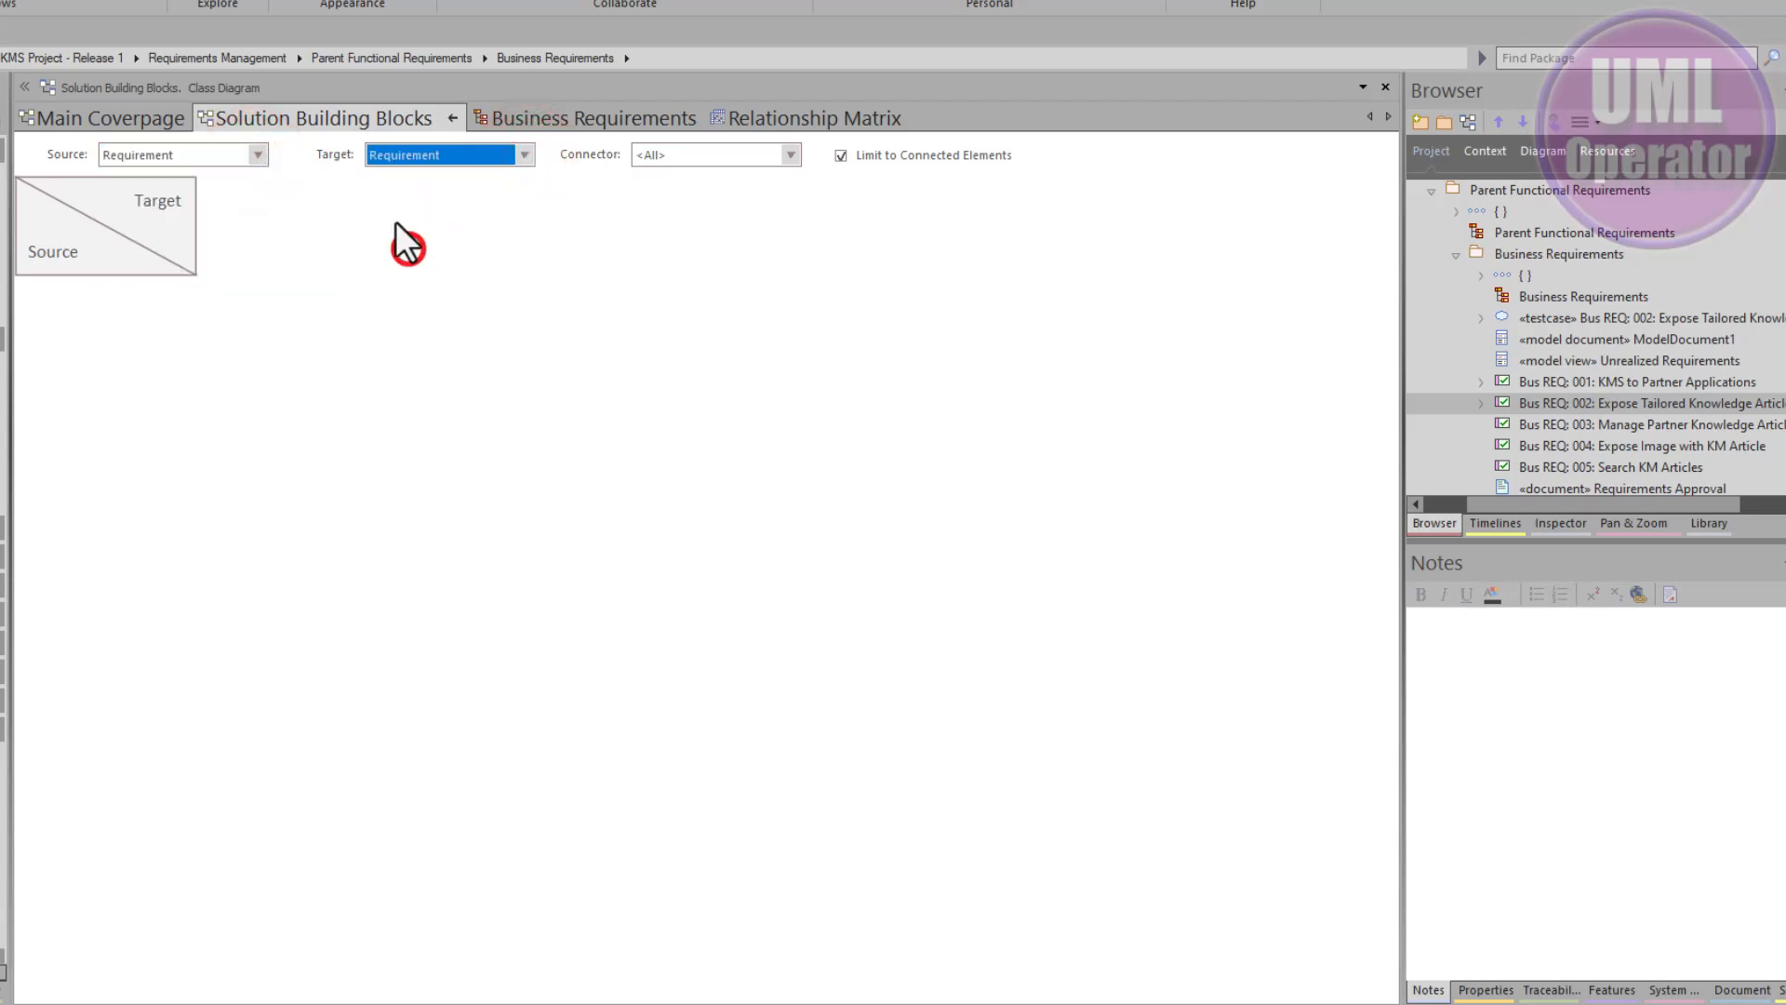
{"action": "left_click", "coordinate": [259, 153]}
{"action": "left_click", "coordinate": [149, 177]}
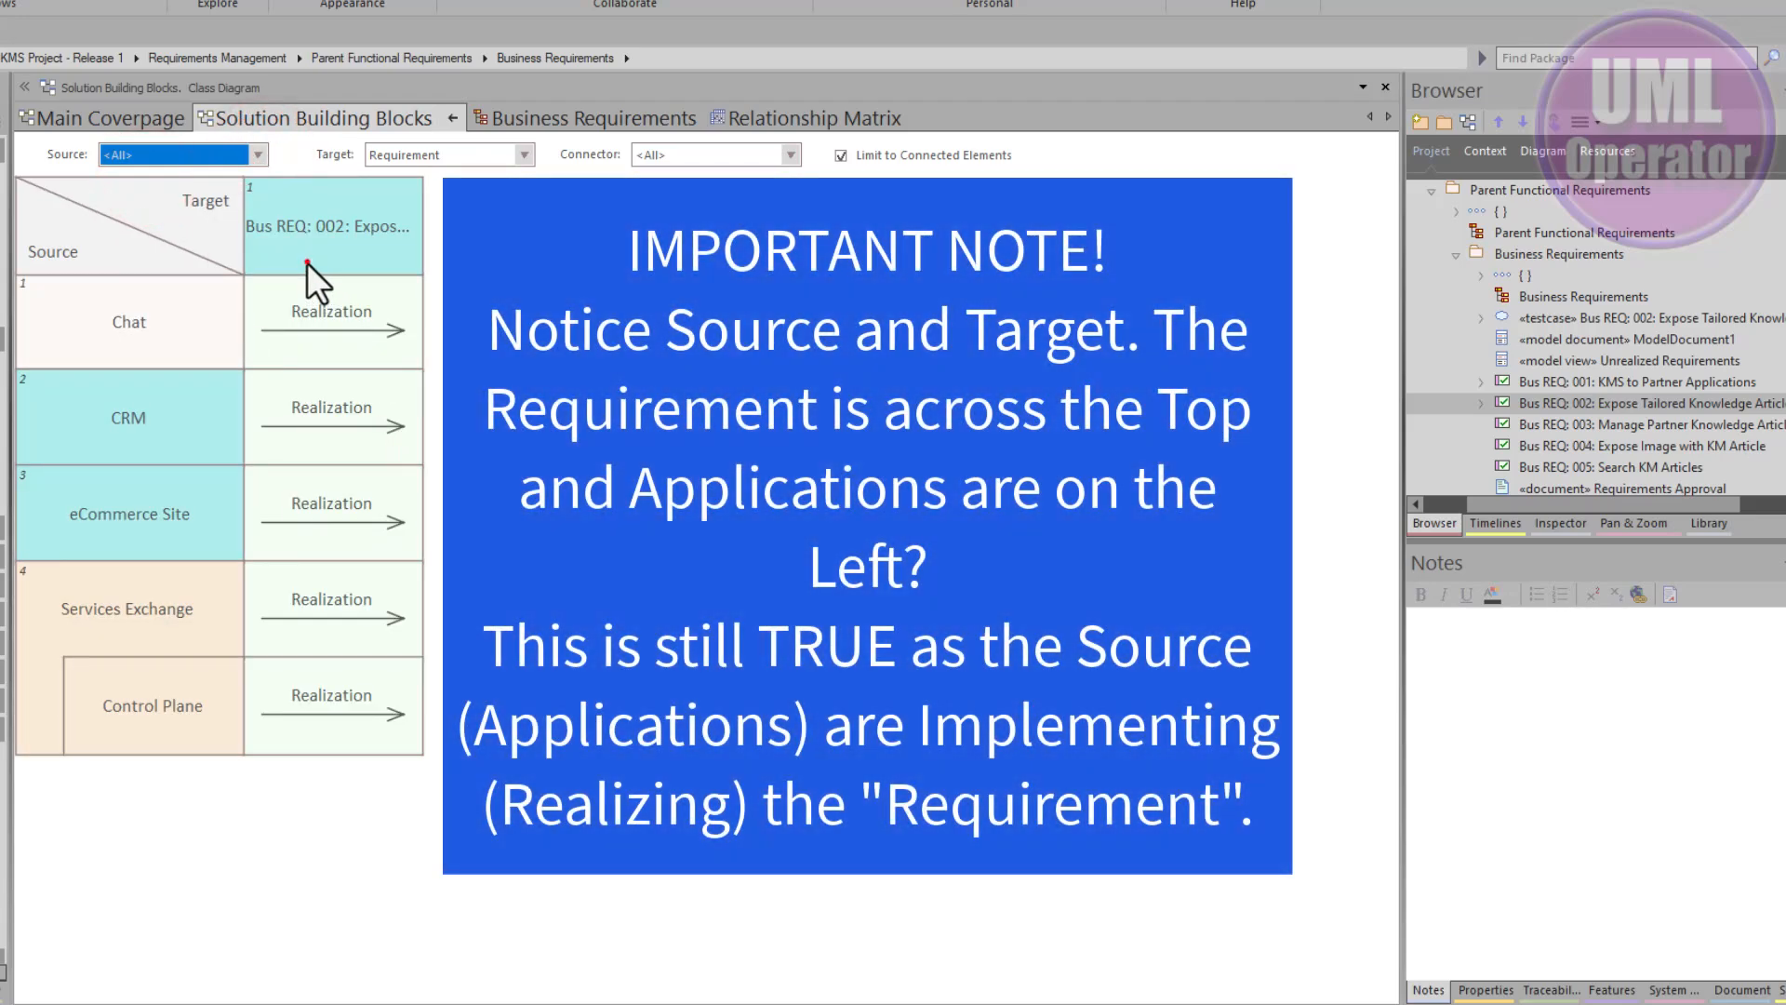
Review the notes of Bus REQ: 002 and of Chat, CRM, eCommerce Site, Services Exchange and Control Plane in the filtered matrix
{"action": "left_click", "coordinate": [307, 263]}
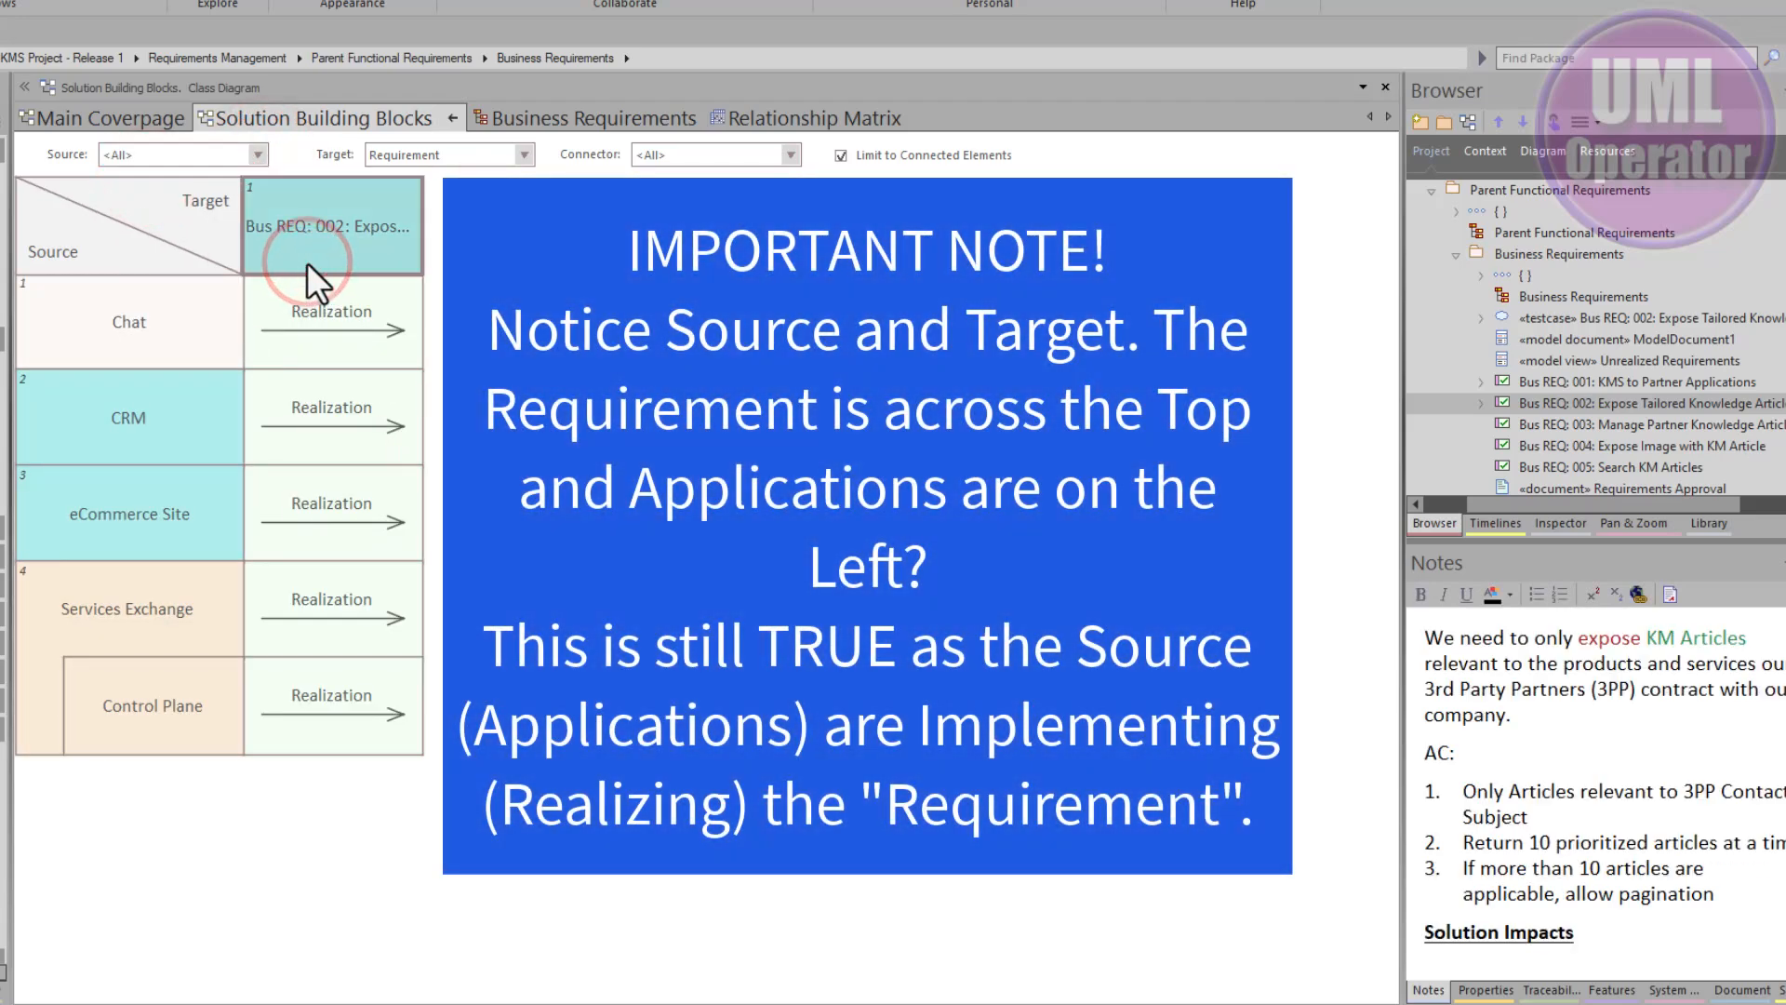
{"action": "left_click", "coordinate": [188, 332]}
{"action": "left_click", "coordinate": [176, 415]}
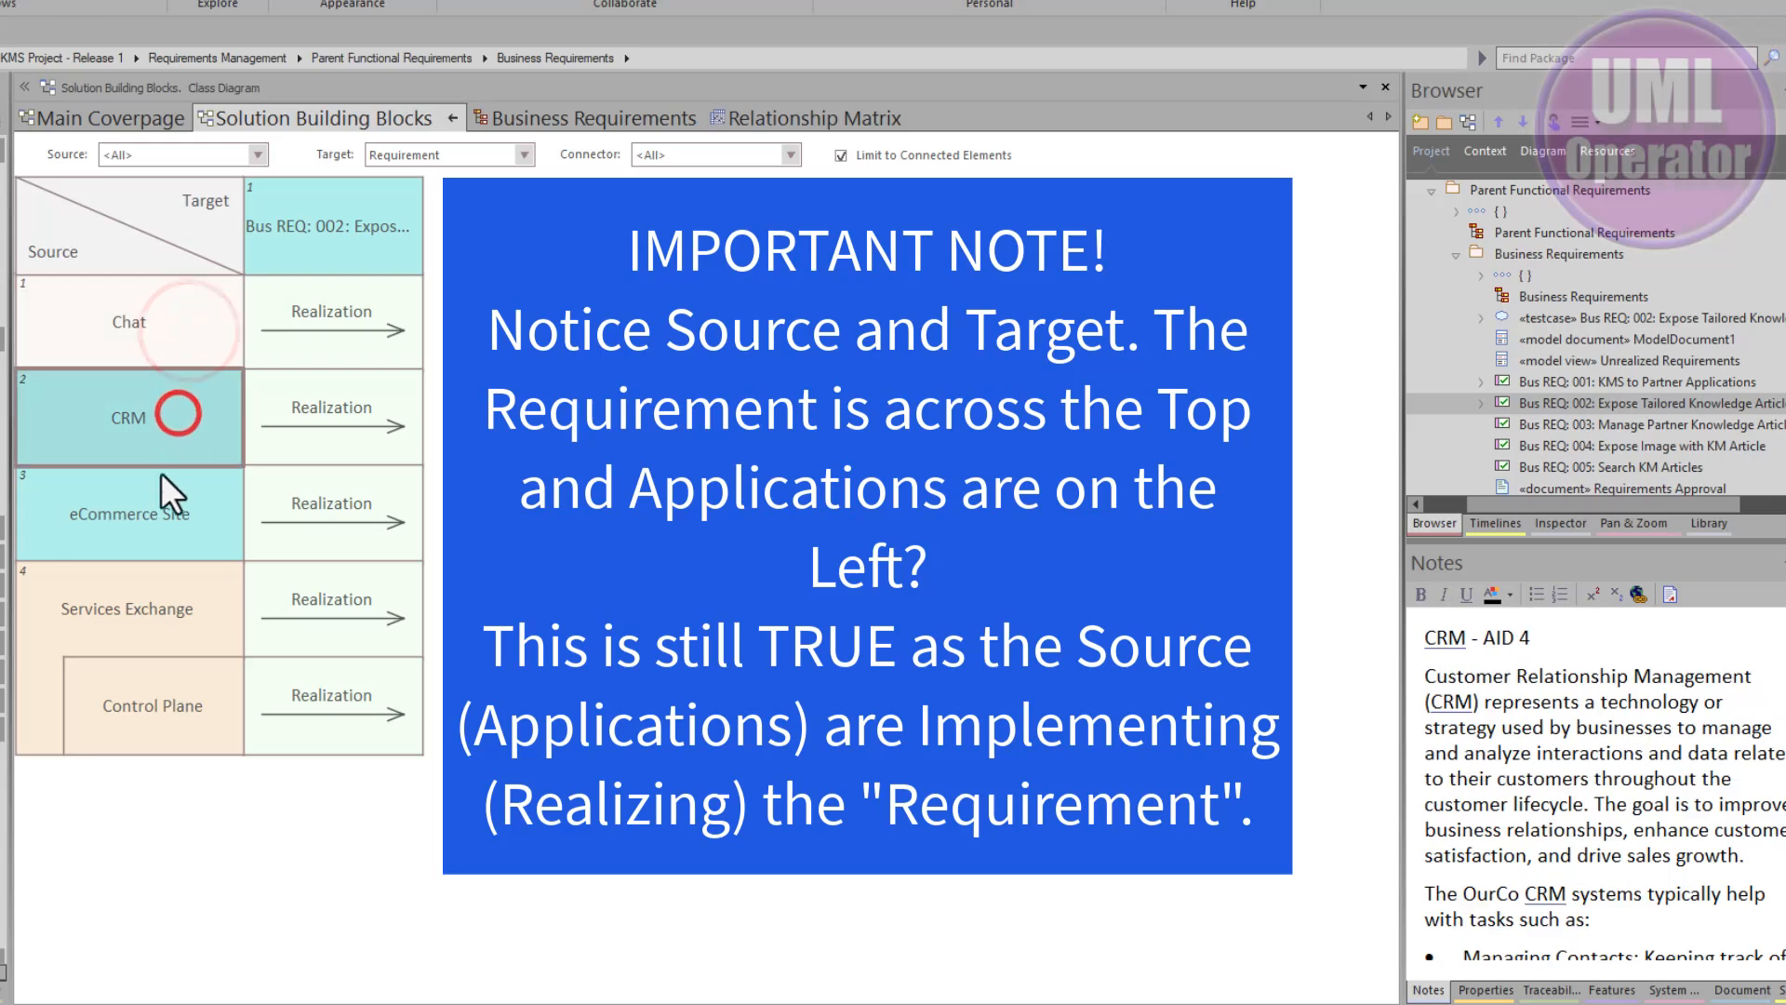
{"action": "left_click", "coordinate": [154, 514]}
{"action": "left_click", "coordinate": [154, 591]}
{"action": "left_click", "coordinate": [158, 707]}
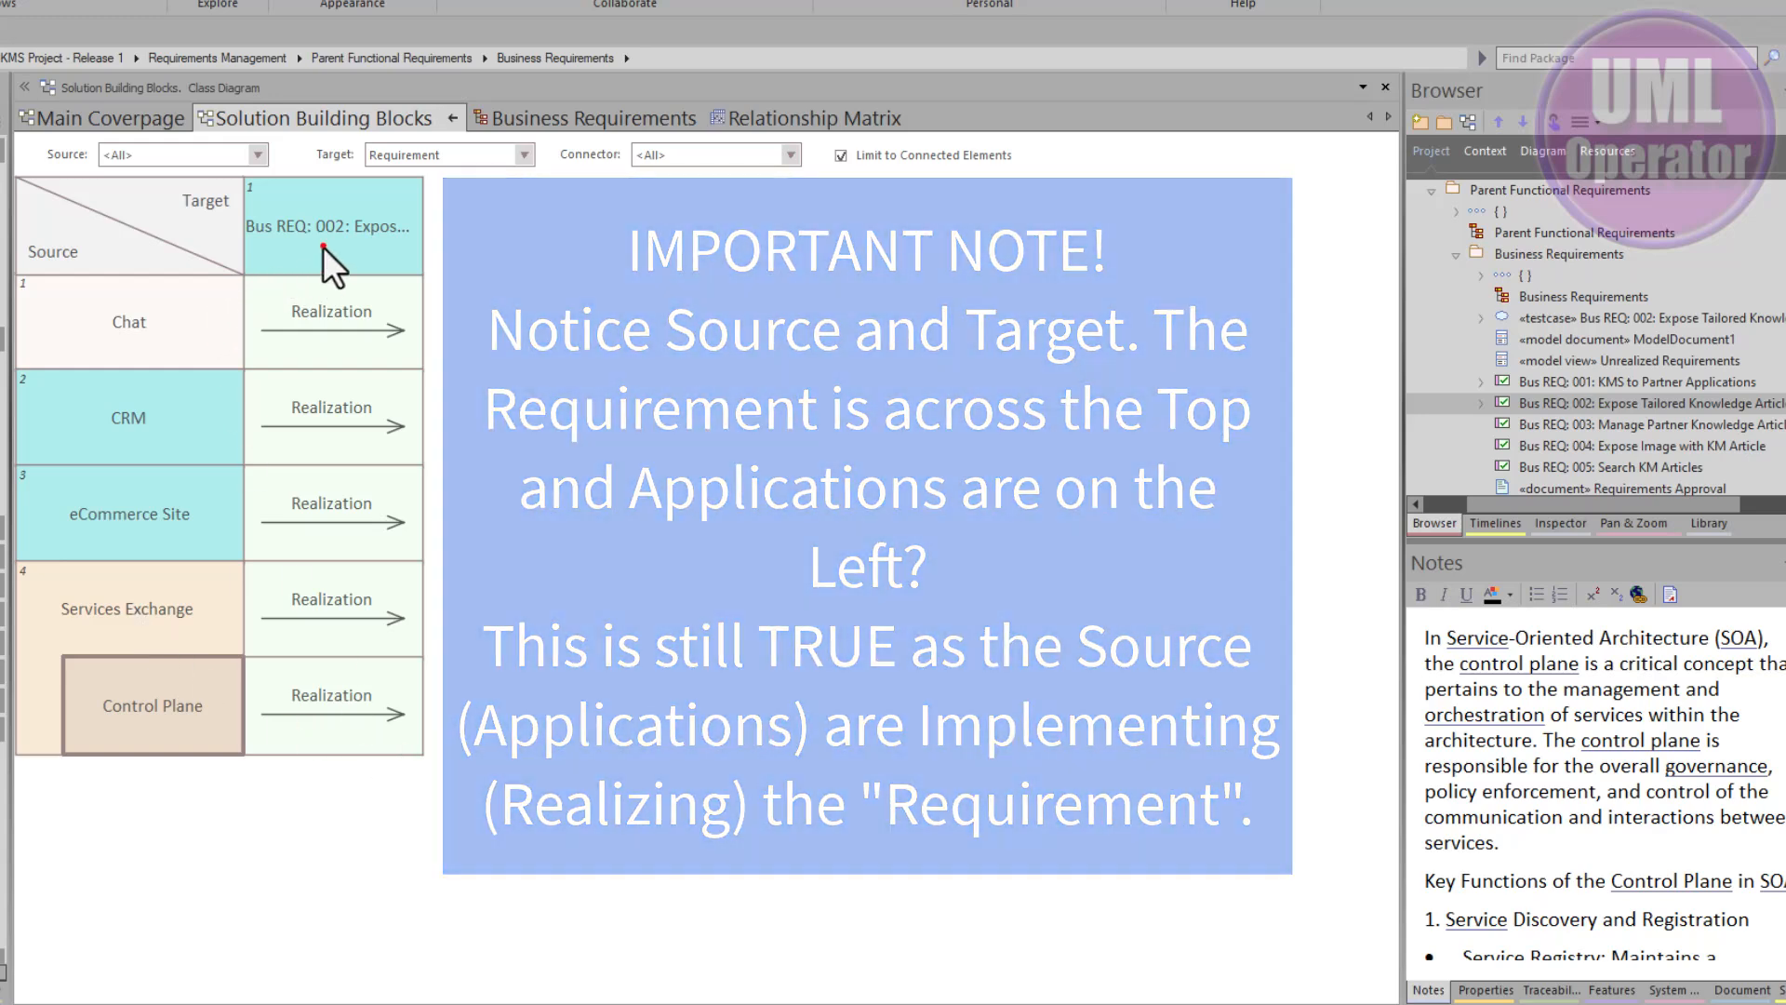
Inspect the properties of Bus REQ: 002 and of the Control Plane realization from the matrix, leaving both unchanged
{"action": "double_click", "coordinate": [322, 247]}
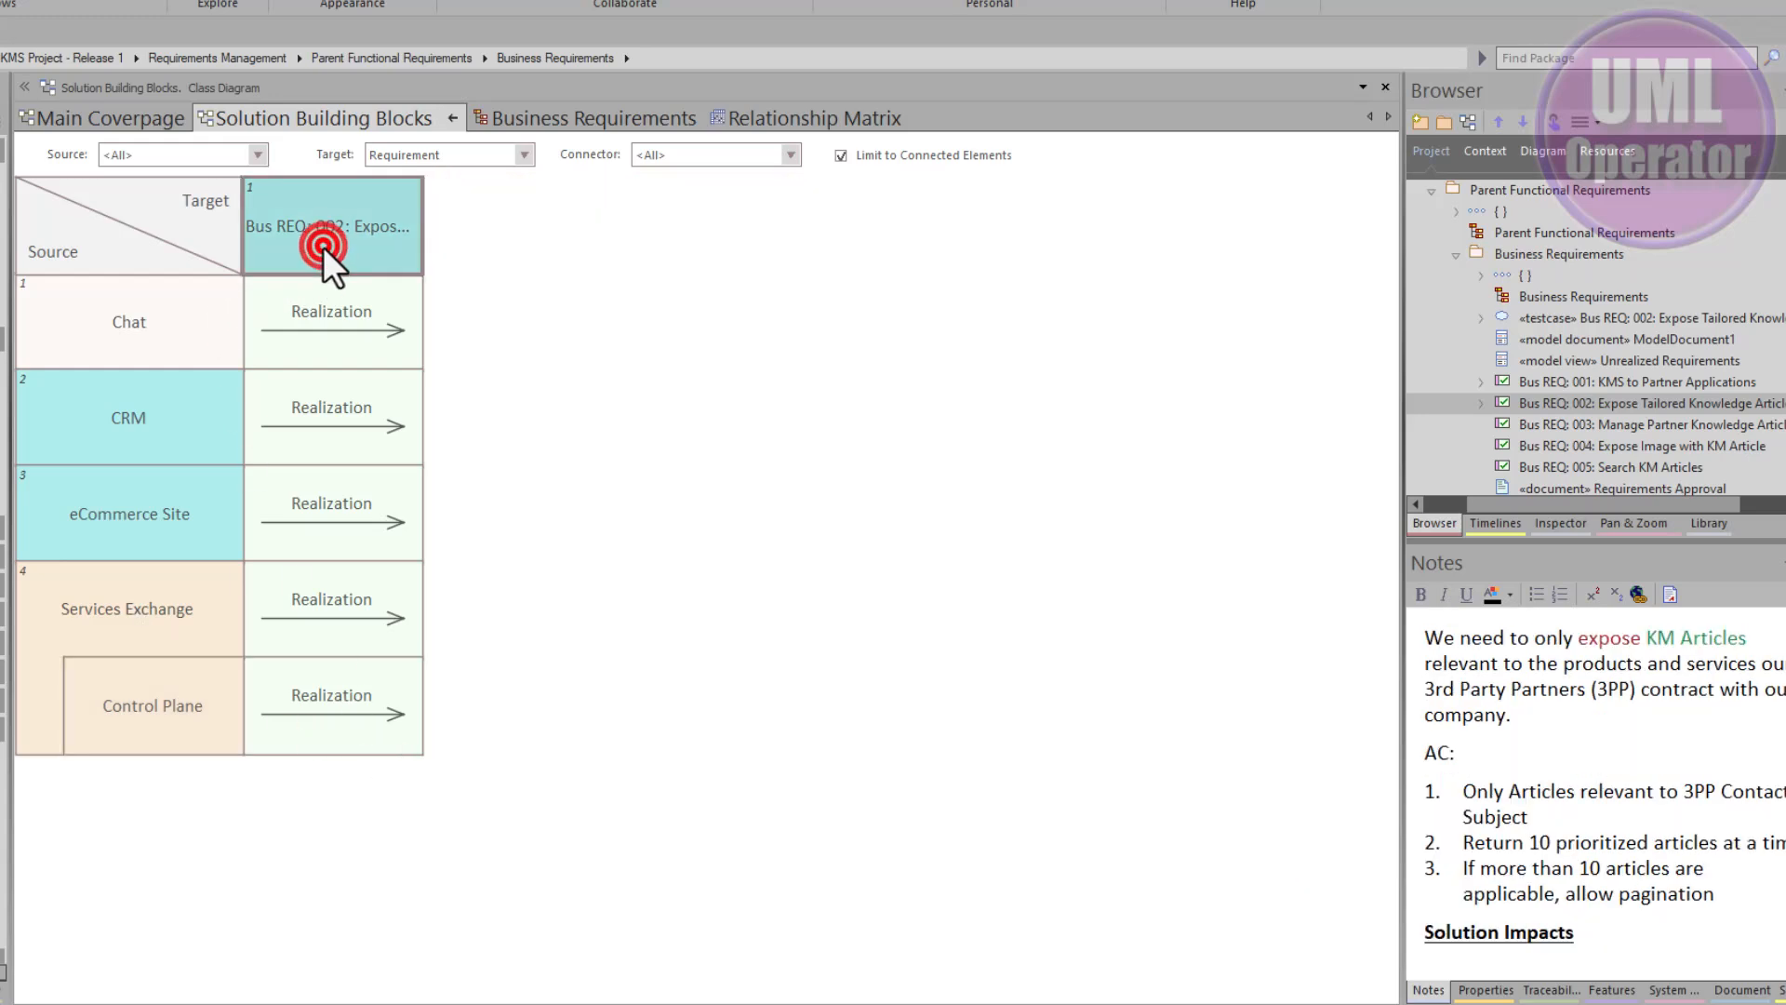
{"action": "left_click", "coordinate": [329, 244]}
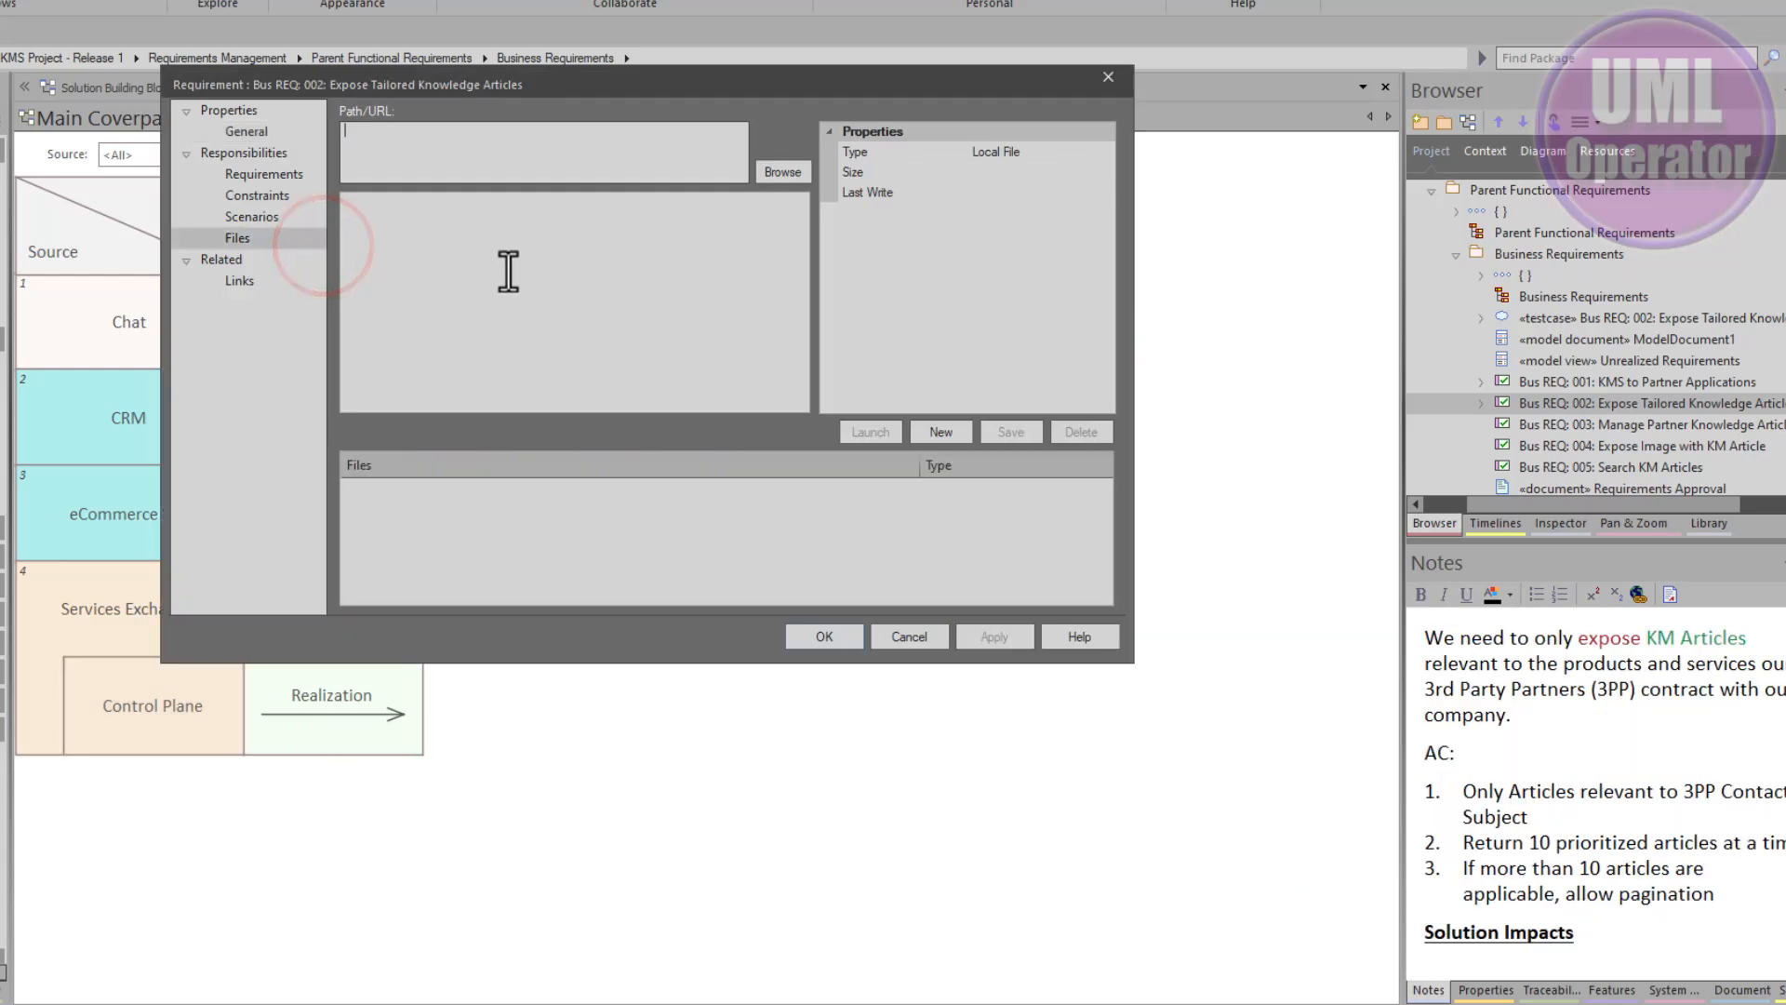
{"action": "left_click", "coordinate": [903, 638]}
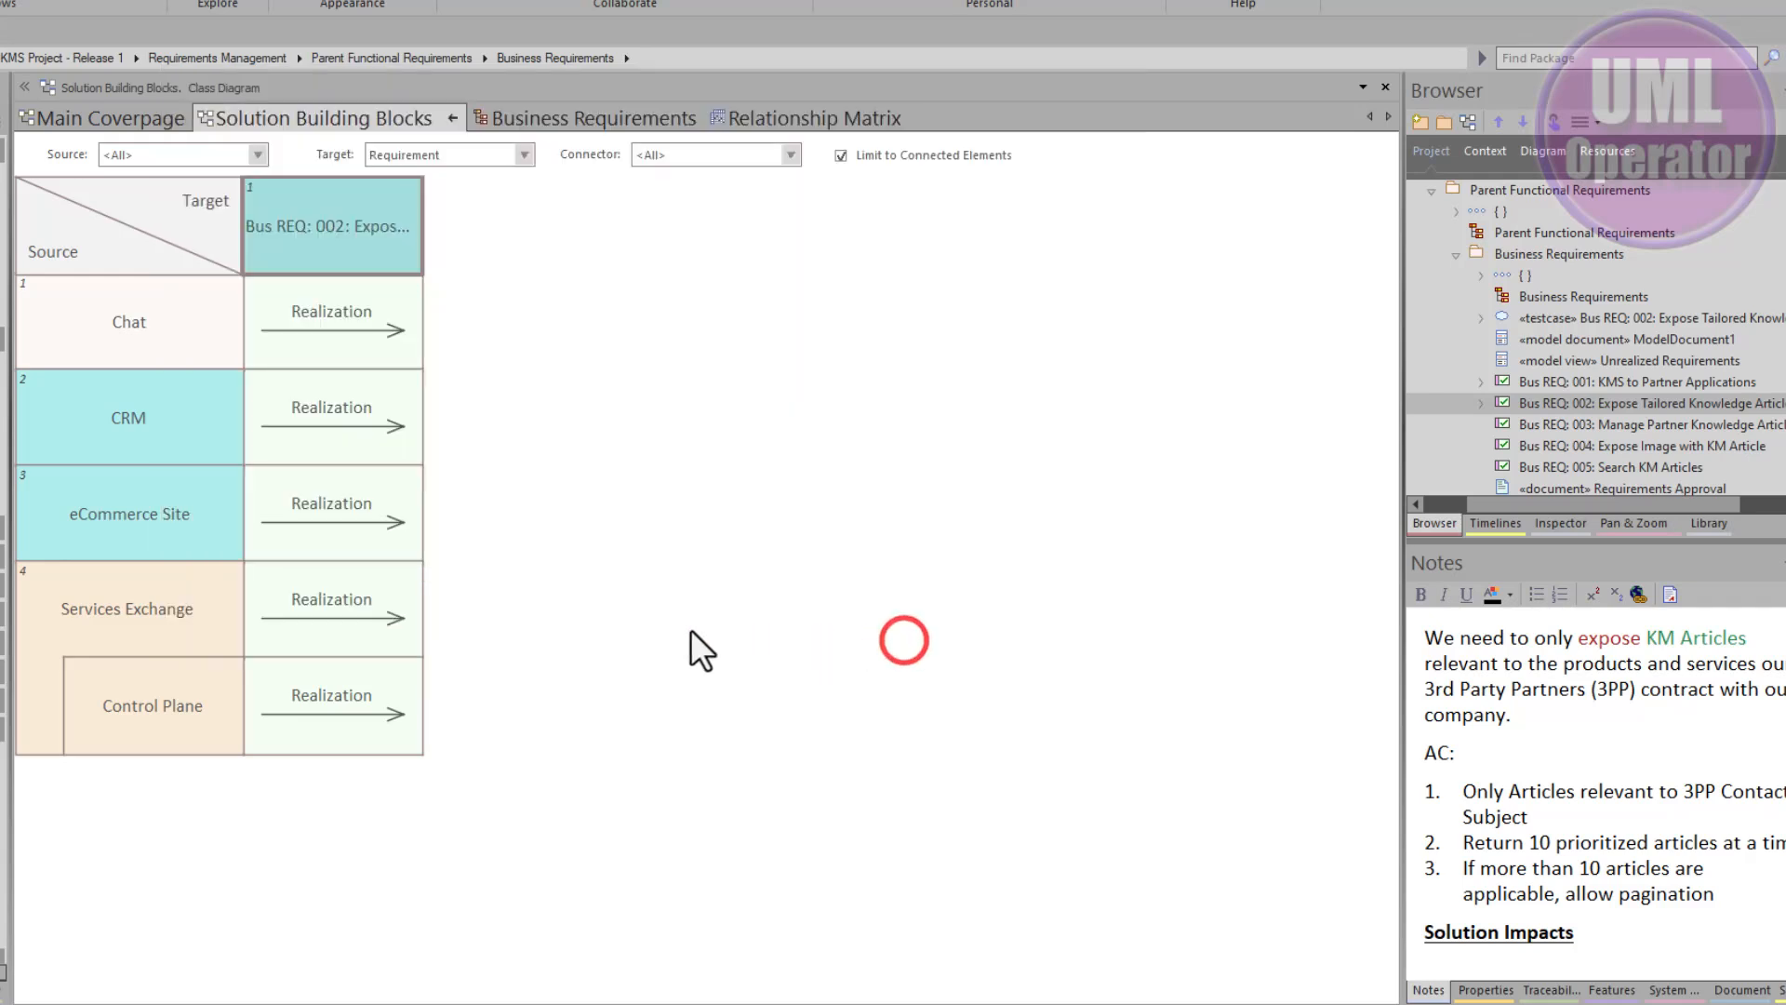
{"action": "double_click", "coordinate": [325, 700]}
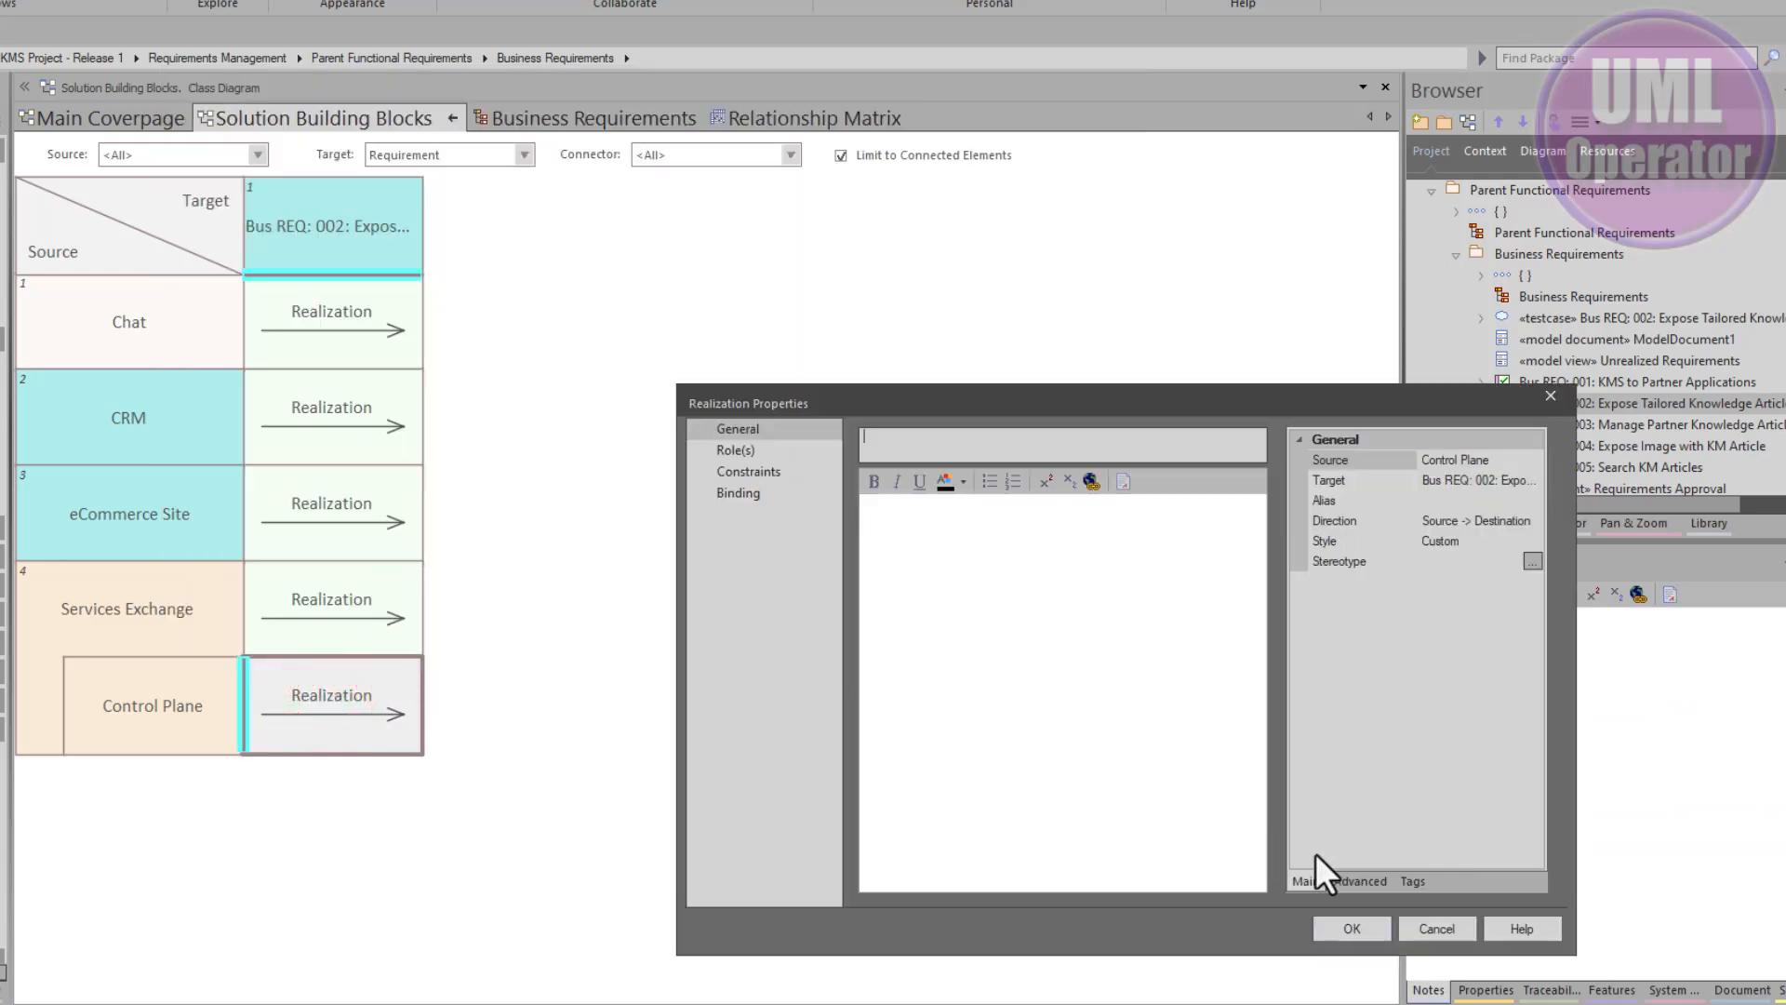
{"action": "left_click", "coordinate": [1438, 927]}
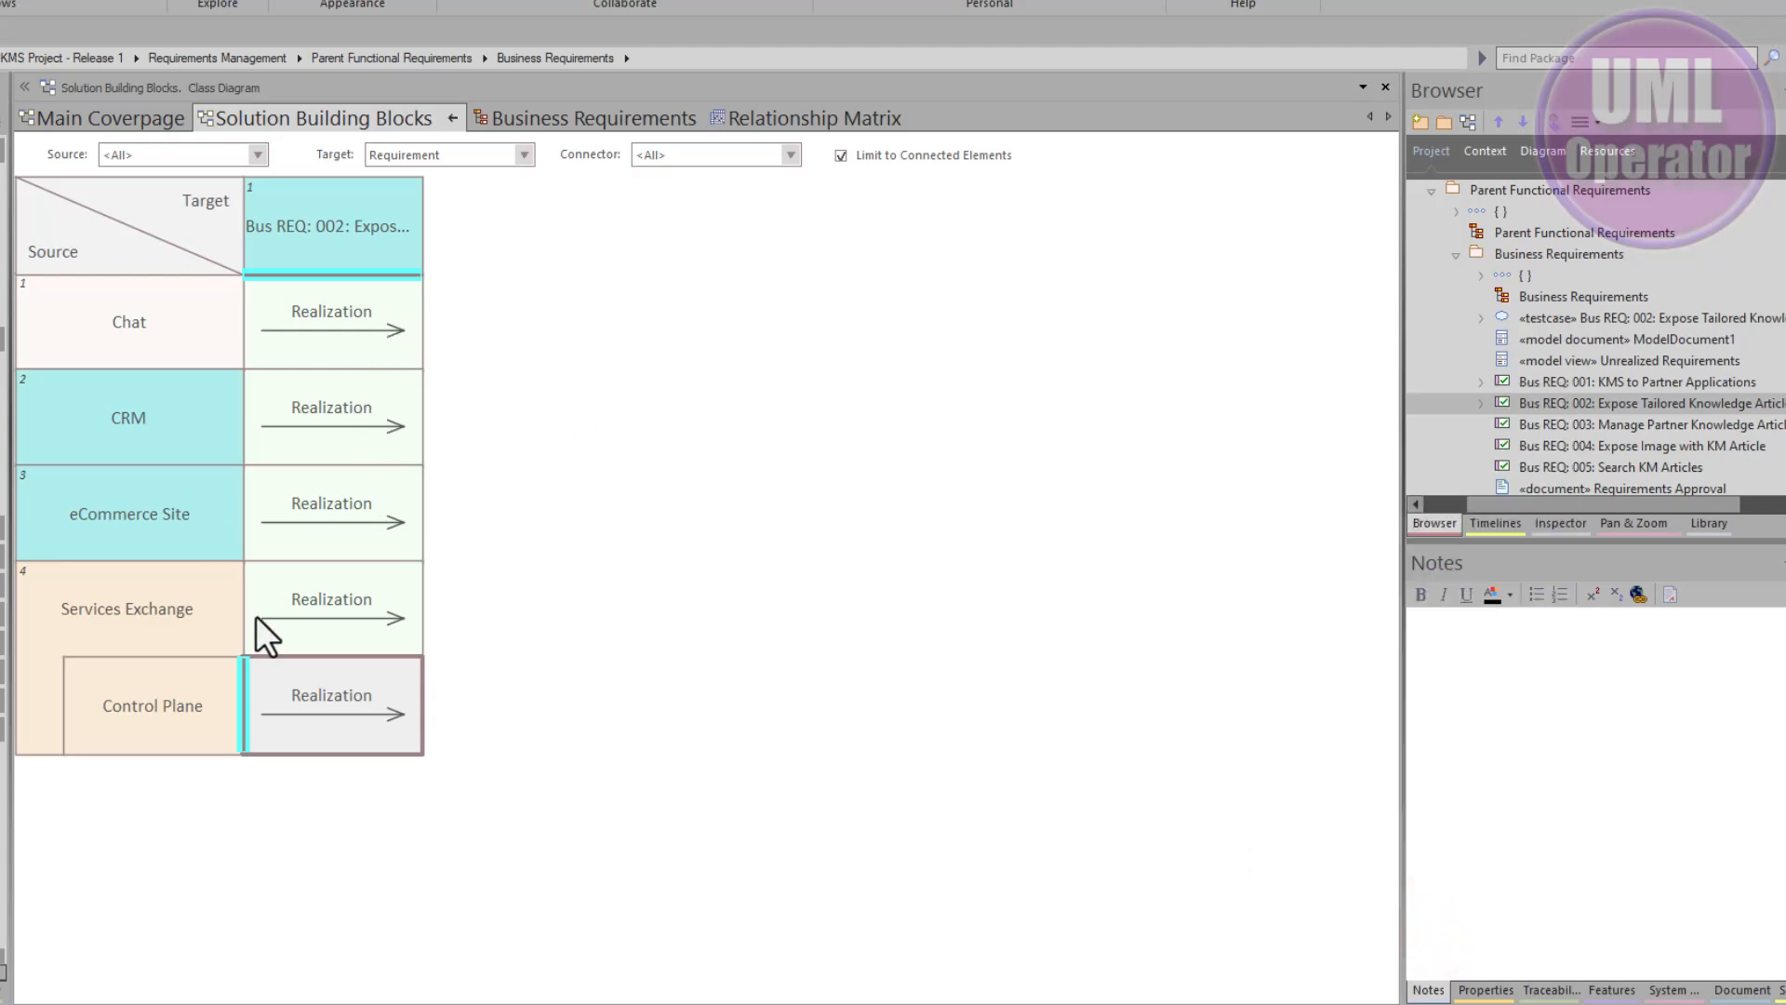
Return Solution Building Blocks to its diagram view, remove Bus REQ: 002 from the diagram and save it
{"action": "left_click", "coordinate": [454, 119]}
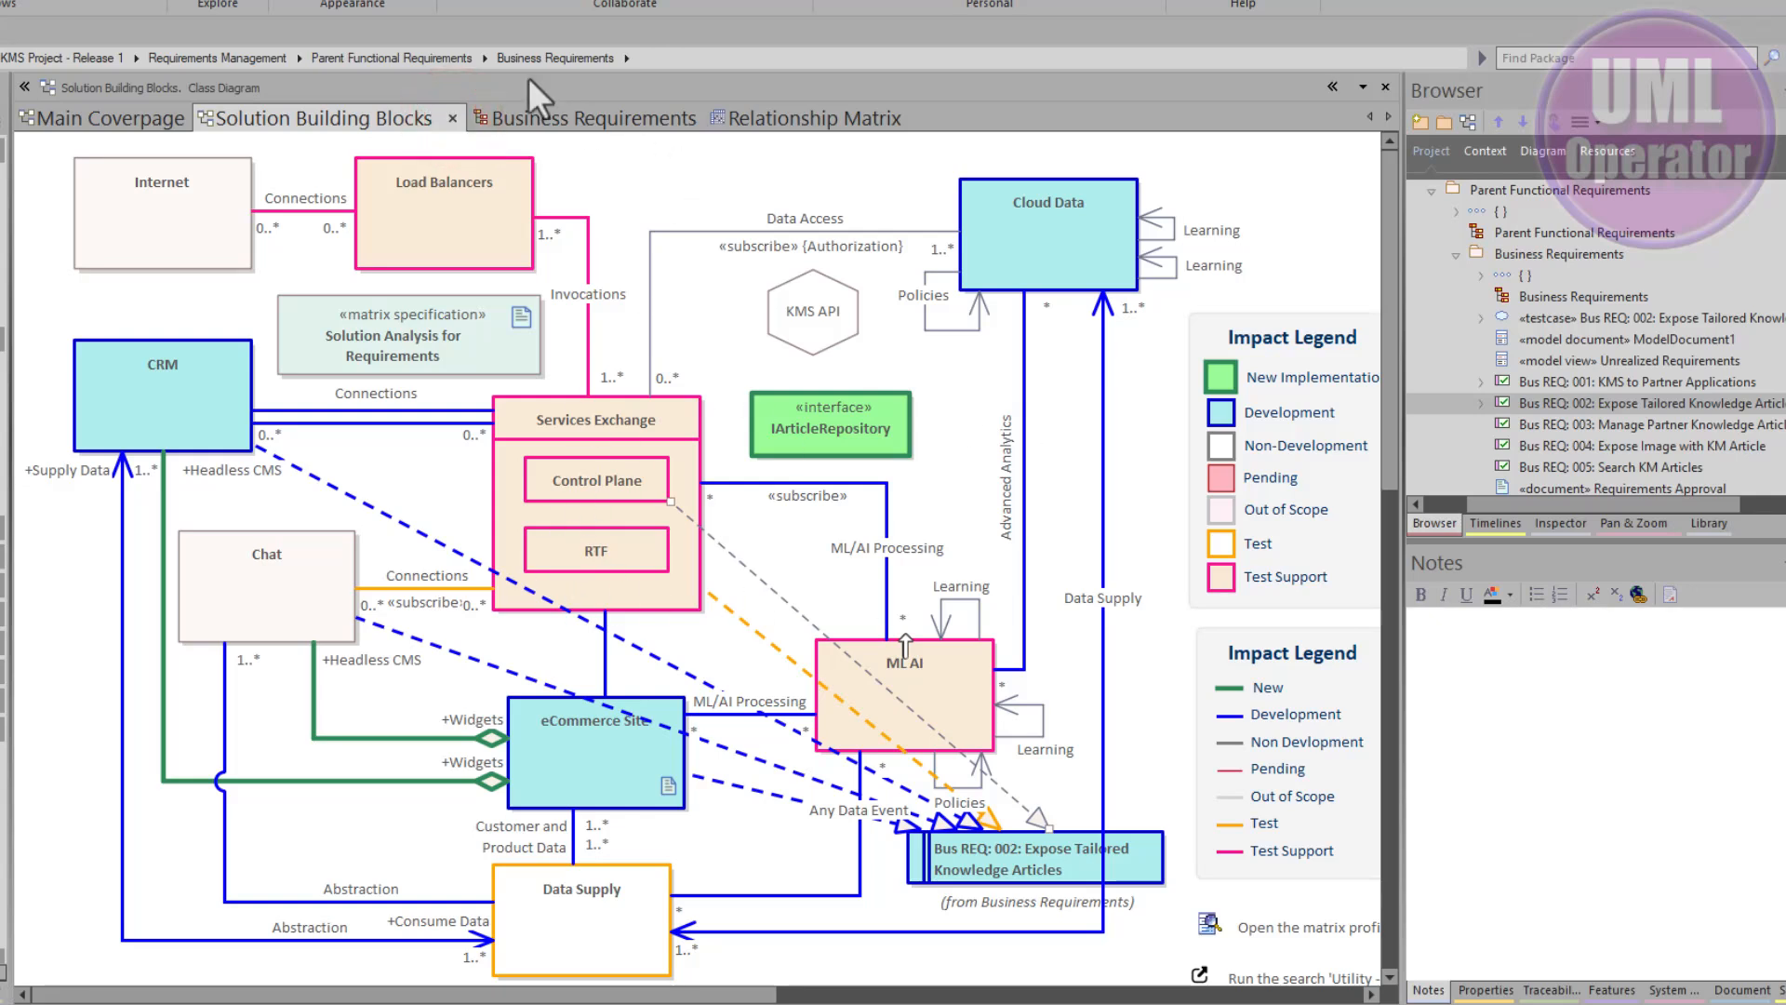
{"action": "left_click", "coordinate": [1028, 851]}
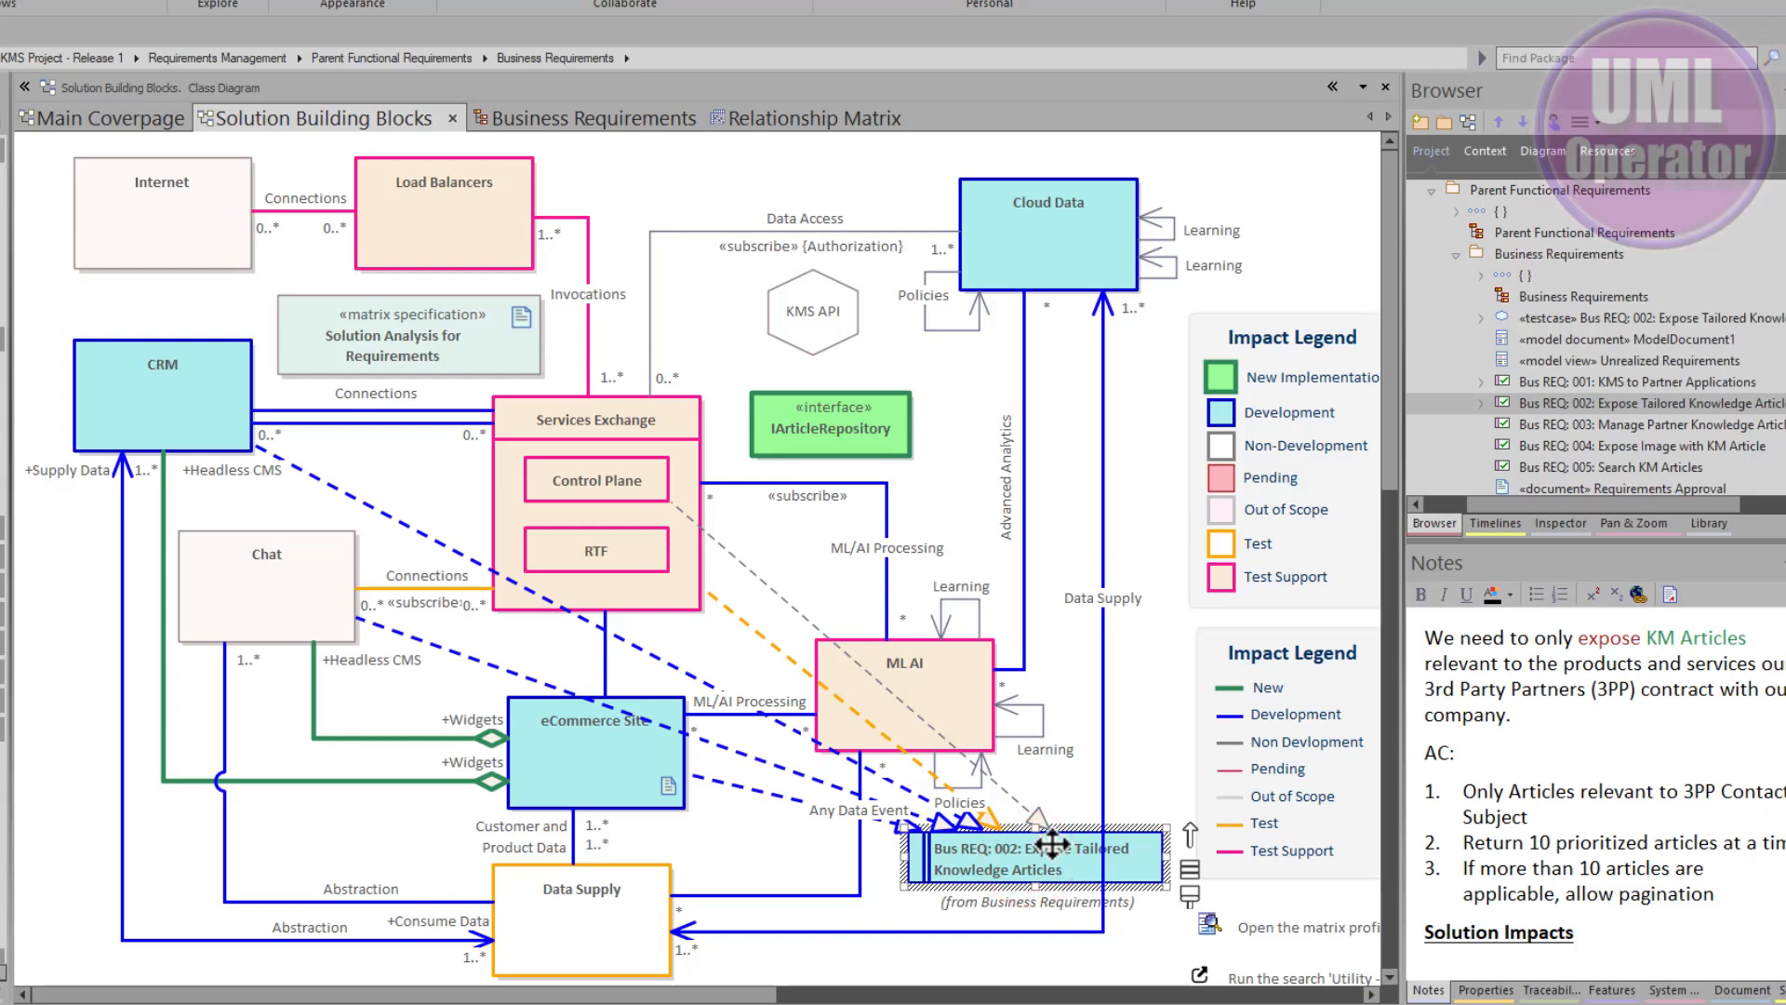
{"action": "key", "text": "Delete"}
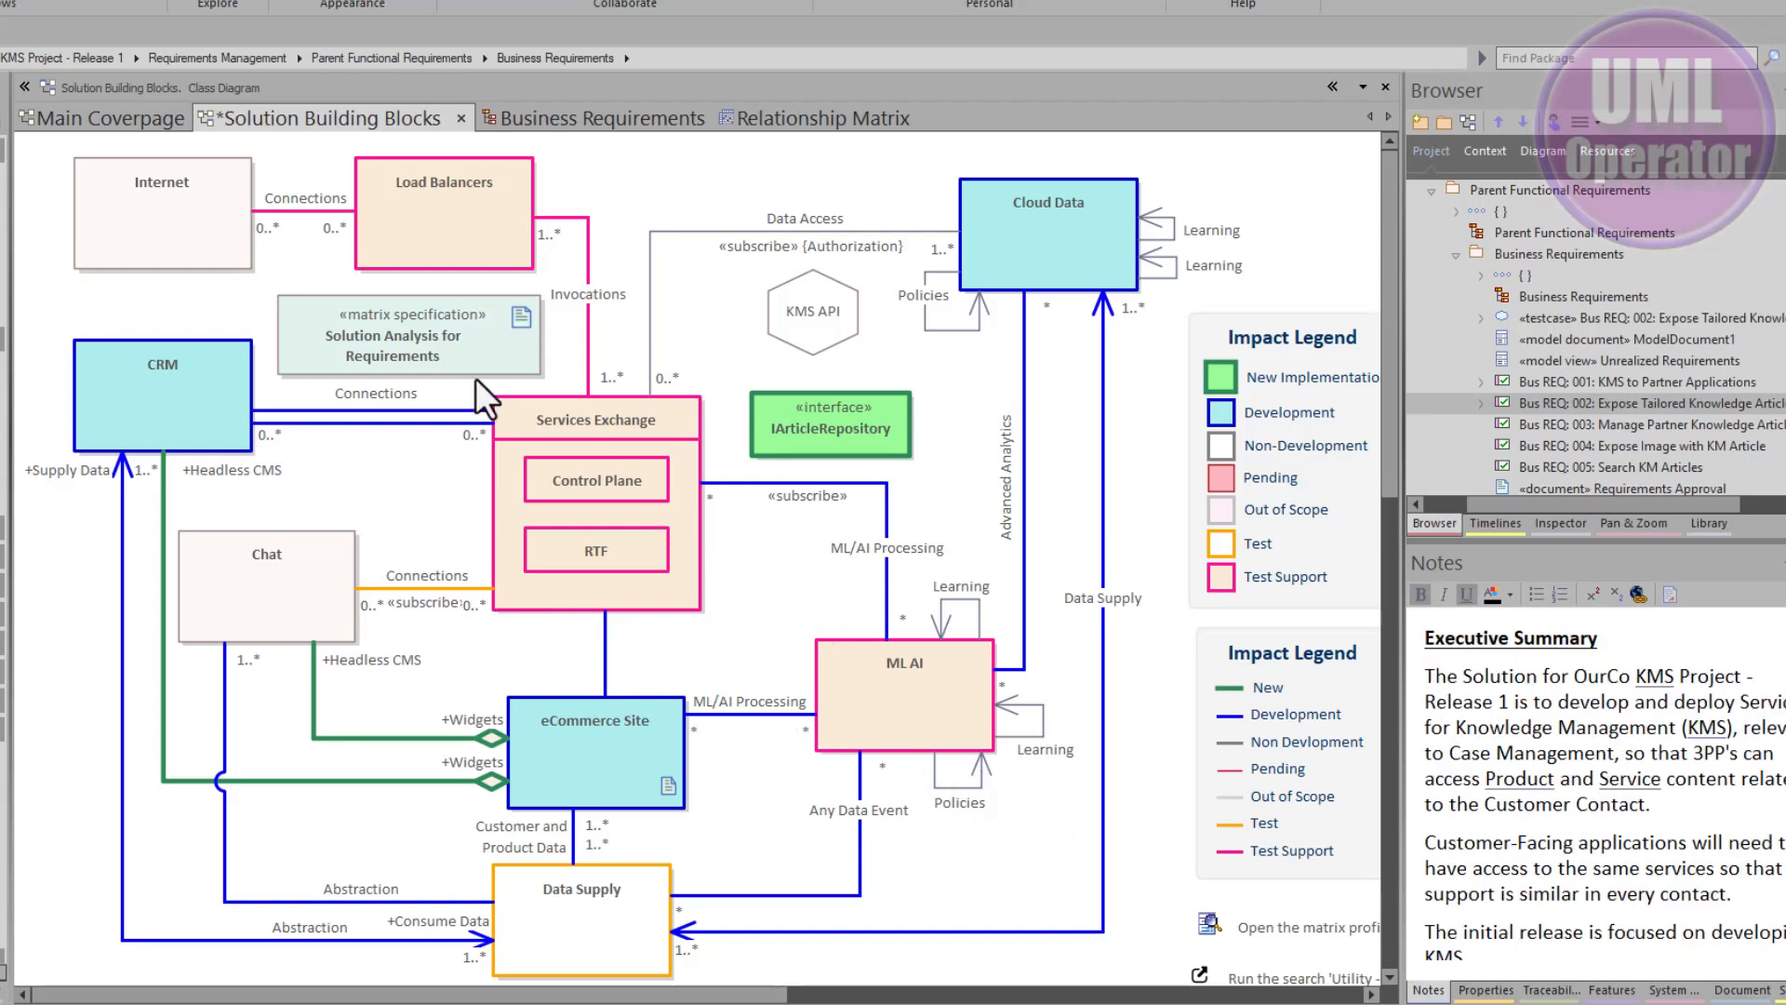
{"action": "key", "text": "ctrl+s"}
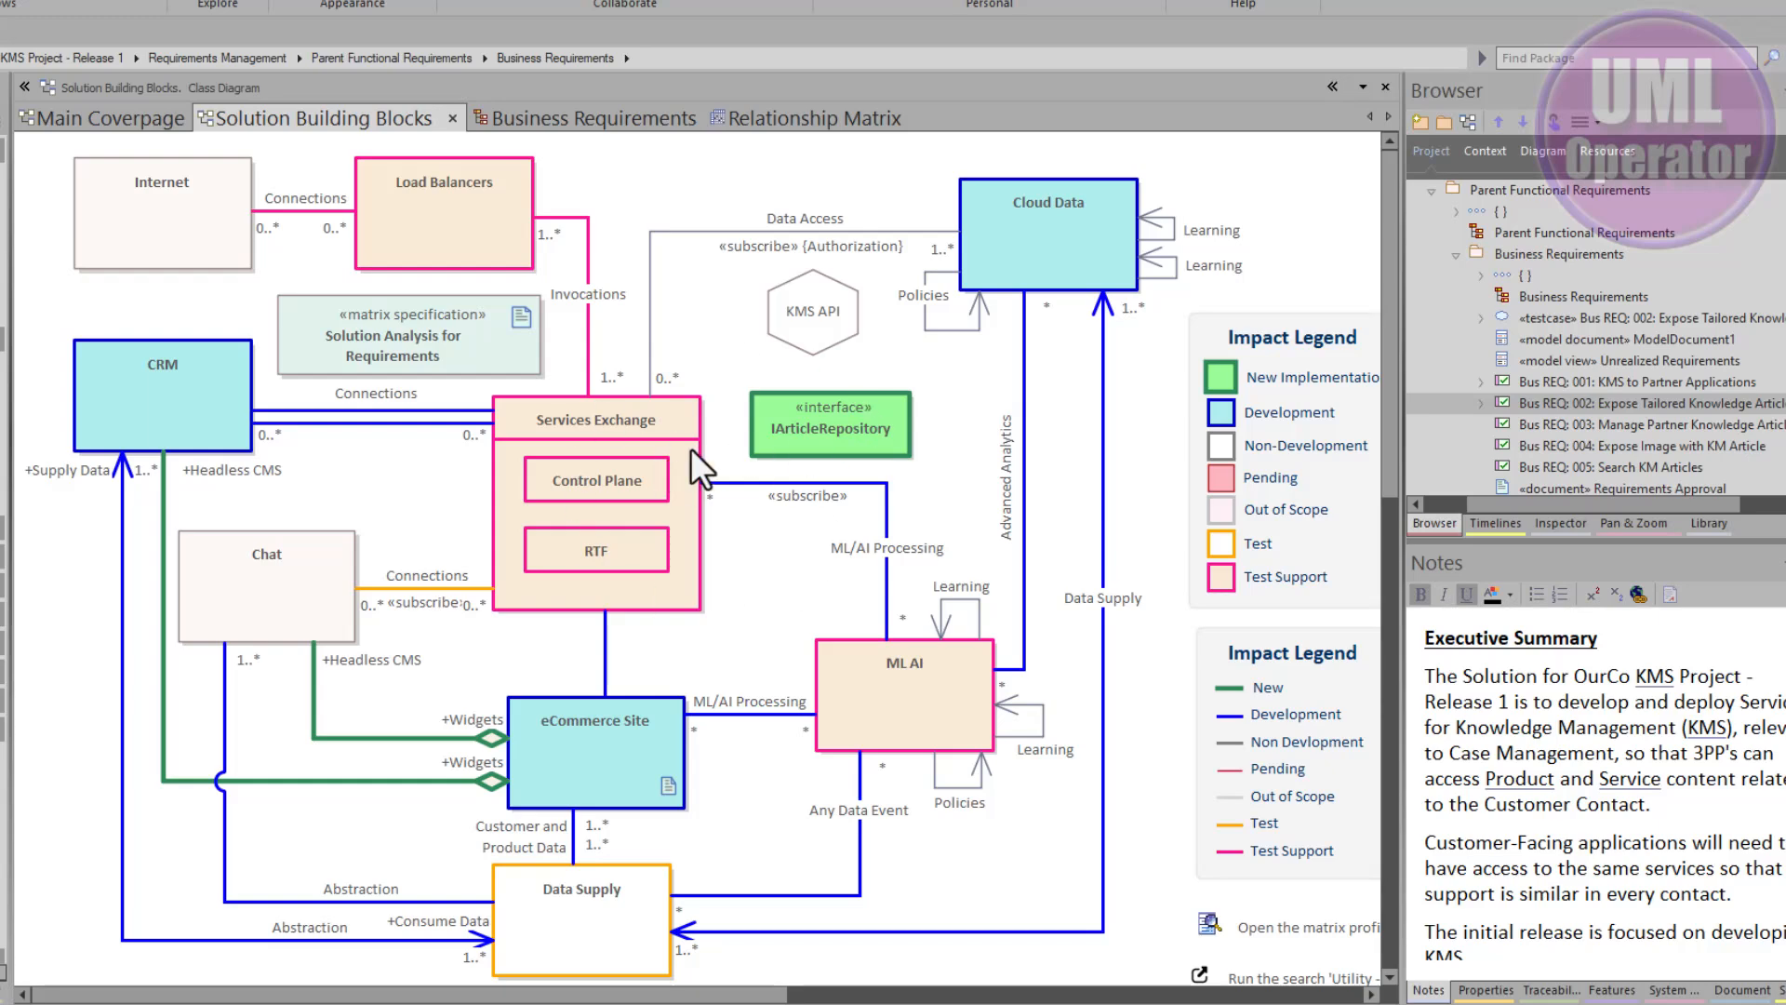
Check the source and target of the Relationship Matrix, and select all five requirements on the Business Requirements diagram
{"action": "left_click", "coordinate": [778, 115]}
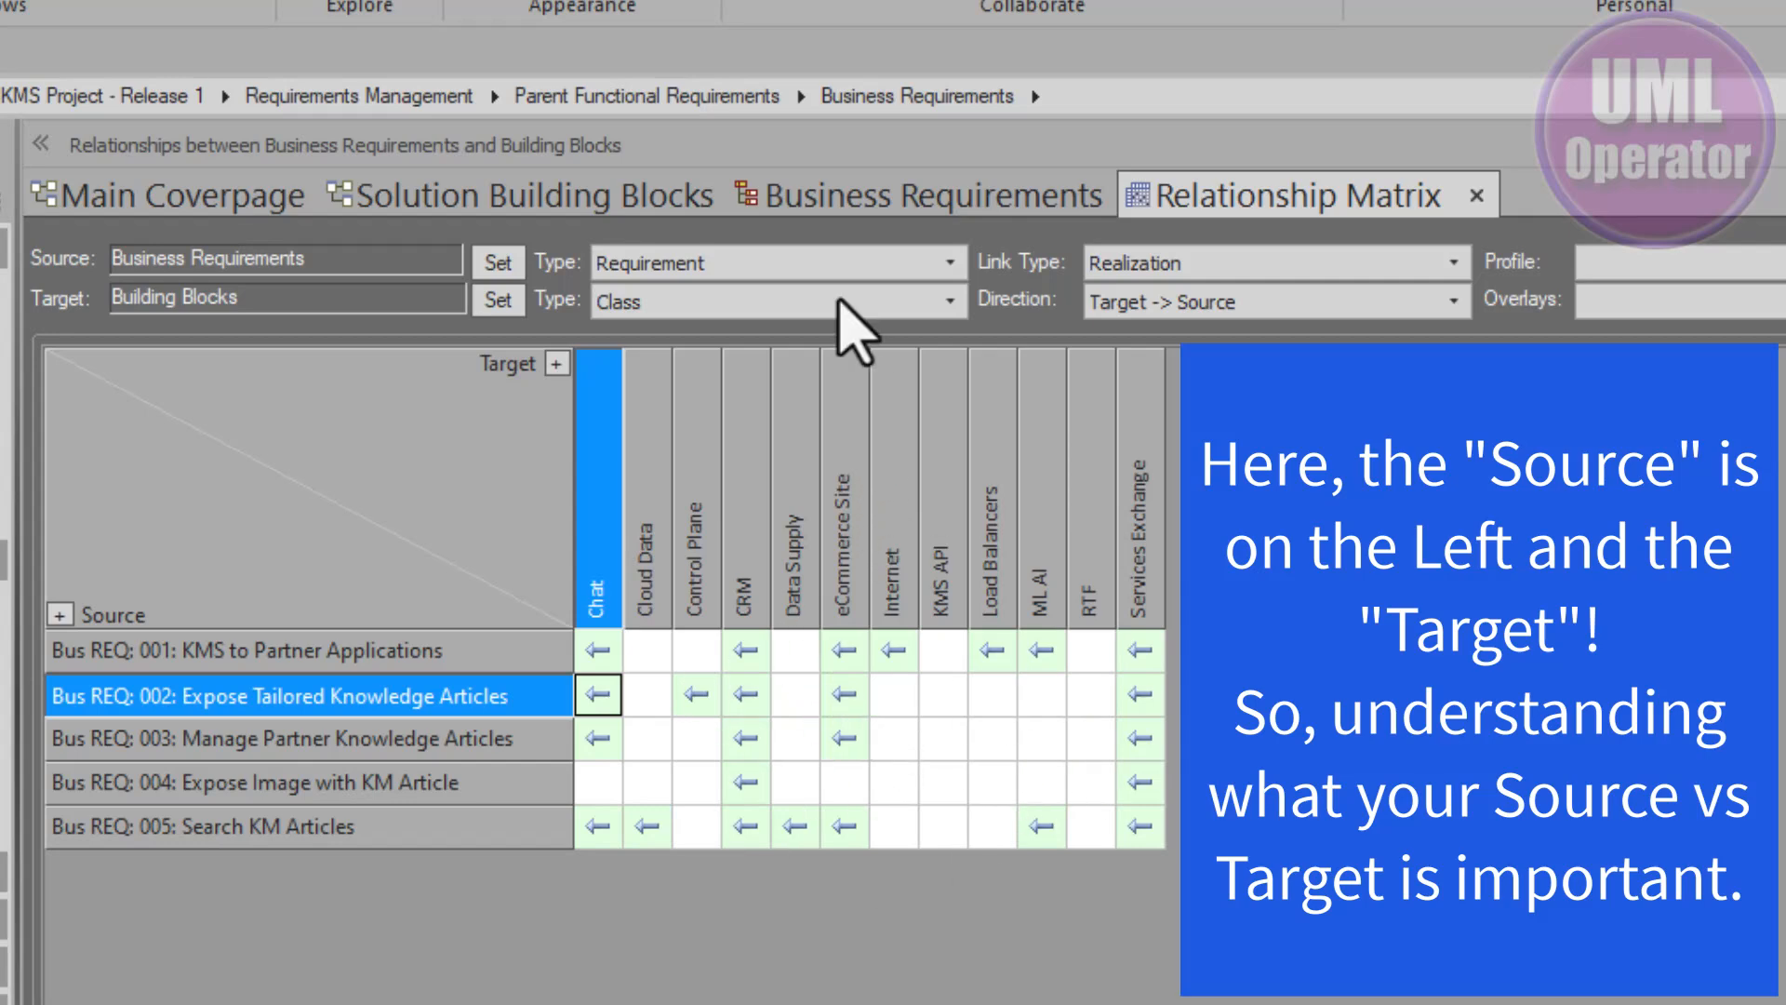
{"action": "left_click", "coordinate": [849, 184]}
{"action": "left_click_drag", "start_coordinate": [92, 299], "coordinate": [541, 837]}
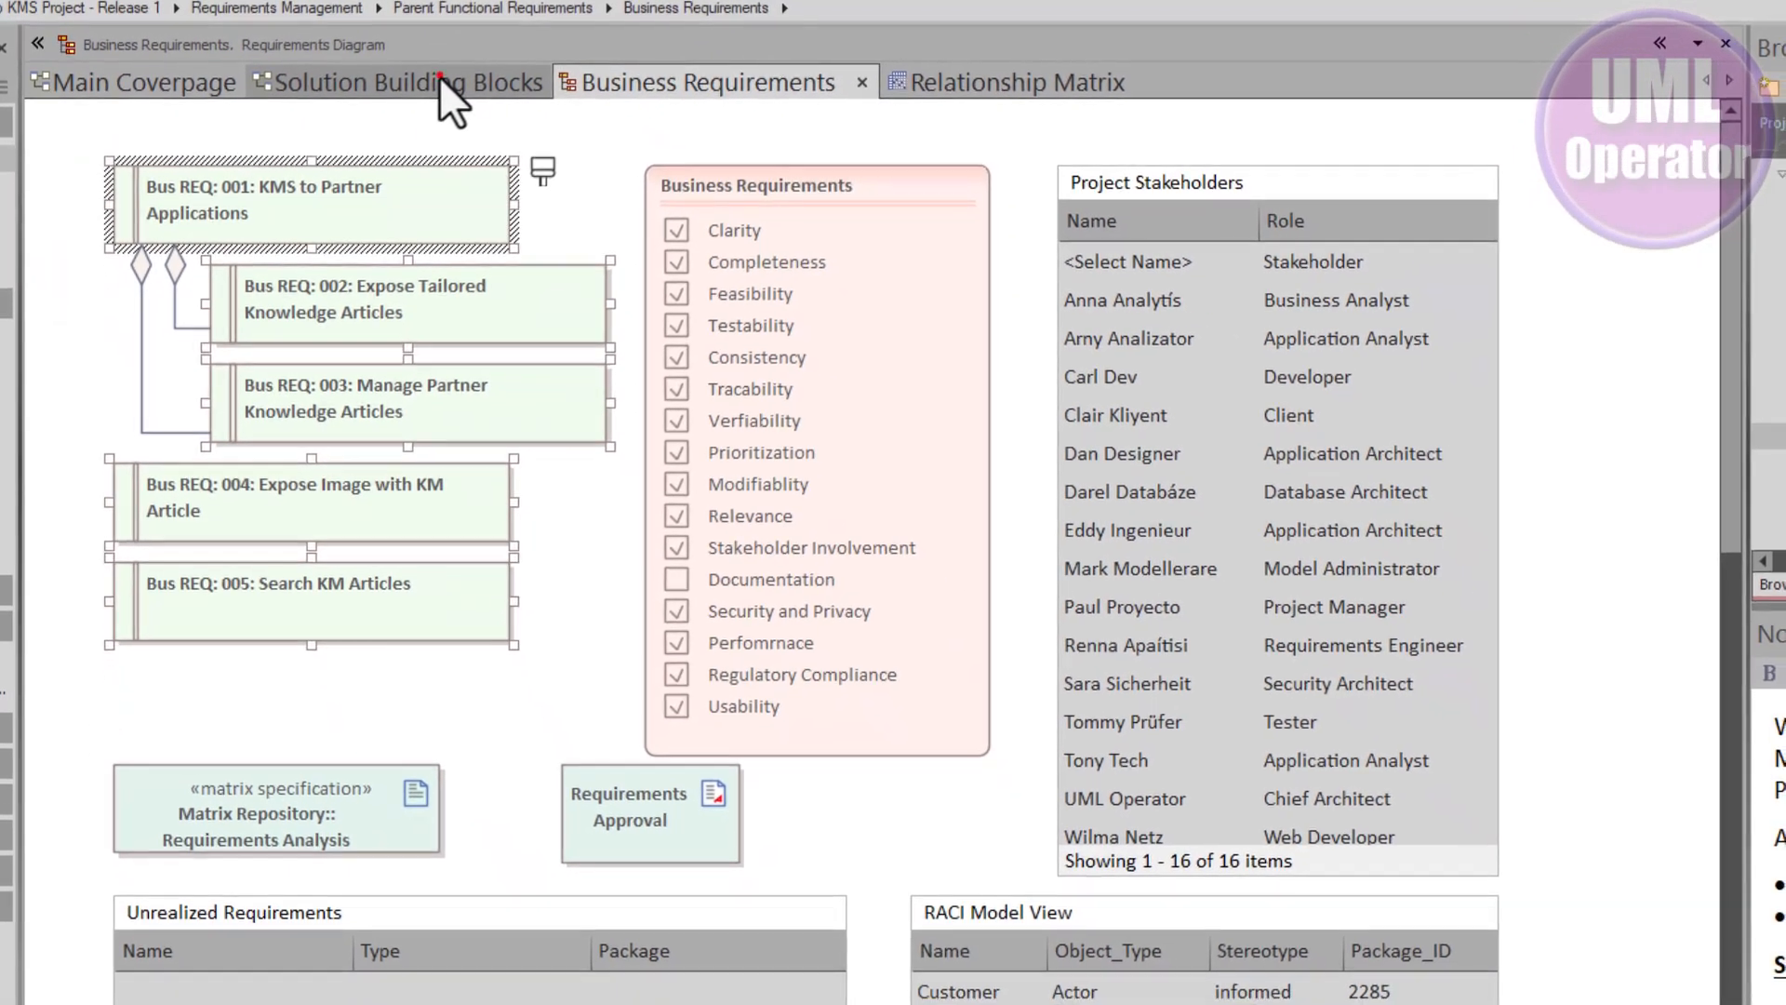
Compare the Solution Building Blocks and Business Requirements diagrams with the Relationship Matrix between their packages
{"action": "left_click", "coordinate": [443, 82]}
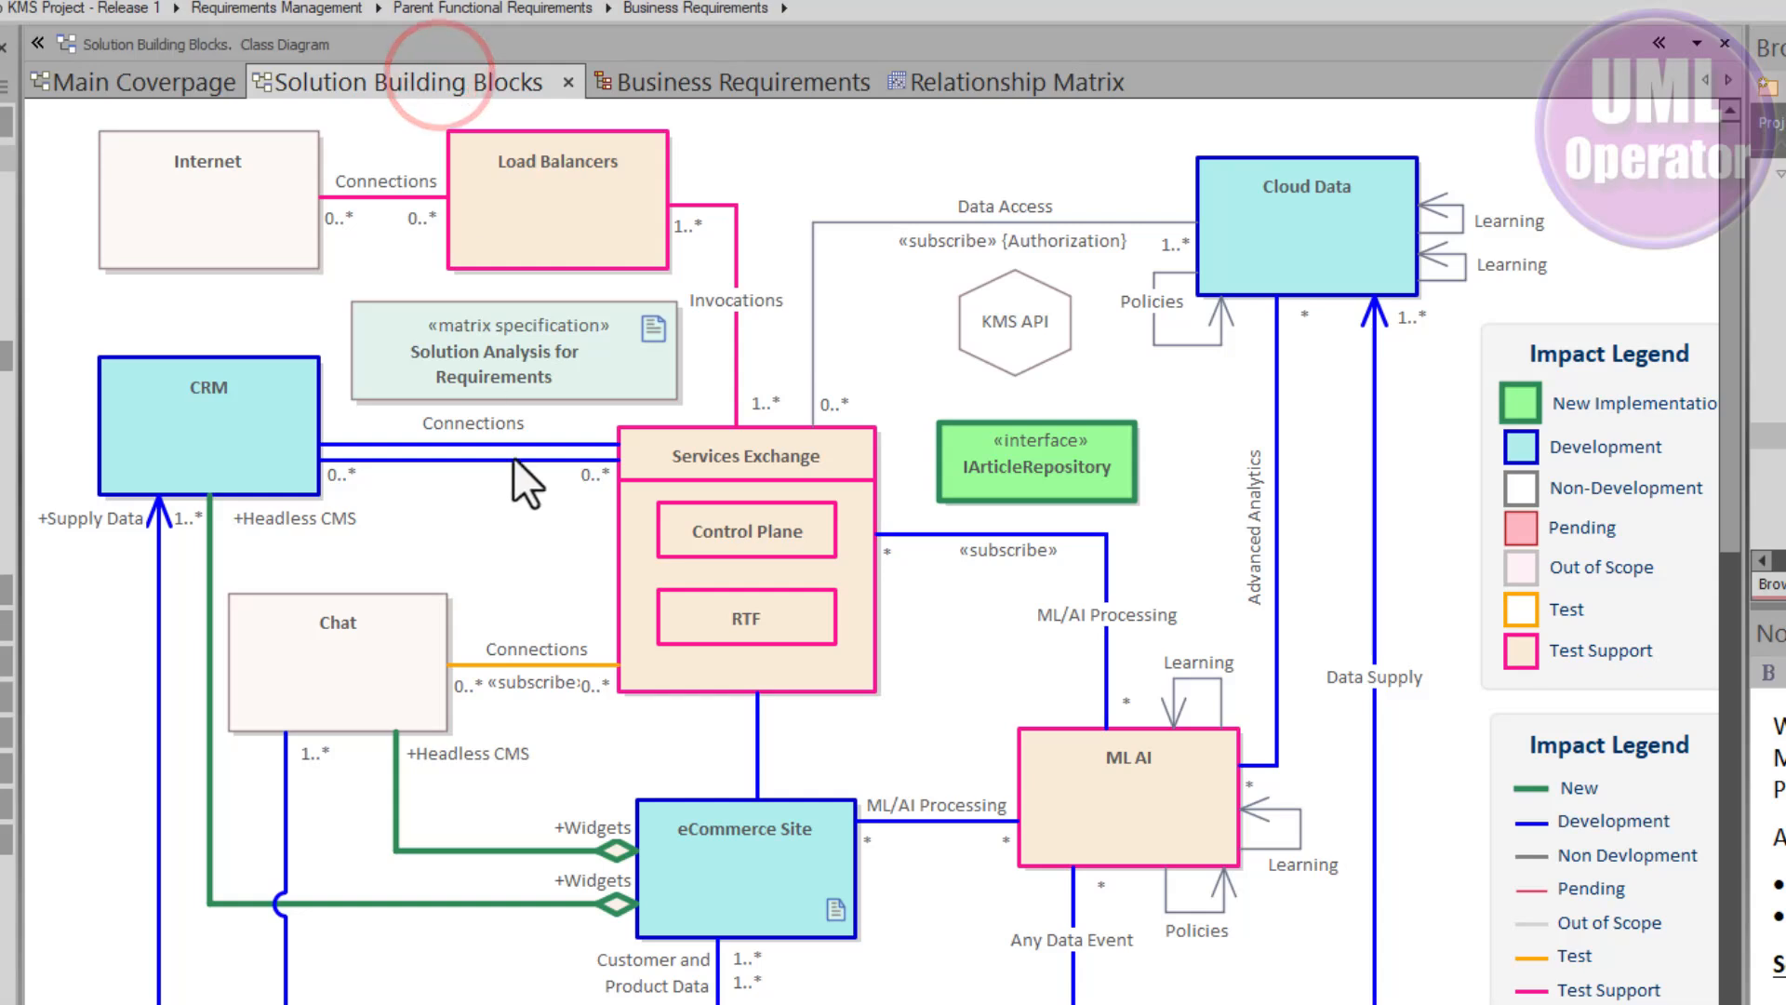
{"action": "left_click", "coordinate": [421, 80]}
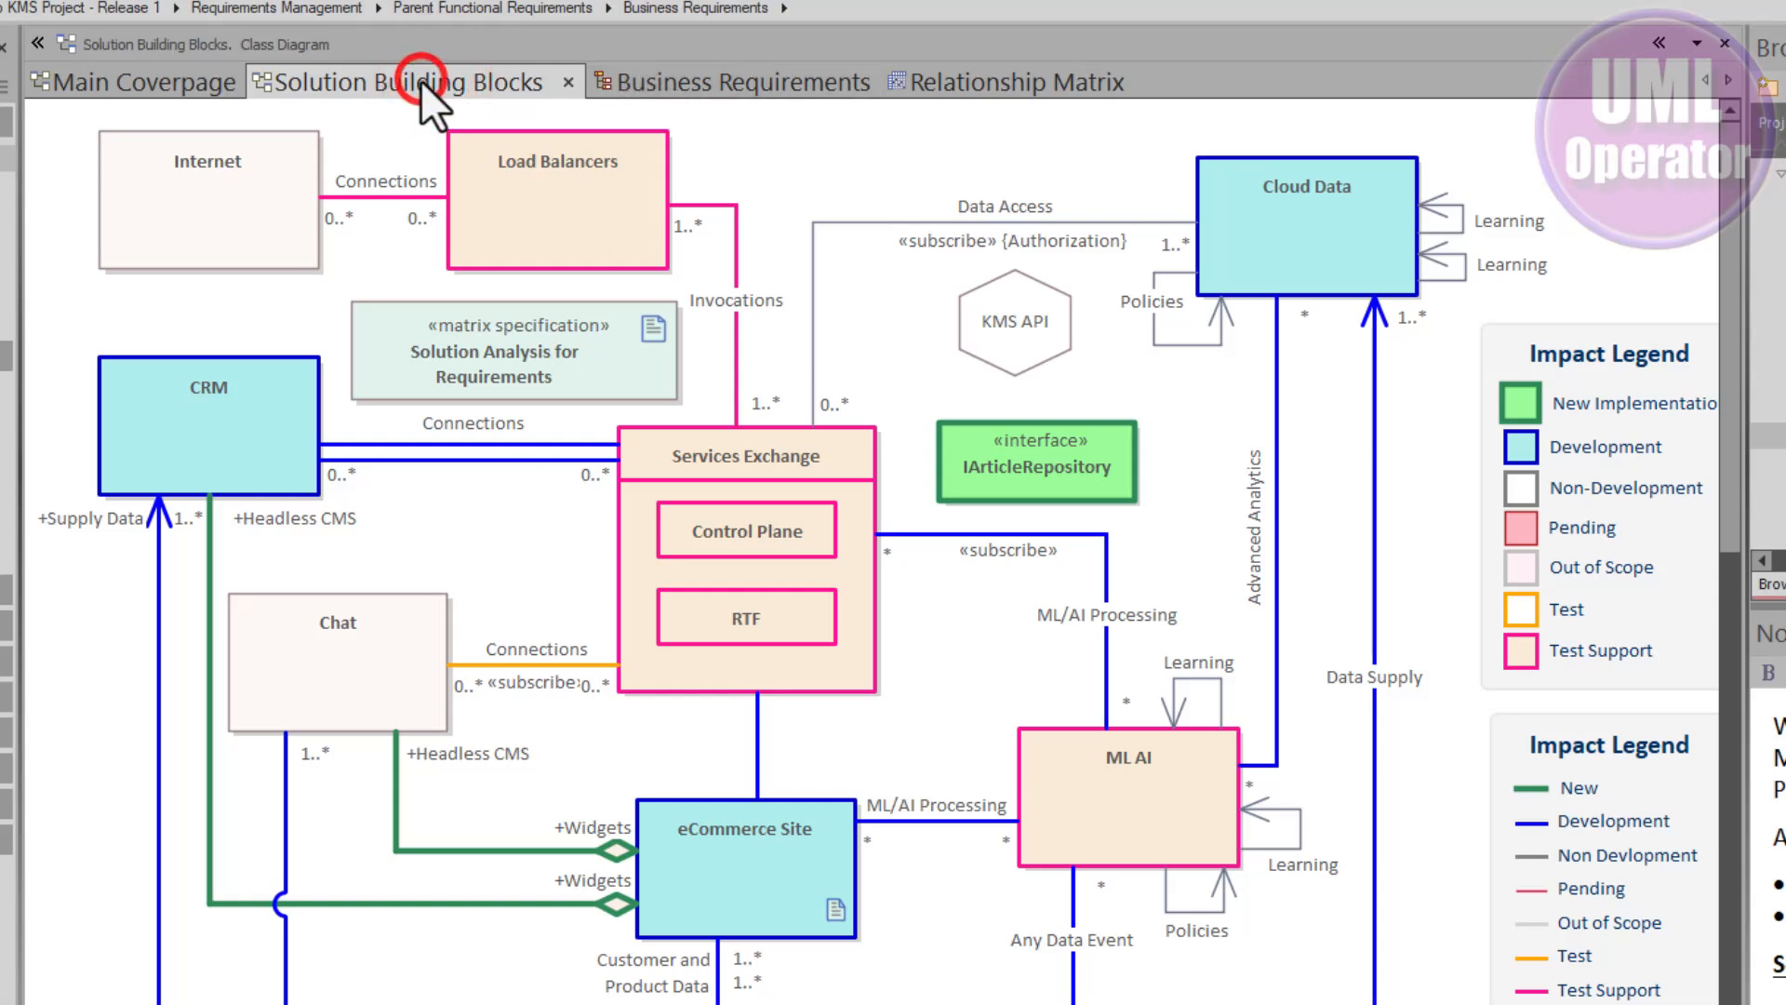
{"action": "left_click", "coordinate": [707, 88]}
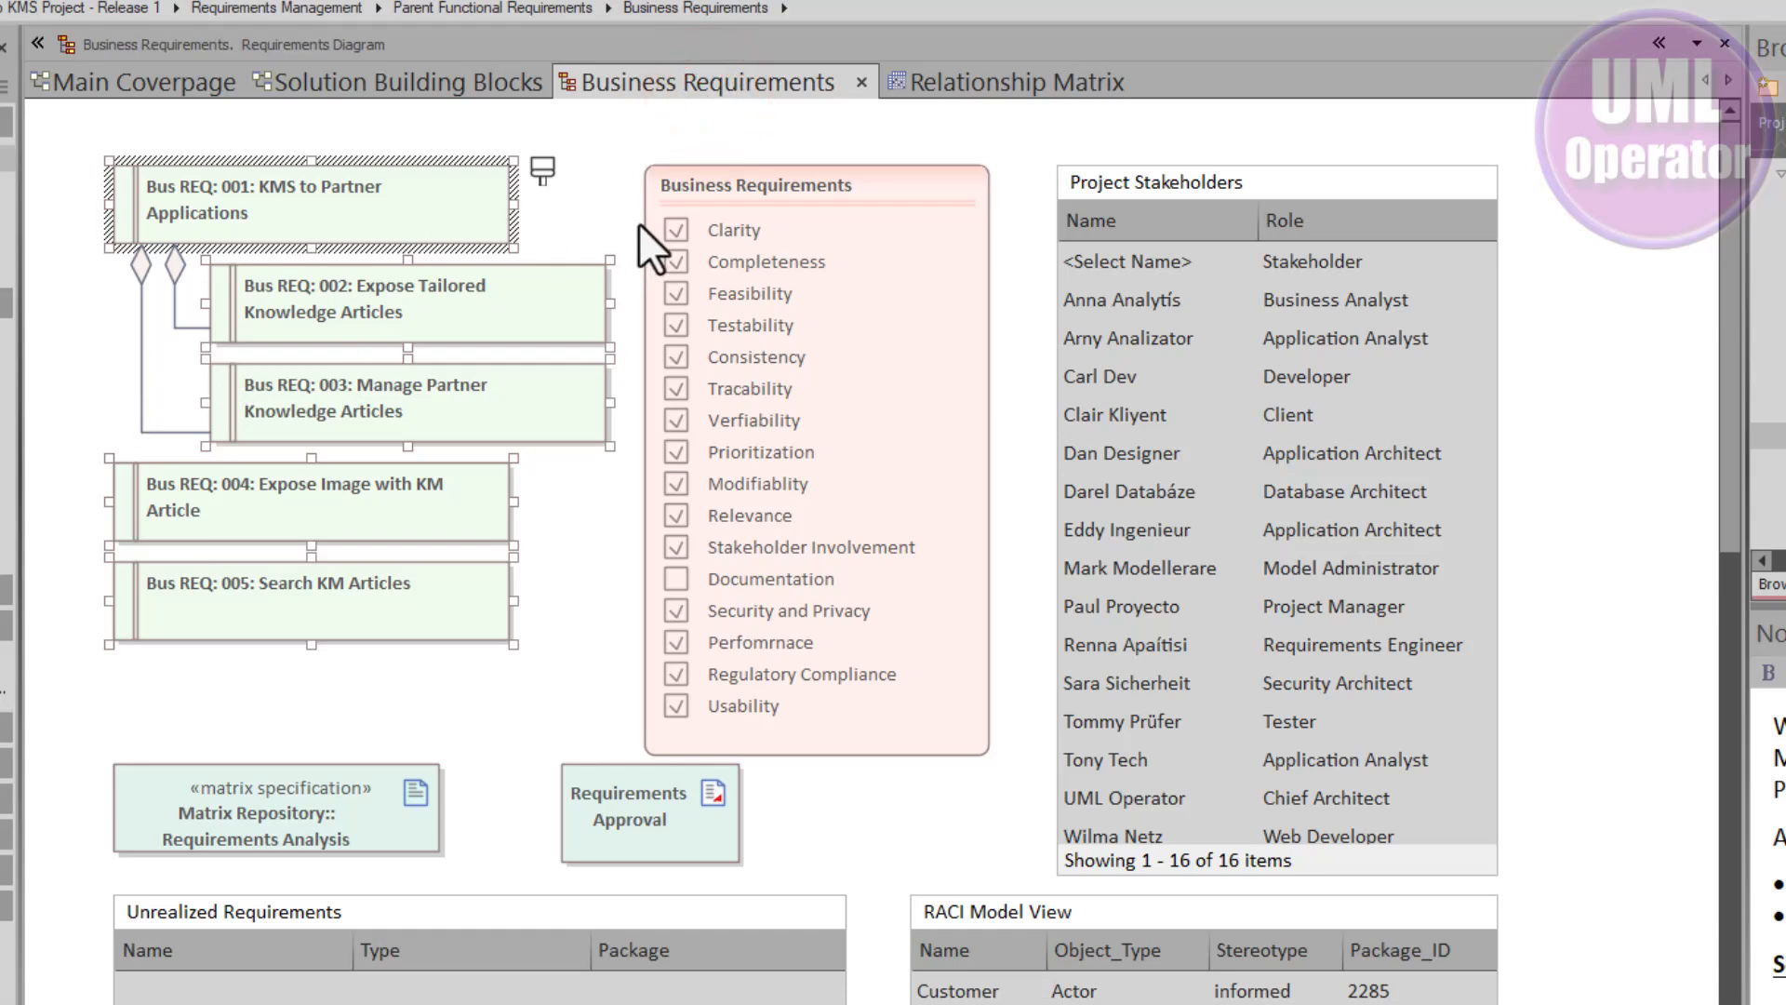
{"action": "left_click", "coordinate": [958, 82]}
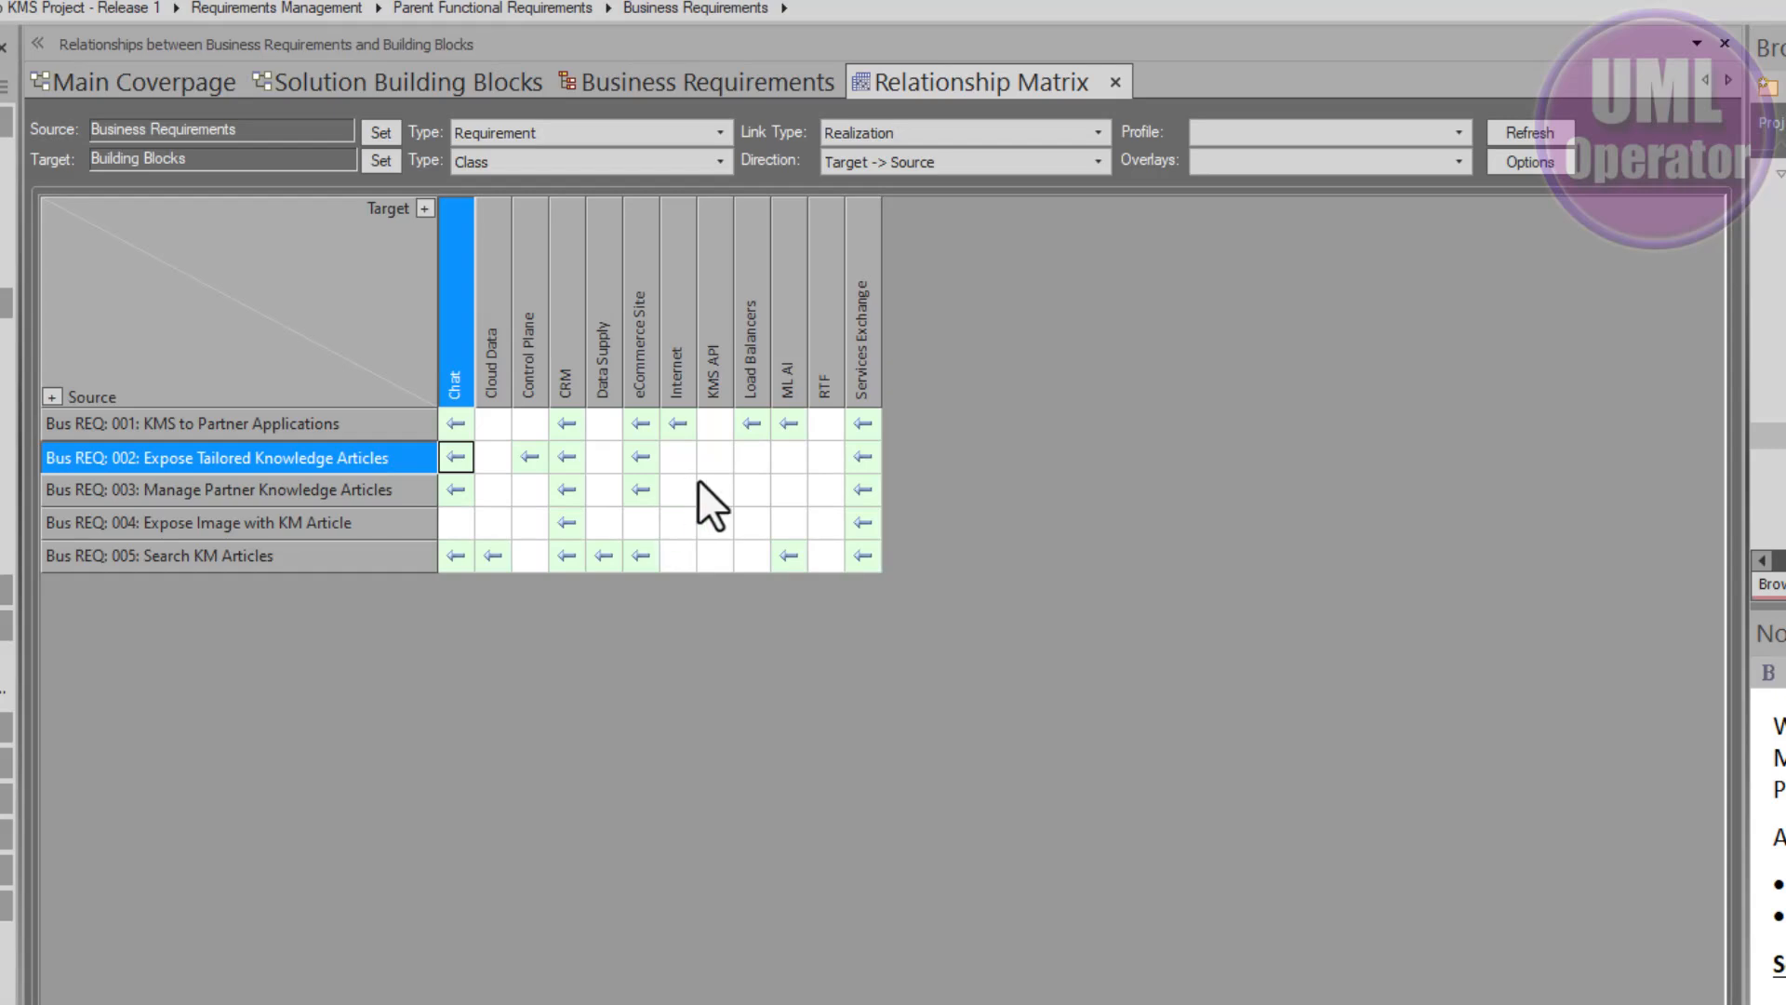
{"action": "left_click", "coordinate": [314, 82]}
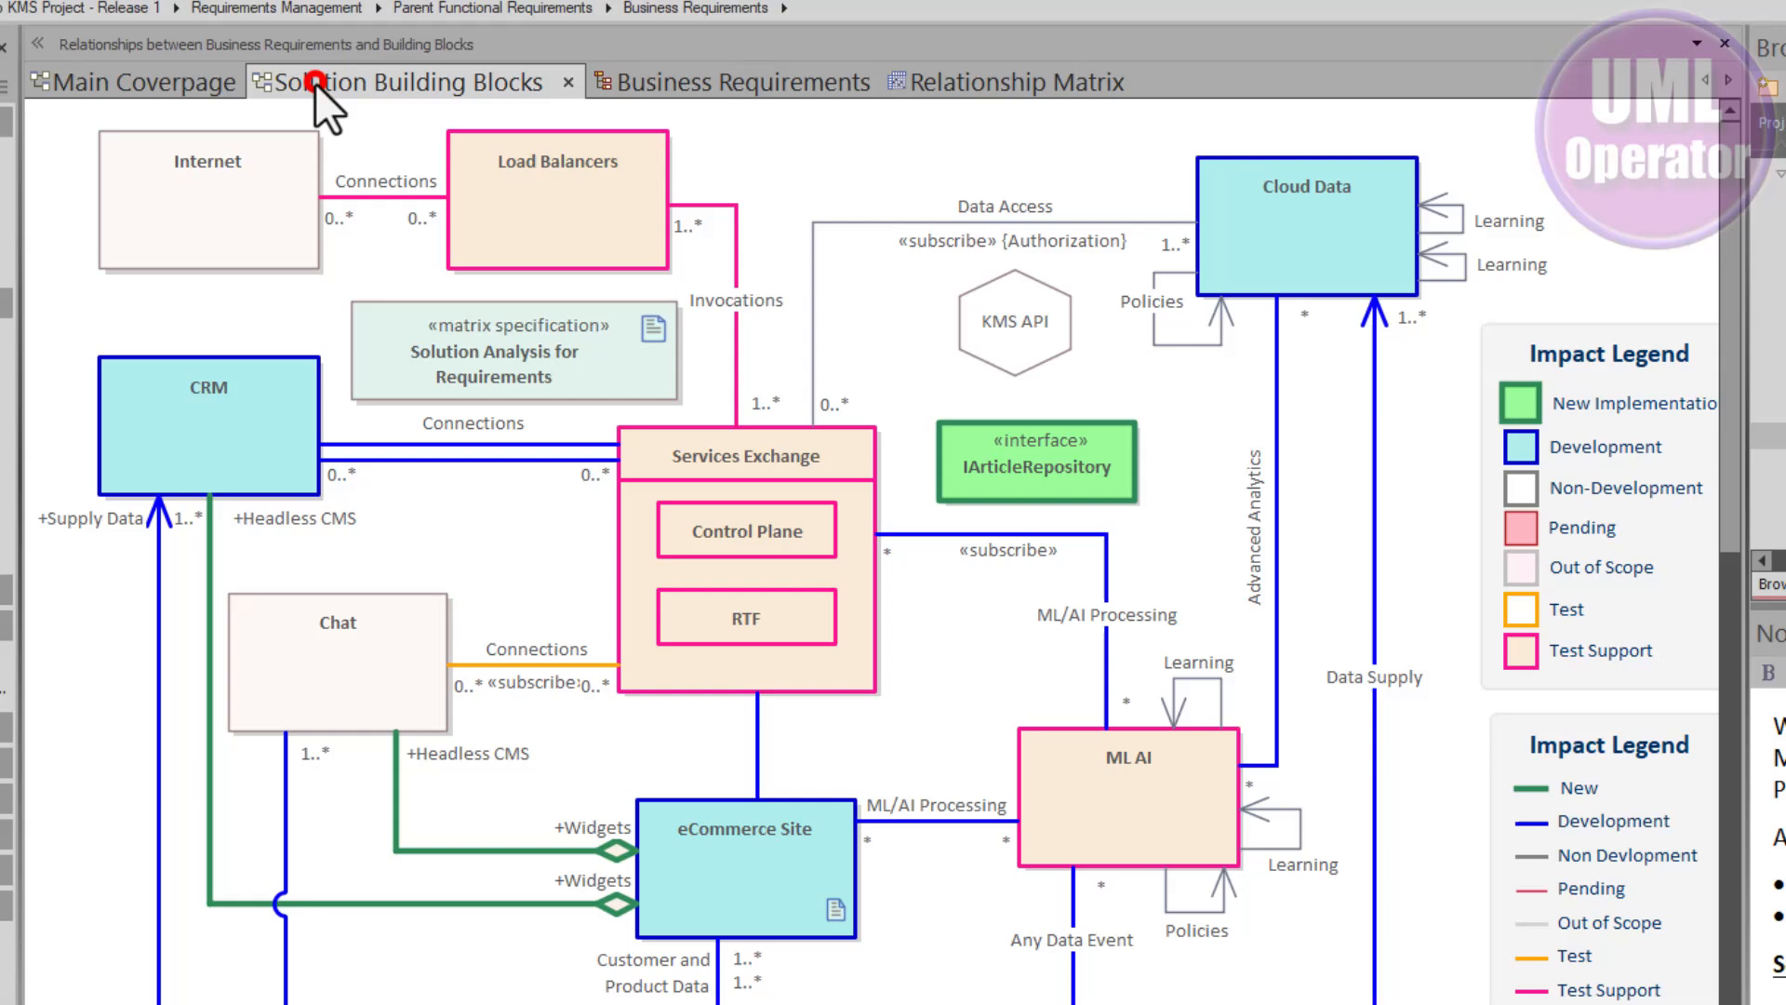
{"action": "left_click", "coordinate": [997, 82]}
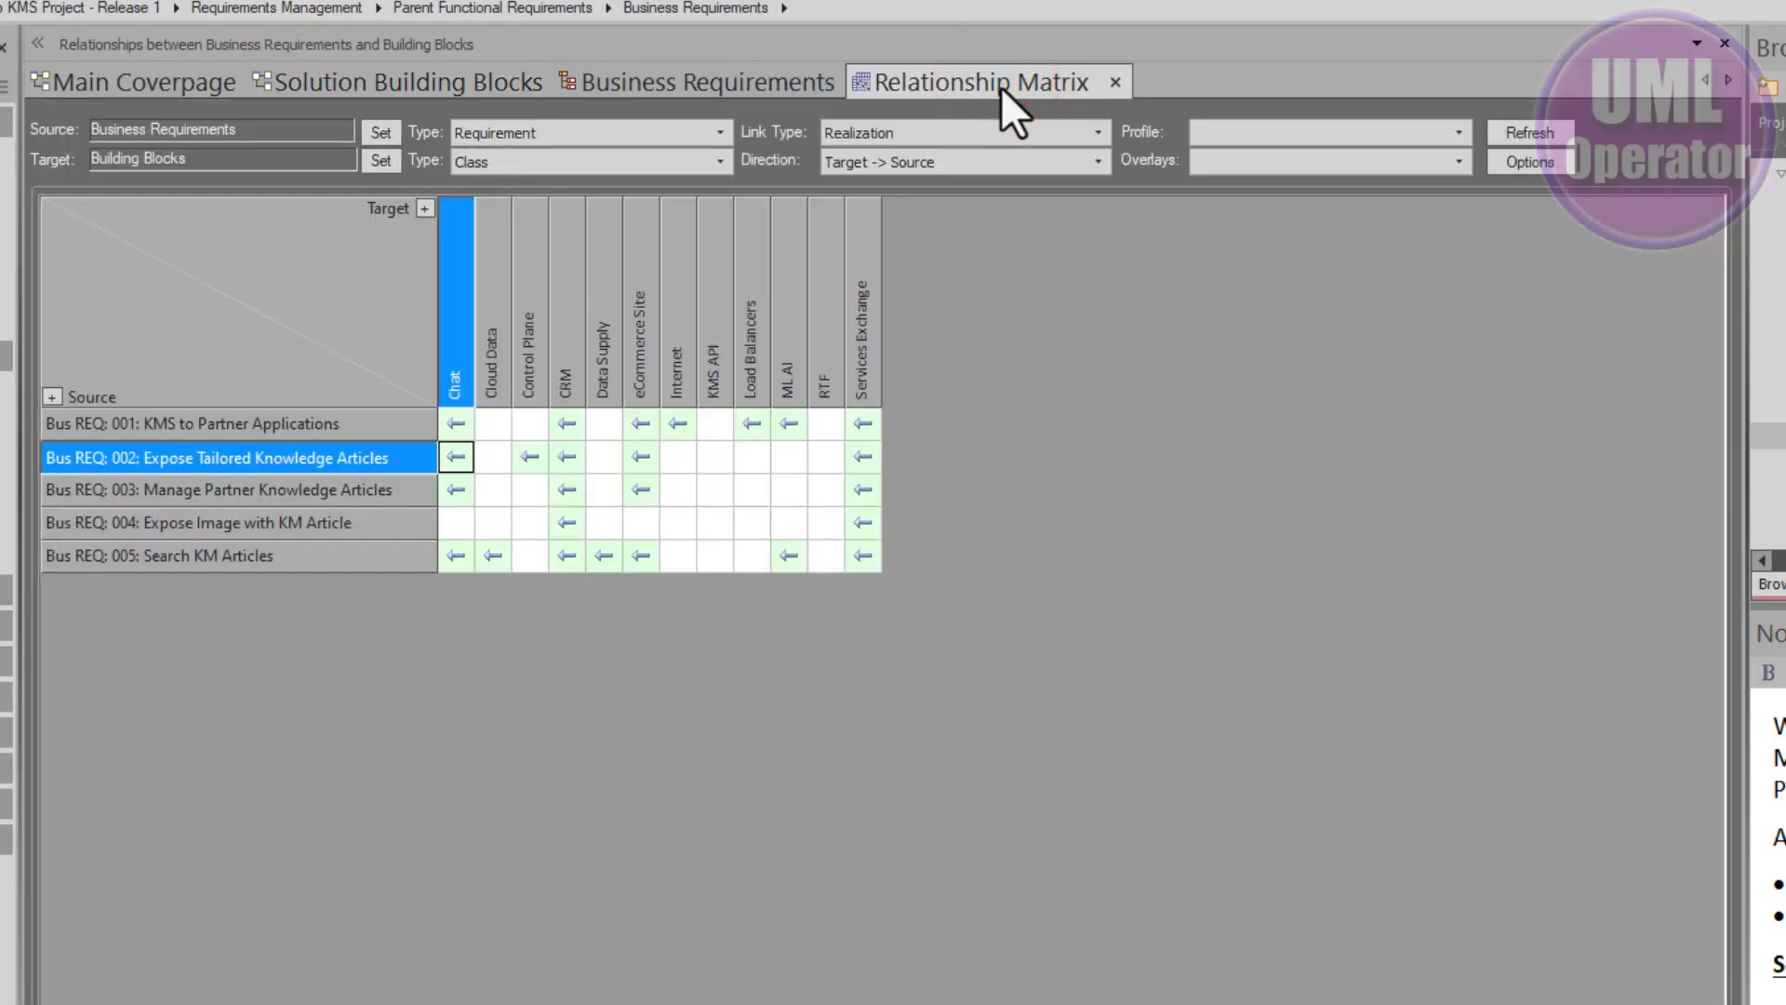
{"action": "left_click", "coordinate": [434, 85]}
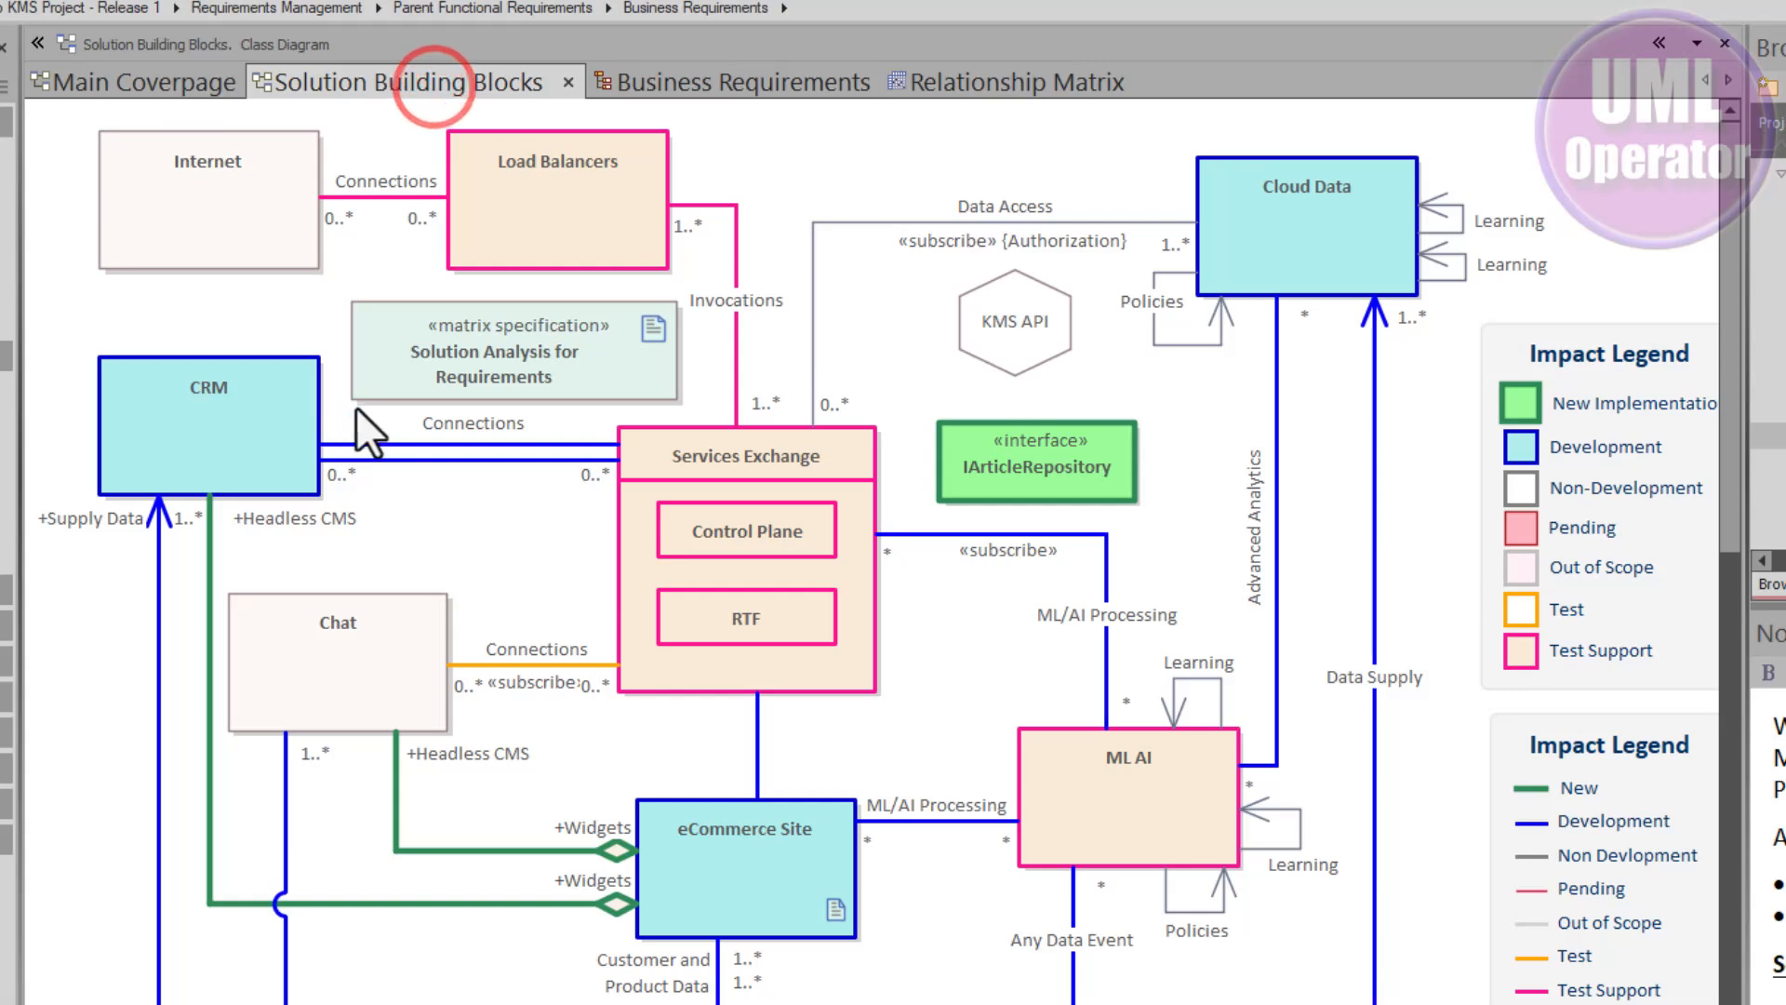
View the Solution Building Blocks diagram as a relation matrix and return it to the diagram view
{"action": "left_click", "coordinate": [410, 369]}
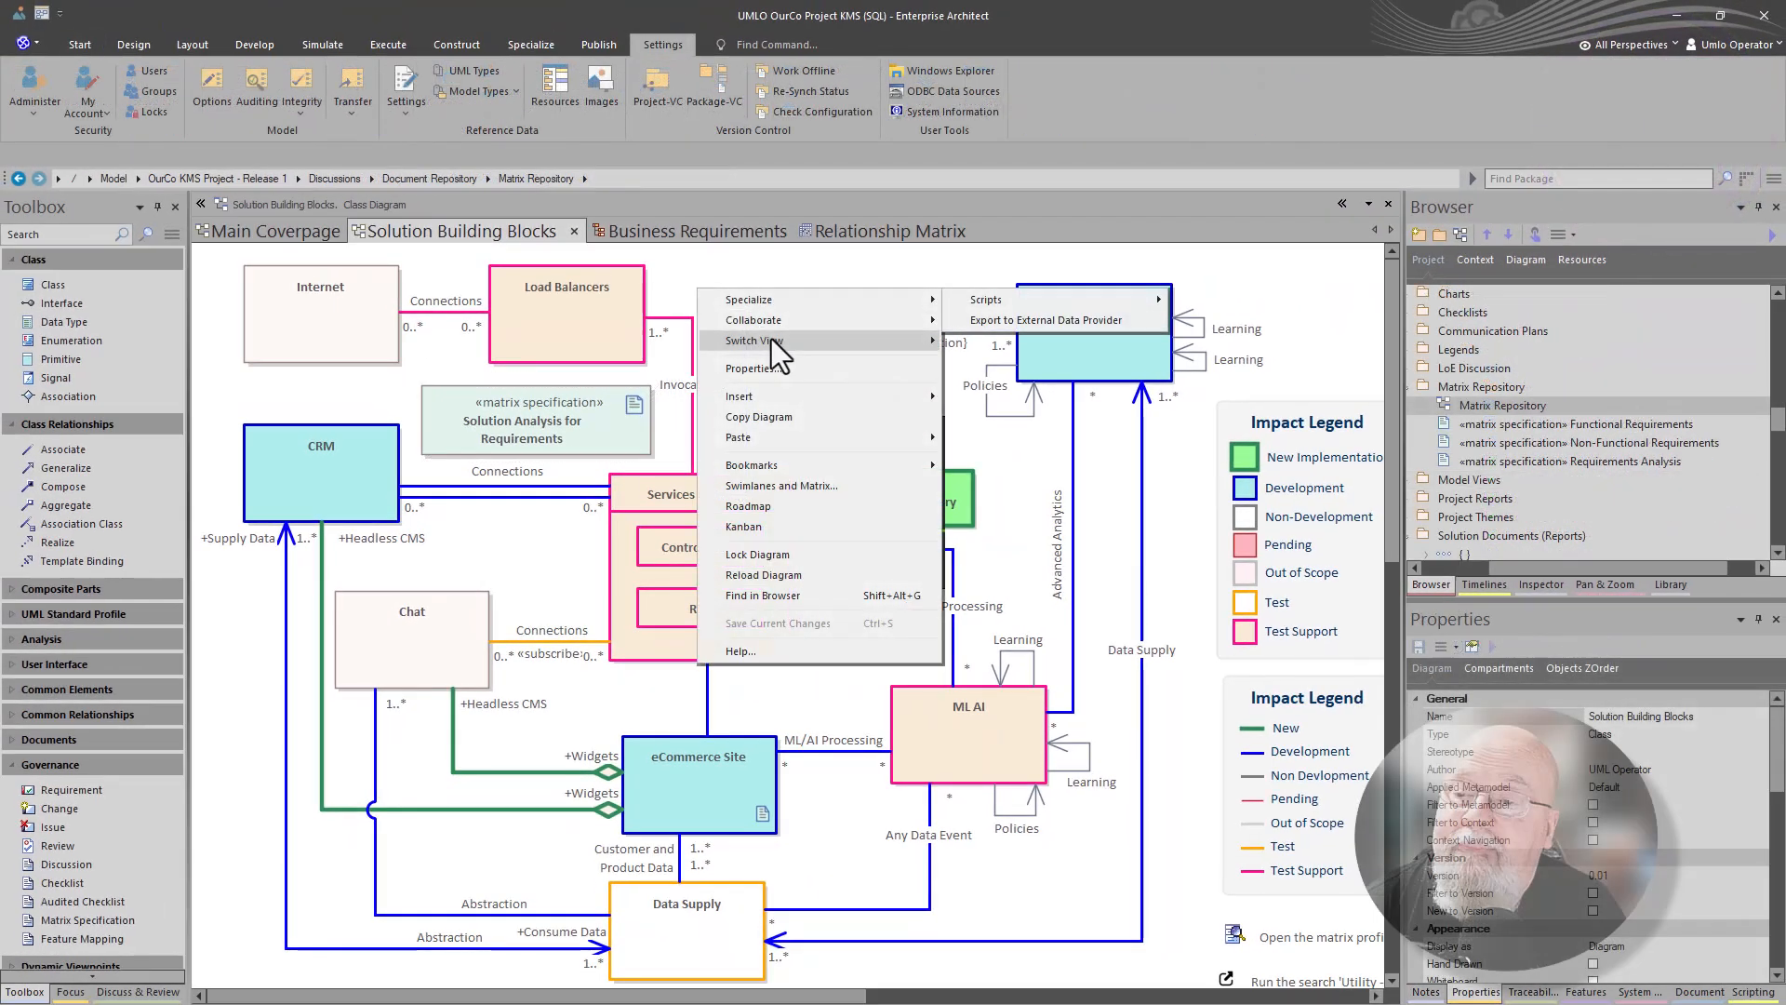
{"action": "mouse_move", "coordinate": [775, 344]}
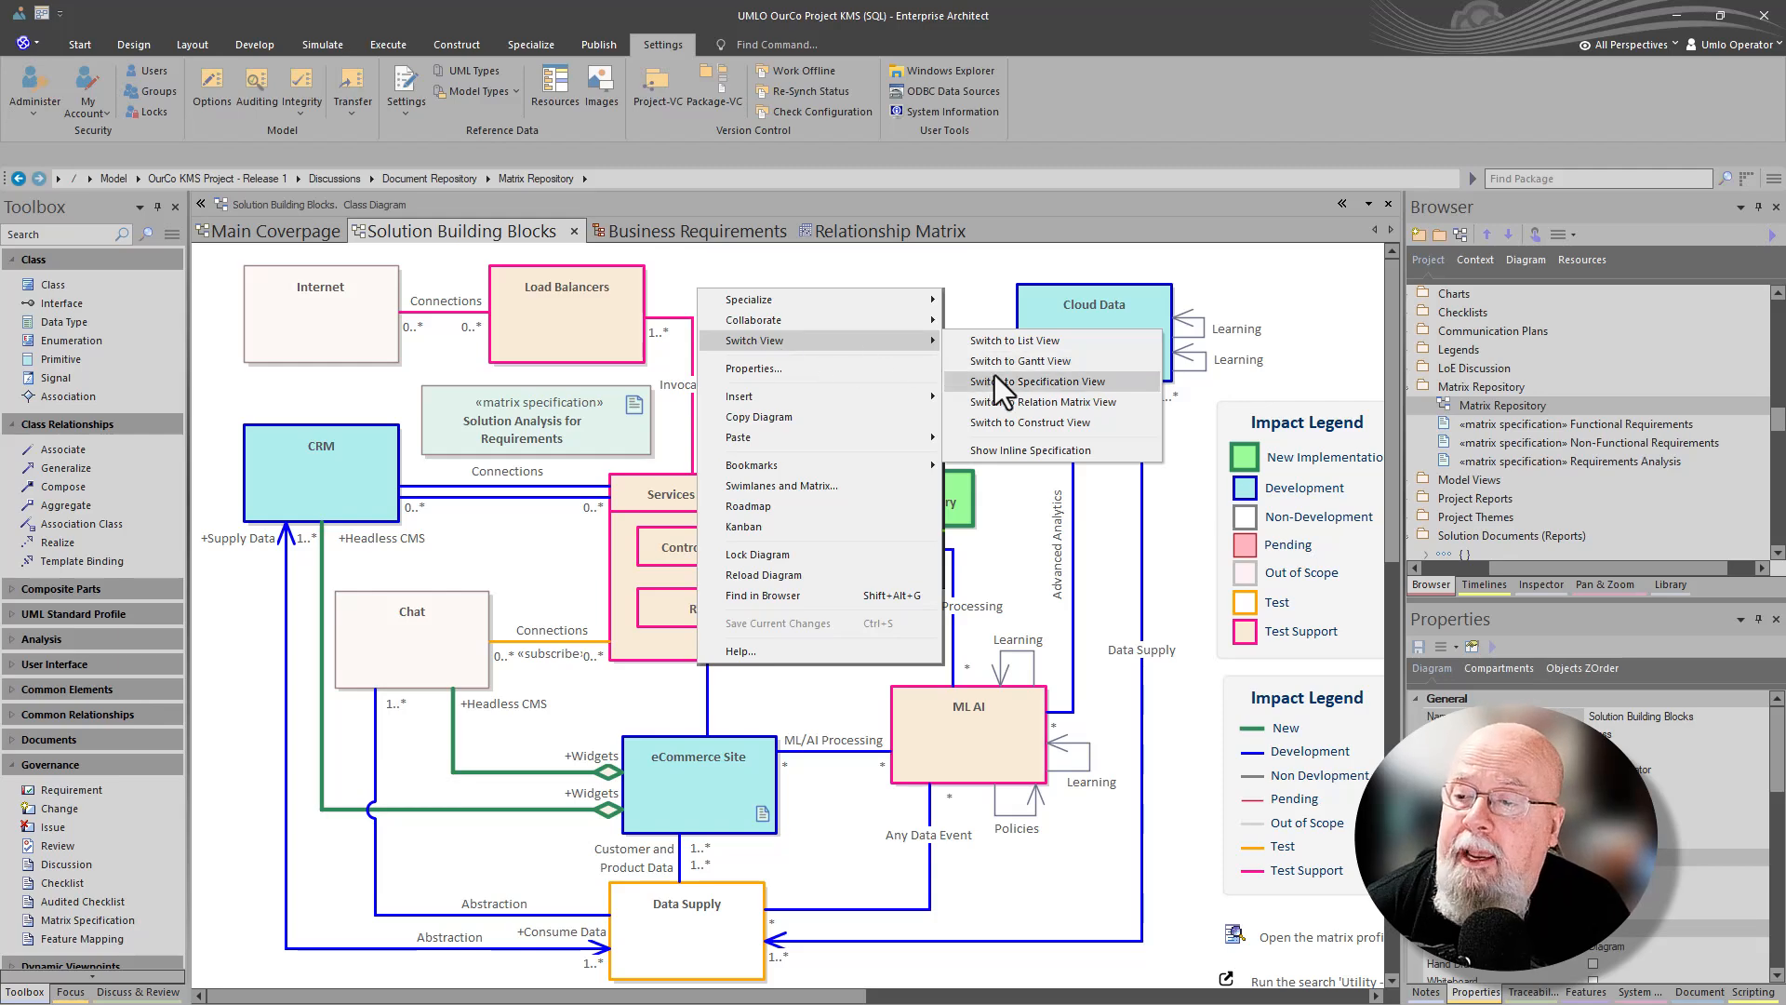
{"action": "left_click", "coordinate": [1018, 404]}
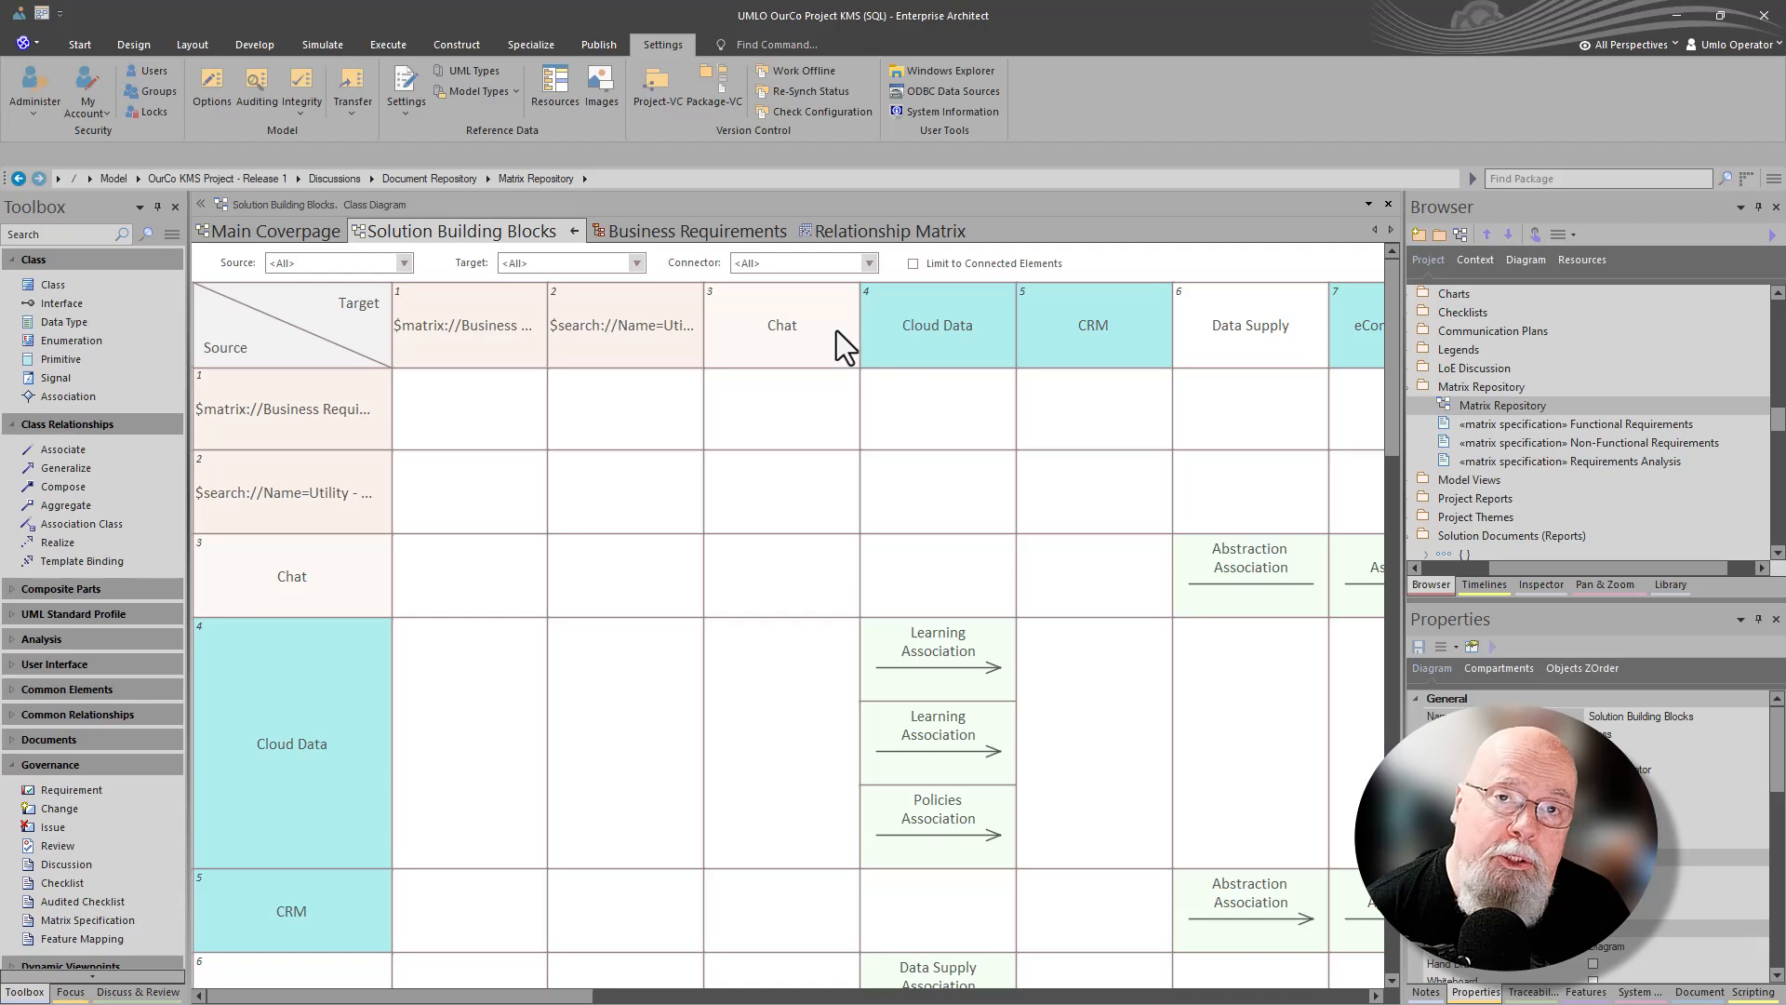
{"action": "left_click", "coordinate": [573, 231]}
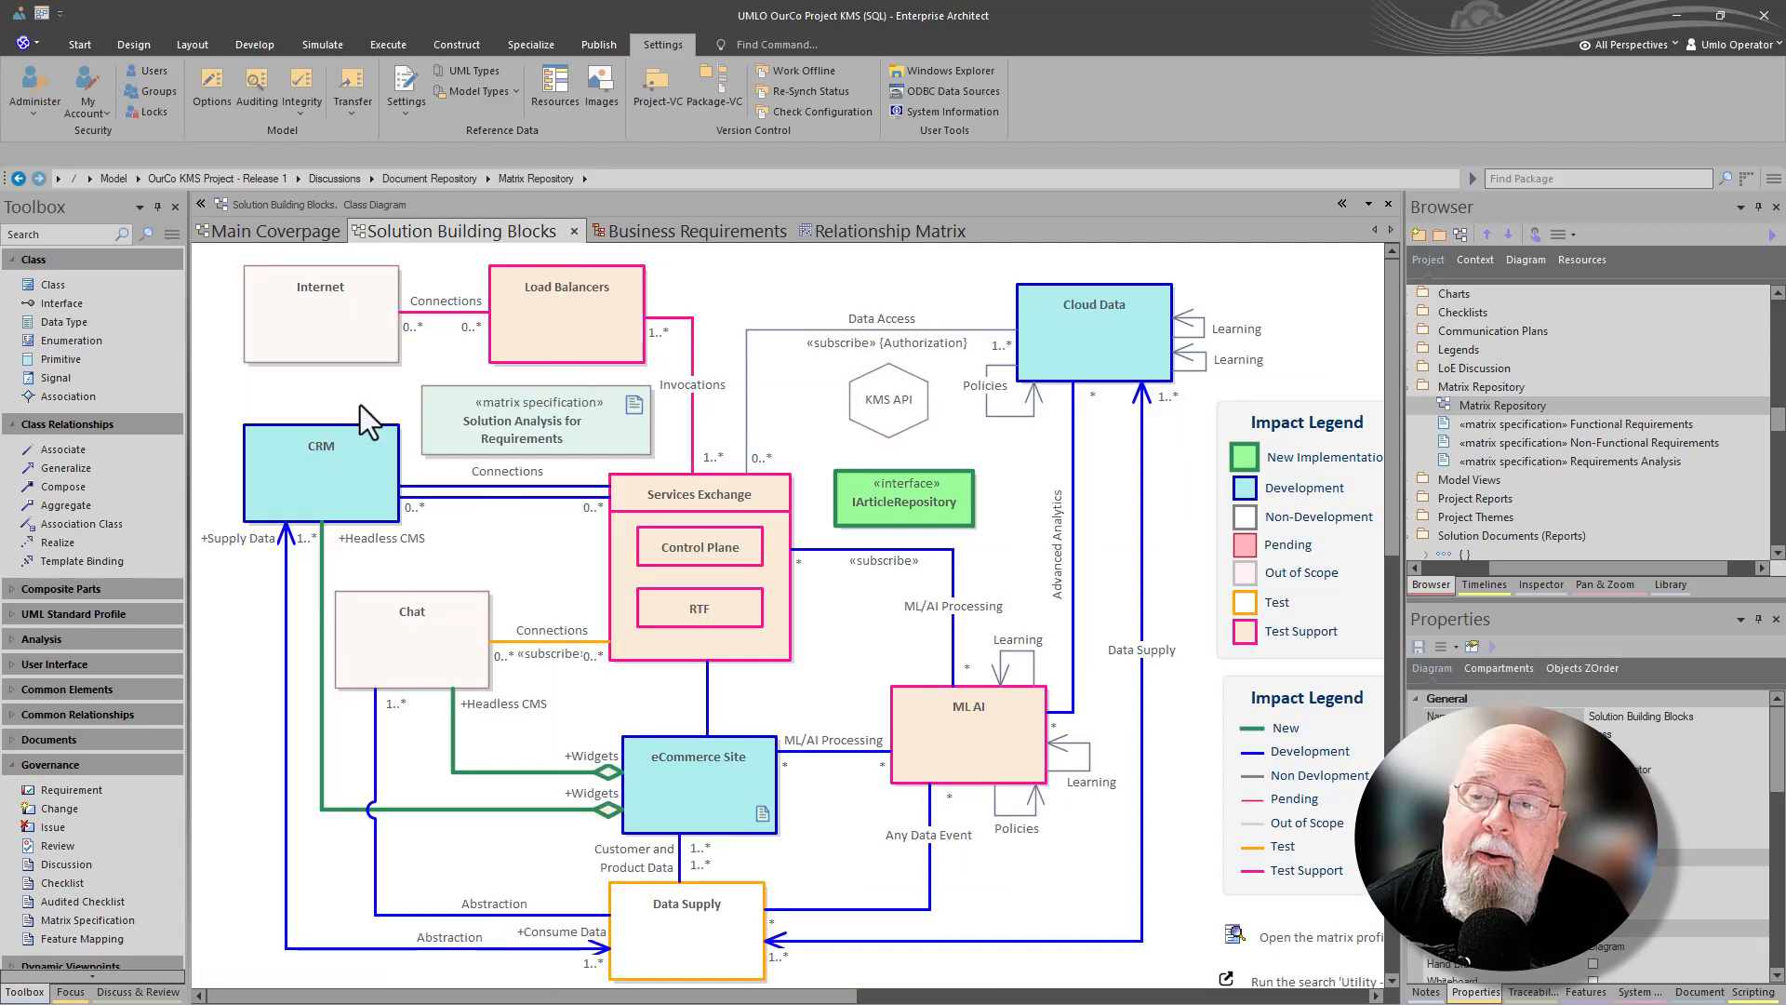
Open the matrix of the Solution Analysis for Requirements specification and check where its source package sits in the model
{"action": "double_click", "coordinate": [460, 411]}
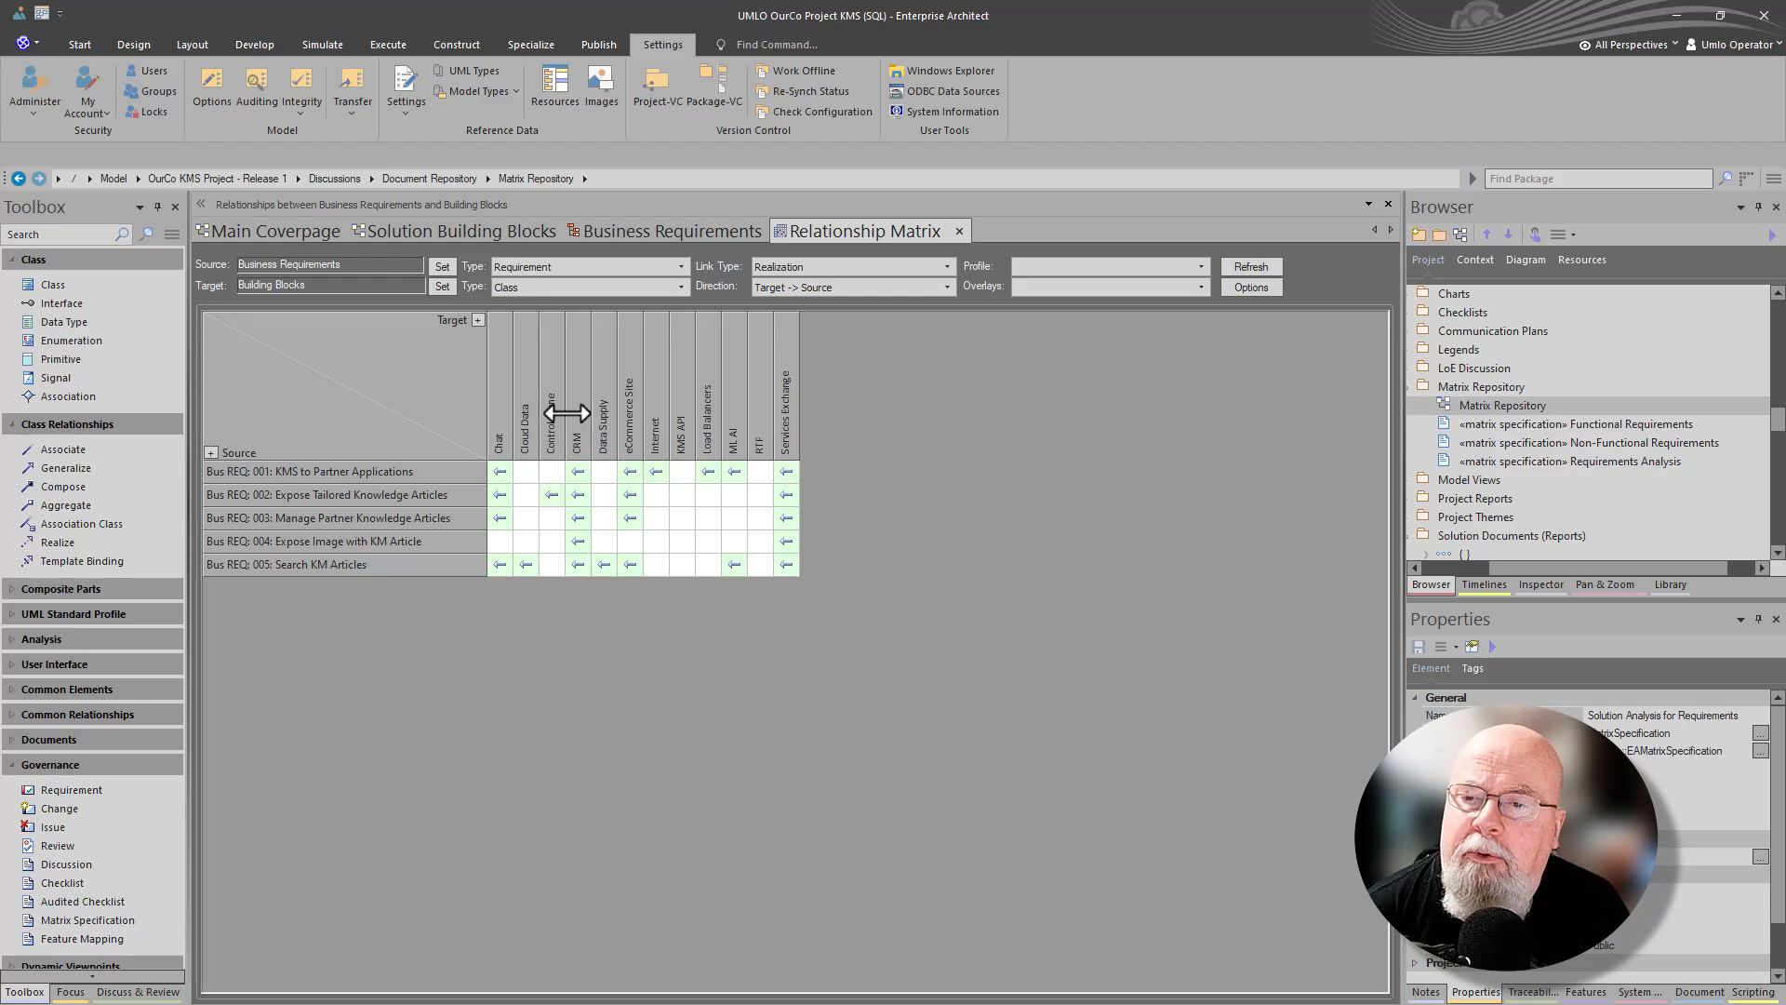
{"action": "left_click", "coordinate": [442, 268]}
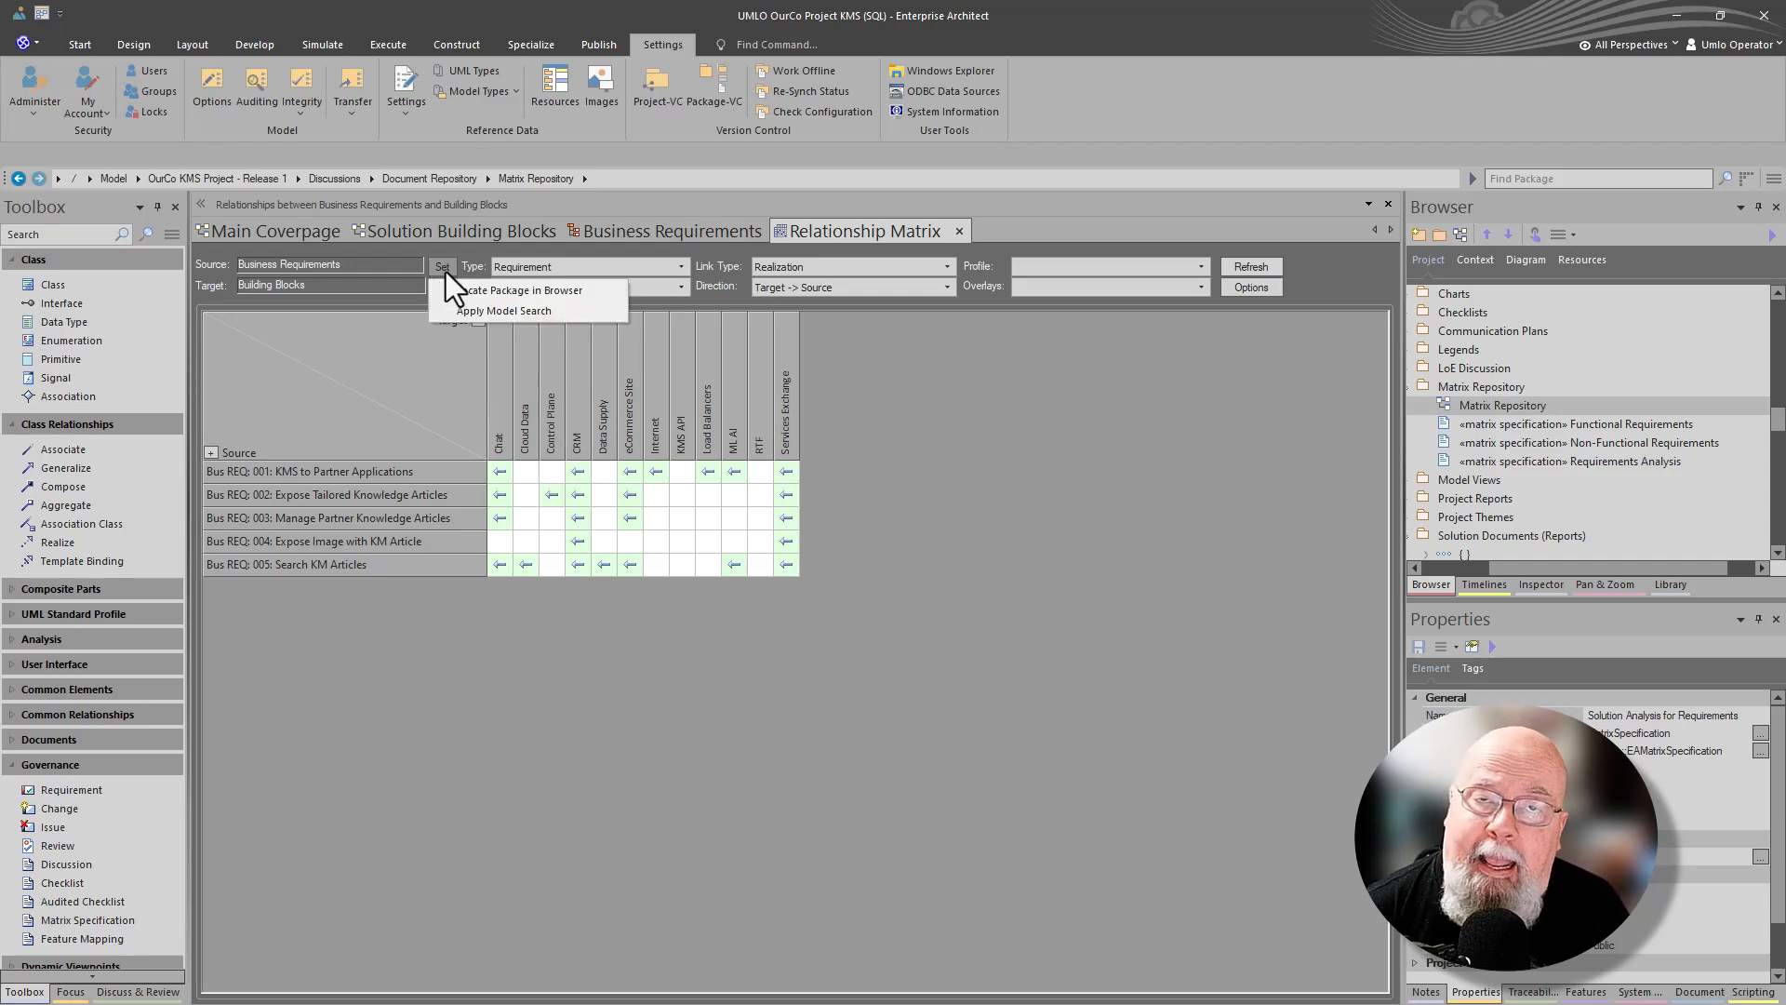
{"action": "left_click", "coordinate": [465, 296]}
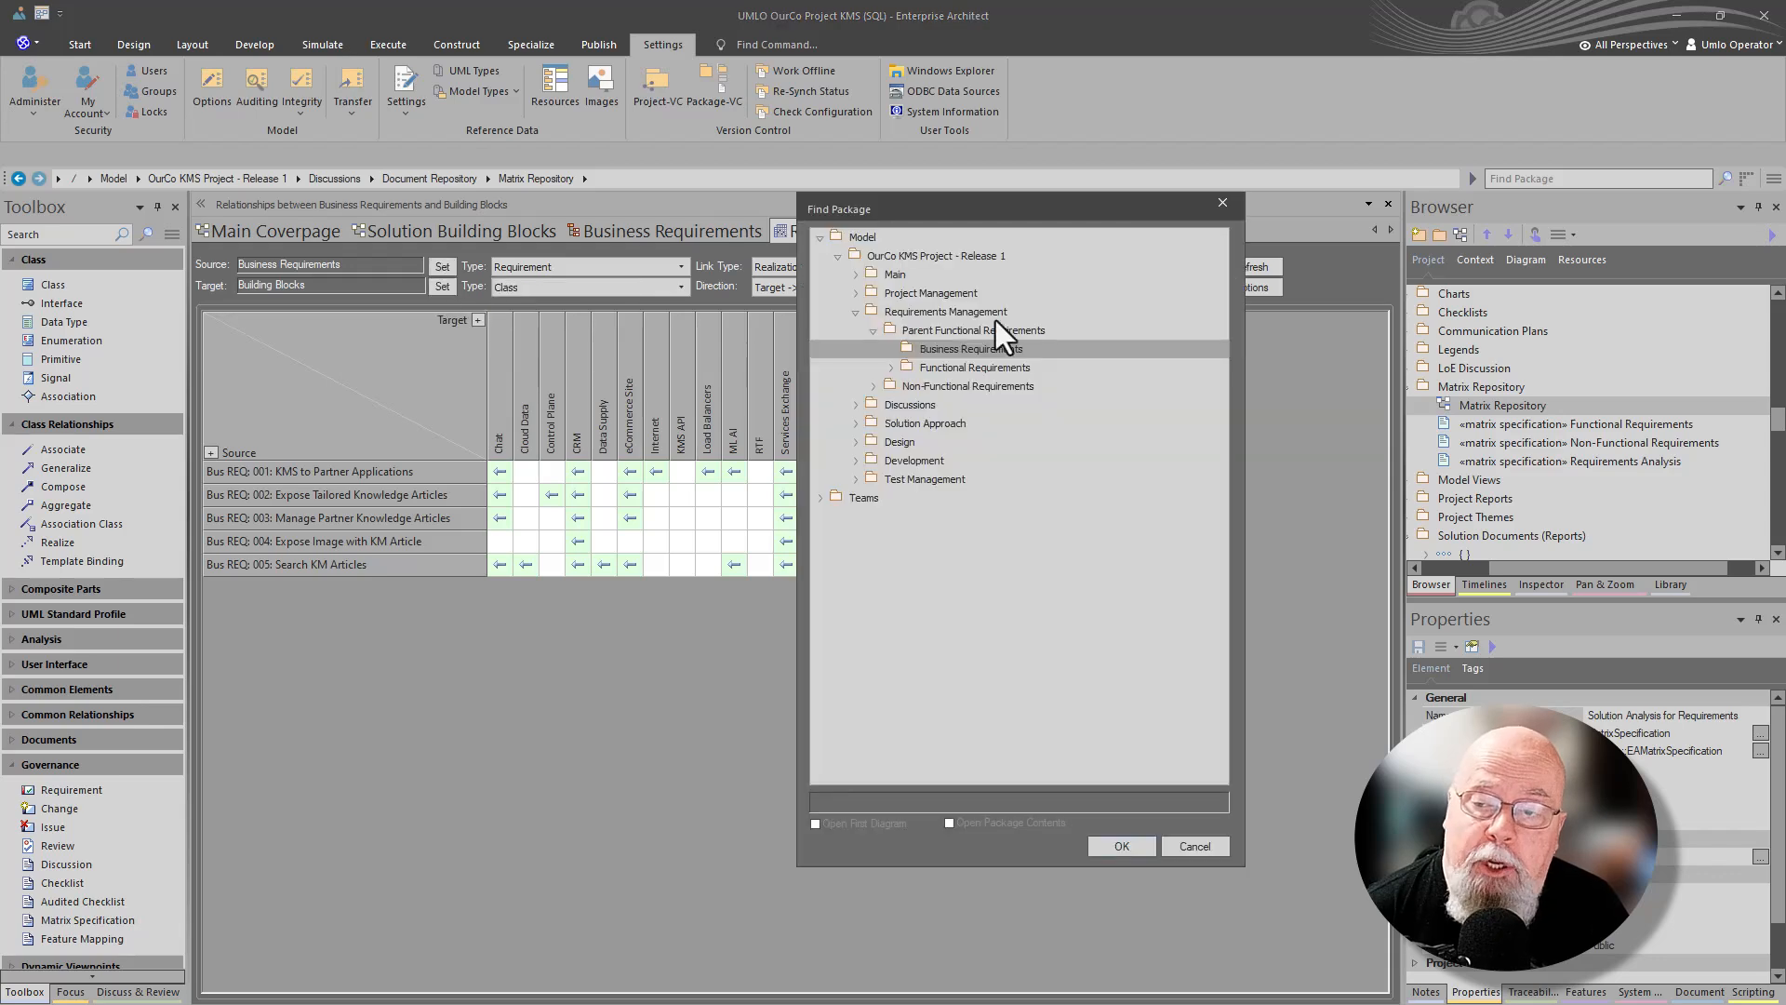
{"action": "left_click", "coordinate": [1190, 847]}
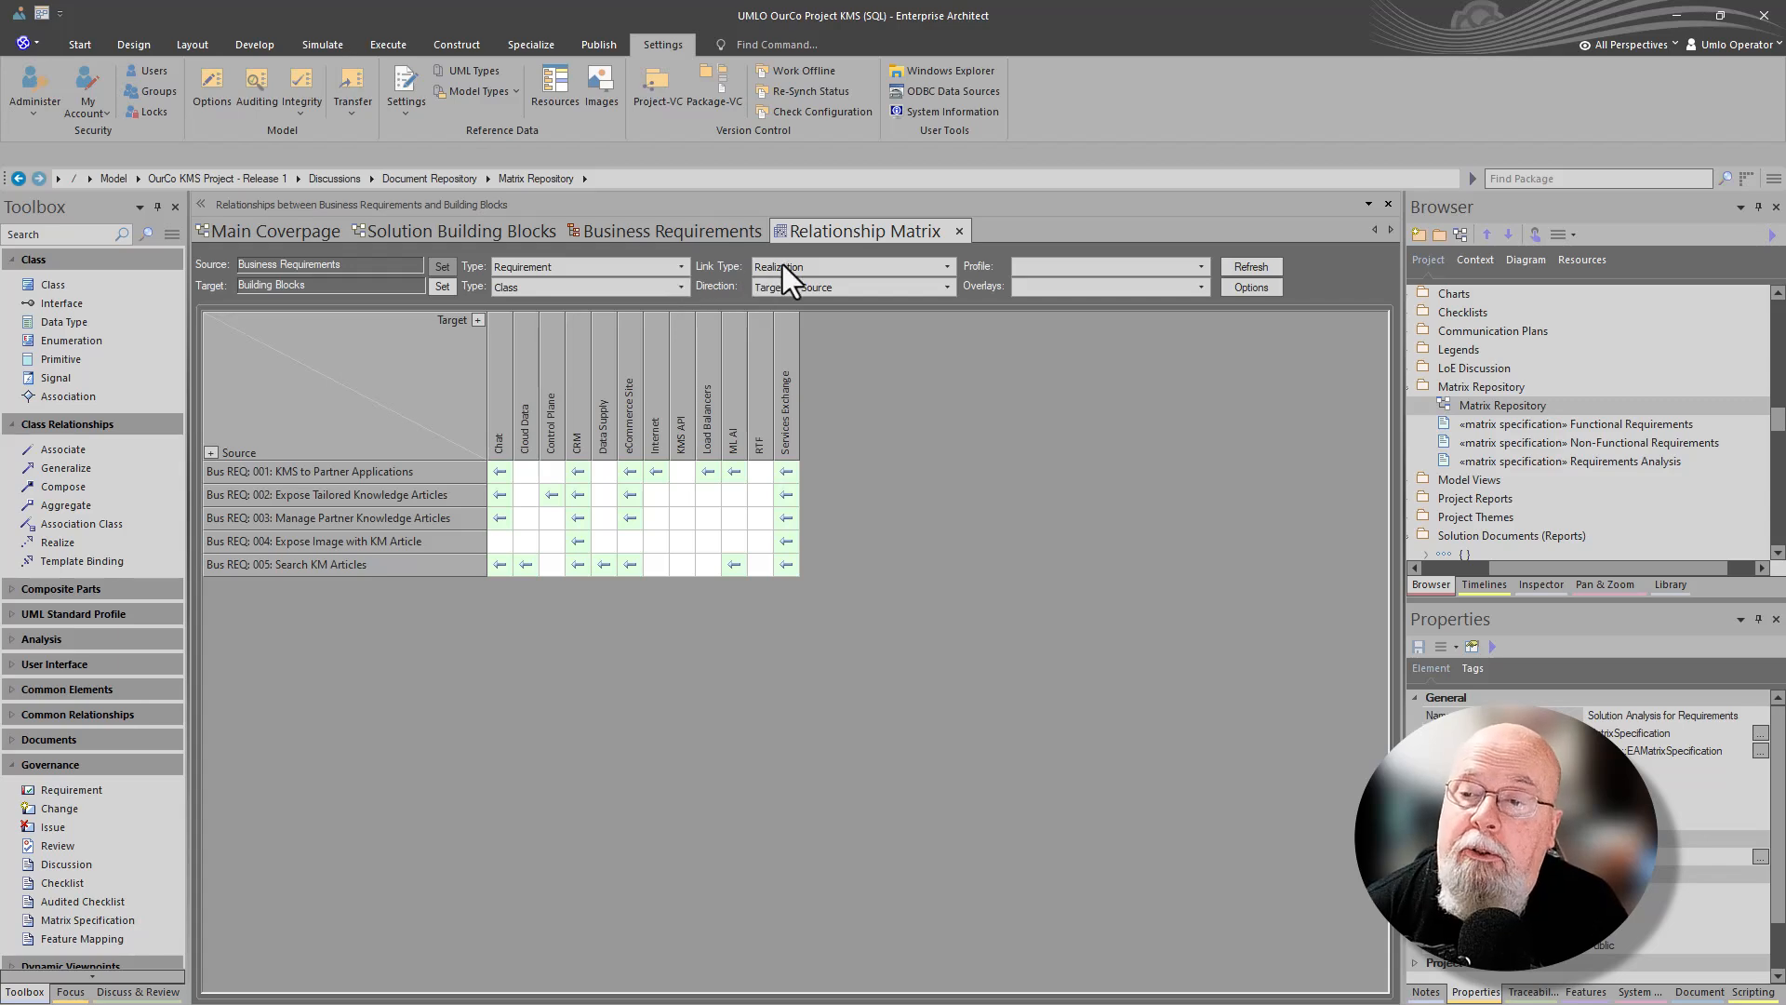
Examine the link type and direction options of the Relationship Matrix, keeping the current choices
{"action": "left_click", "coordinate": [942, 267]}
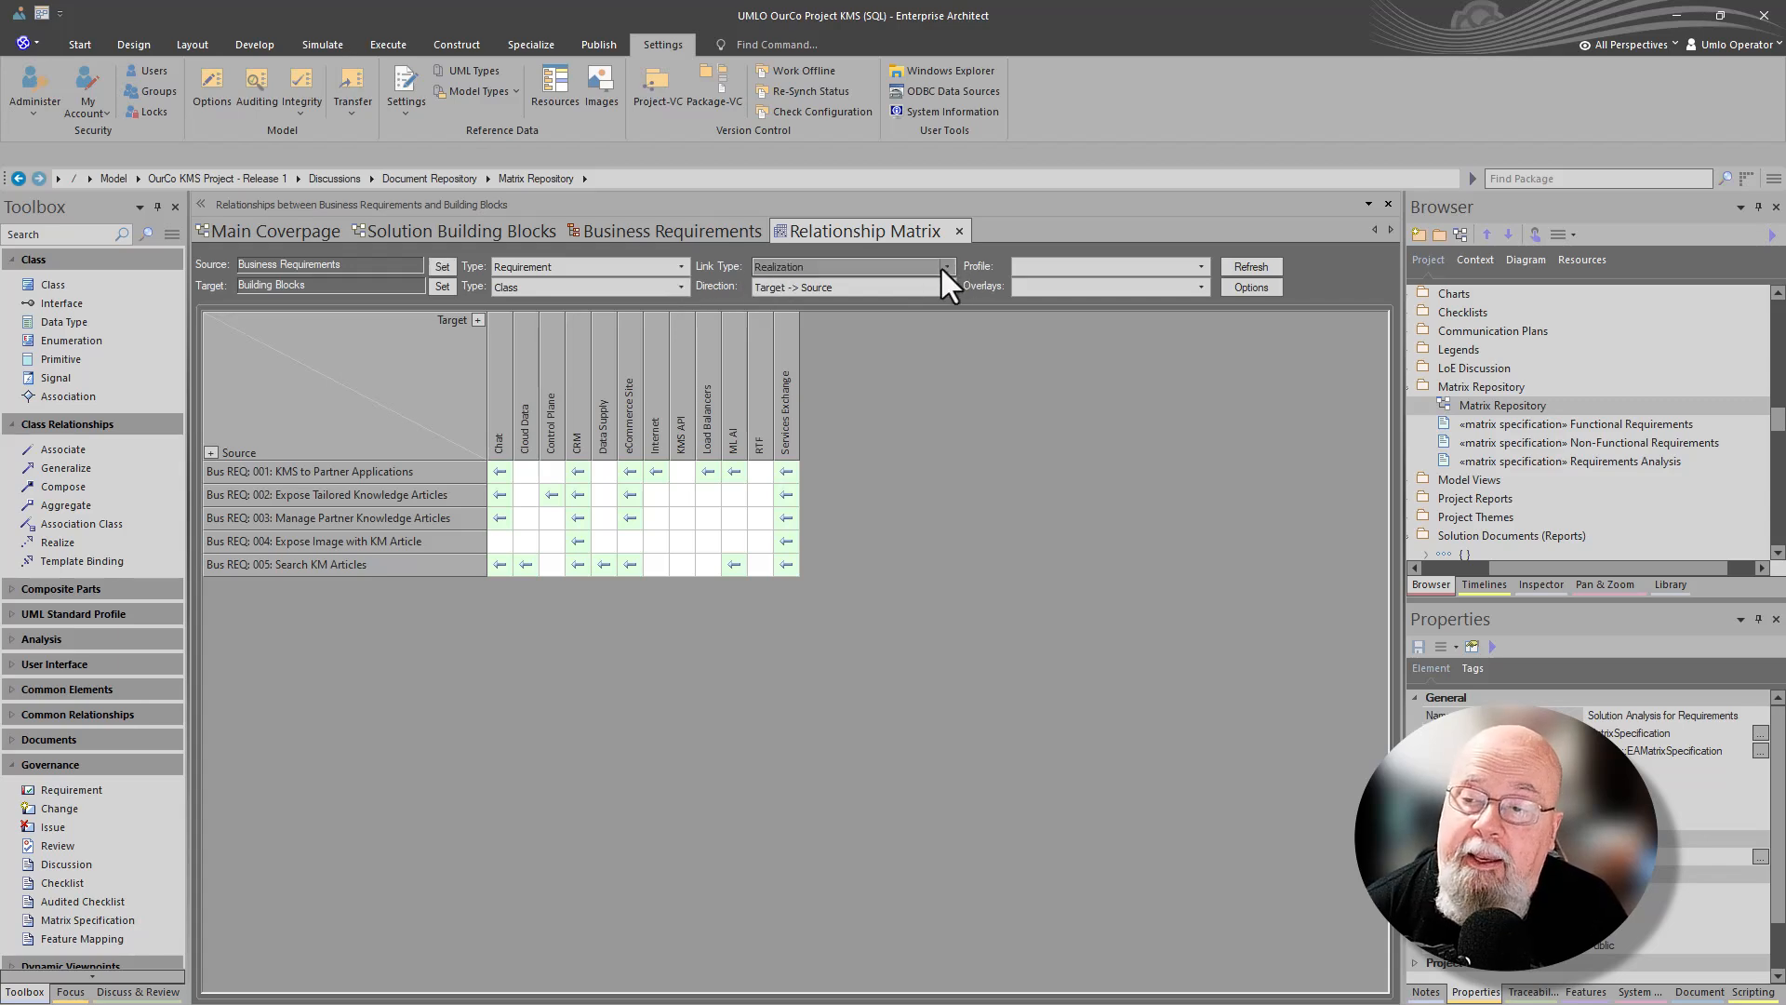
{"action": "left_click", "coordinate": [941, 267]}
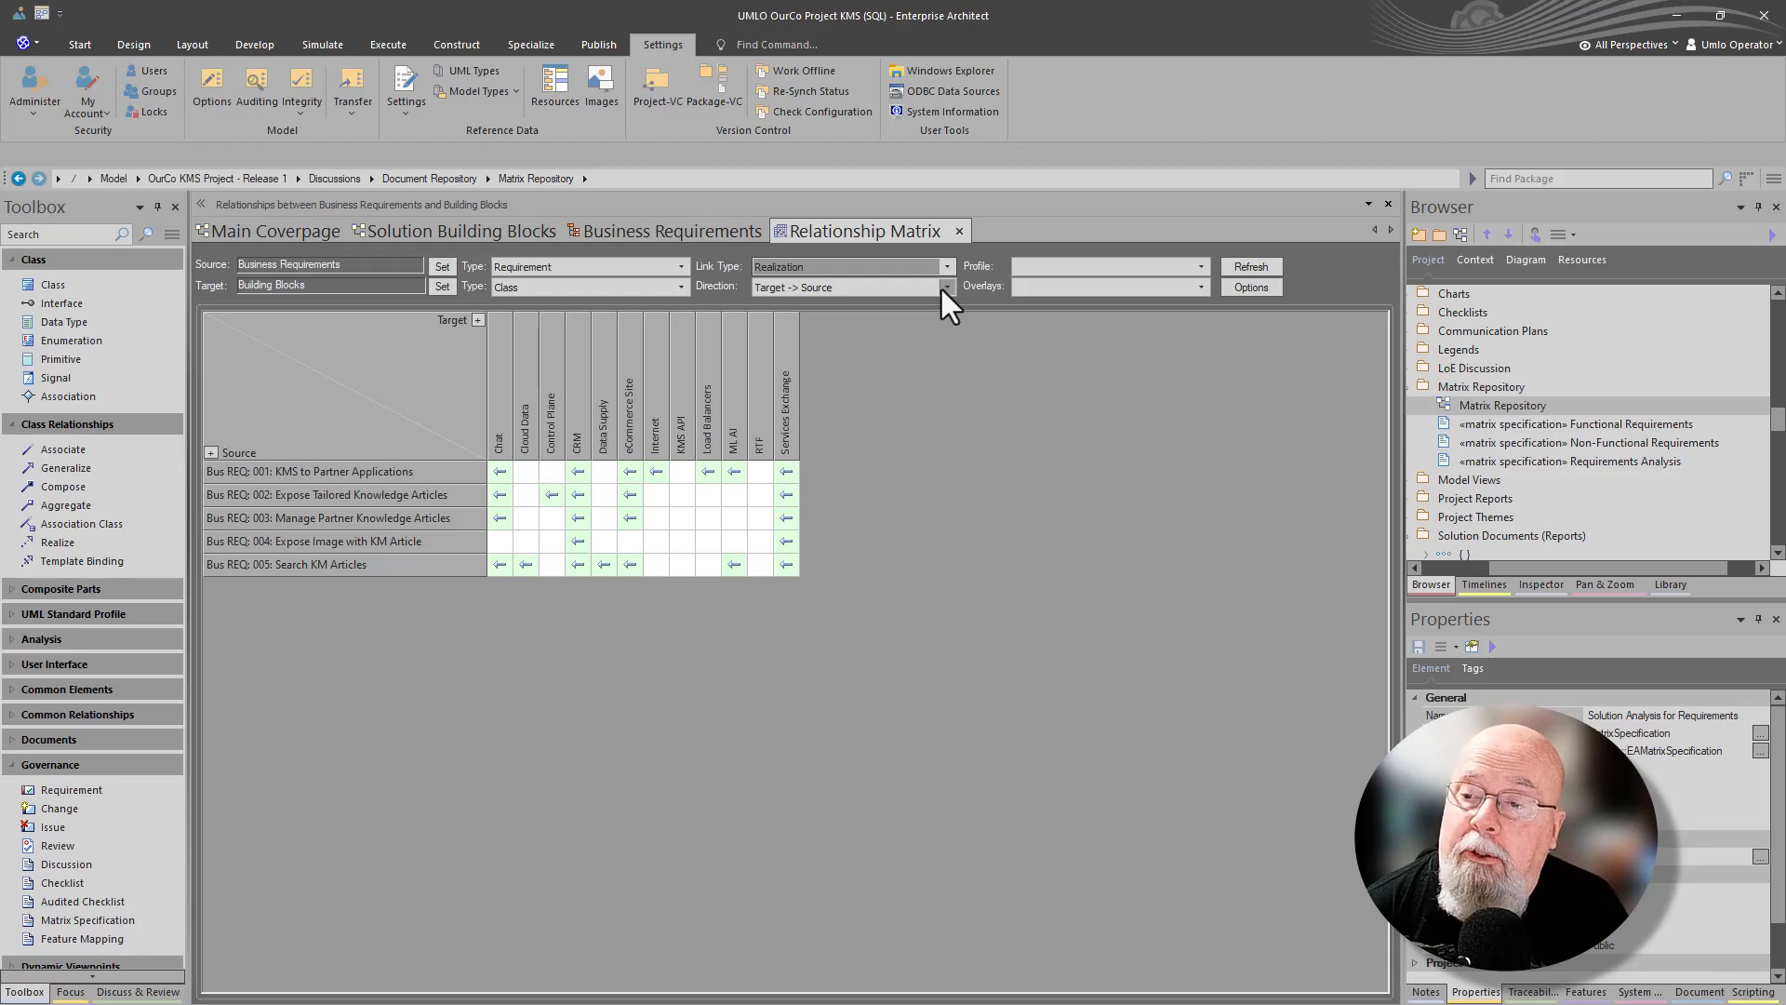
{"action": "left_click", "coordinate": [946, 287]}
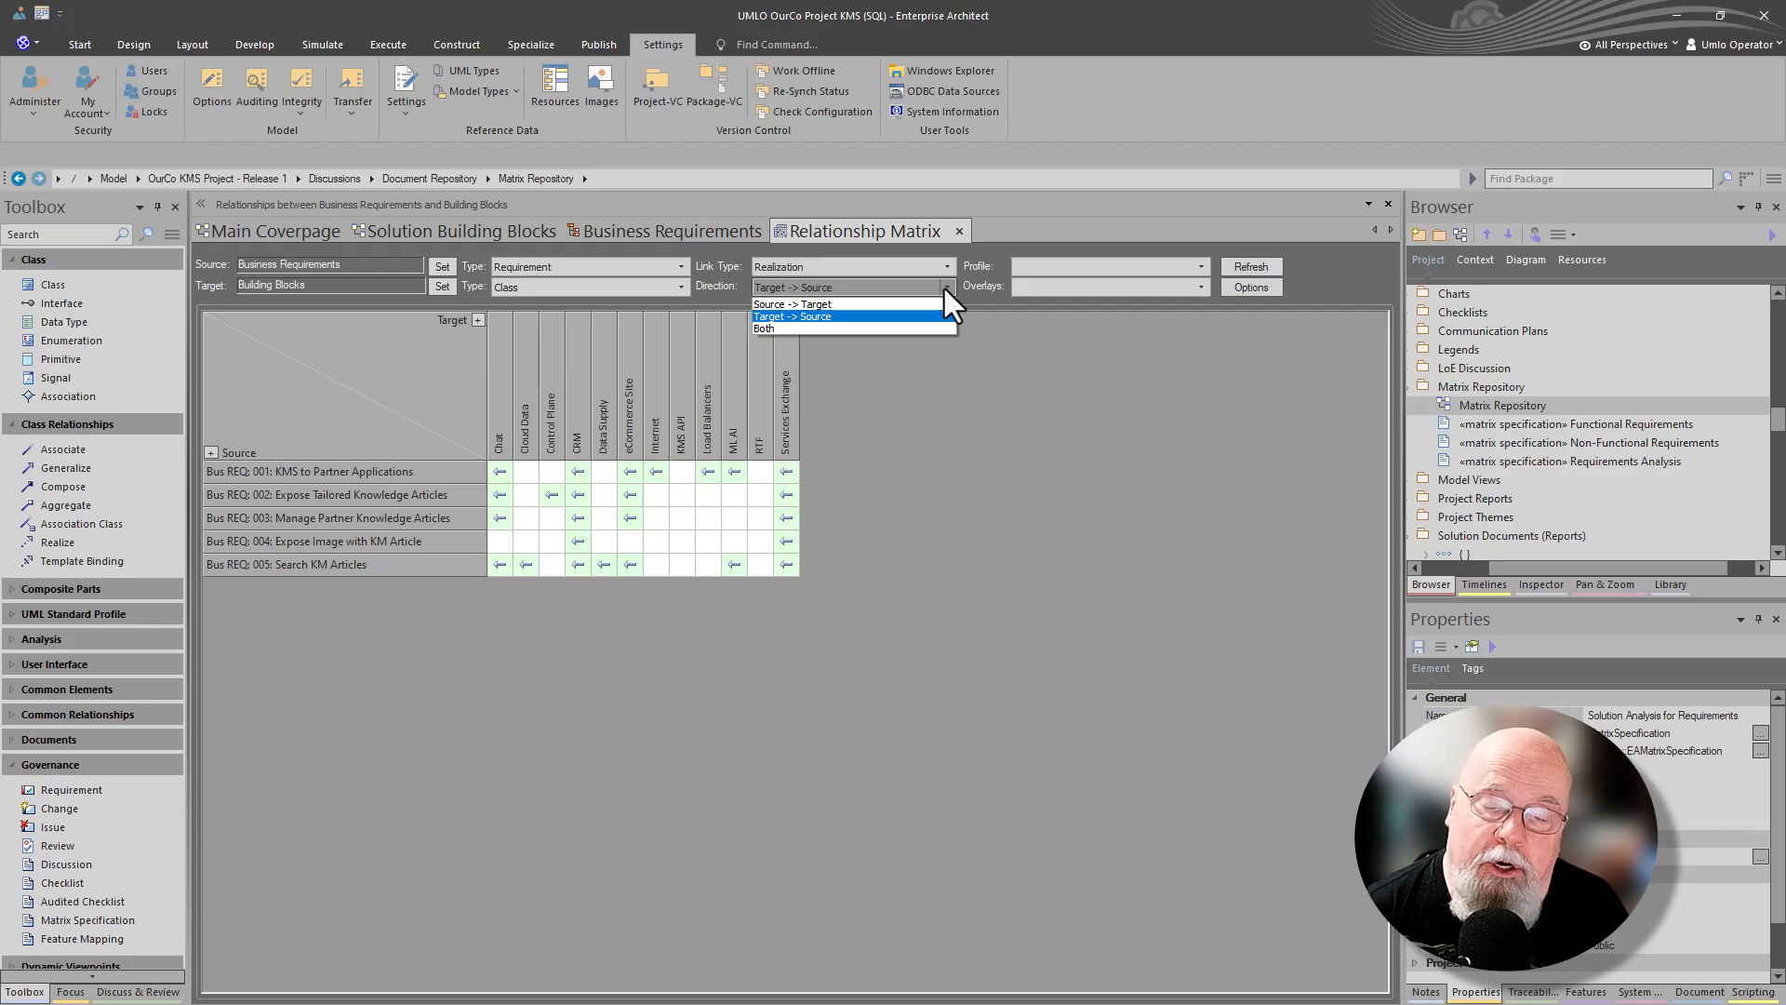
{"action": "left_click", "coordinate": [939, 441]}
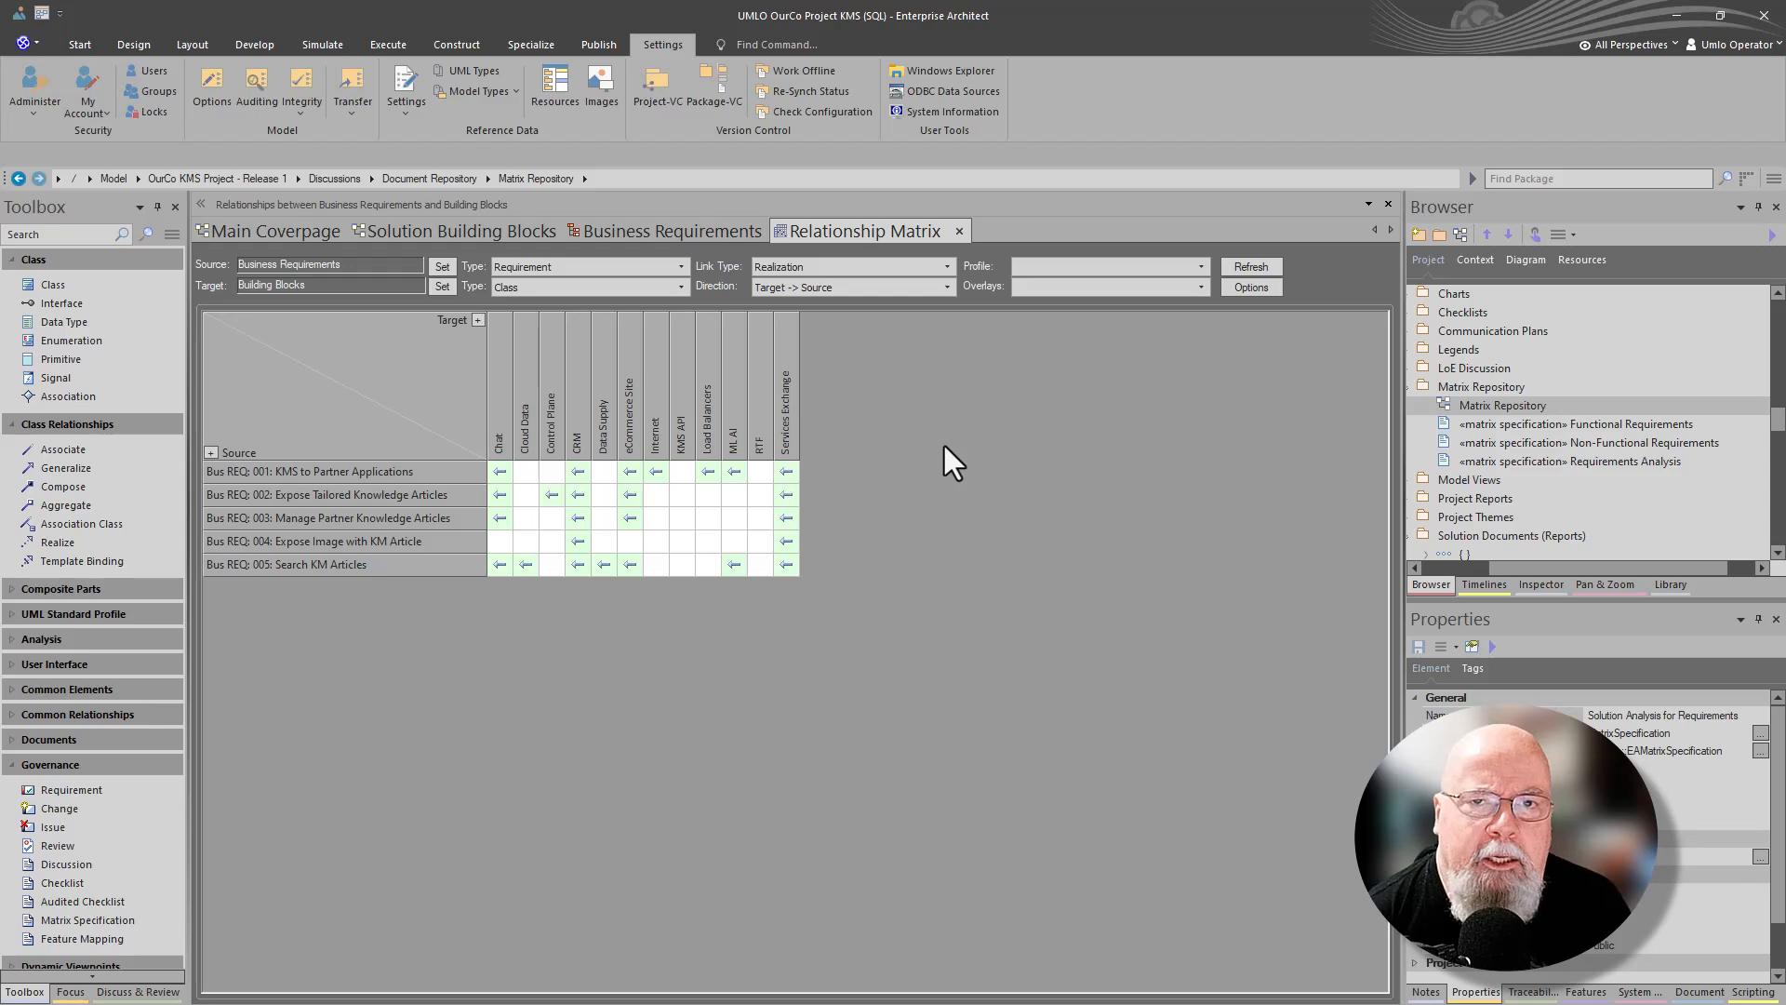
Show the Relationship Matrix with the Effort overlay, switch it to Impact and set it to EAExtended::CRUD
{"action": "left_click", "coordinate": [1202, 287]}
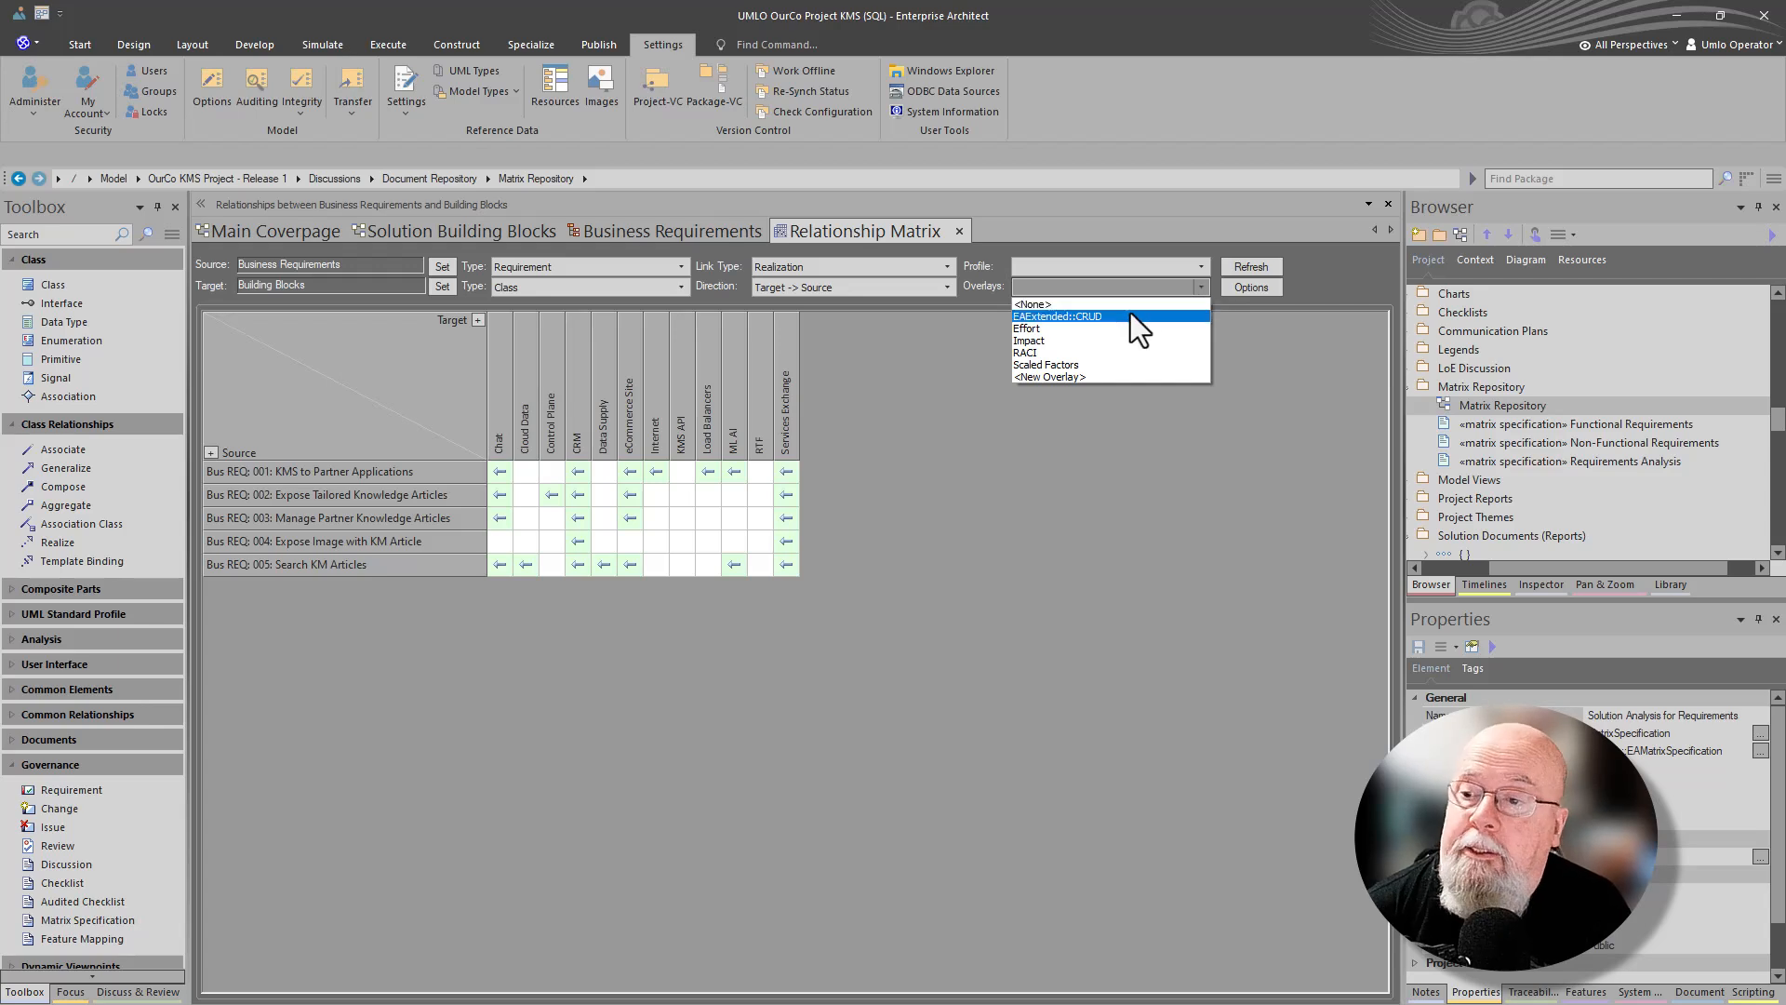
{"action": "left_click", "coordinate": [1110, 327]}
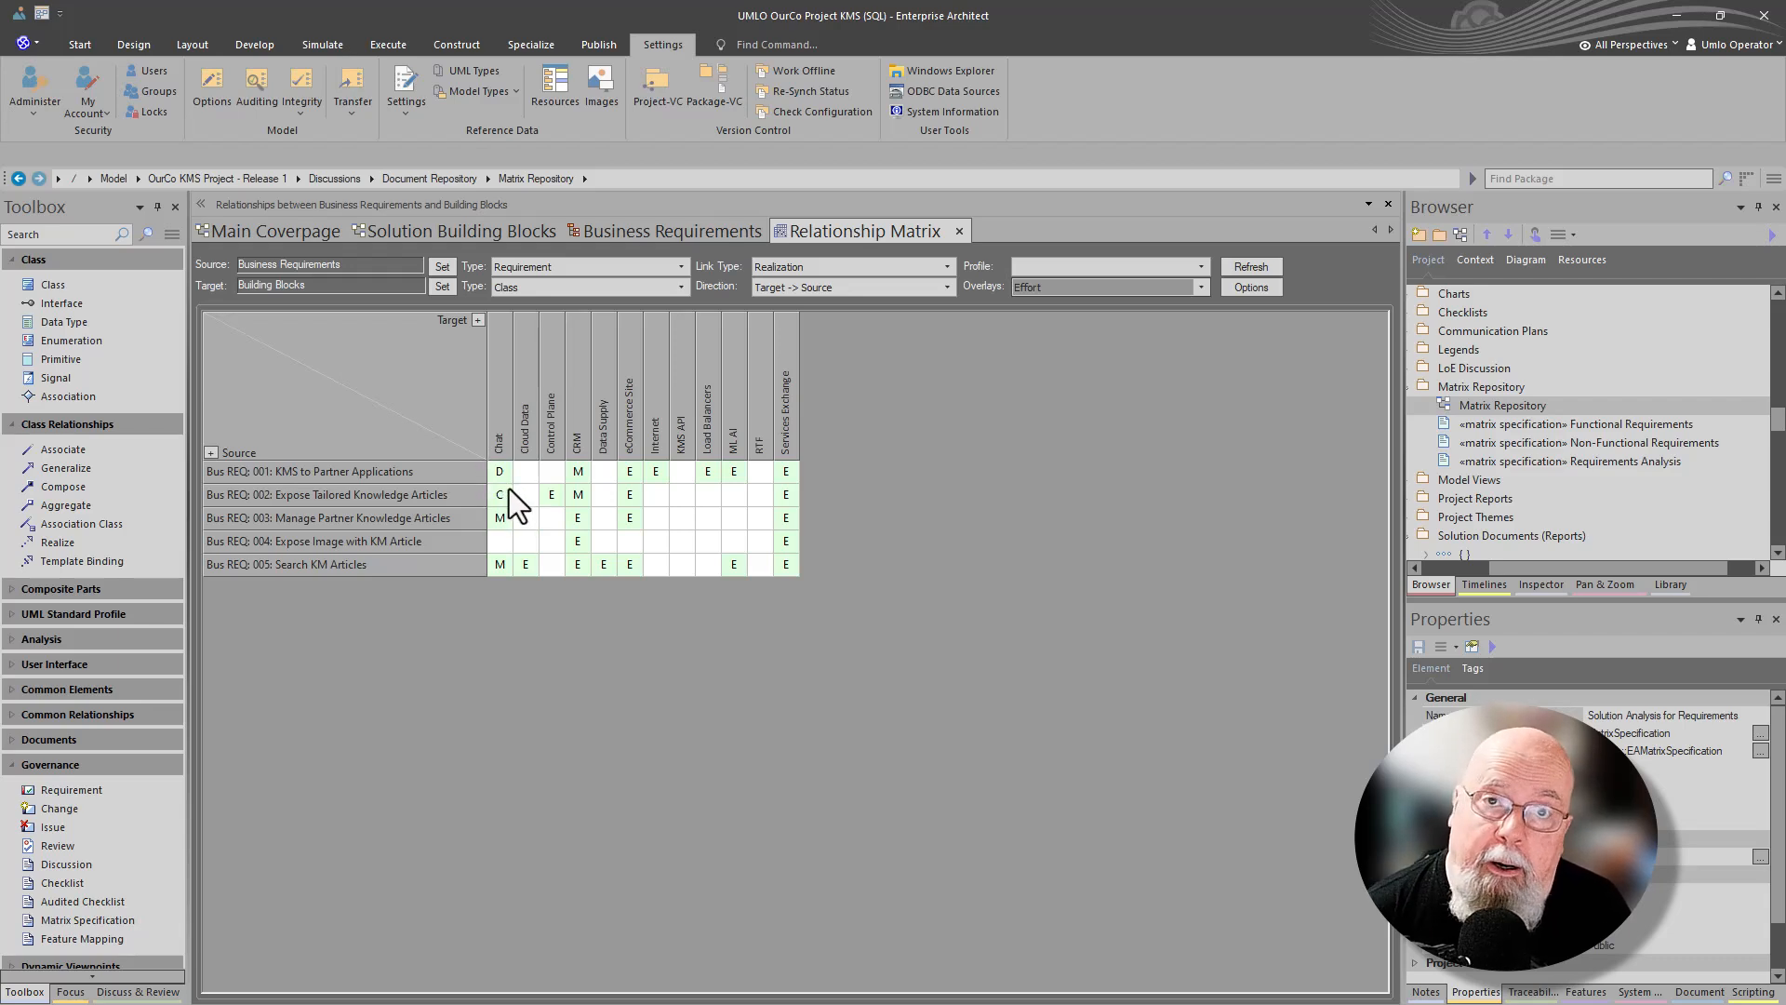
{"action": "left_click", "coordinate": [1201, 287]}
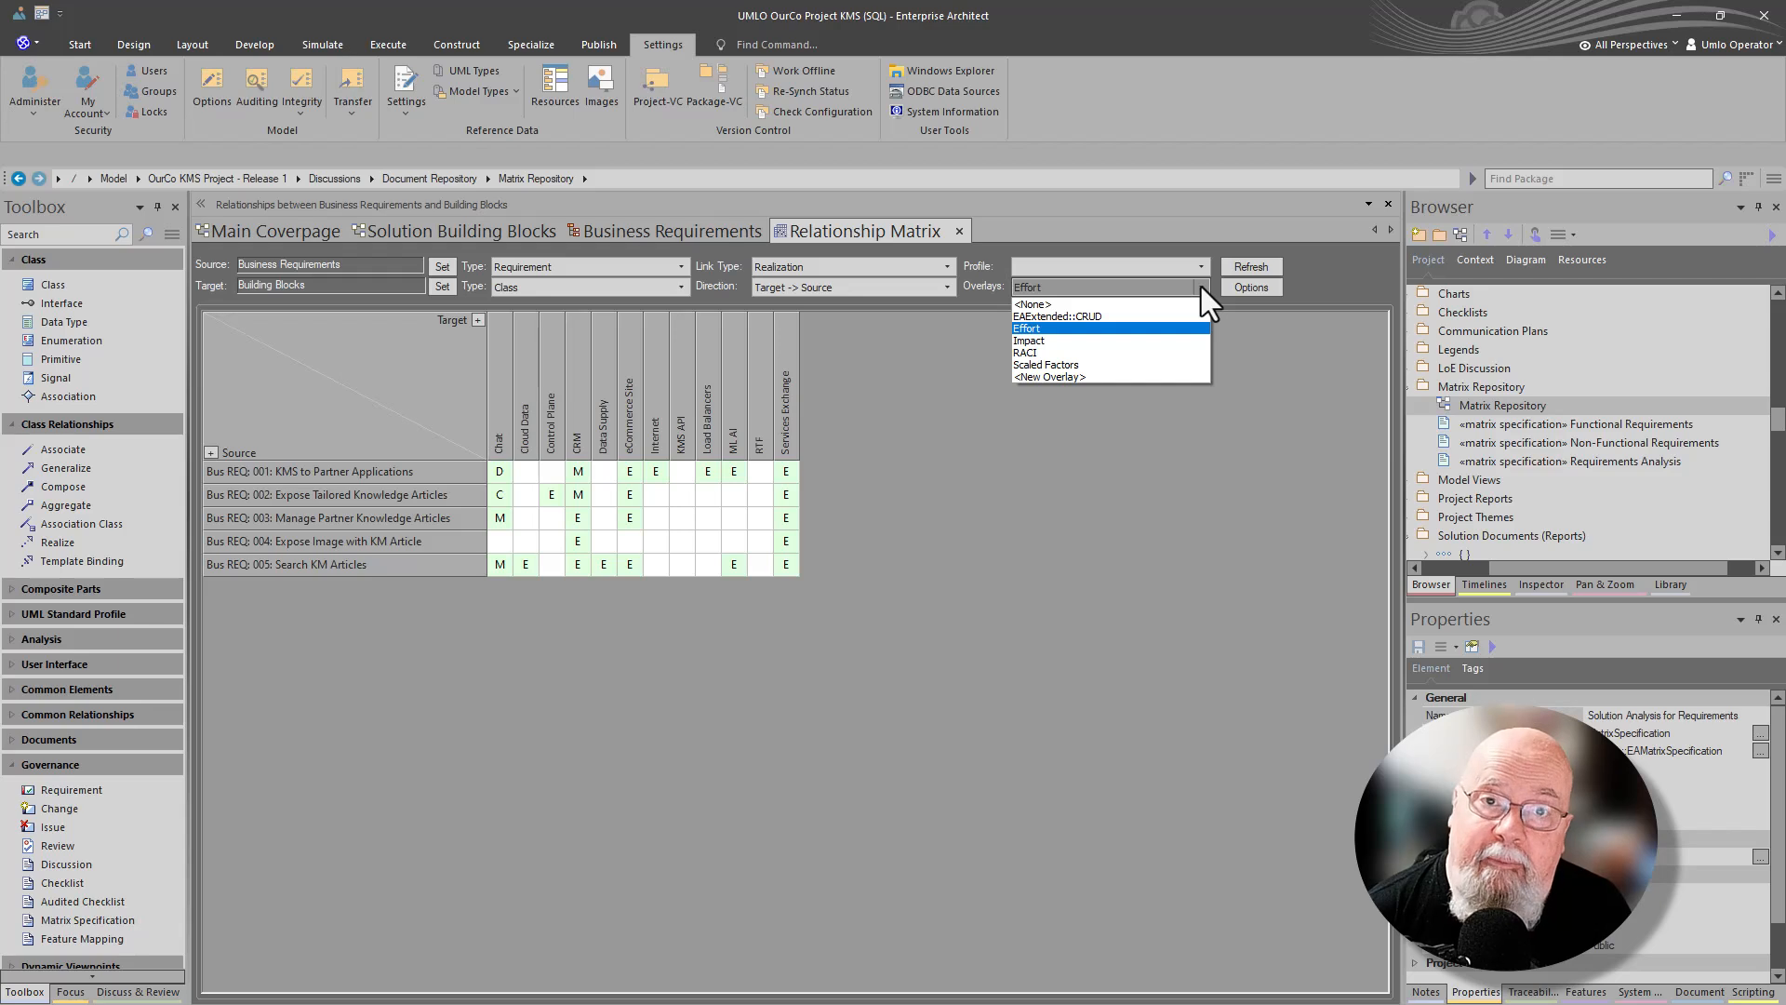
{"action": "left_click", "coordinate": [1092, 340]}
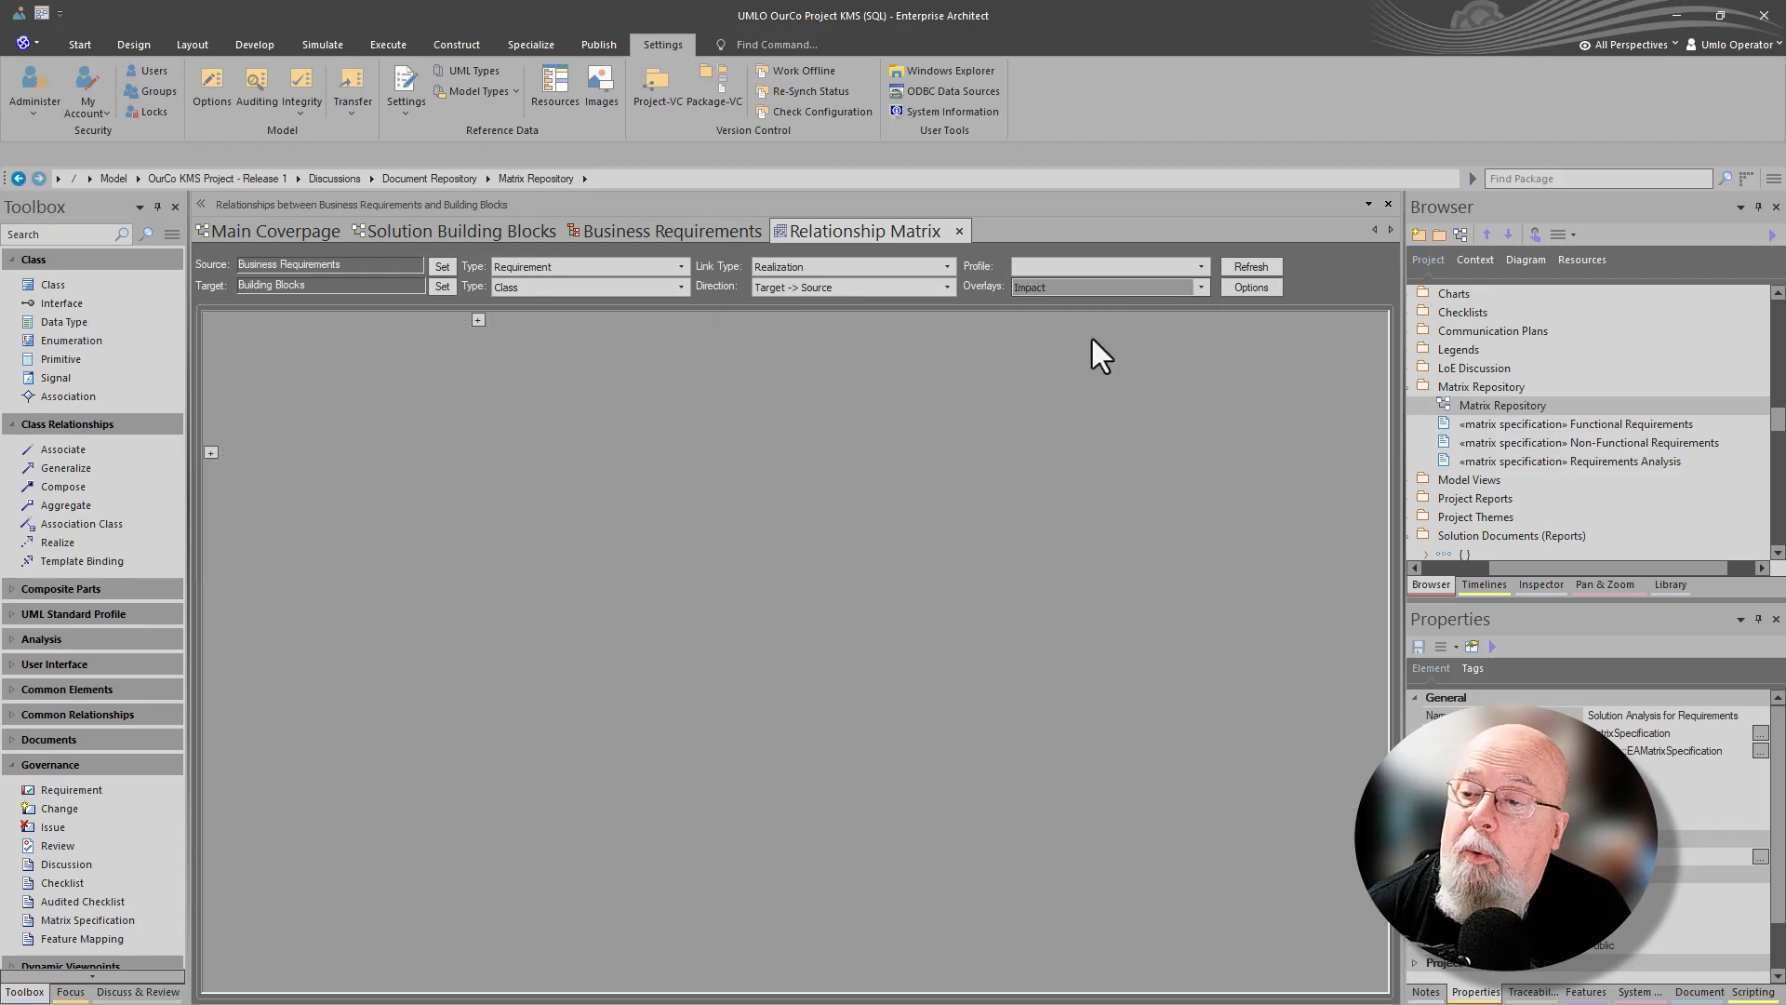
{"action": "left_click", "coordinate": [1201, 288]}
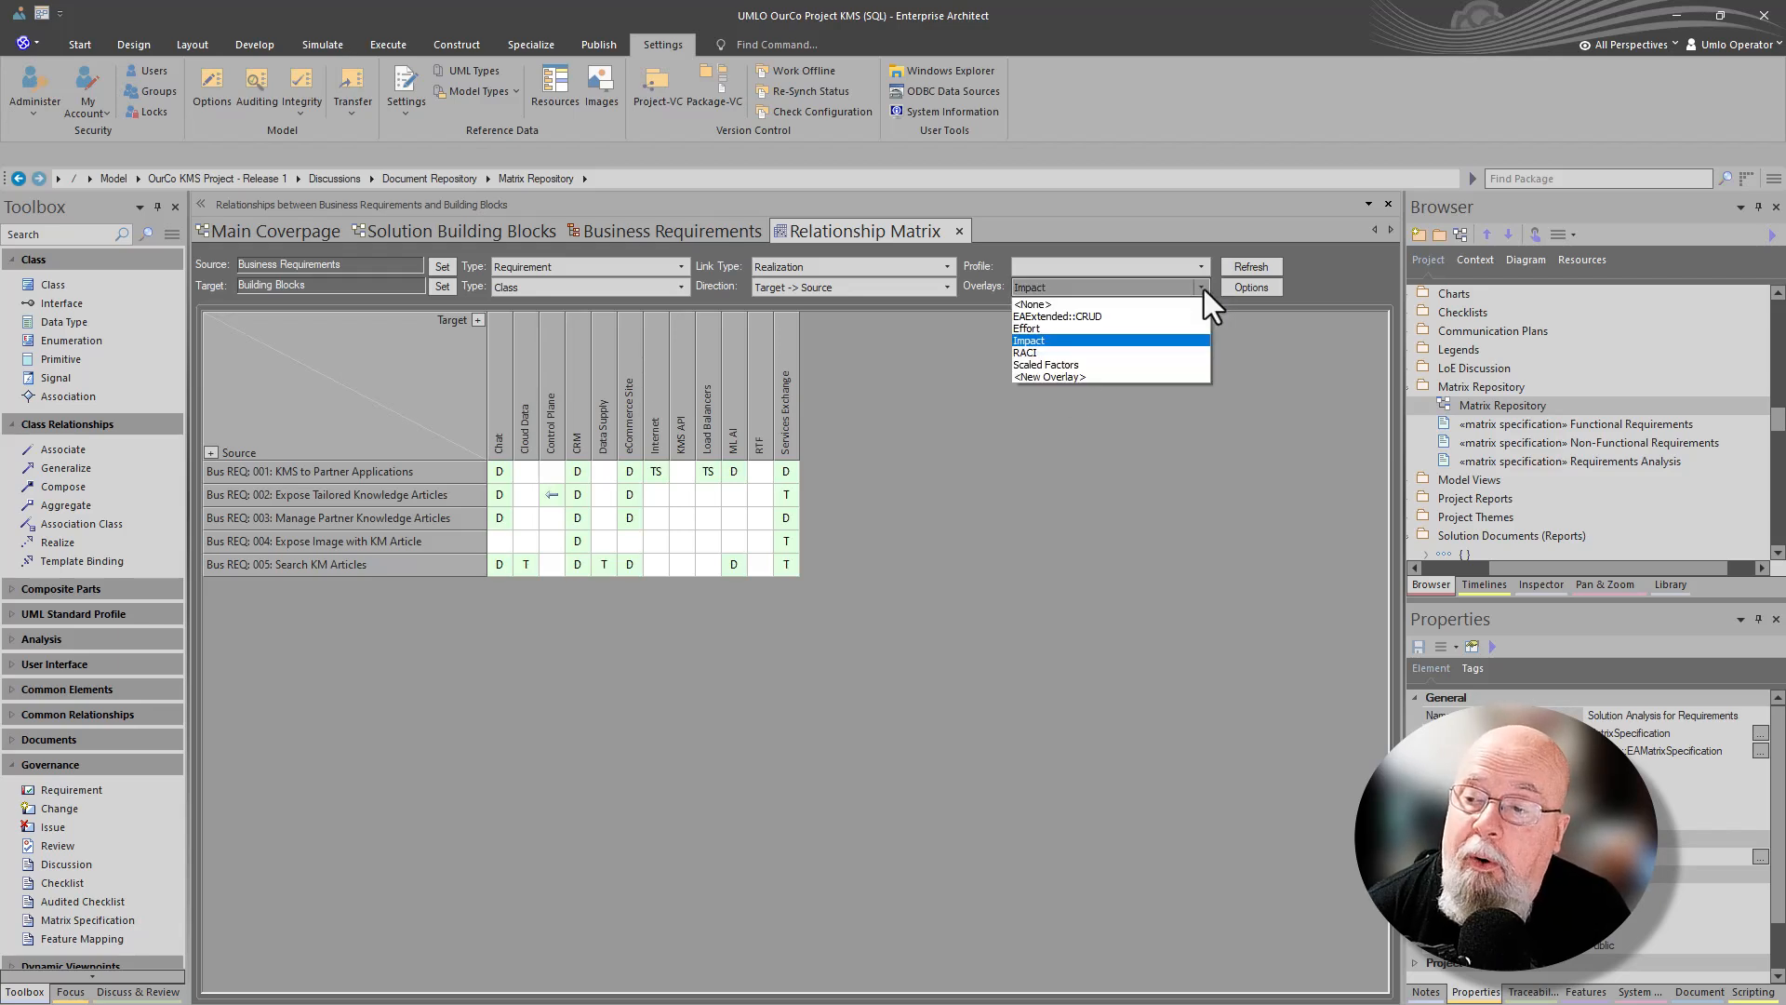
{"action": "left_click", "coordinate": [1073, 319]}
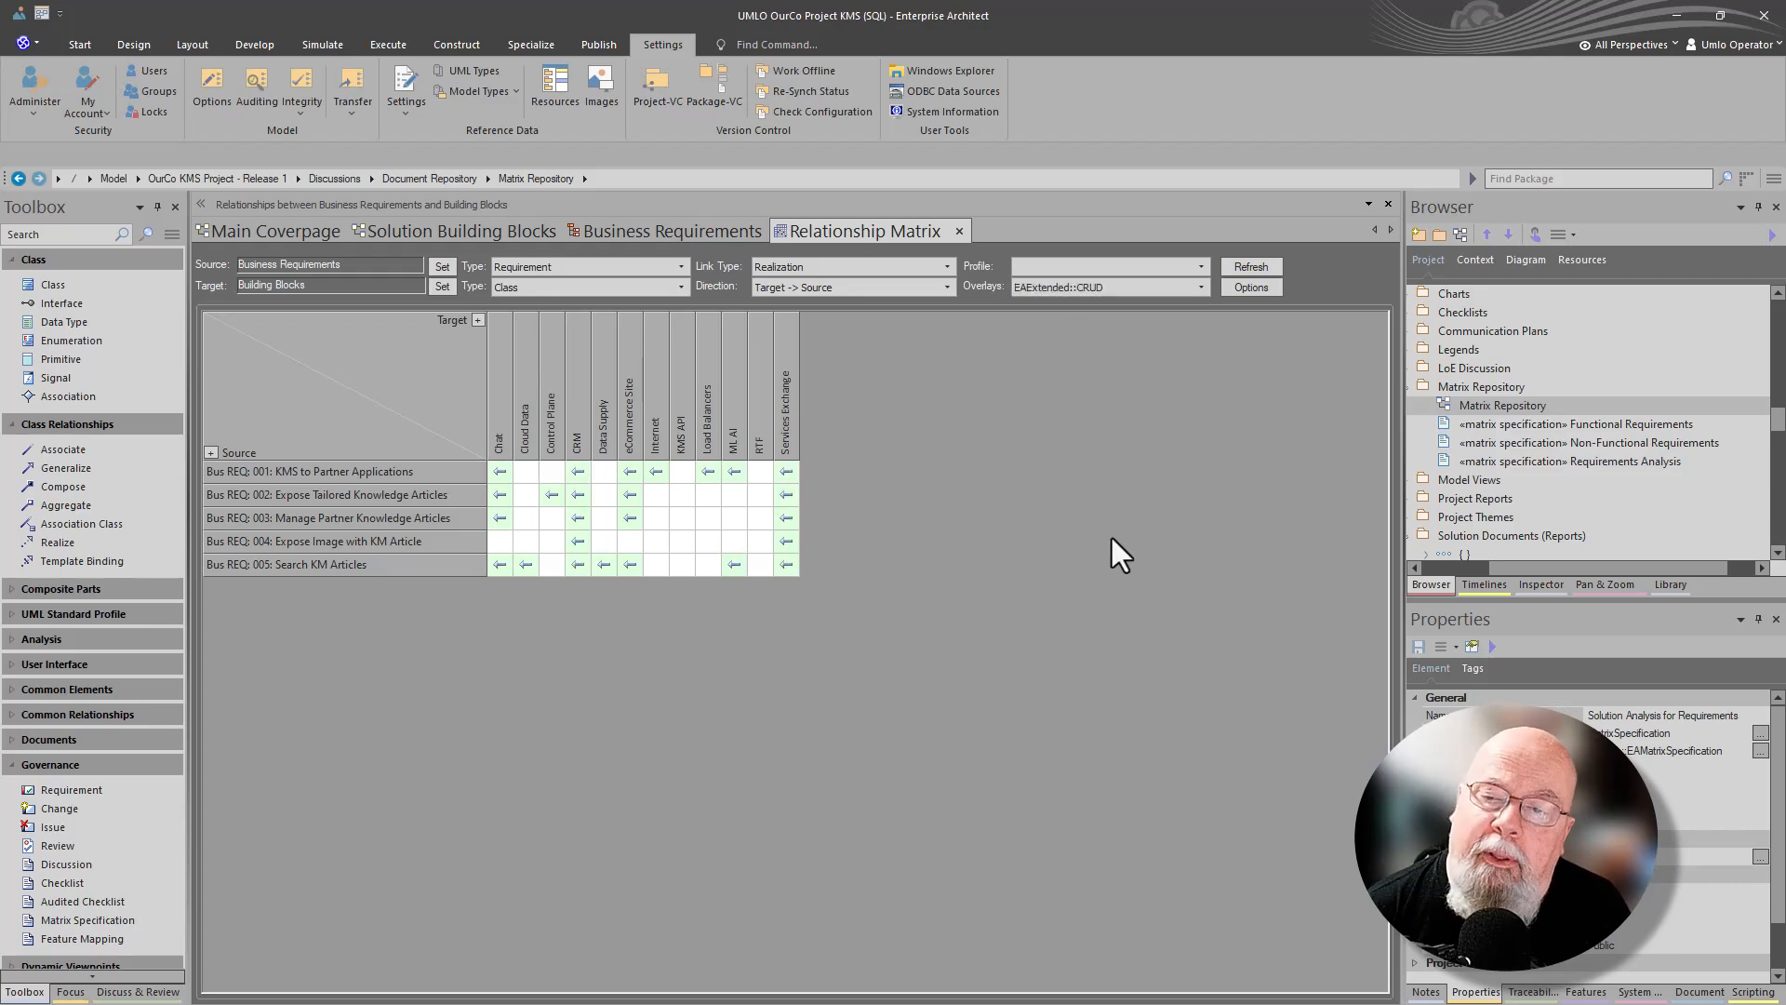